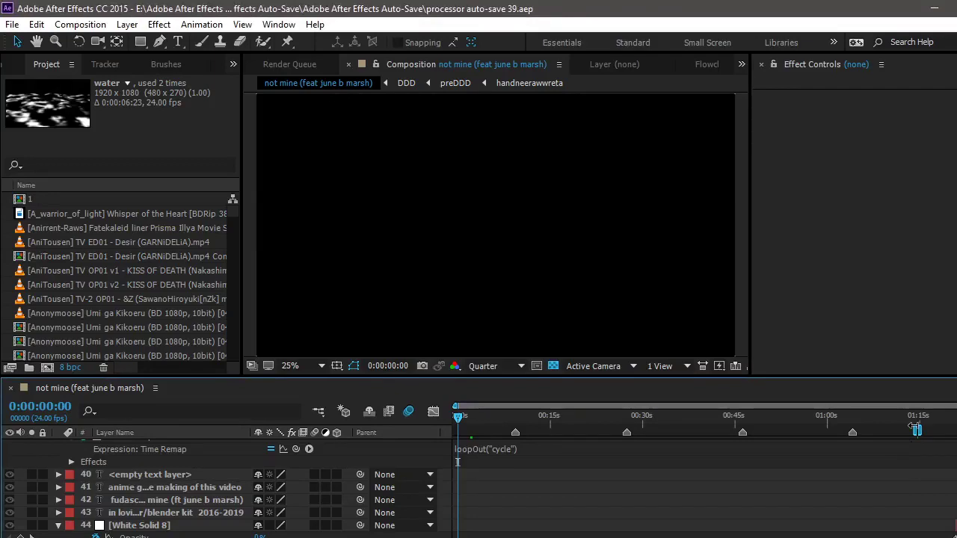
# Step: Shorten the main composition's work area so that it ends at about 01:15
pyautogui.moveTo(915, 431); pyautogui.dragTo(537, 431)
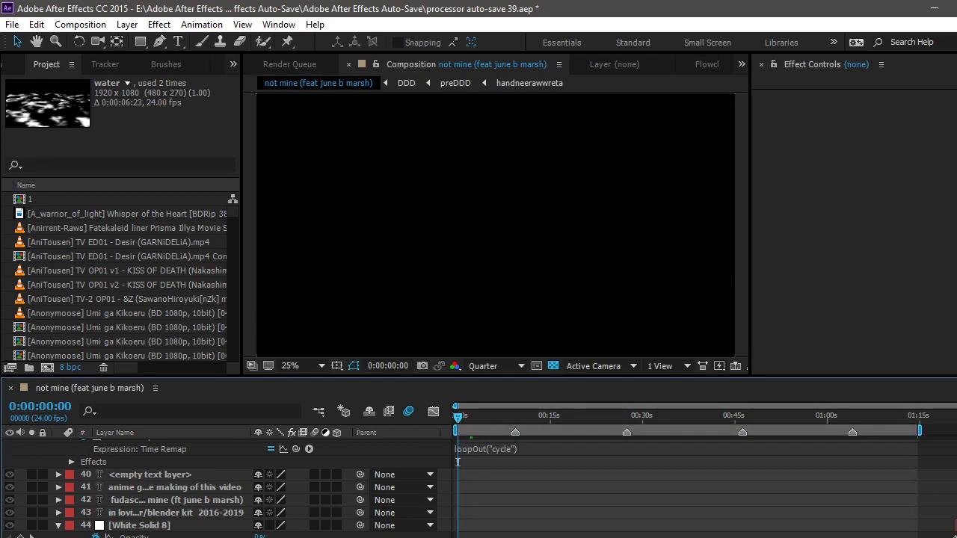
# Step: Switch to the browser, examine the YouTube page of "Goodbye, goodbye to my loved one..." and the stream dashboard, and return to After Effects
pyautogui.click(258, 523)
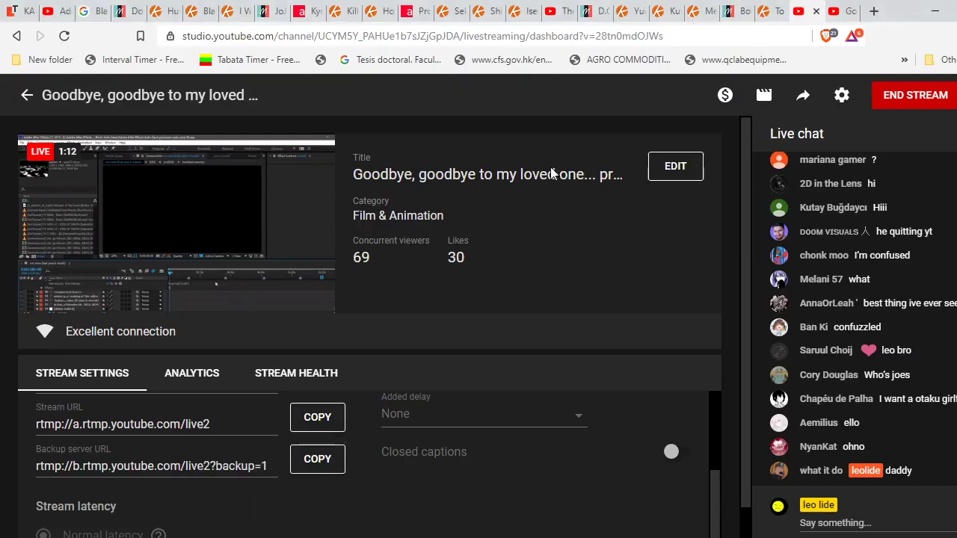
pyautogui.click(837, 11)
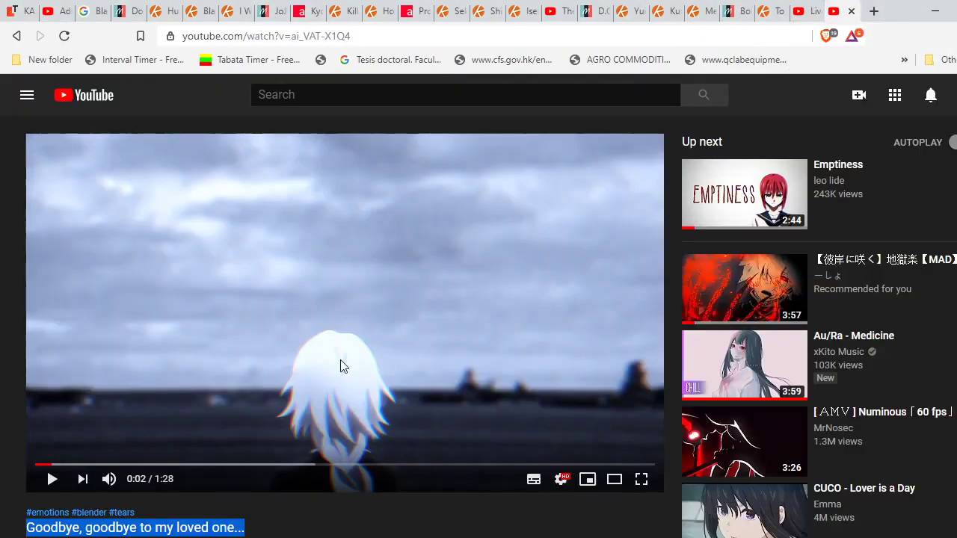
pyautogui.click(1, 441)
pyautogui.scroll(-2, 2, 443)
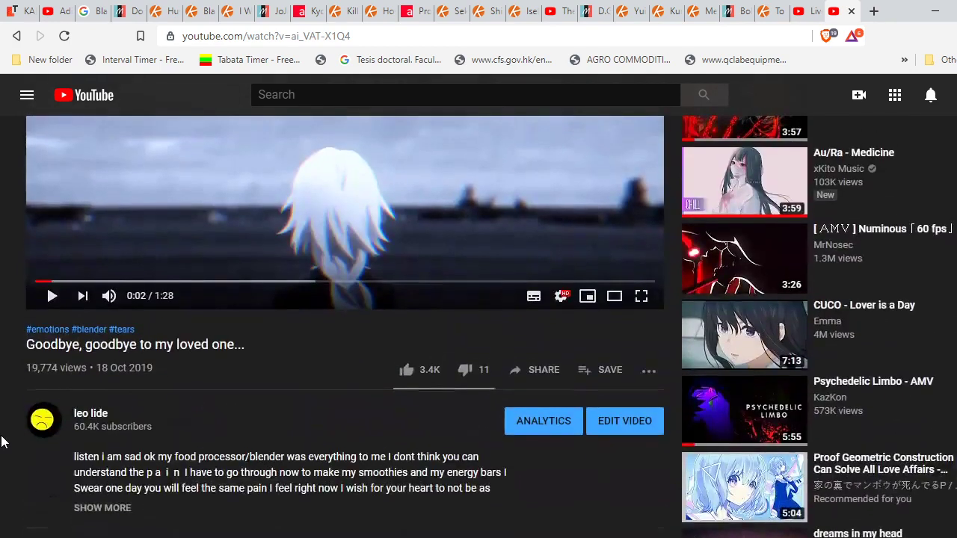
pyautogui.scroll(1, 2, 441)
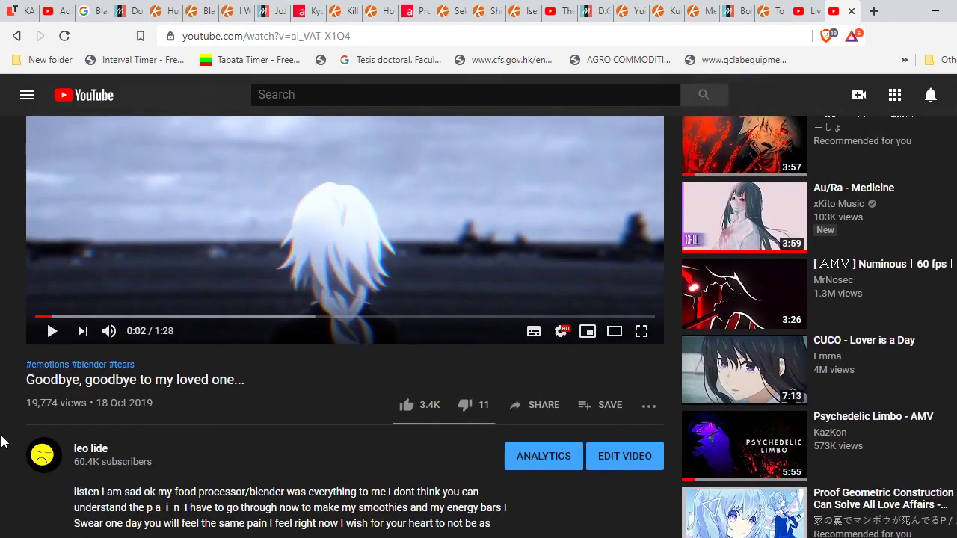
pyautogui.scroll(-1, 1, 441)
pyautogui.scroll(3, 3, 439)
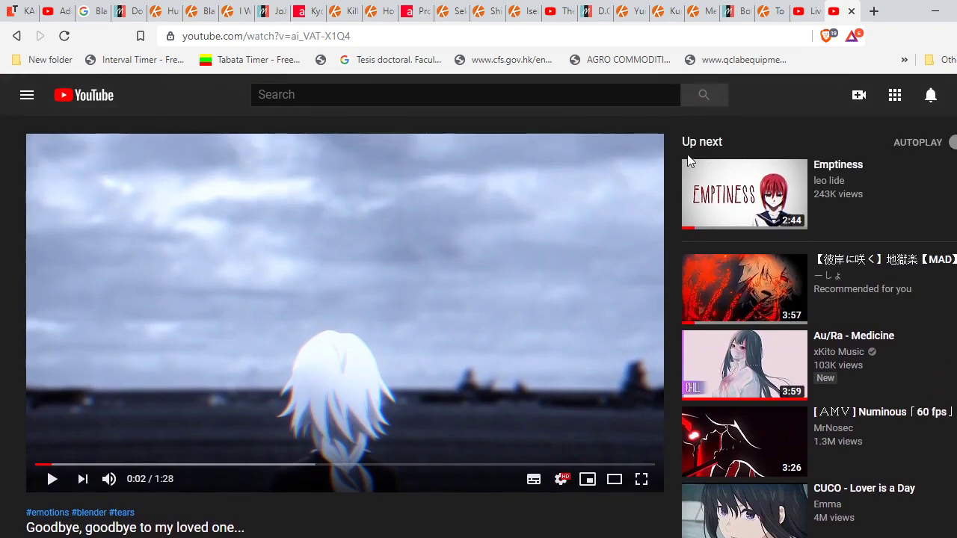
pyautogui.click(850, 11)
pyautogui.moveTo(263, 535)
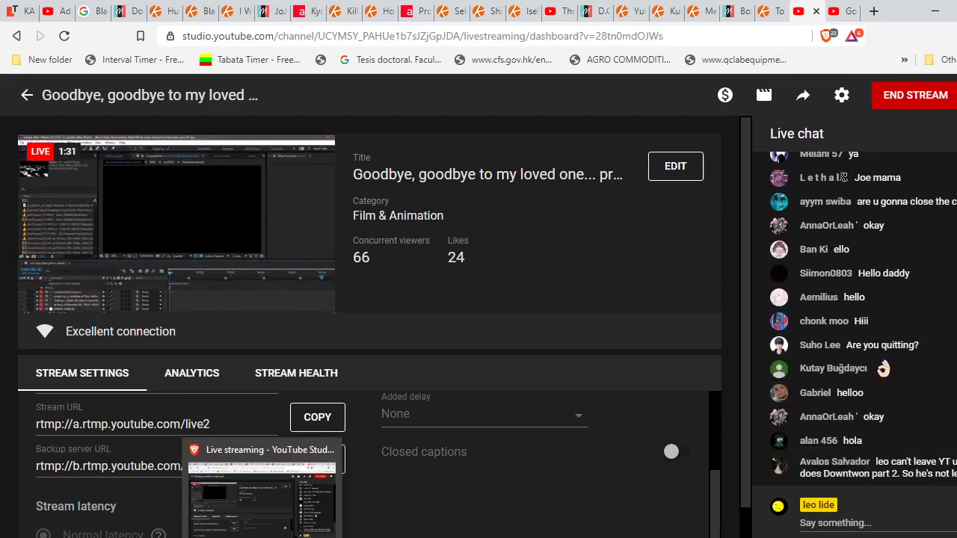
pyautogui.click(229, 493)
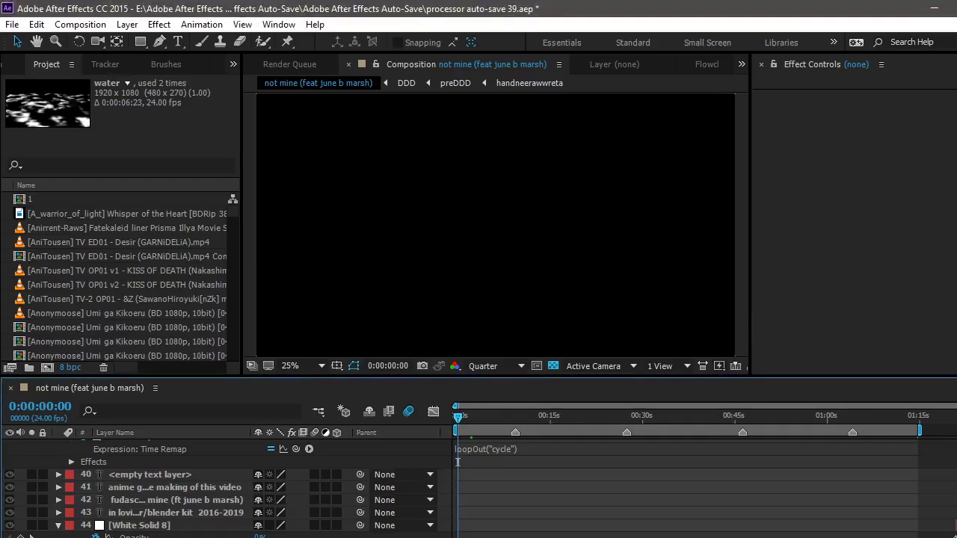
pyautogui.hotkey('alt', 'Tab')
pyautogui.hotkey('alt', 'Tab')
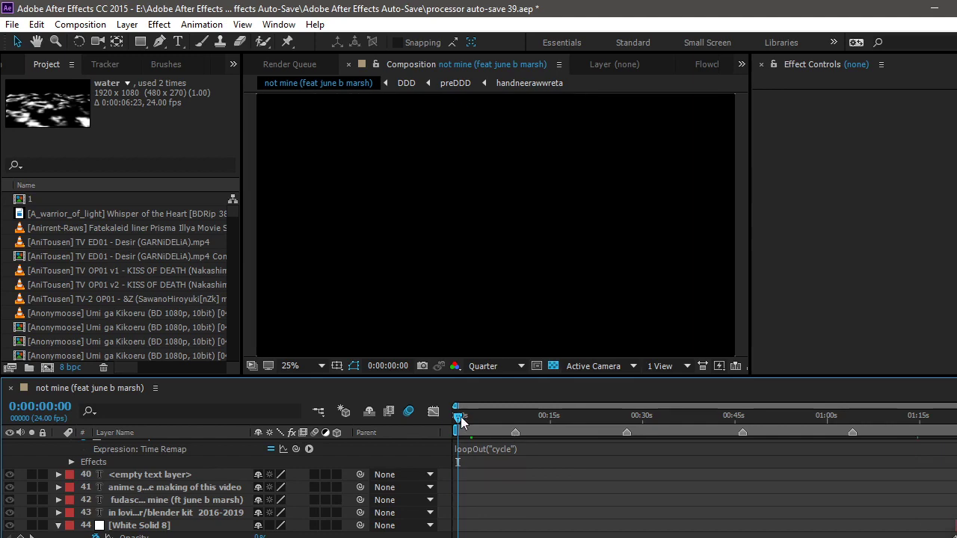
pyautogui.scroll(-5, 484, 479)
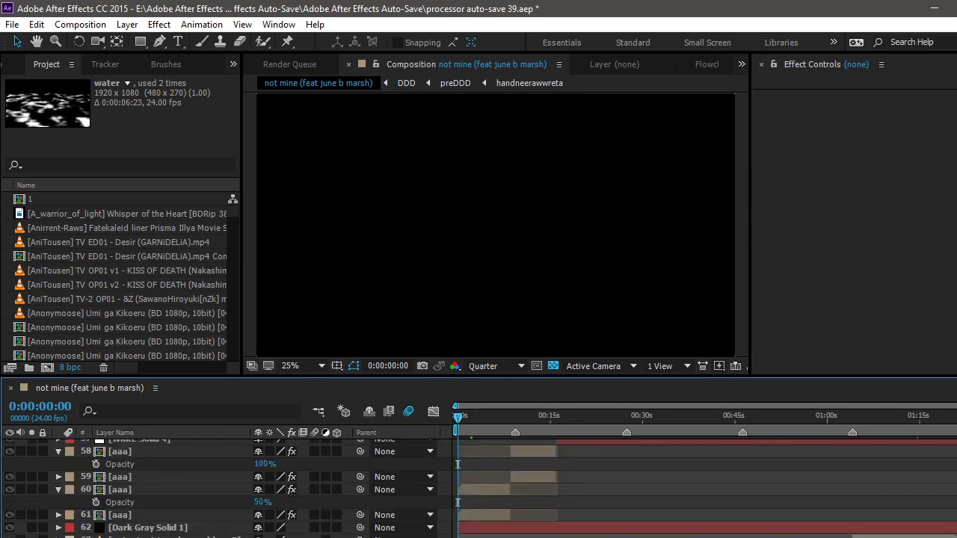
pyautogui.click(291, 493)
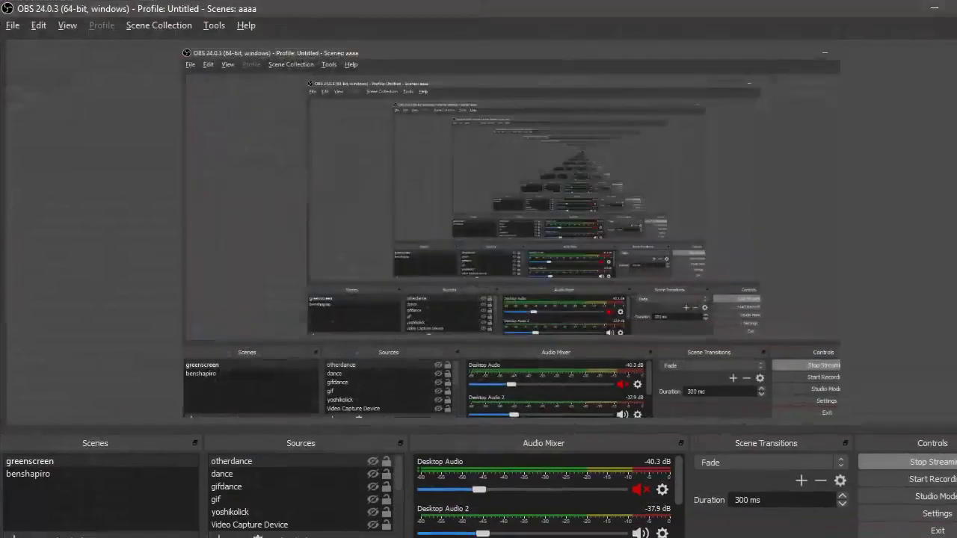
pyautogui.hotkey('alt', 'Tab')
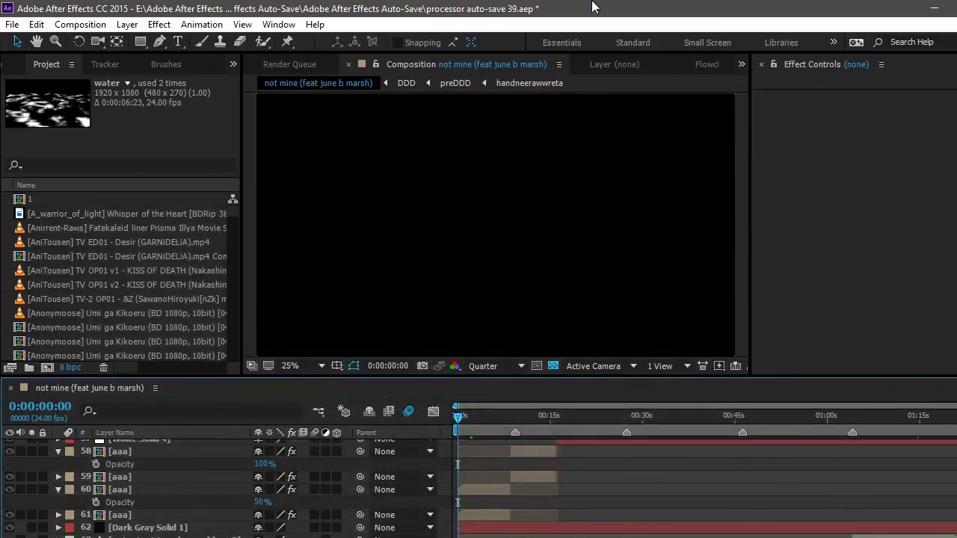
pyautogui.moveTo(594, 8); pyautogui.dragTo(636, 1)
# Step: Look through the full layer stack of the composition "not mine (feat june b marsh)" in the timeline
pyautogui.scroll(15, 458, 464)
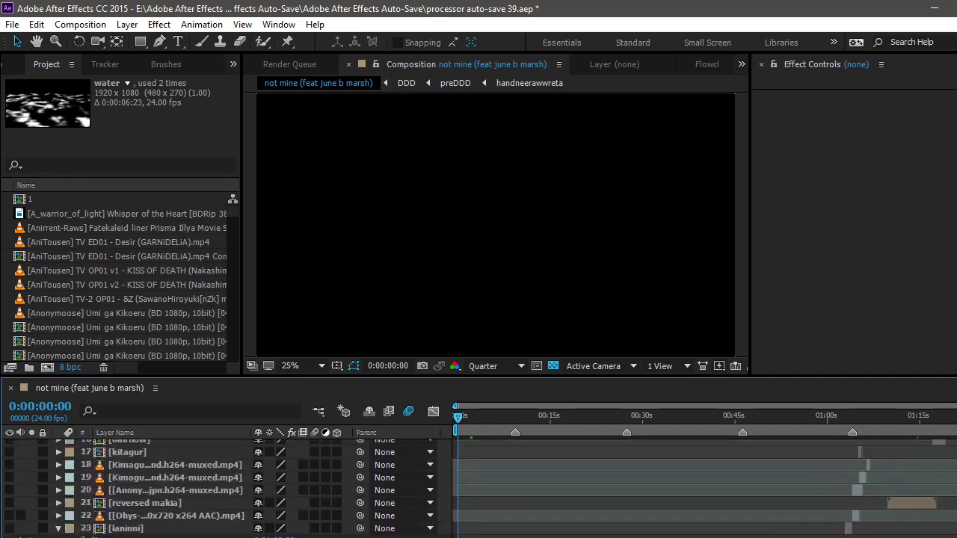
pyautogui.scroll(-5, 460, 508)
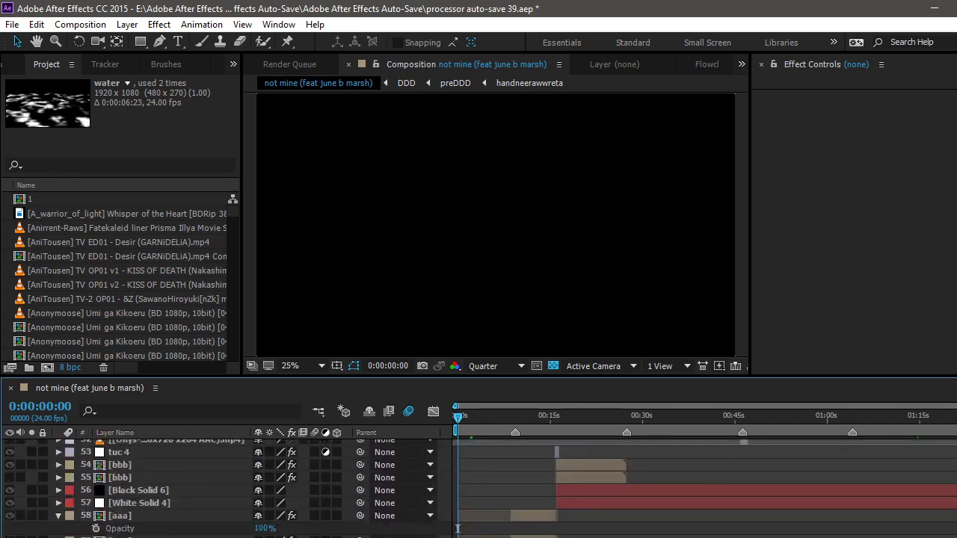
pyautogui.scroll(5, 460, 534)
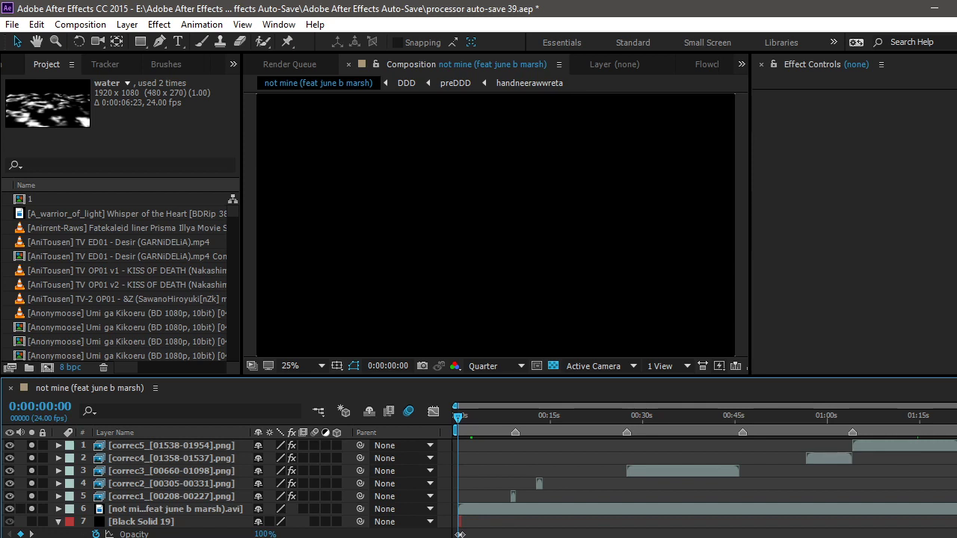
pyautogui.scroll(-15, 459, 531)
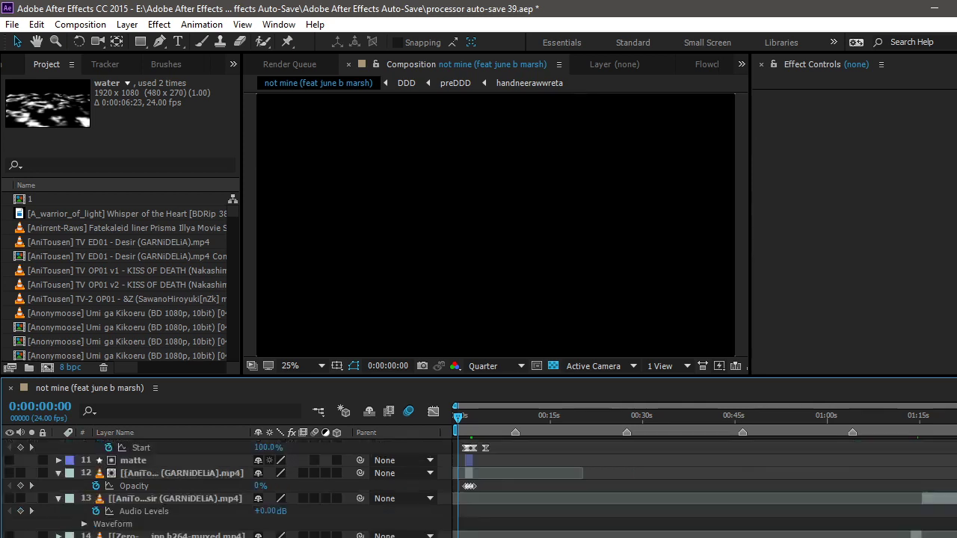
pyautogui.scroll(-10, 457, 528)
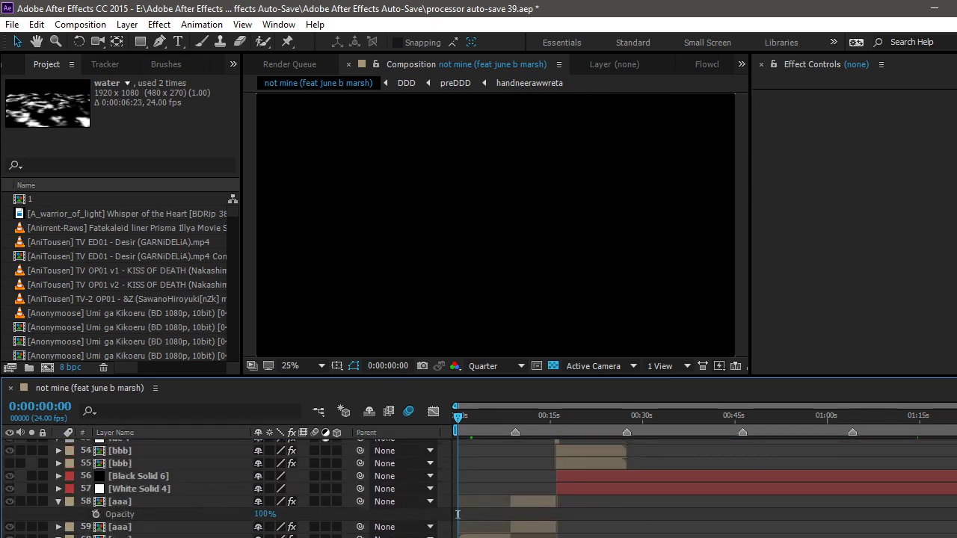
pyautogui.scroll(2, 457, 515)
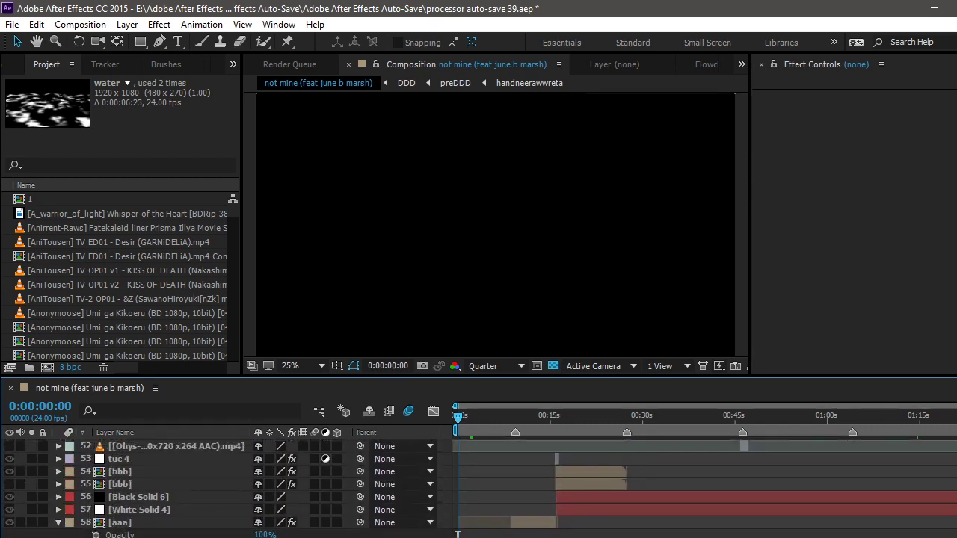
pyautogui.scroll(5, 478, 489)
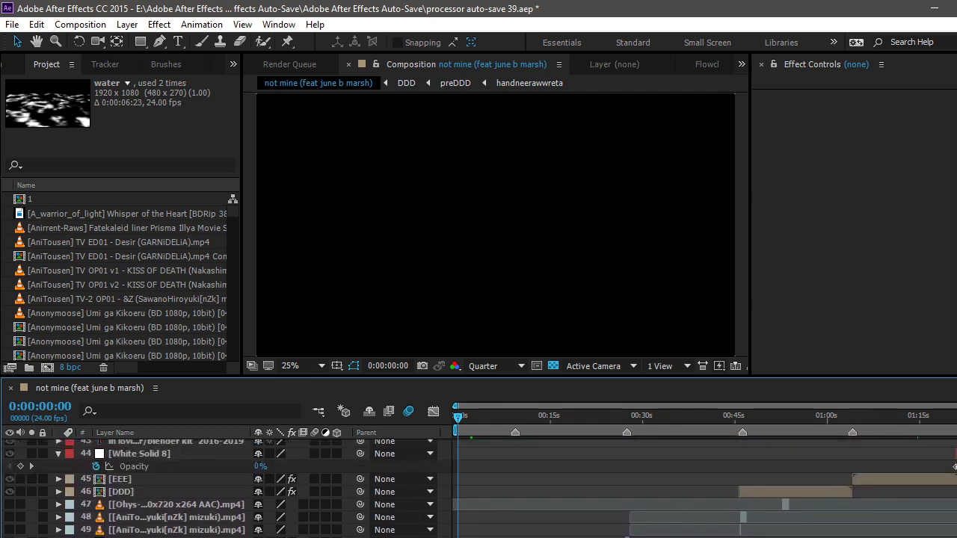
pyautogui.scroll(3, 457, 462)
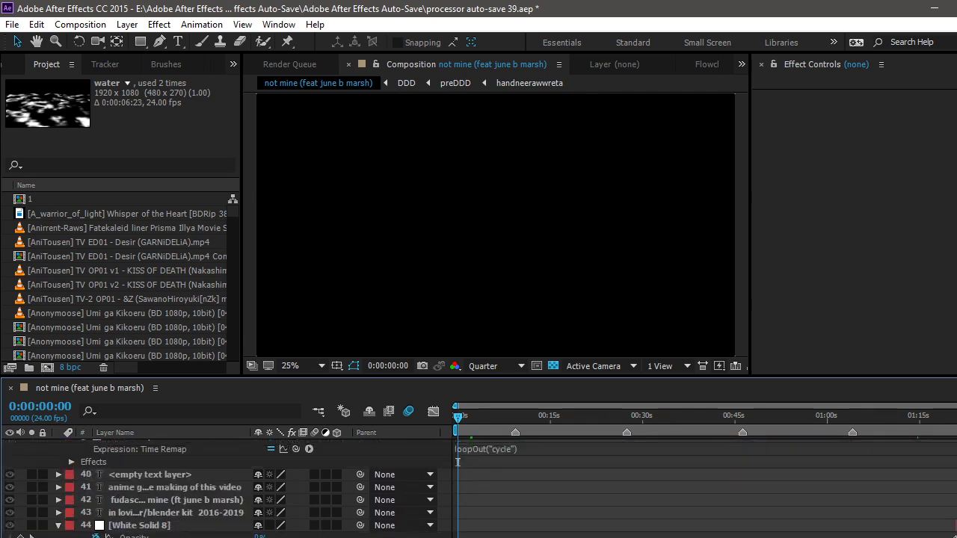
pyautogui.scroll(-8, 458, 462)
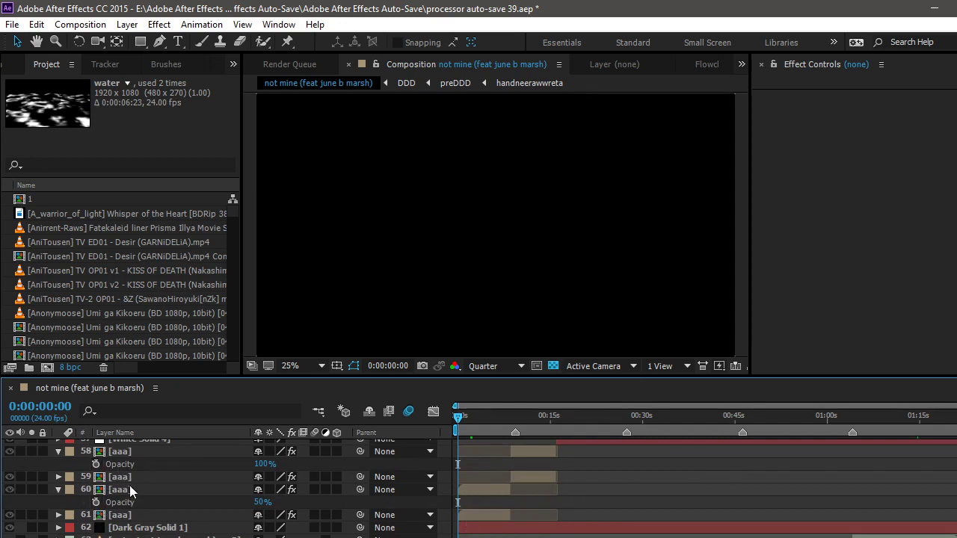
# Step: Open the nested composition aaa from layer 60 and set its preview resolution to Quarter
pyautogui.doubleClick(473, 492)
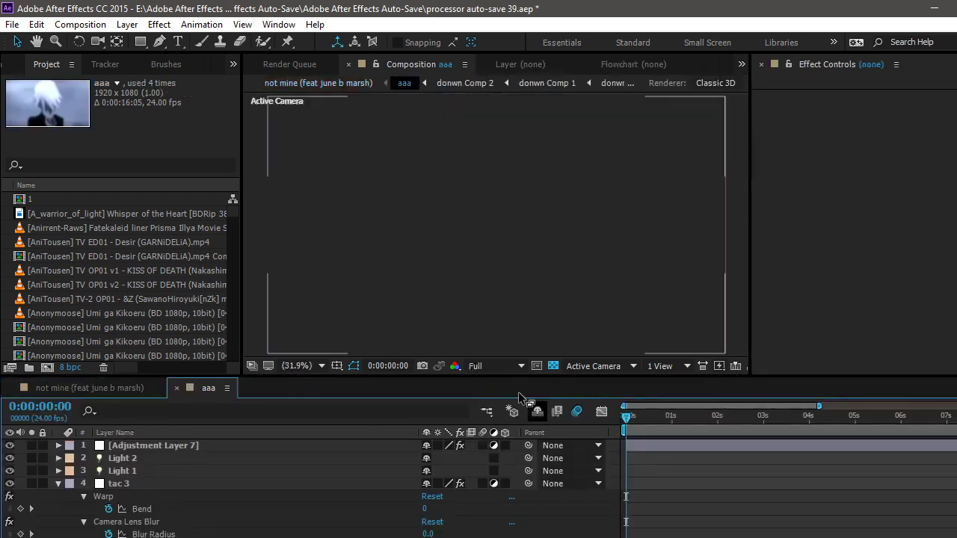
pyautogui.click(482, 366)
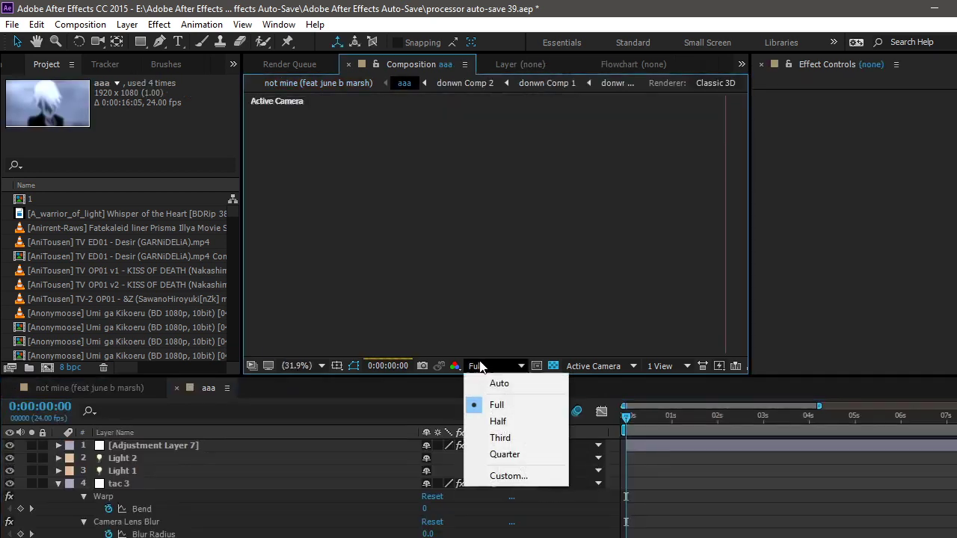
pyautogui.click(539, 454)
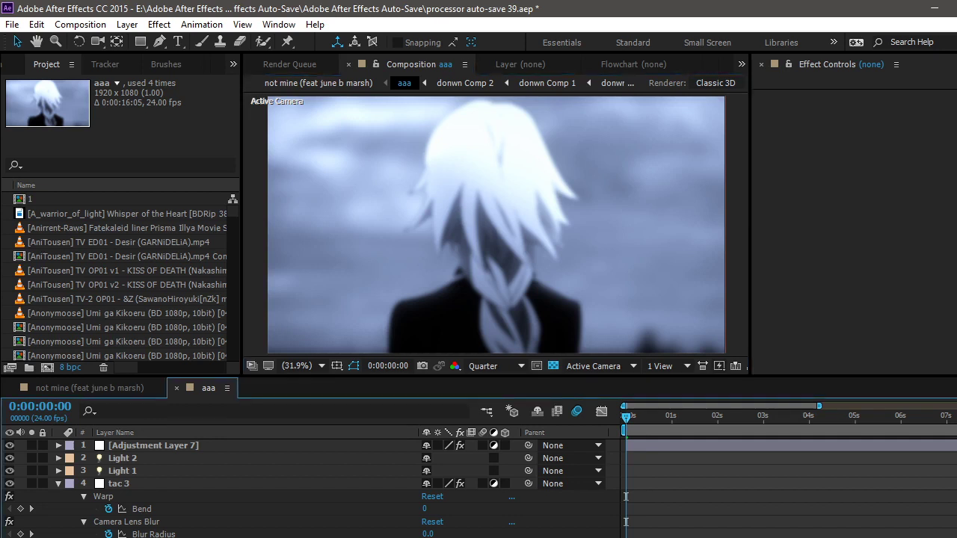
# Step: Look through the layers of aaa and open its nested composition ferssst on layer 70
pyautogui.scroll(-20, 299, 486)
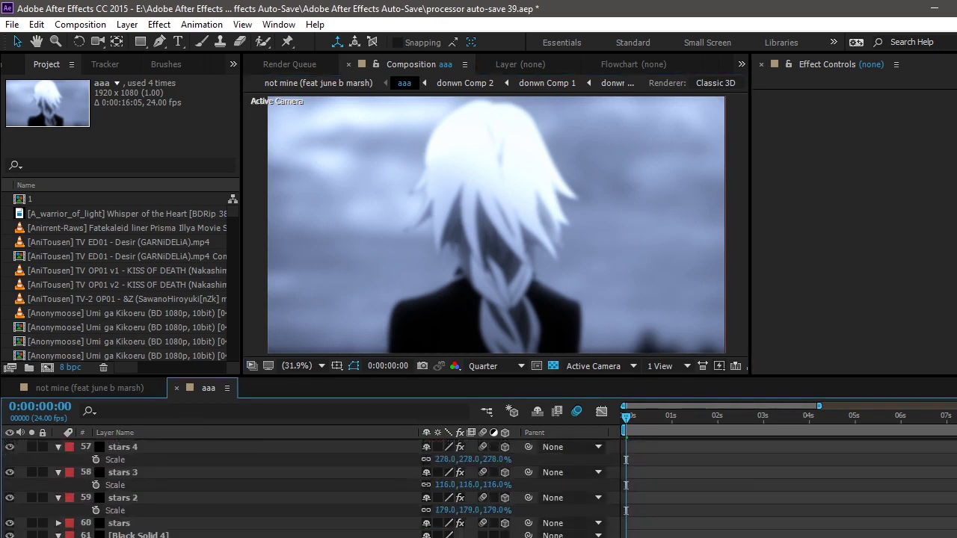
pyautogui.scroll(-15, 299, 486)
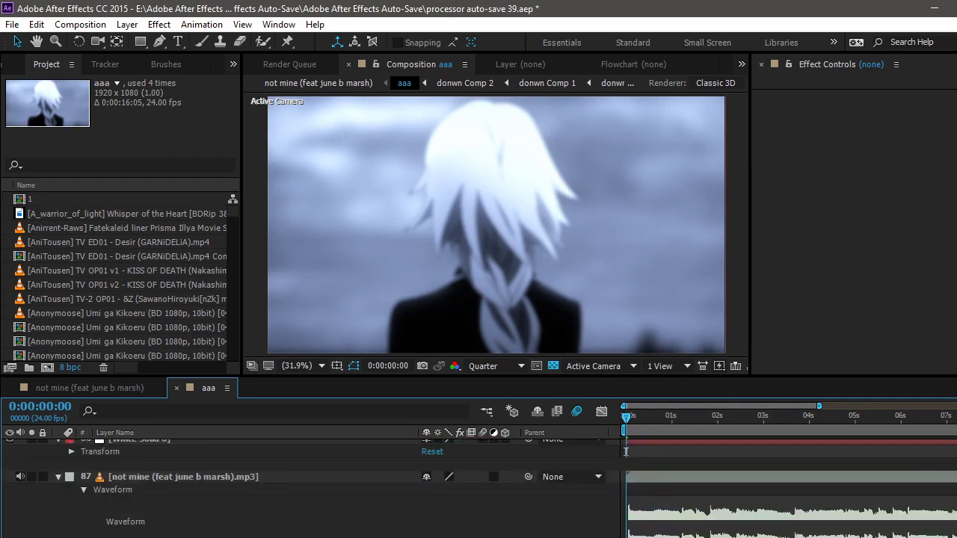
pyautogui.scroll(15, 299, 486)
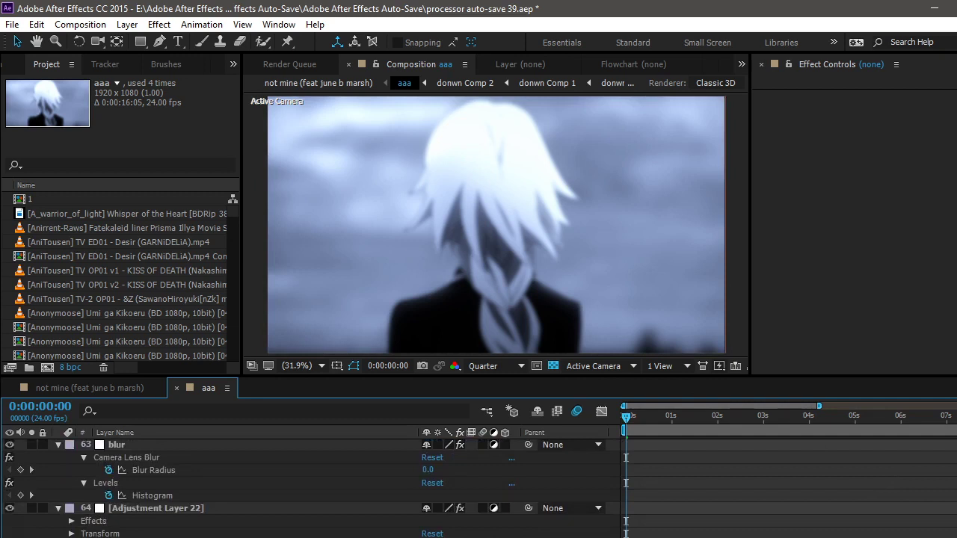
pyautogui.scroll(-10, 299, 485)
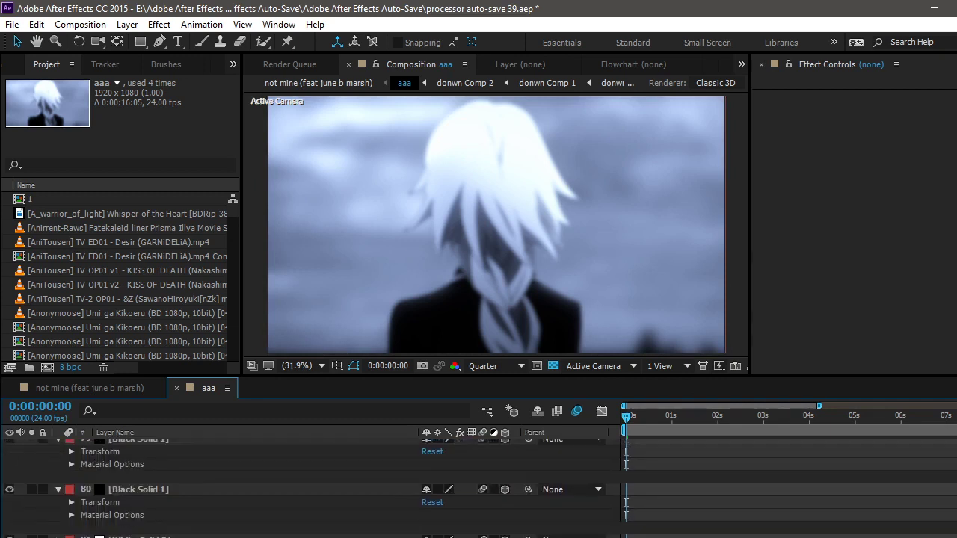
pyautogui.scroll(3, 299, 486)
pyautogui.scroll(10, 299, 486)
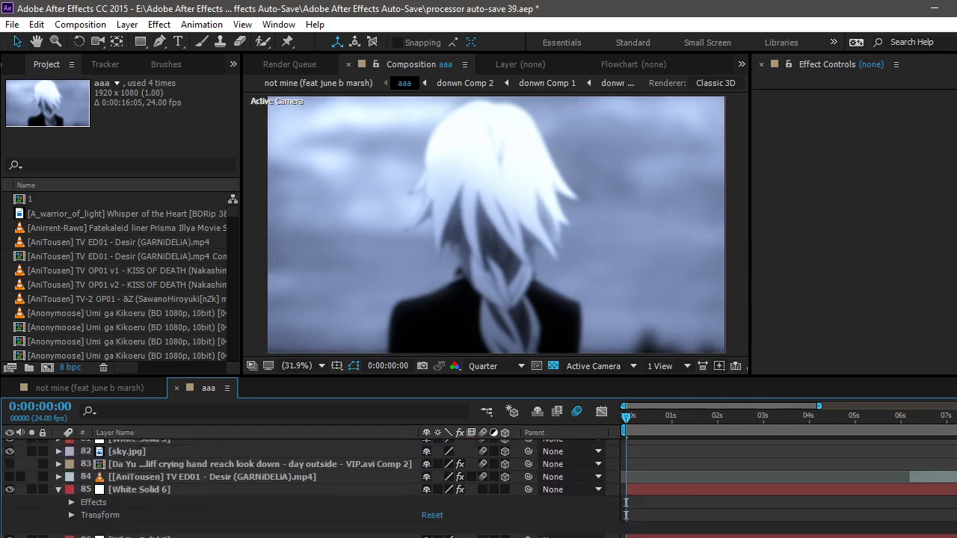
pyautogui.scroll(-5, 598, 444)
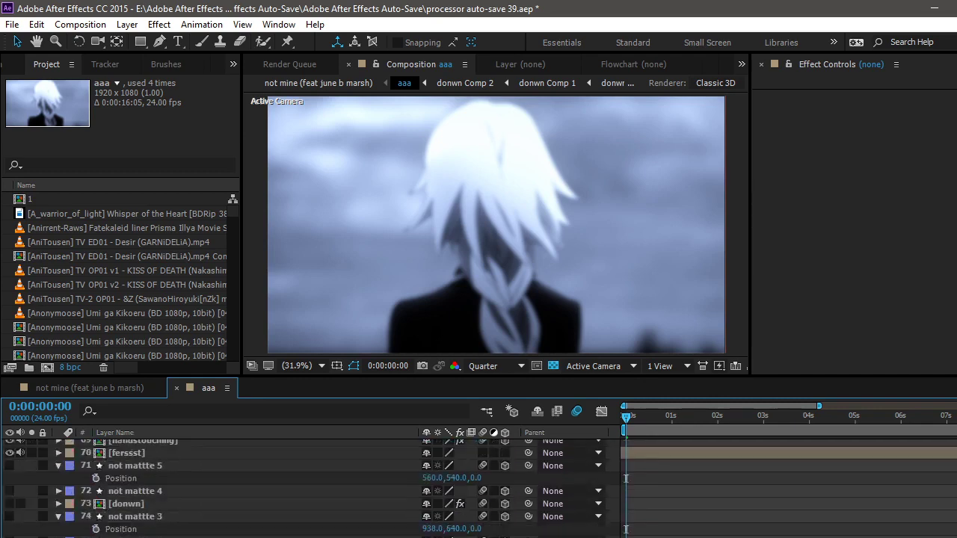
pyautogui.doubleClick(636, 448)
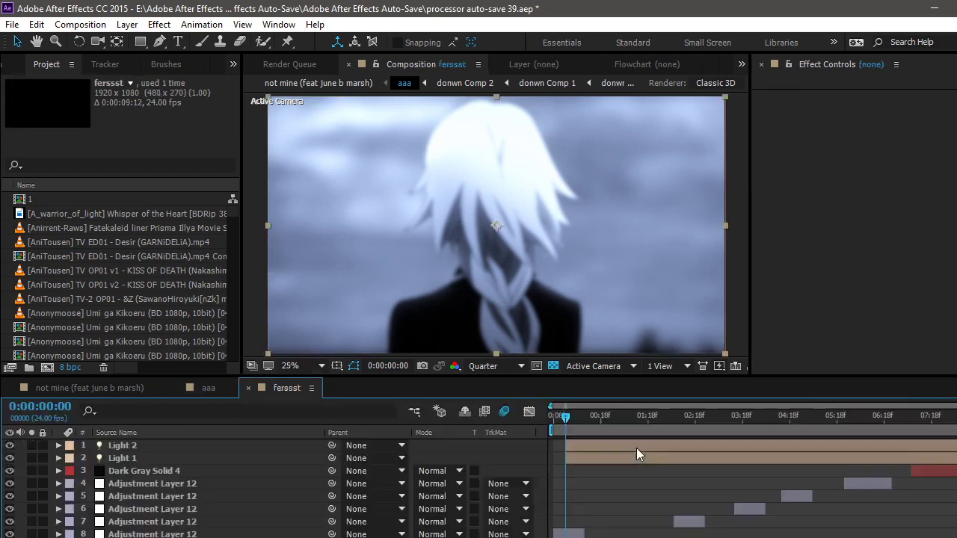
# Step: Open the nested composition "first" from ferssst and fit its frame to the composition viewer
pyautogui.scroll(-3, 664, 467)
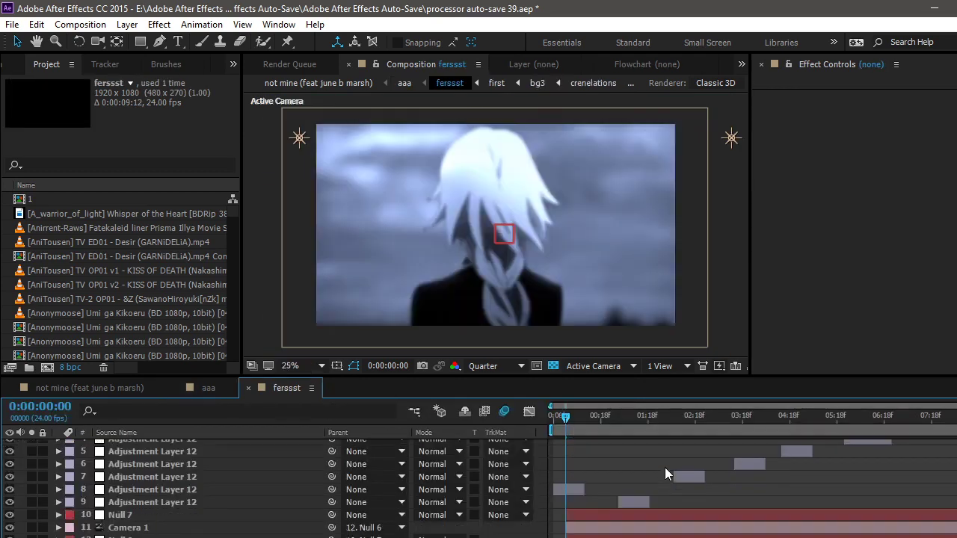
pyautogui.scroll(-3, 562, 466)
pyautogui.doubleClick(562, 465)
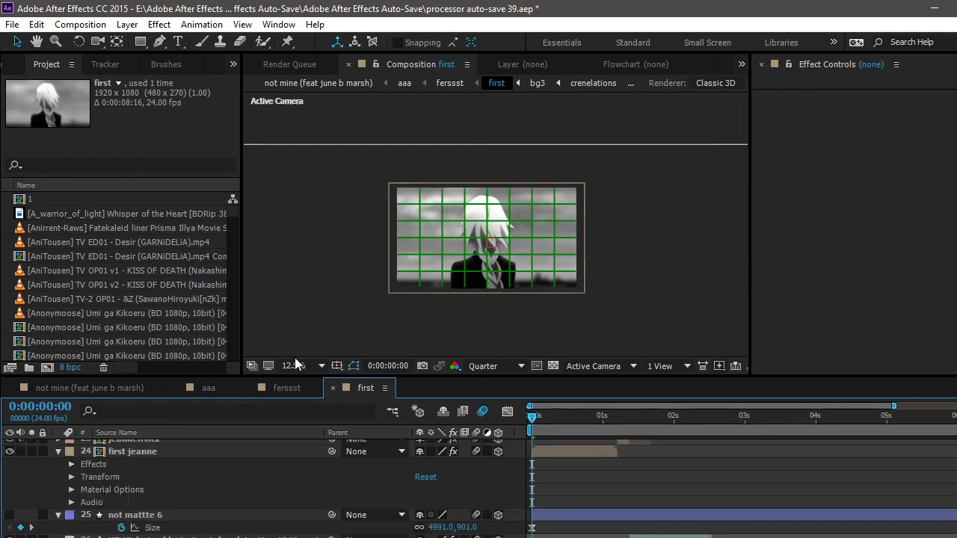
pyautogui.click(294, 366)
pyautogui.click(348, 117)
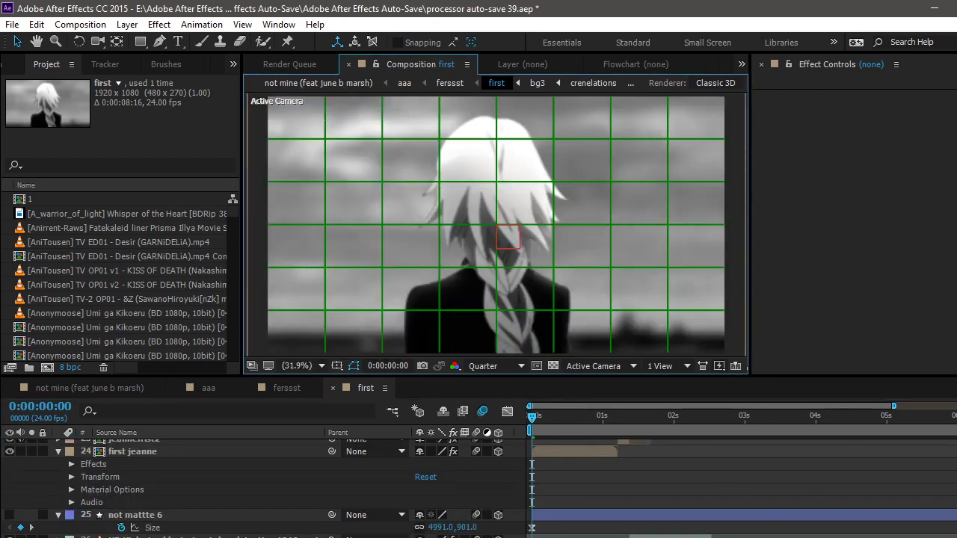
pyautogui.scroll(3, 318, 515)
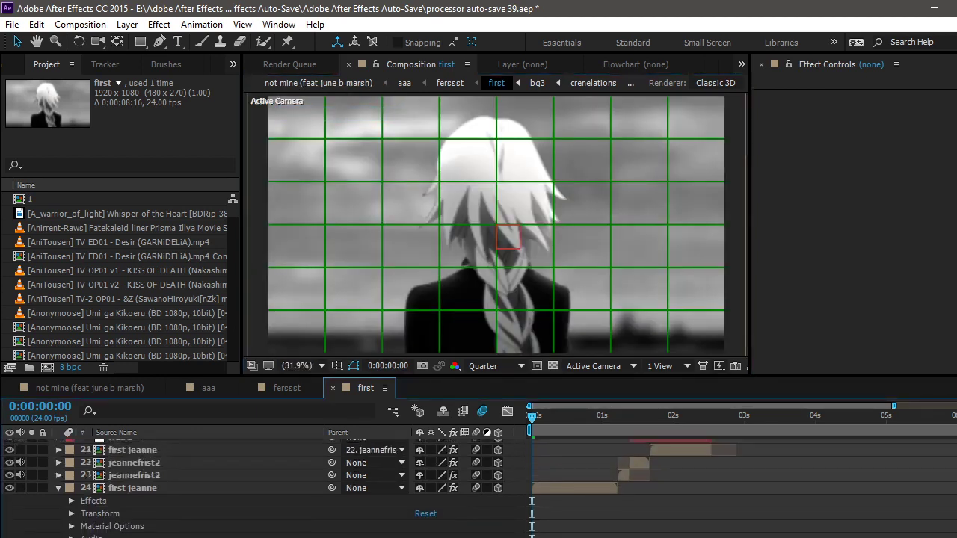
# Step: Open the nested composition "first jeanne" from layer 24, scrub through its frame-by-frame clips, and close it again
pyautogui.click(126, 492)
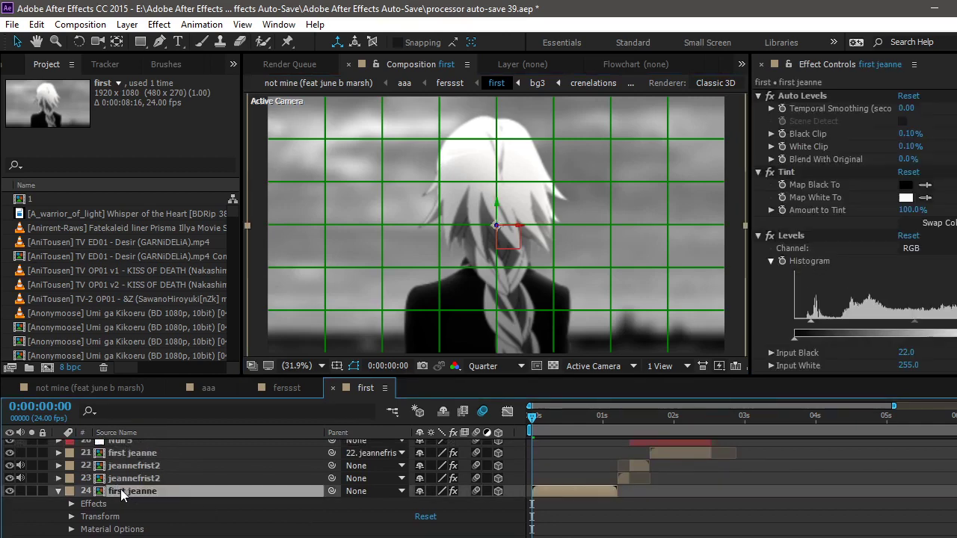
pyautogui.doubleClick(133, 489)
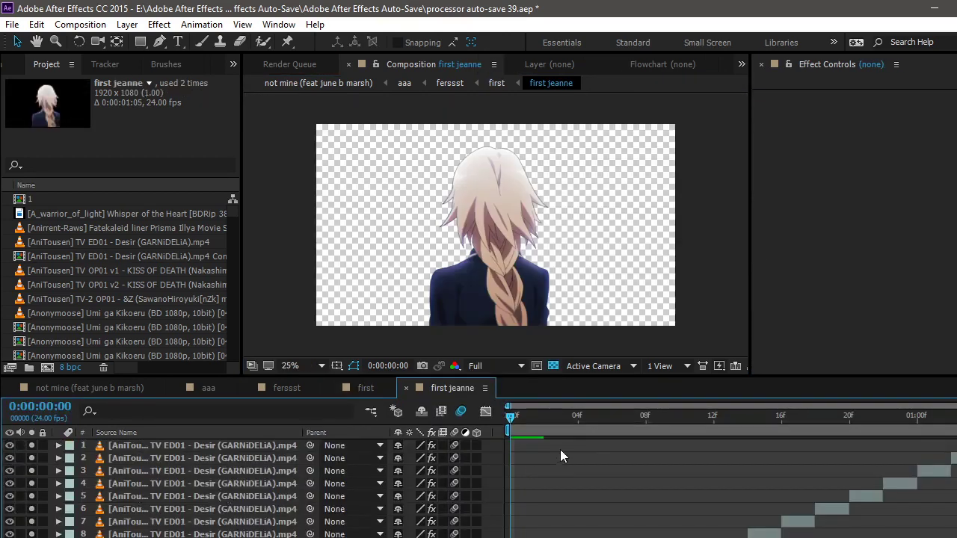
pyautogui.scroll(-3, 553, 444)
pyautogui.moveTo(527, 419); pyautogui.dragTo(798, 418)
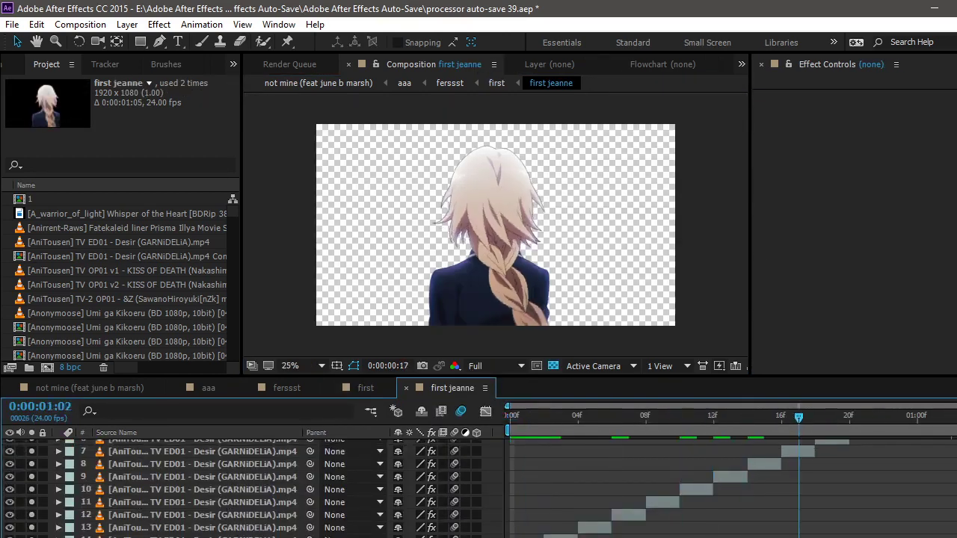
pyautogui.click(512, 418)
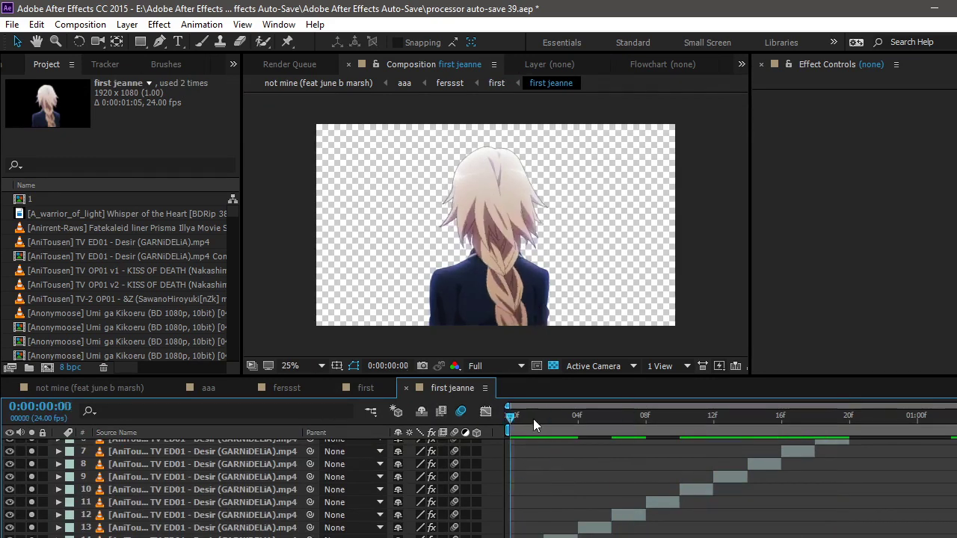
pyautogui.click(406, 387)
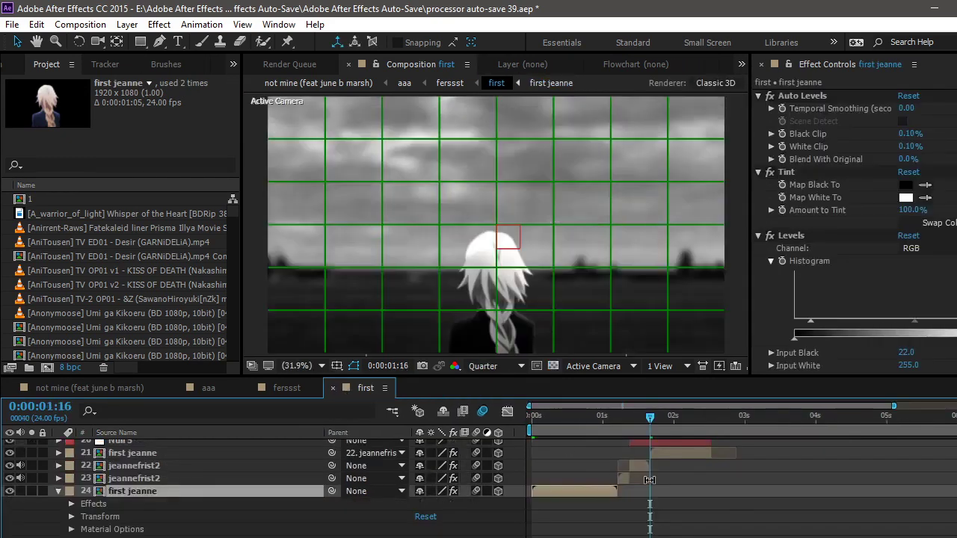
# Step: Go back to the start of "first" and show the effects of the HD High Quality Underwater test footage layer
pyautogui.scroll(-3, 508, 430)
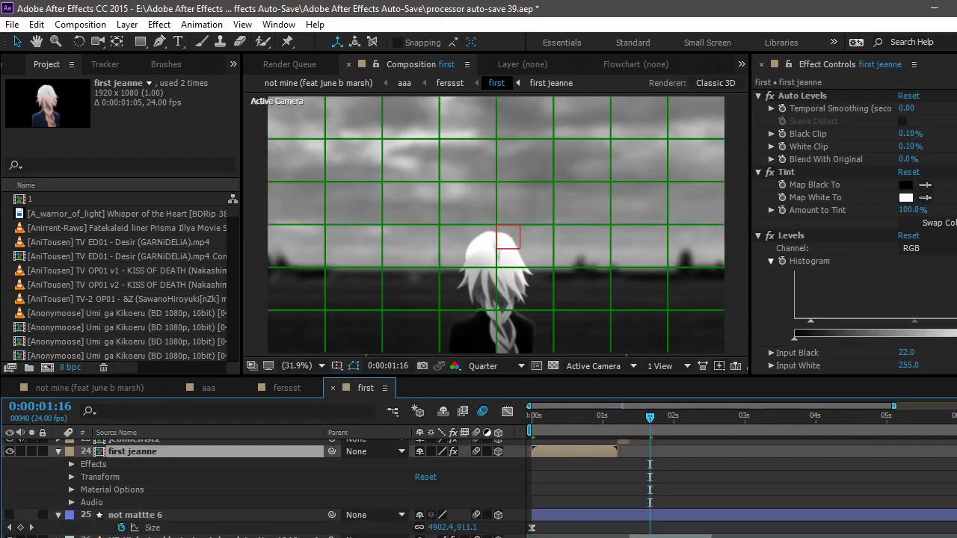
pyautogui.press('Home')
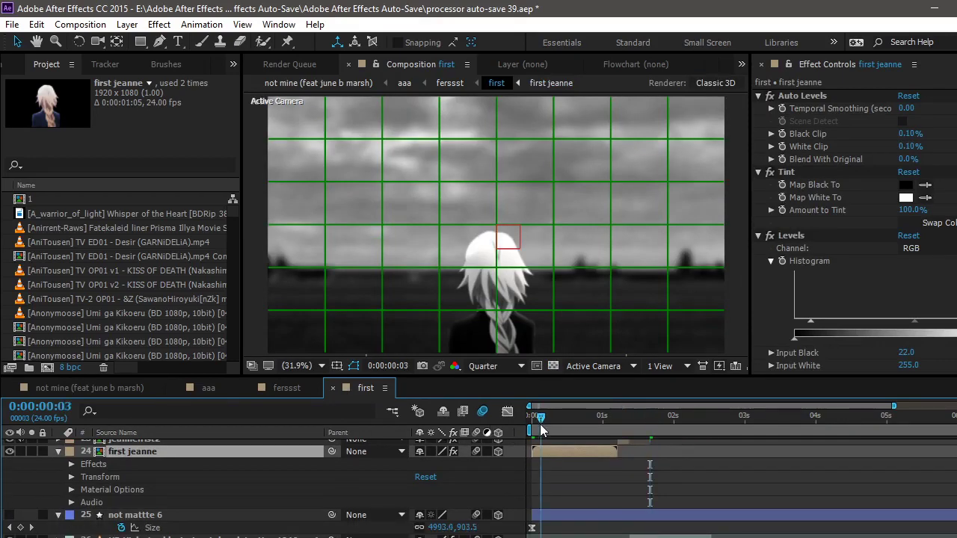
pyautogui.click(580, 535)
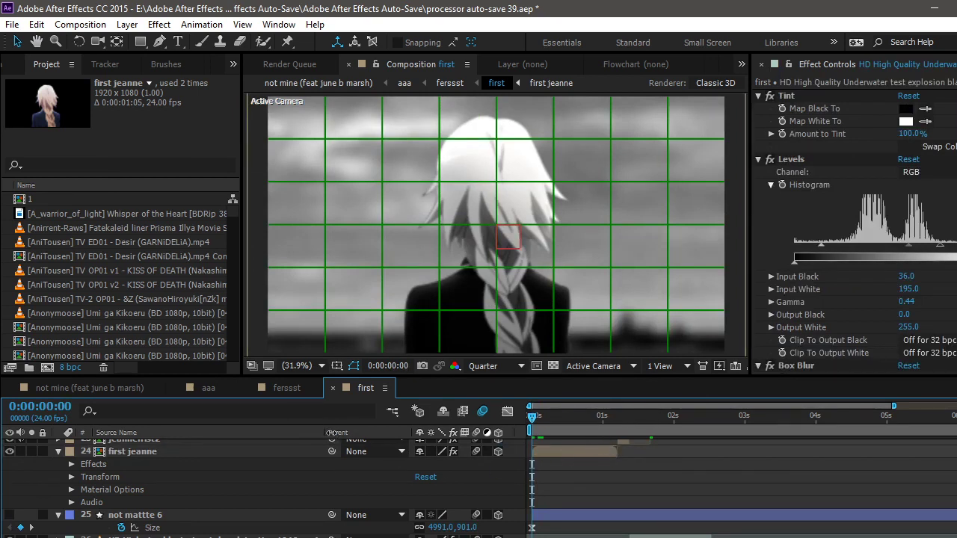
# Step: Narrow the timeline's layer columns and scrub through "first" between about 0:00:04:06 and 0:00:02:17
pyautogui.moveTo(322, 431); pyautogui.dragTo(255, 449)
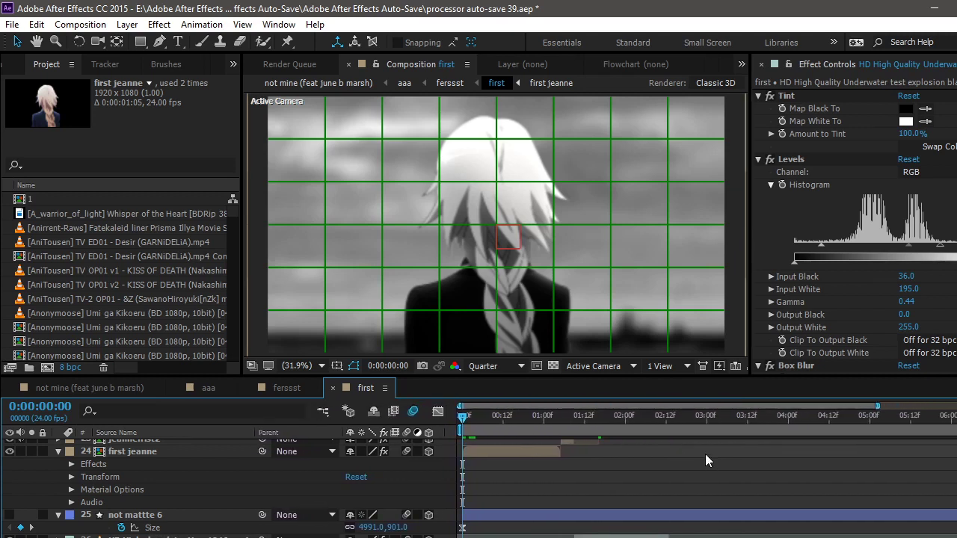
pyautogui.moveTo(514, 421); pyautogui.dragTo(807, 414)
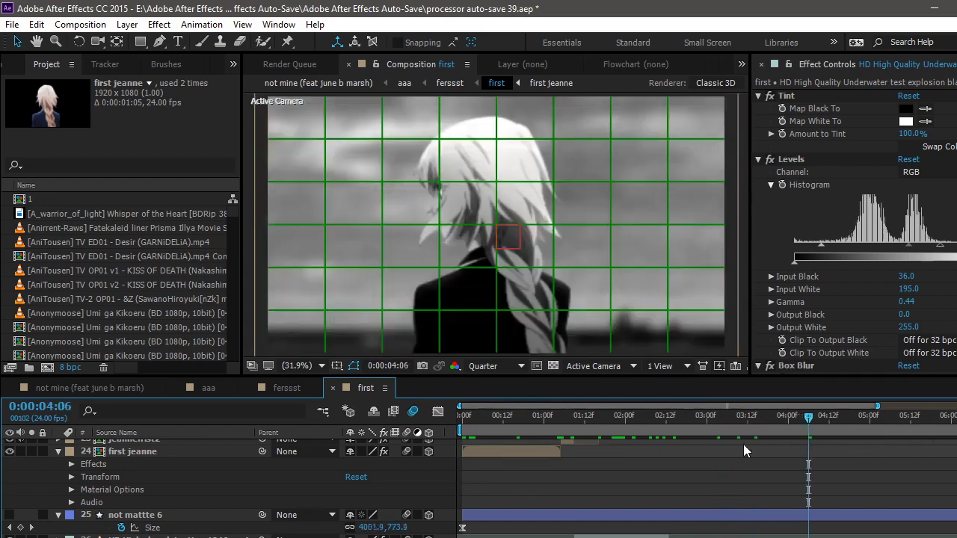
pyautogui.click(684, 421)
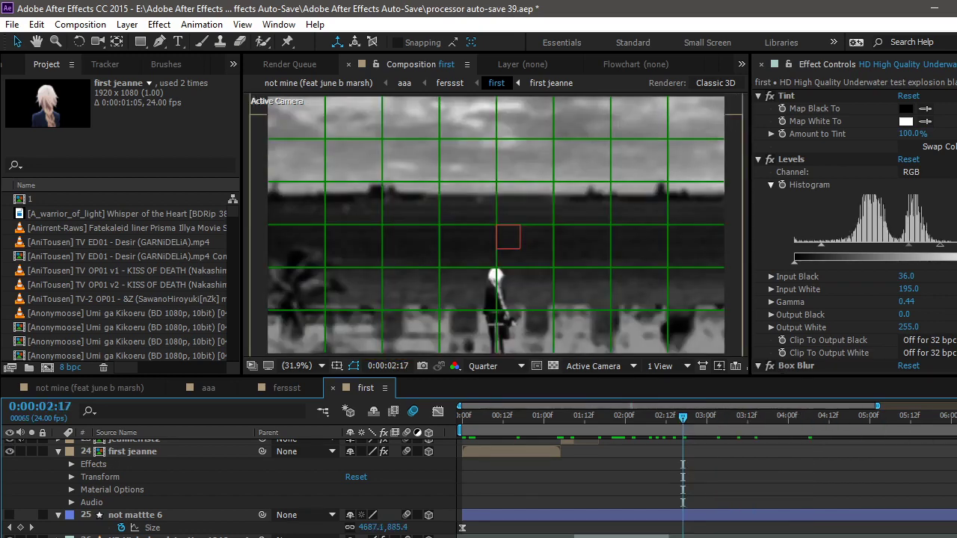
# Step: Turn off the proportional grid overlay in the composition viewer
pyautogui.scroll(3, 569, 464)
pyautogui.click(337, 366)
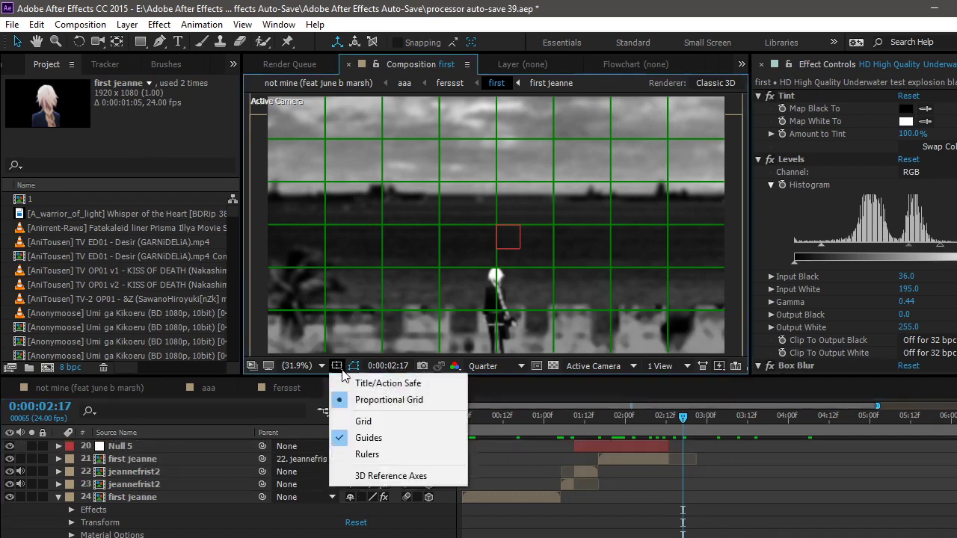
pyautogui.click(386, 401)
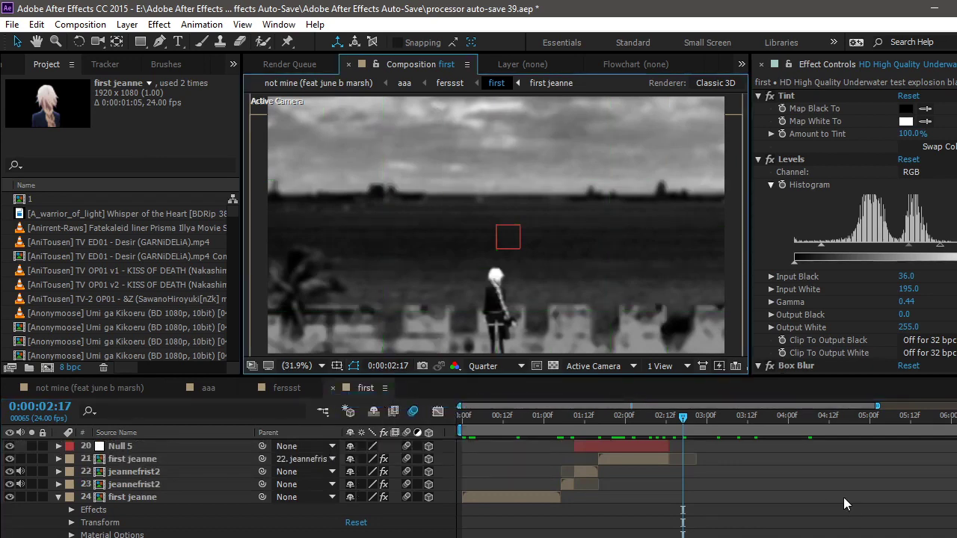
# Step: Find the bg layers higher in the stack of "first" and open the nested composition bg from layer 14
pyautogui.scroll(5, 768, 487)
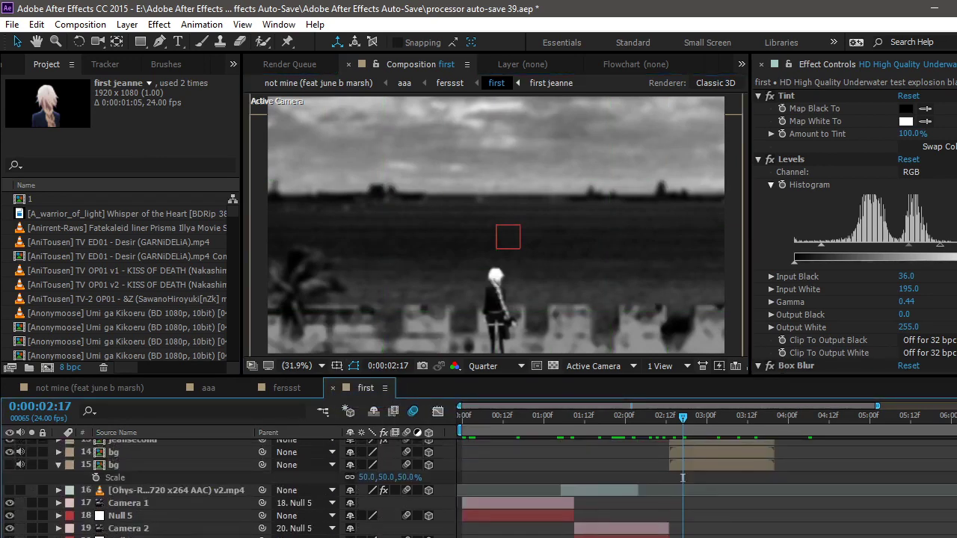
pyautogui.click(692, 494)
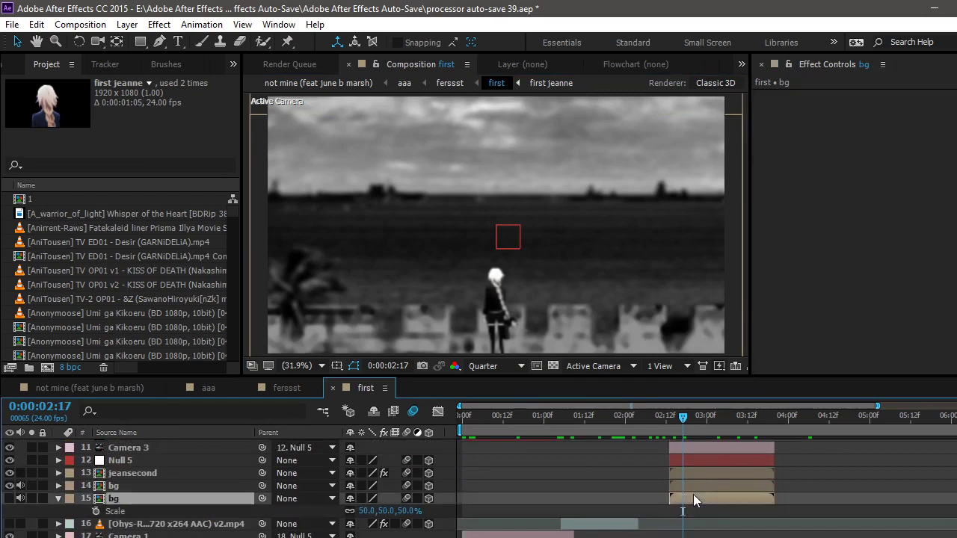
pyautogui.click(689, 483)
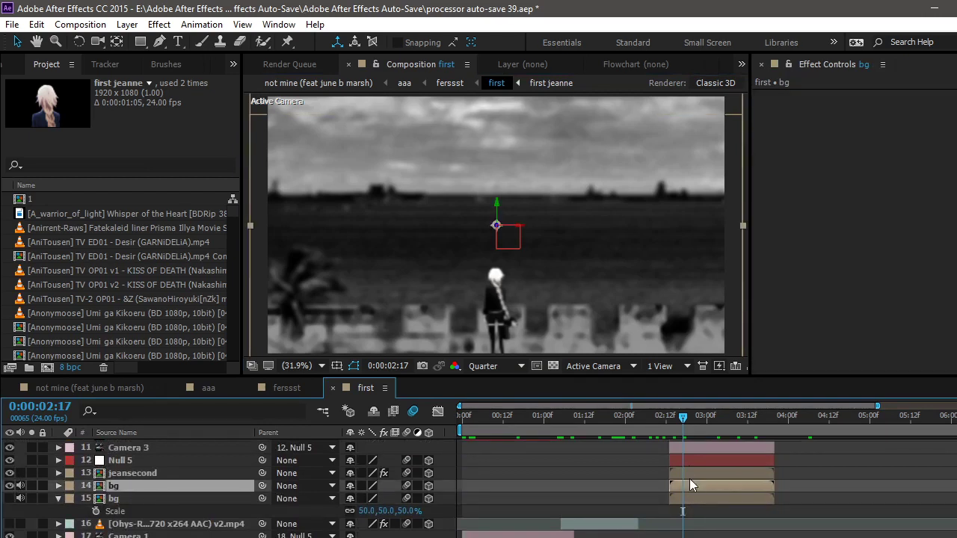
pyautogui.doubleClick(689, 487)
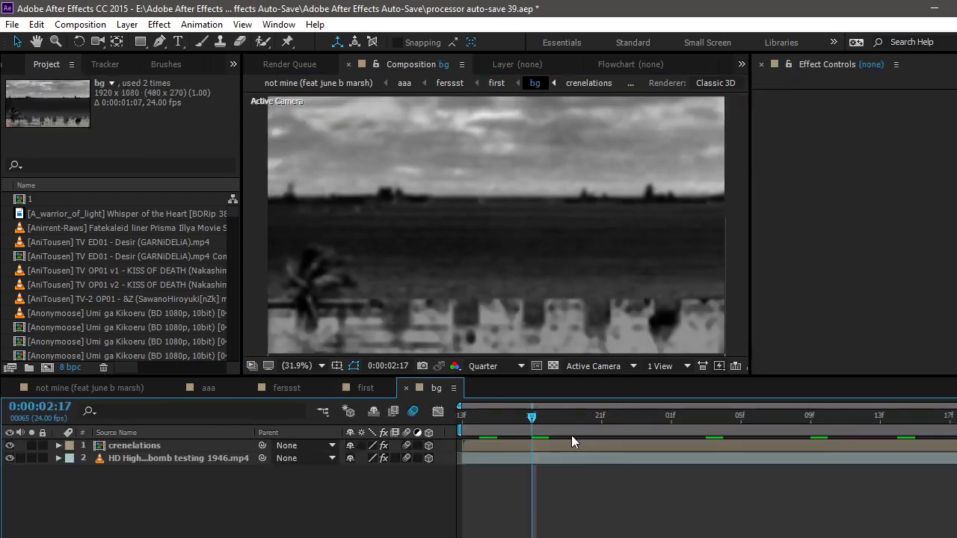
# Step: Solo the crenelations layer in bg to view it without the background footage
pyautogui.click(571, 435)
pyautogui.click(559, 443)
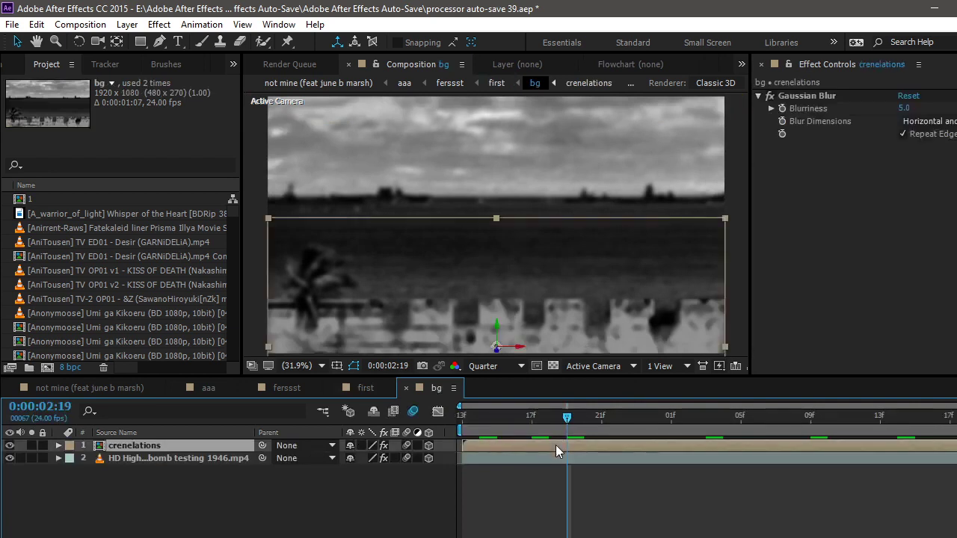
pyautogui.click(33, 447)
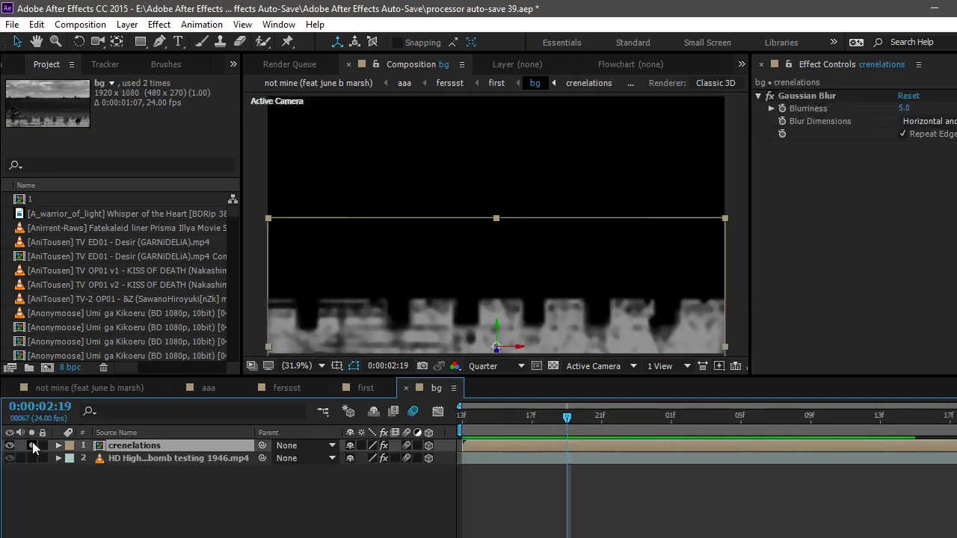
# Step: Return to the start of bg, open its nested composition crenelations, and show the effects of Adjustment Layer 11
pyautogui.moveTo(499, 423); pyautogui.dragTo(415, 426)
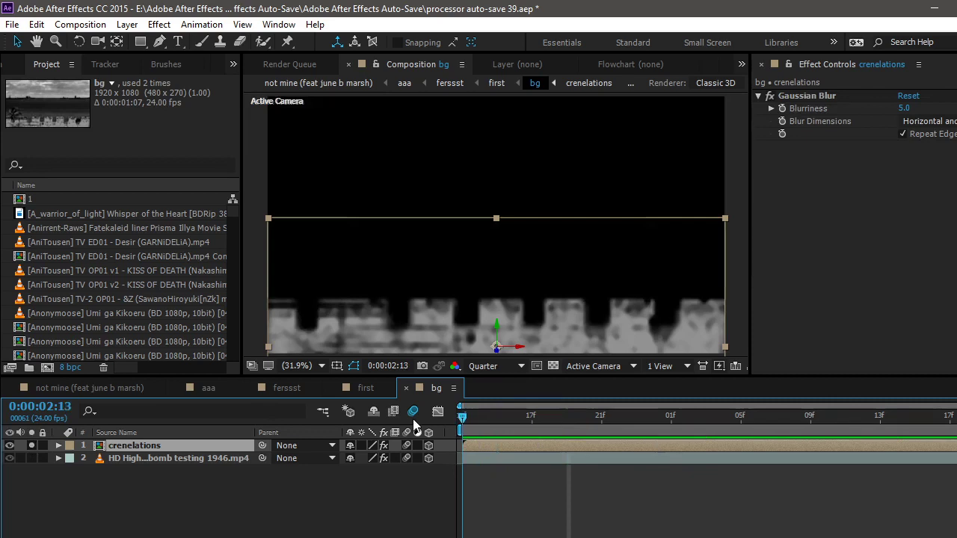
pyautogui.doubleClick(499, 443)
pyautogui.click(544, 448)
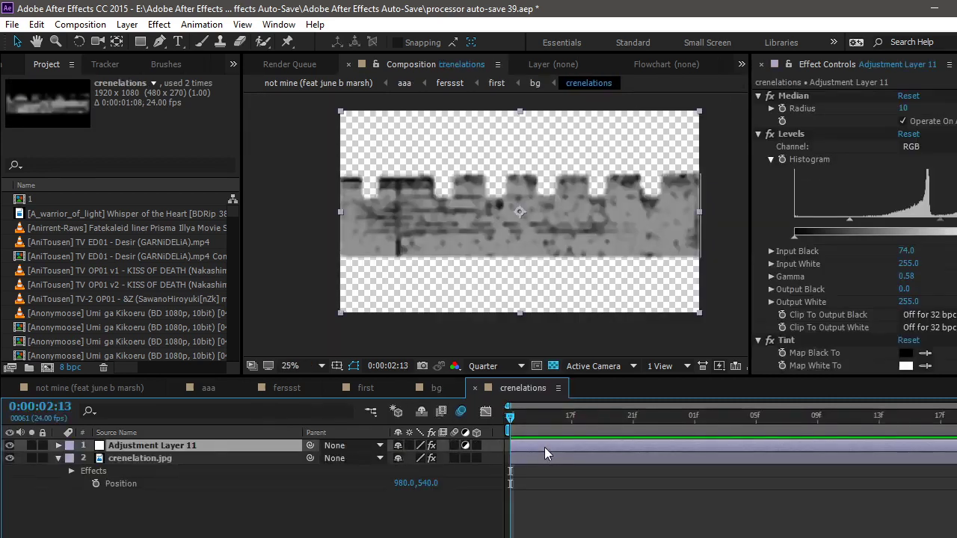
# Step: Duplicate the crenelation.jpg layer, solo the copy with its effects switched off, and delete its Mask 1 to expose the source image
pyautogui.click(186, 457)
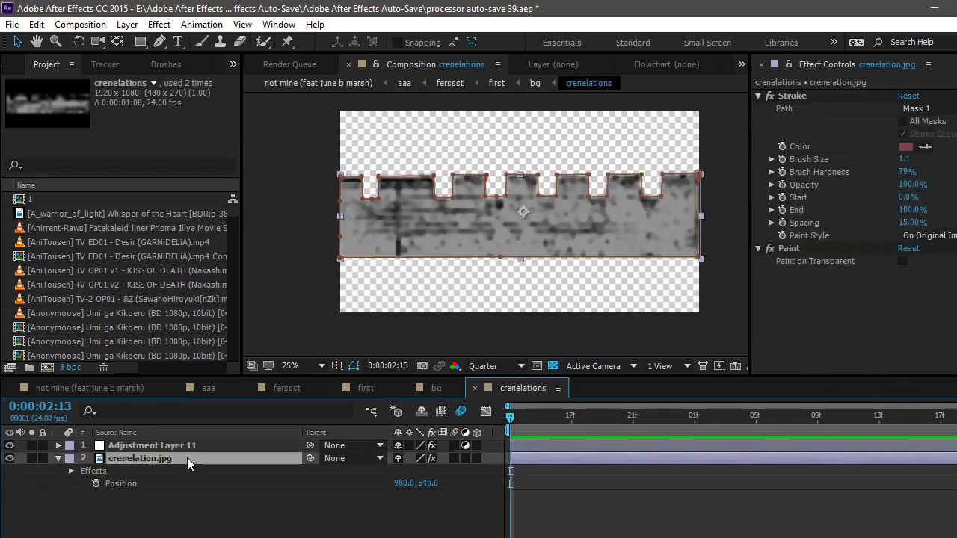
pyautogui.hotkey('ctrl', 'd')
pyautogui.click(30, 459)
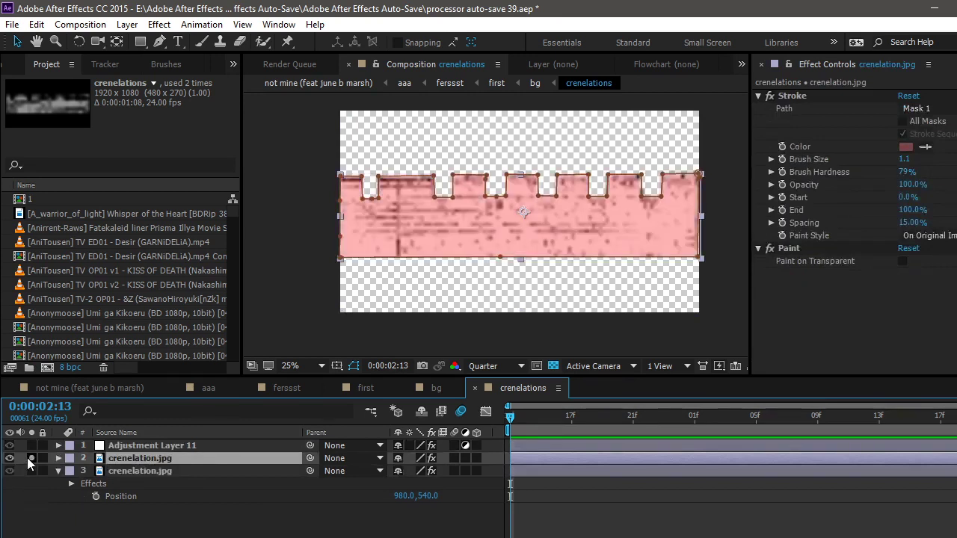
pyautogui.click(431, 458)
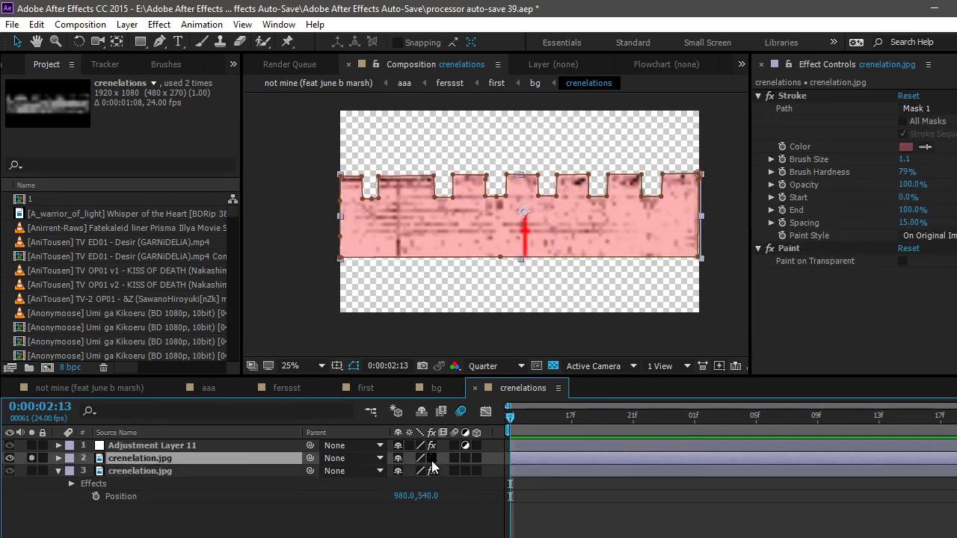
pyautogui.press('m')
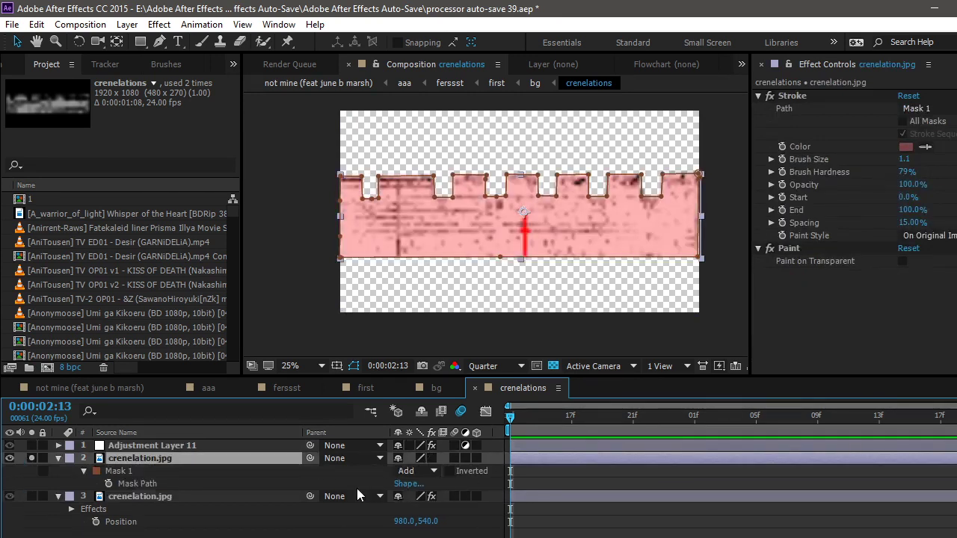
pyautogui.click(180, 471)
pyautogui.press('Delete')
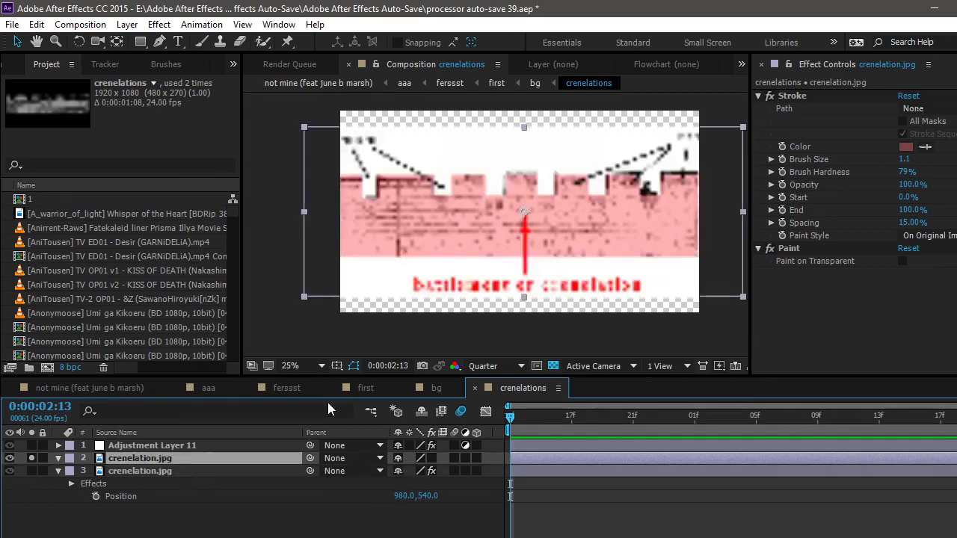
# Step: Set the preview resolution of crenelations to Full and hide the unmasked crenelation.jpg copy
pyautogui.click(497, 365)
pyautogui.click(499, 401)
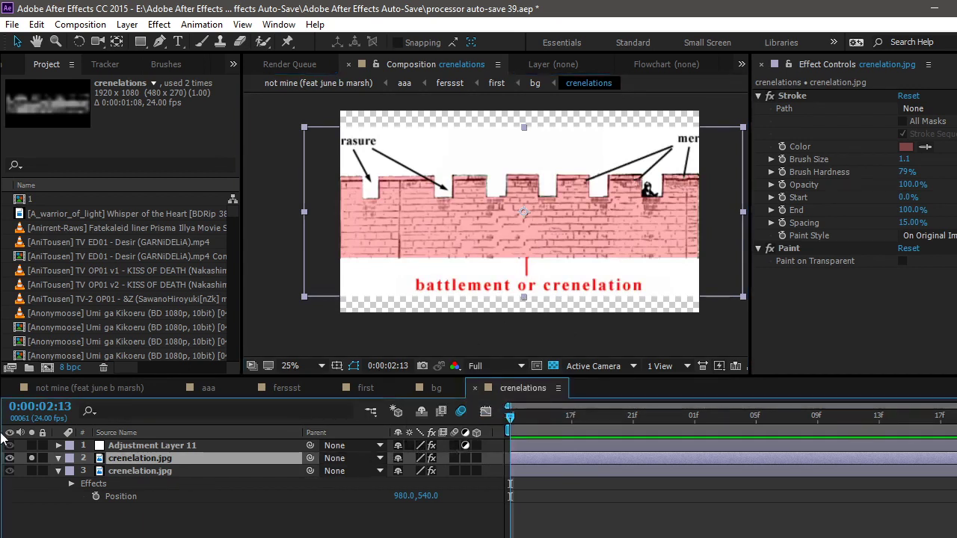
pyautogui.click(9, 459)
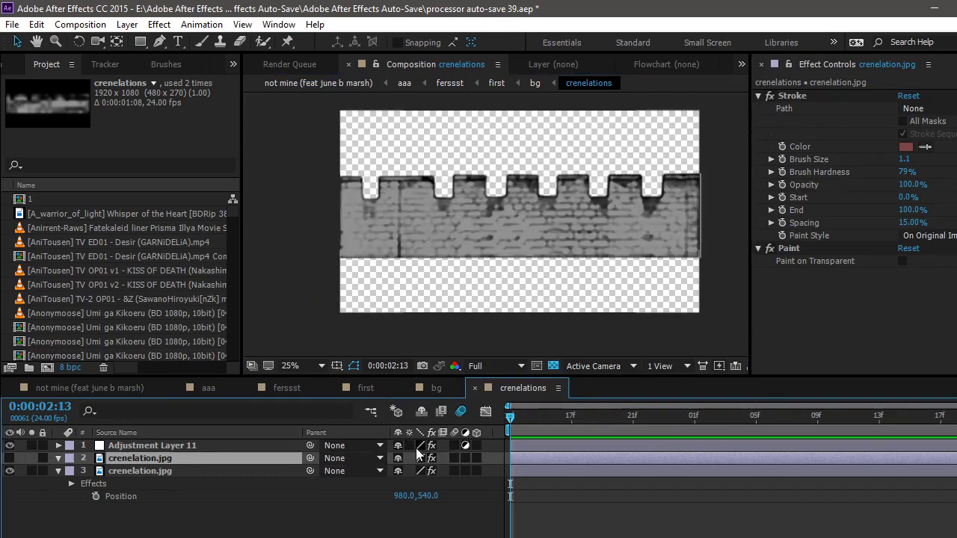
# Step: Close the crenelations composition and turn off the solo on the crenelations layer in bg
pyautogui.click(474, 388)
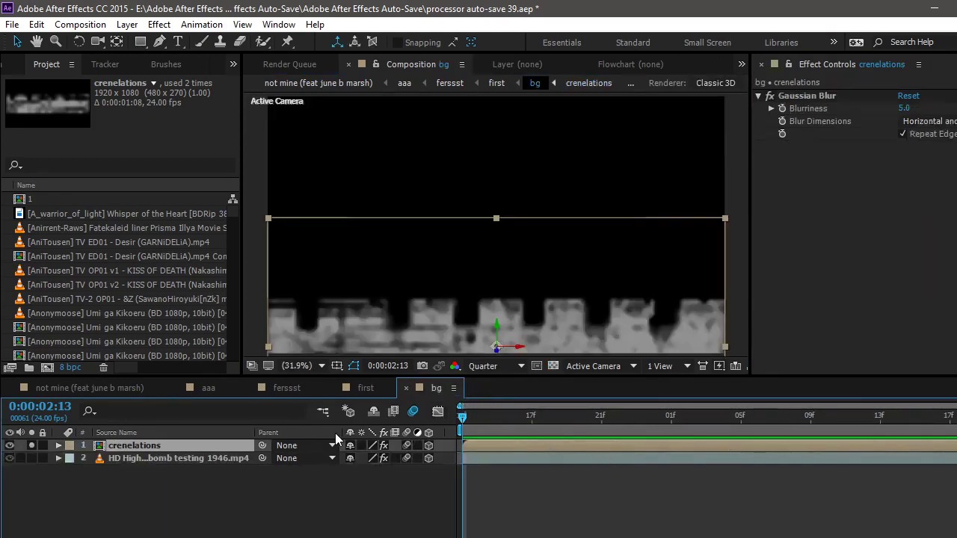
pyautogui.click(31, 445)
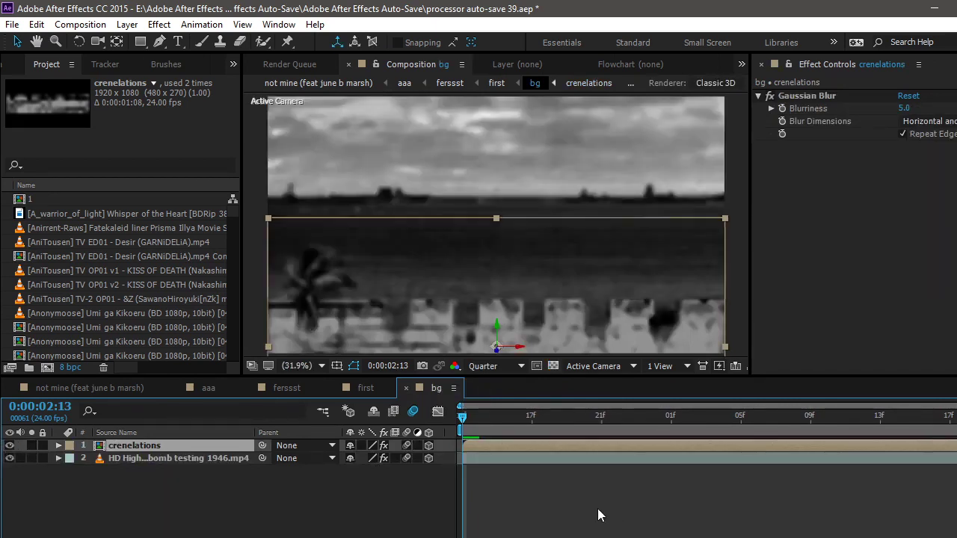
# Step: Return to the composition "first", preview several frames of the bg shot, and go back to frame 0:00:00:06
pyautogui.click(377, 386)
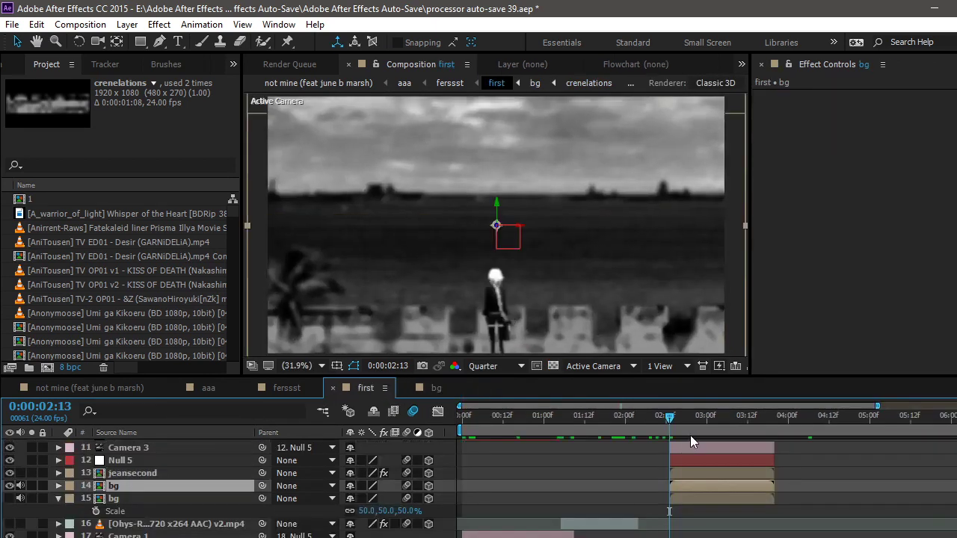
pyautogui.click(719, 420)
pyautogui.click(763, 420)
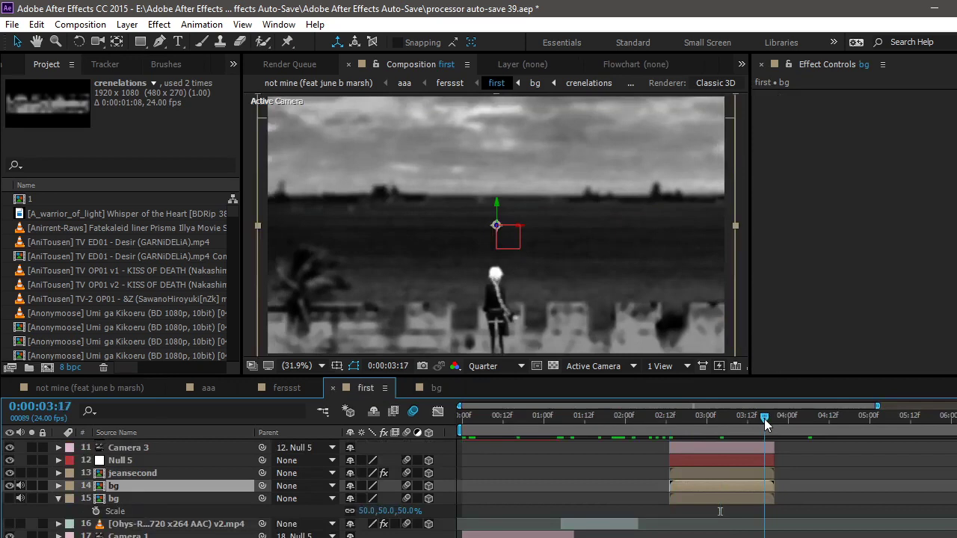
pyautogui.click(690, 423)
pyautogui.click(482, 432)
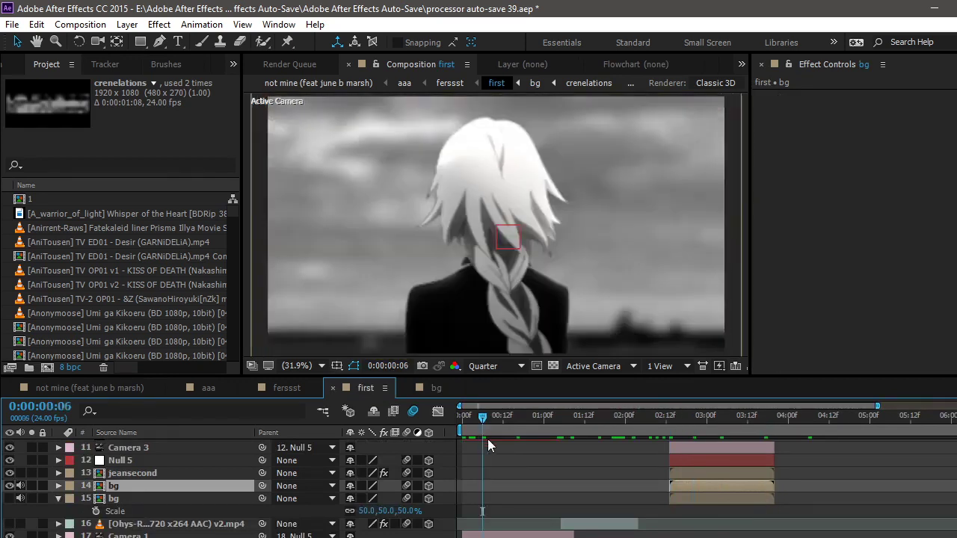
# Step: Reveal the Position keyframes of the Null 5 layer that parents Camera 1, then select Camera 1
pyautogui.scroll(-5, 457, 443)
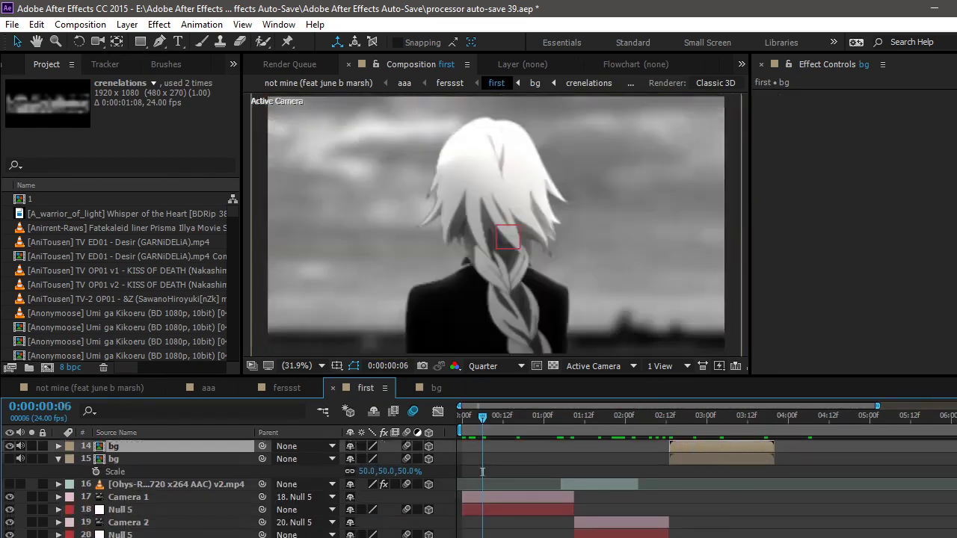
pyautogui.click(509, 489)
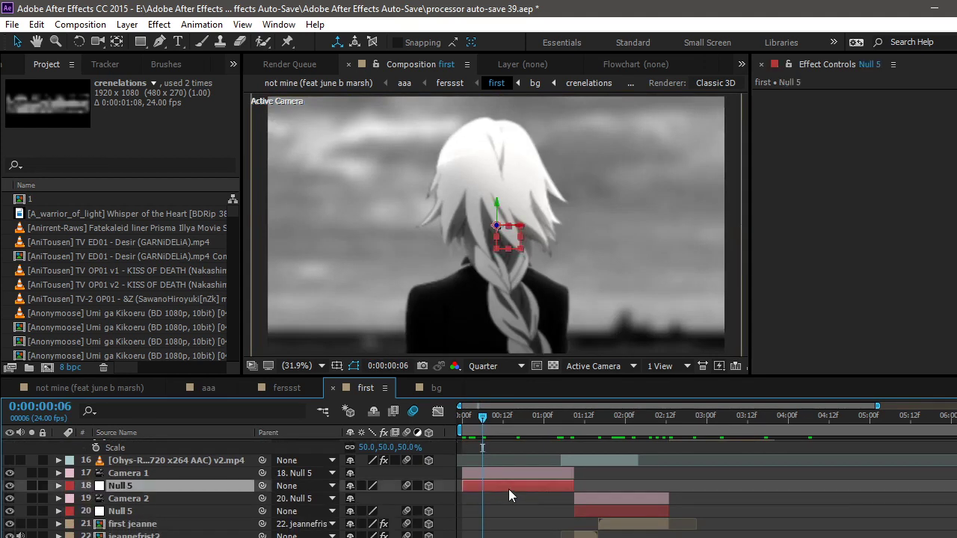
pyautogui.press('p')
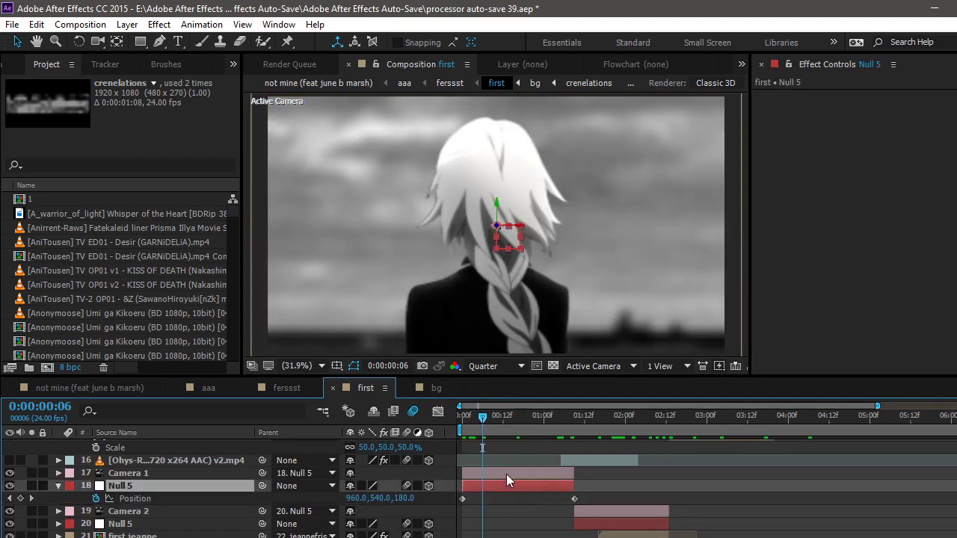
pyautogui.click(506, 473)
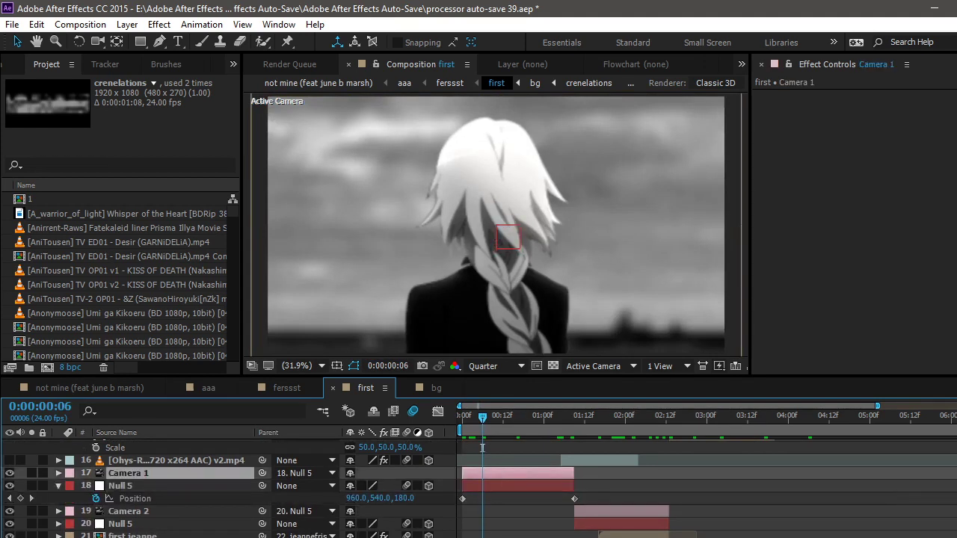
# Step: Go to frame 0:00:04:03 and reveal the Position keyframes of the Null 5 layer that parents Camera 4
pyautogui.scroll(5, 482, 447)
pyautogui.scroll(-1, 482, 442)
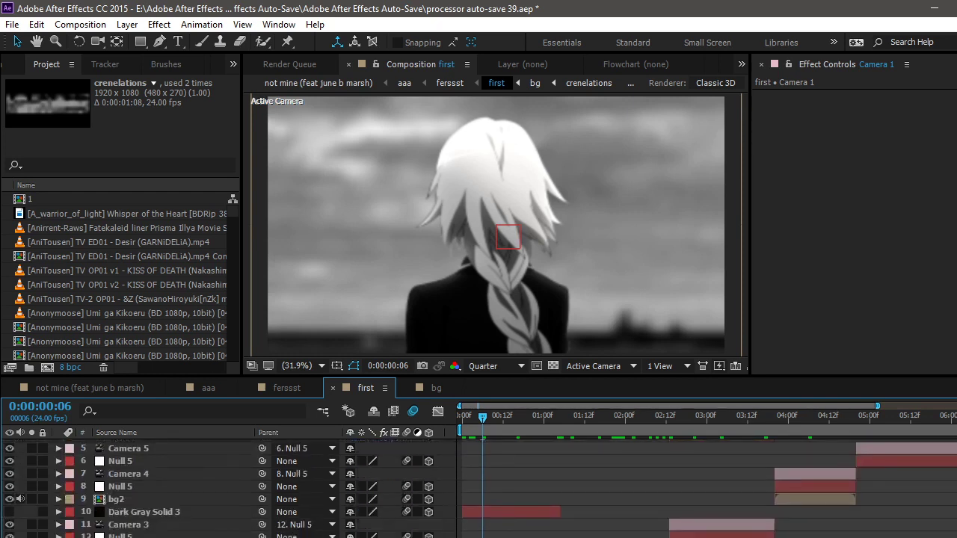
pyautogui.click(797, 416)
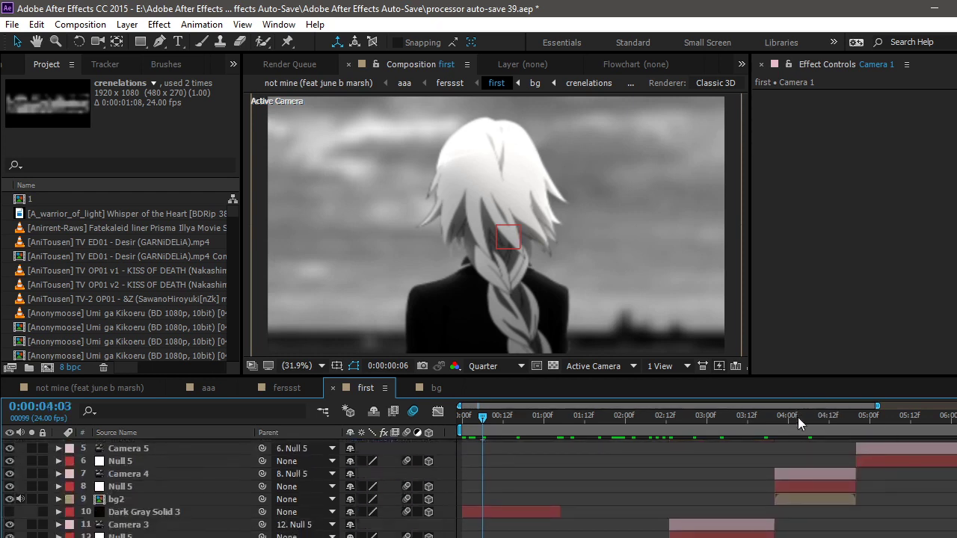
pyautogui.click(804, 485)
pyautogui.press('p')
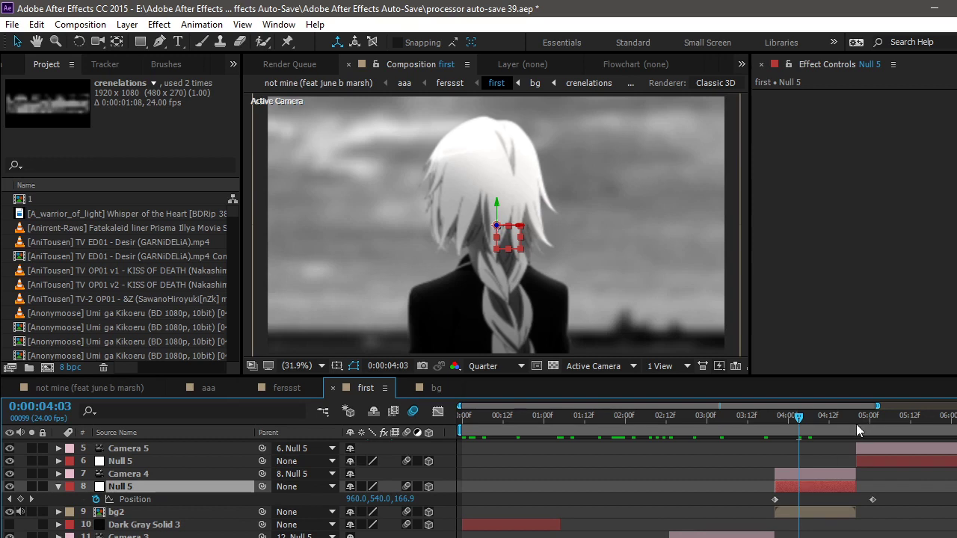
# Step: Scrub to frame 0:00:05:22, open the walkin jeannn composition briefly, close it and return to the composition "first"
pyautogui.moveTo(856, 424); pyautogui.dragTo(944, 426)
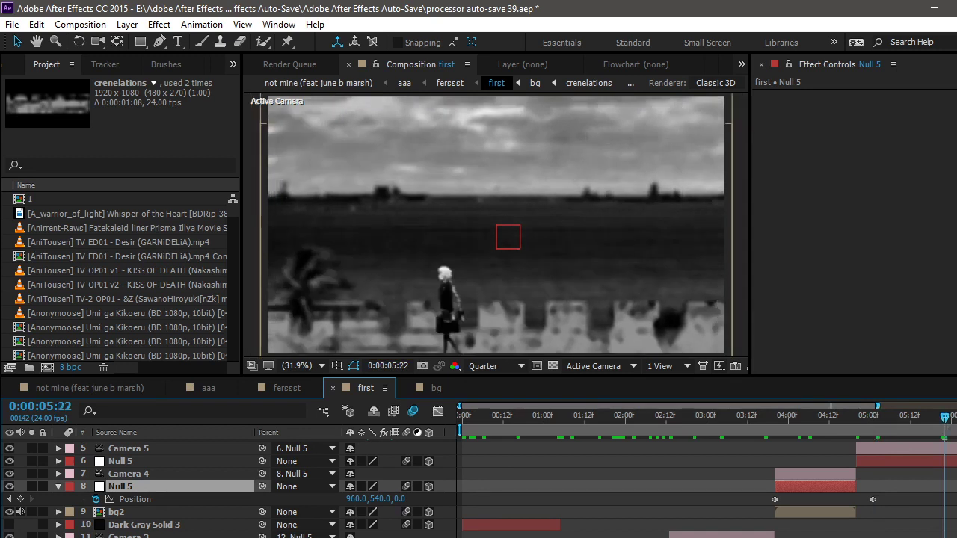
pyautogui.scroll(3, 902, 479)
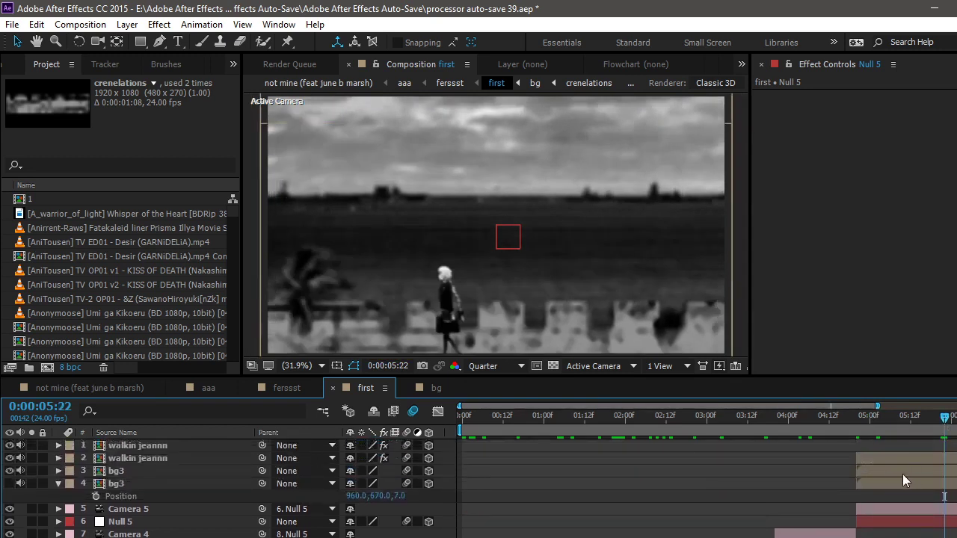
pyautogui.doubleClick(878, 455)
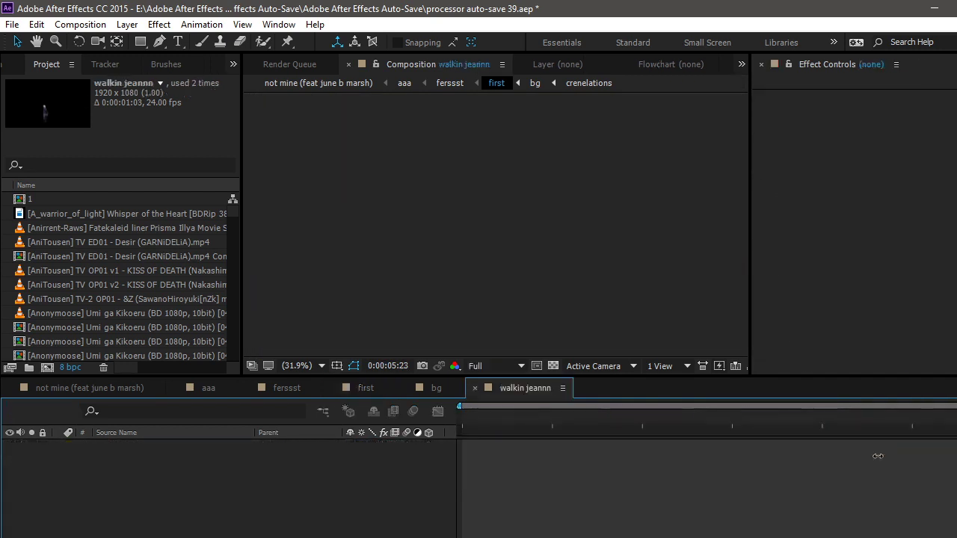
pyautogui.click(474, 388)
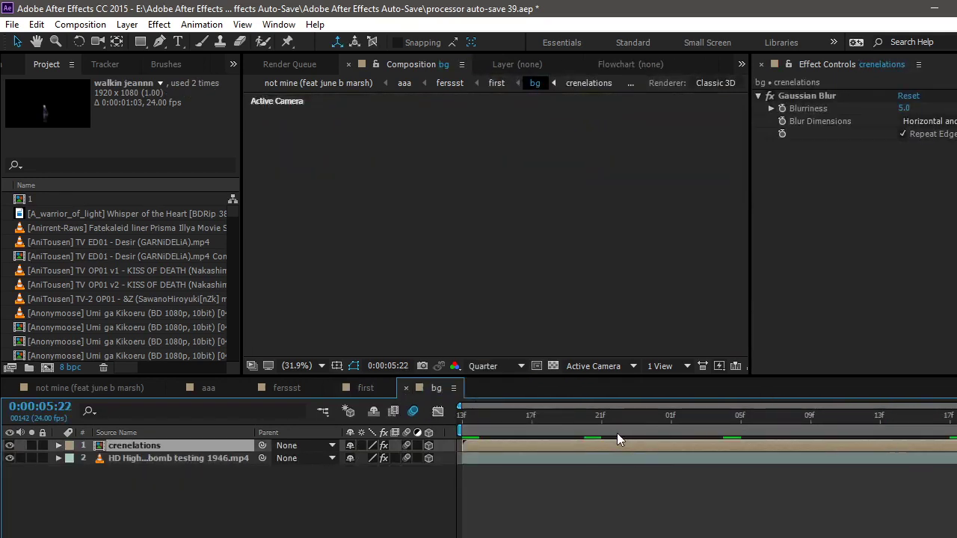
pyautogui.click(366, 387)
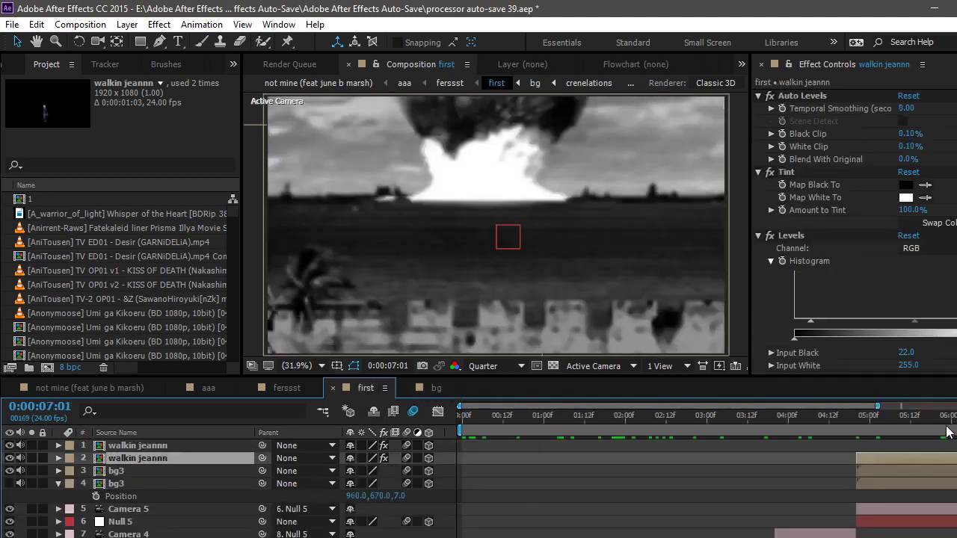
# Step: At frame 0:00:05:15, examine the effects on the lower walkin jeannn layer and switch its CC Light Sweep off and on for comparison
pyautogui.click(918, 425)
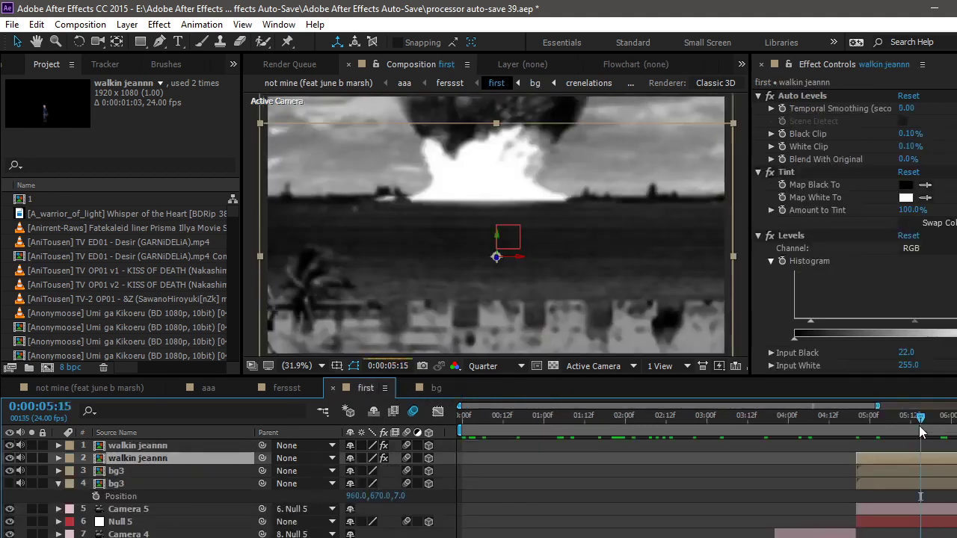
pyautogui.click(928, 471)
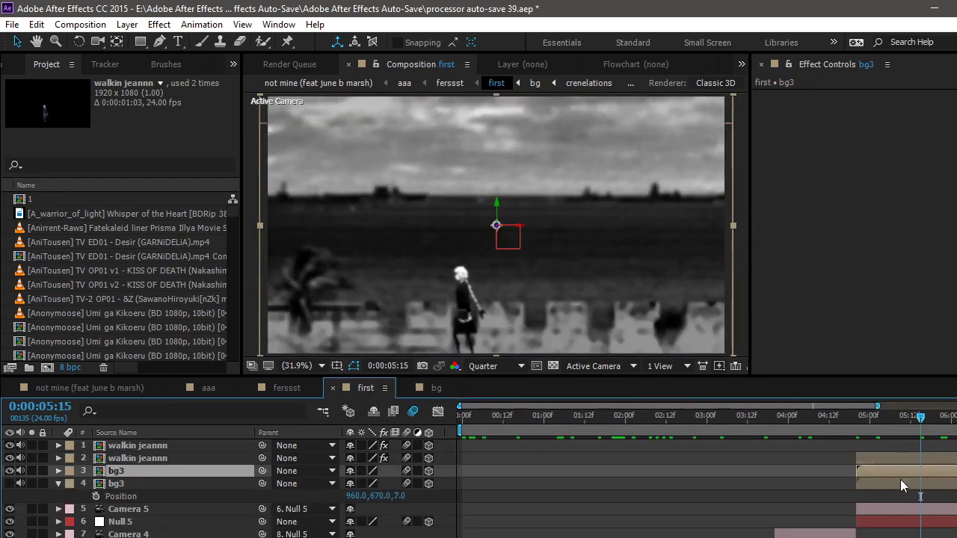
pyautogui.click(895, 460)
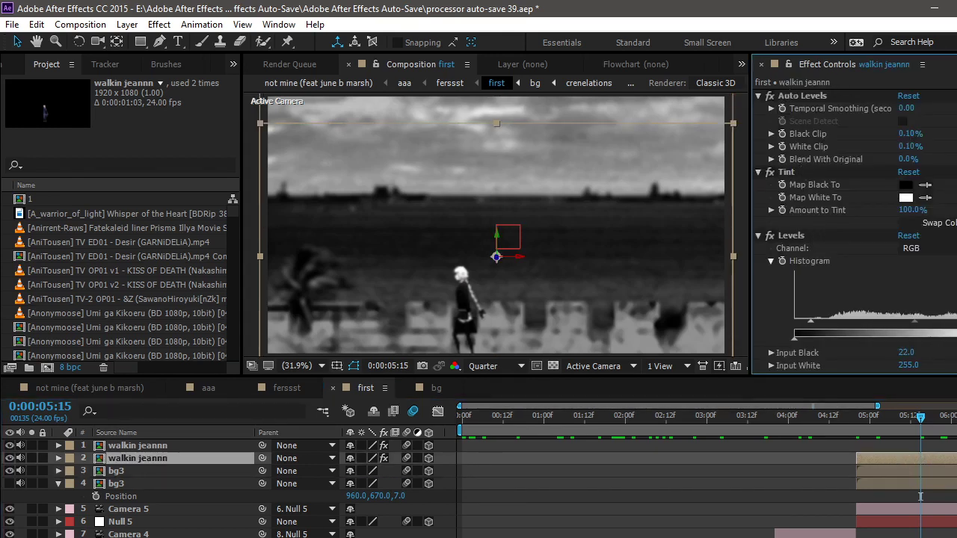
pyautogui.scroll(-6, 852, 232)
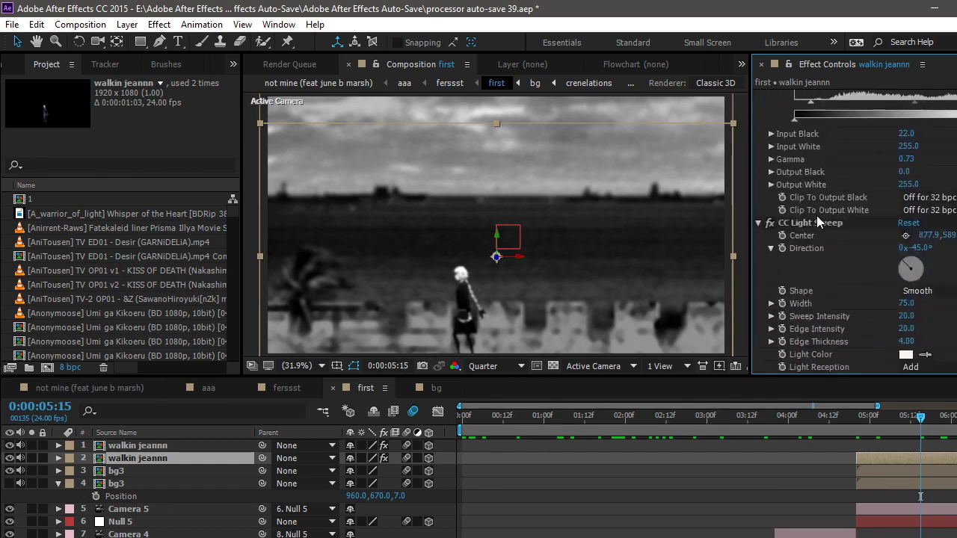
pyautogui.click(819, 221)
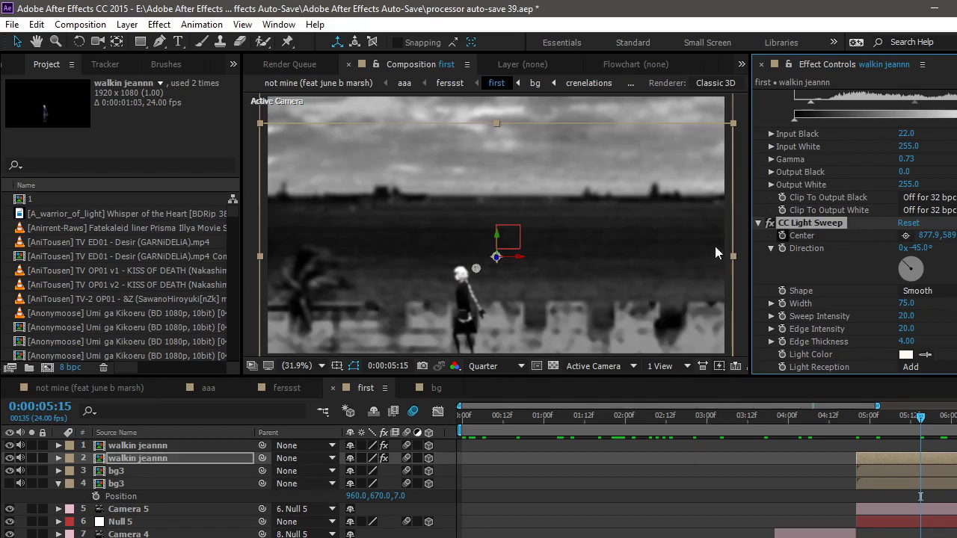
pyautogui.click(770, 223)
pyautogui.click(770, 224)
# Step: Preview frame 0:00:04:02, switch to the ferssst composition, and close the "first" and bg compositions
pyautogui.click(794, 432)
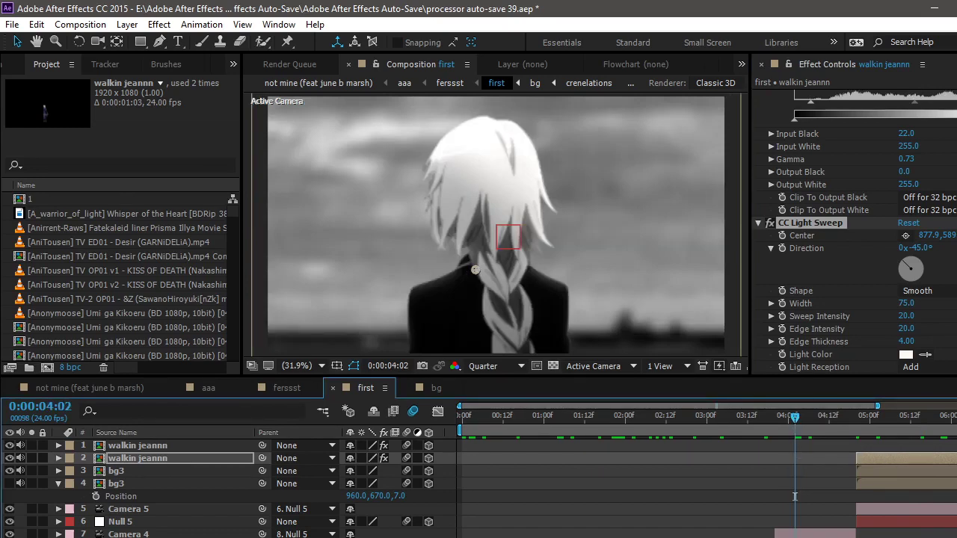
pyautogui.scroll(-2, 795, 496)
pyautogui.scroll(2, 794, 495)
pyautogui.click(285, 388)
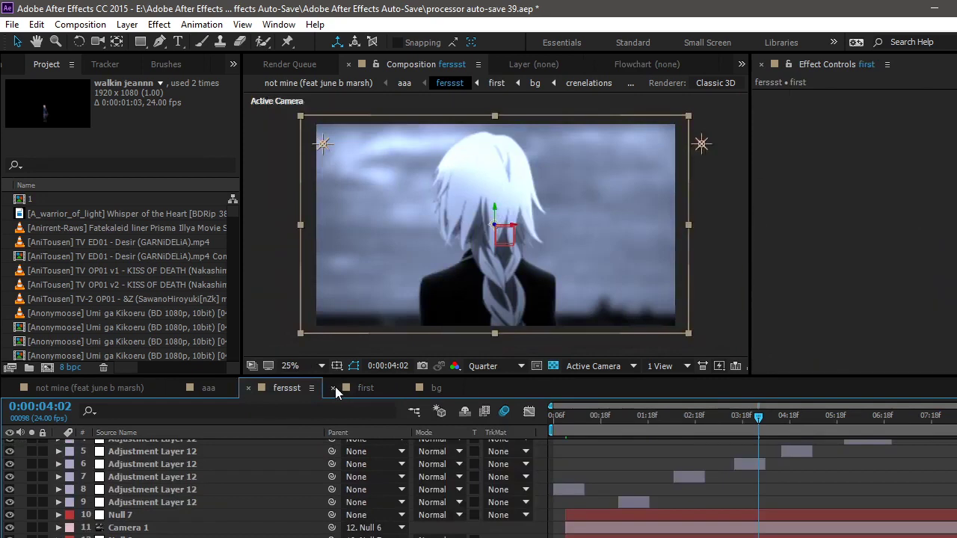
pyautogui.click(334, 388)
pyautogui.click(334, 389)
# Step: Go to frame 0:00:00:08 in ferssst and select the Light 1 and Light 2 layers in turn to show their placement
pyautogui.click(580, 427)
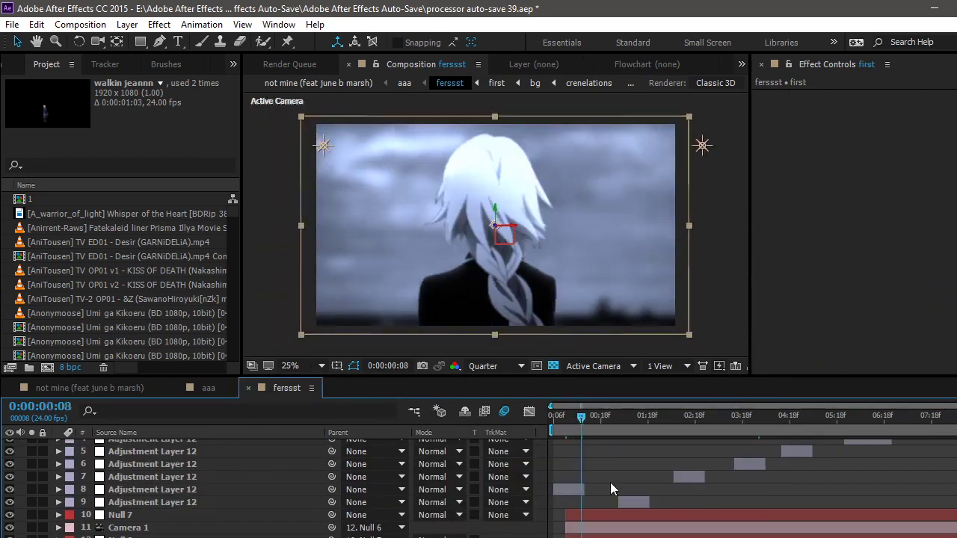
pyautogui.scroll(2, 610, 483)
pyautogui.click(582, 453)
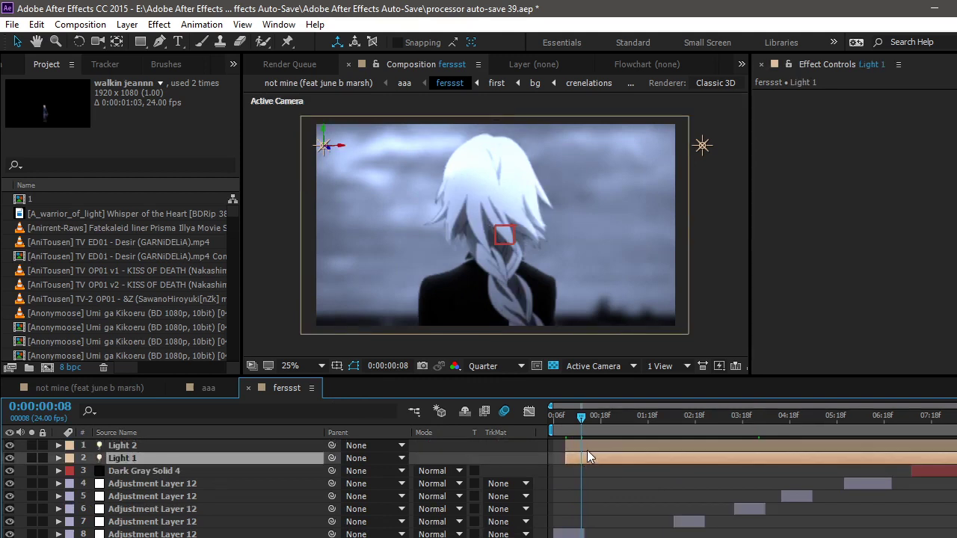
pyautogui.click(586, 448)
# Step: Hide and show Light 1 and Light 2 one after the other to compare their effect on the shot, leaving both visible
pyautogui.click(10, 458)
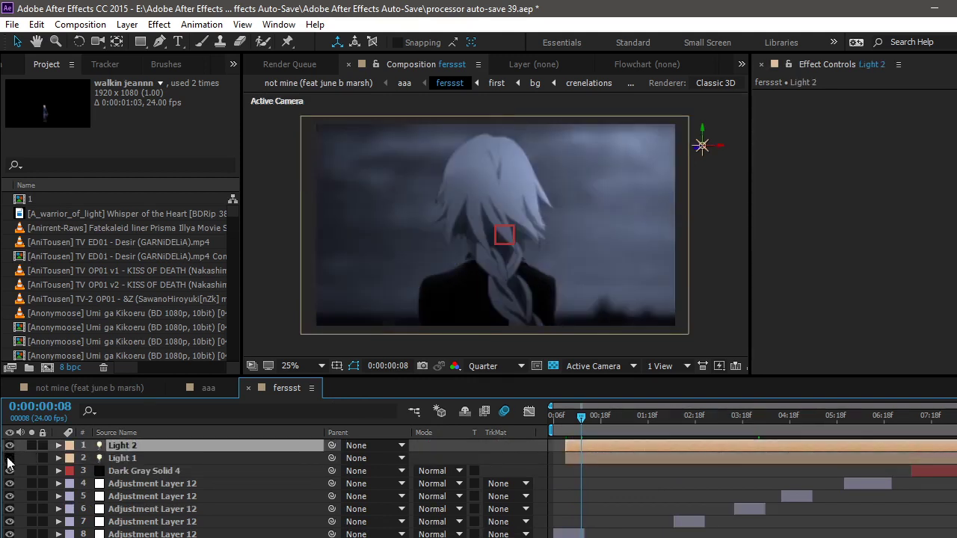
pyautogui.click(9, 458)
pyautogui.click(10, 458)
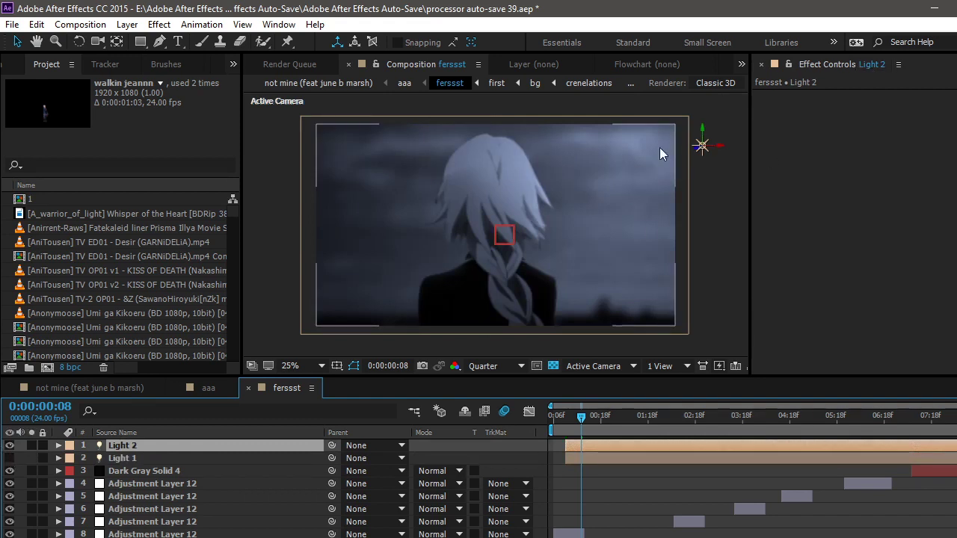
pyautogui.click(10, 458)
pyautogui.click(9, 446)
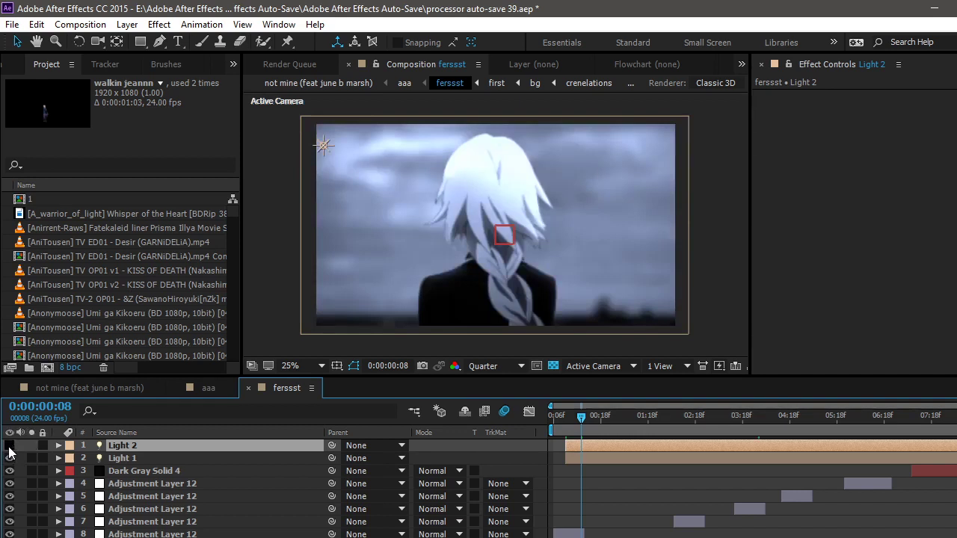
pyautogui.click(9, 445)
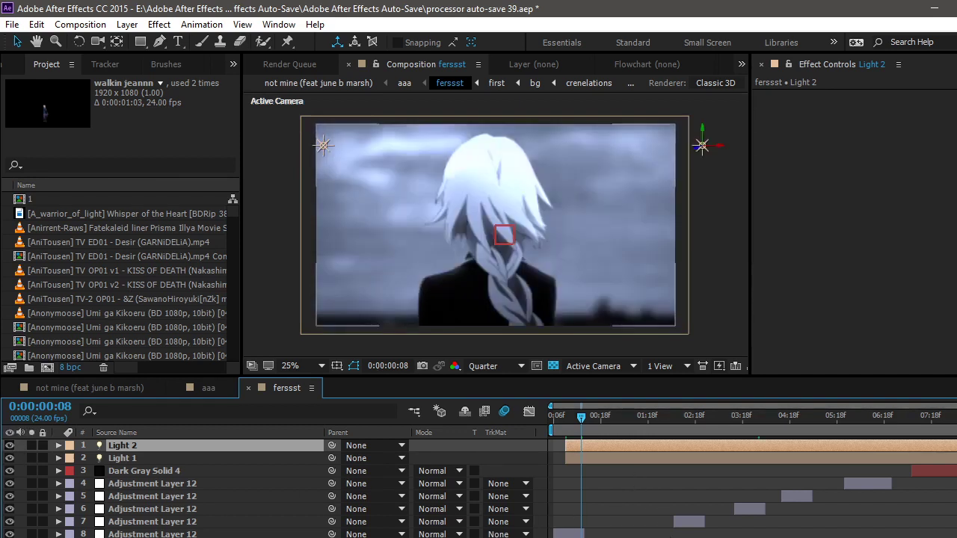
# Step: Select the earliest Adjustment Layer 12 to show its Camera Lens Blur, and preview ferssst at frames 0:00:01:06, 0:00:04:14 and 0:00:06:00
pyautogui.click(574, 533)
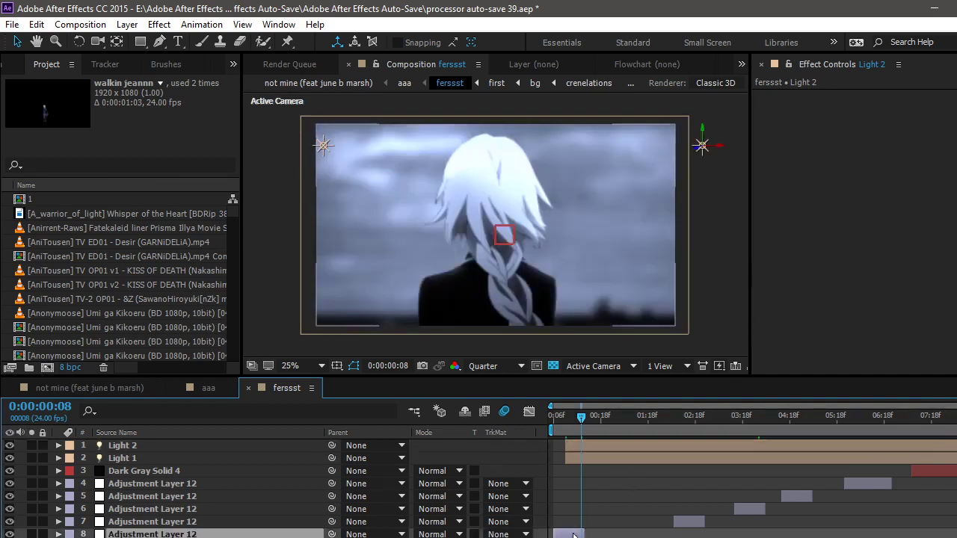
pyautogui.click(624, 425)
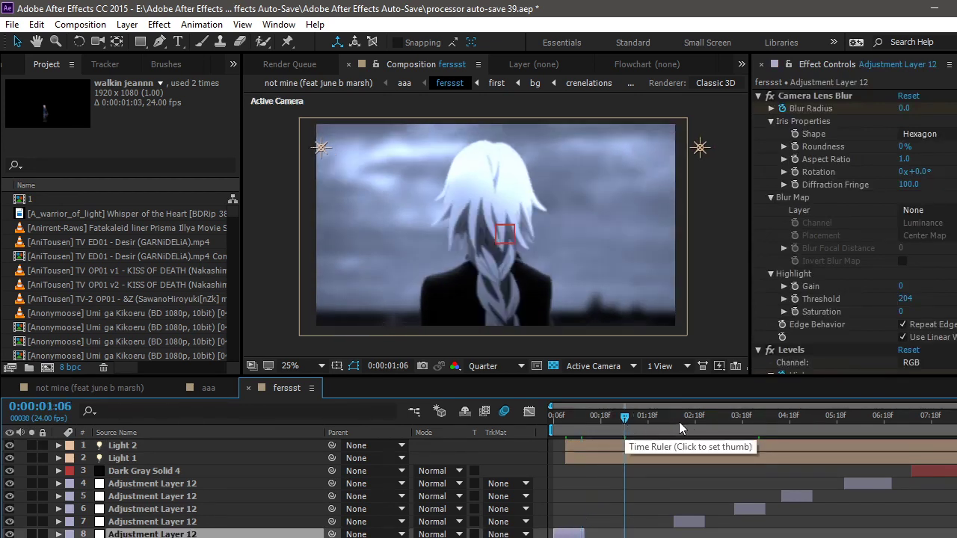
pyautogui.click(680, 423)
pyautogui.click(780, 417)
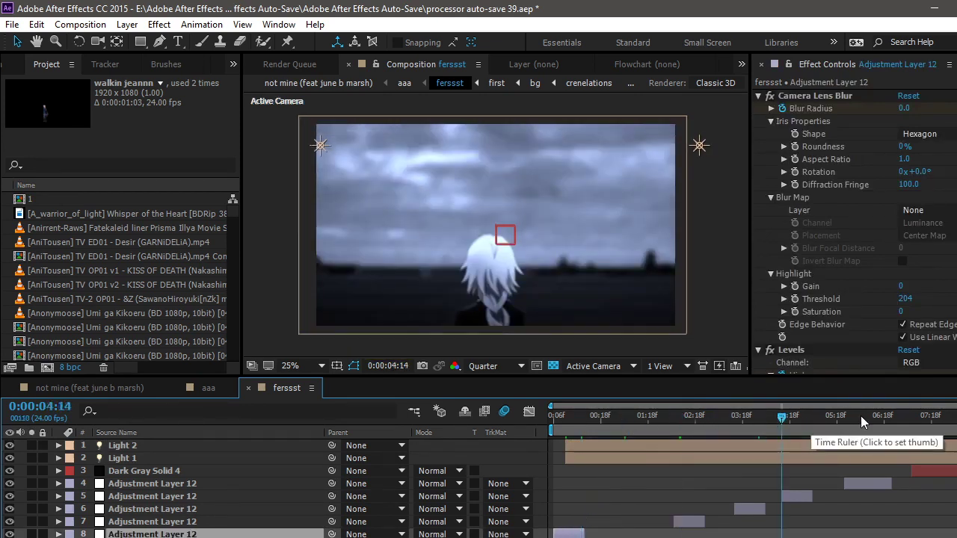
pyautogui.click(861, 415)
pyautogui.click(848, 416)
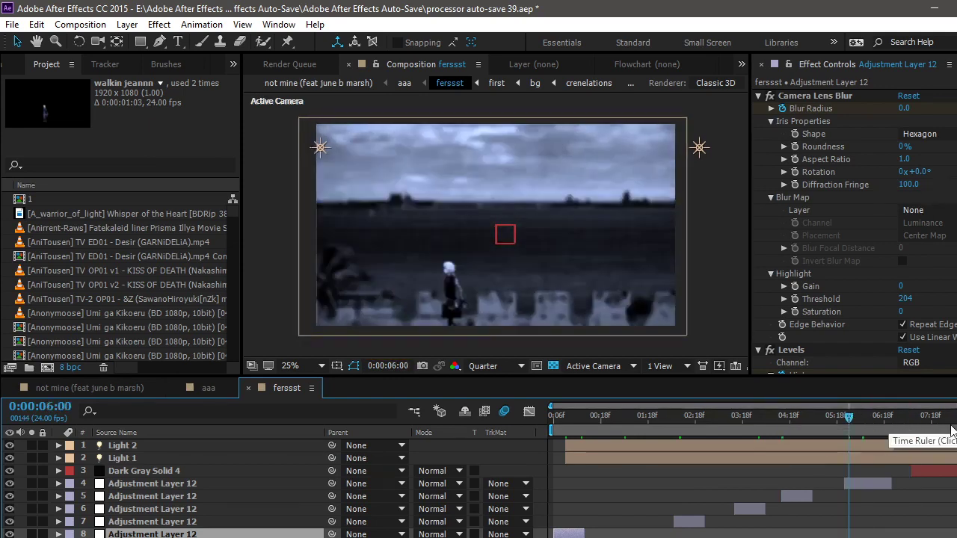
# Step: Preview the end of ferssst at frames 0:00:08:04 and 0:00:09:05, and go back to 0:00:07:11
pyautogui.press('End')
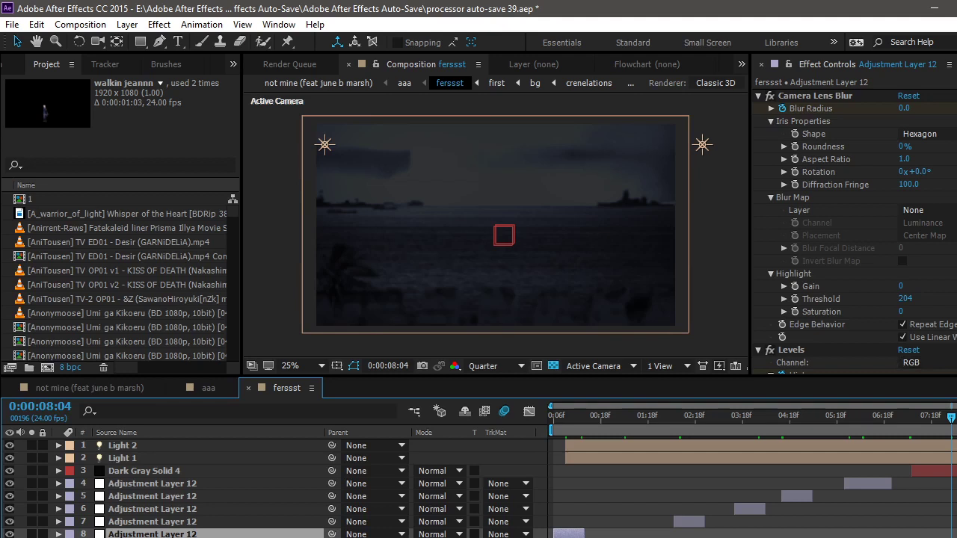
pyautogui.click(954, 417)
pyautogui.moveTo(954, 416); pyautogui.dragTo(956, 416)
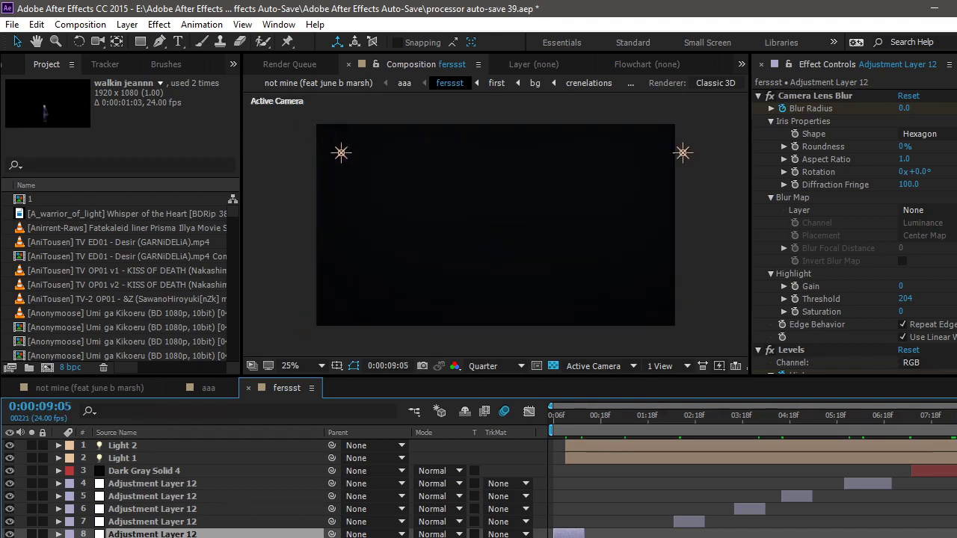
pyautogui.click(917, 416)
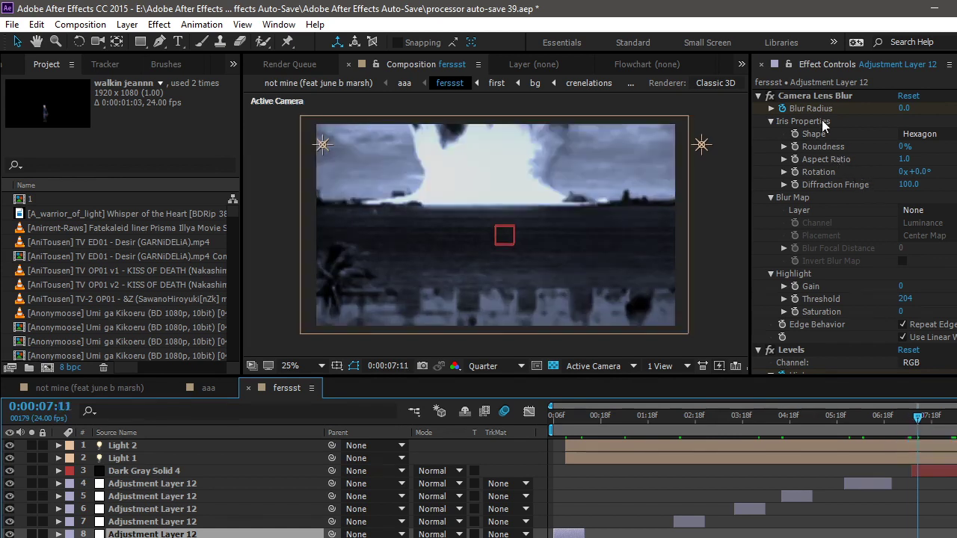
# Step: Reveal the Opacity keyframes of Dark Gray Solid 4, scrub its fade to 0:00:08:13, and close the ferssst composition
pyautogui.click(922, 471)
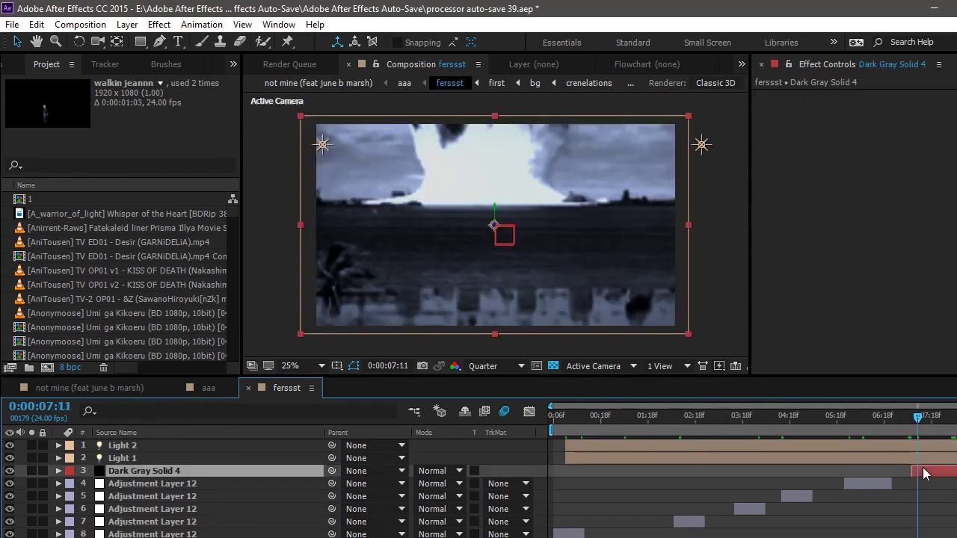
pyautogui.press('t')
pyautogui.moveTo(918, 430); pyautogui.dragTo(956, 419)
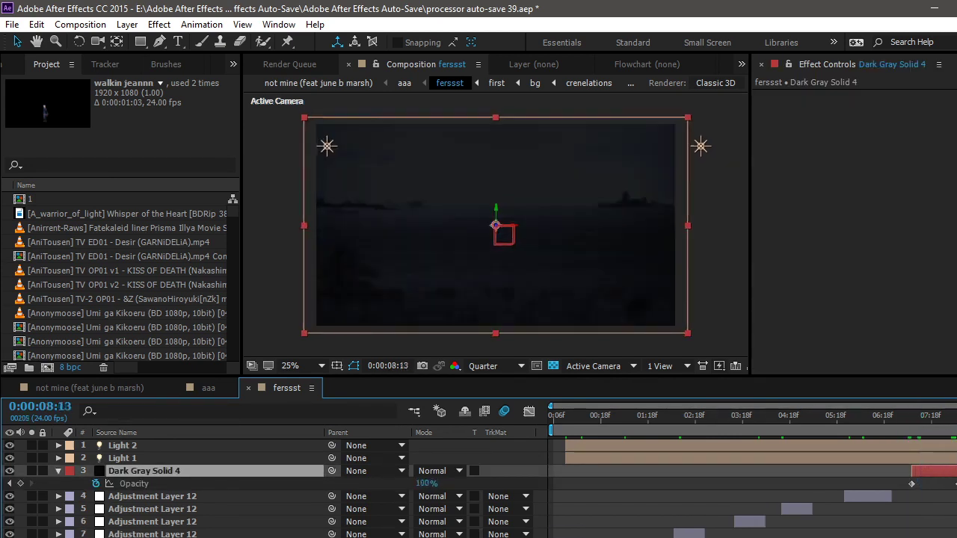
pyautogui.click(250, 388)
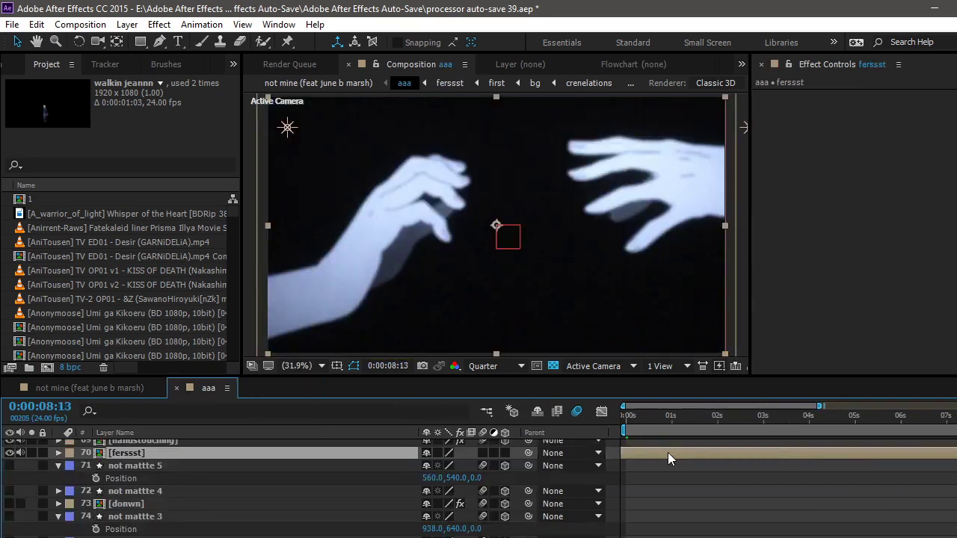
# Step: Find the upper handstouching layer in aaa and examine its Auto Levels, Tint, Levels and Posterize Time settings
pyautogui.press('-')
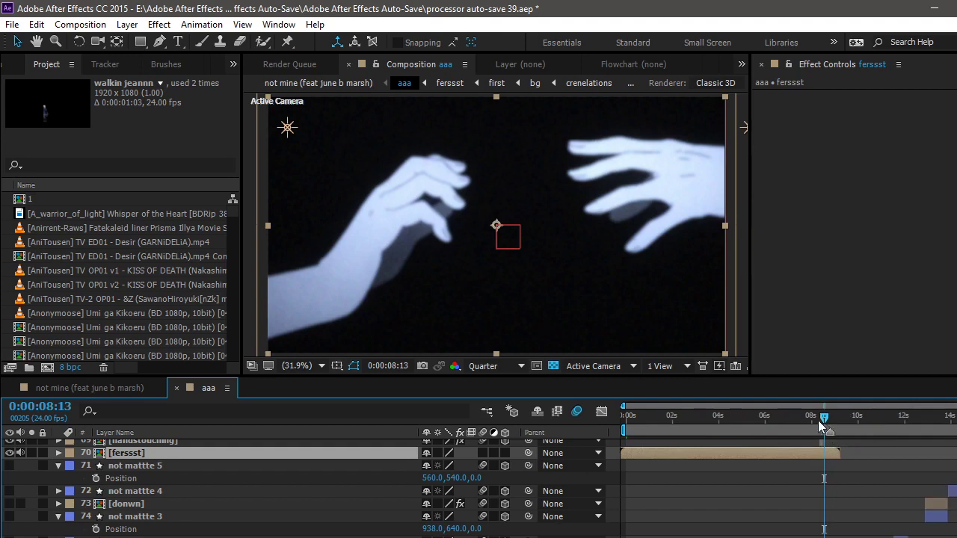
pyautogui.scroll(3, 478, 486)
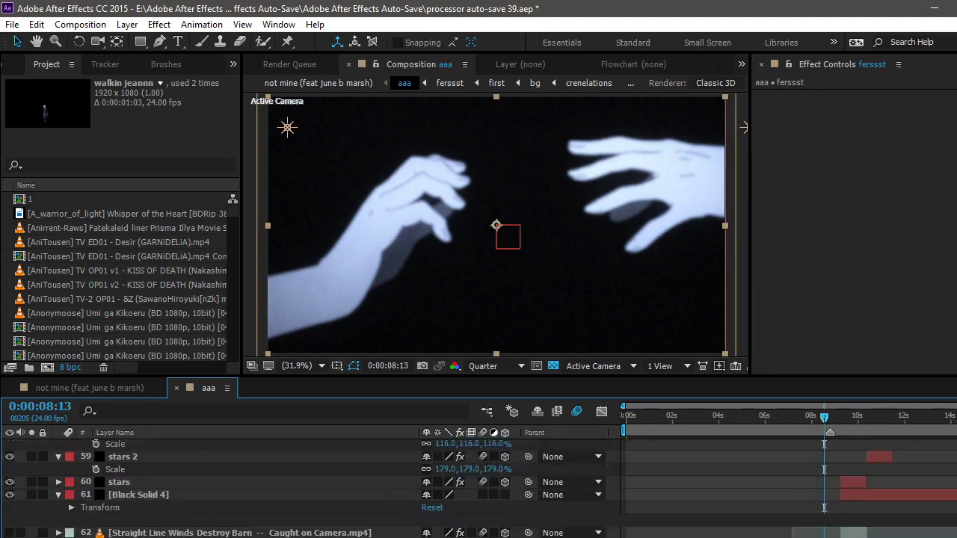
pyautogui.scroll(2, 824, 452)
pyautogui.scroll(-1, 824, 452)
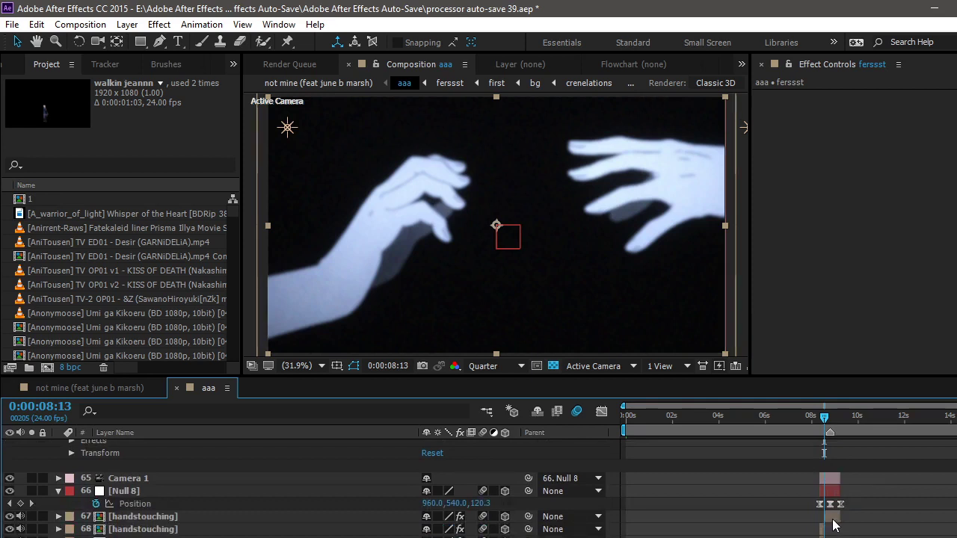
pyautogui.click(126, 516)
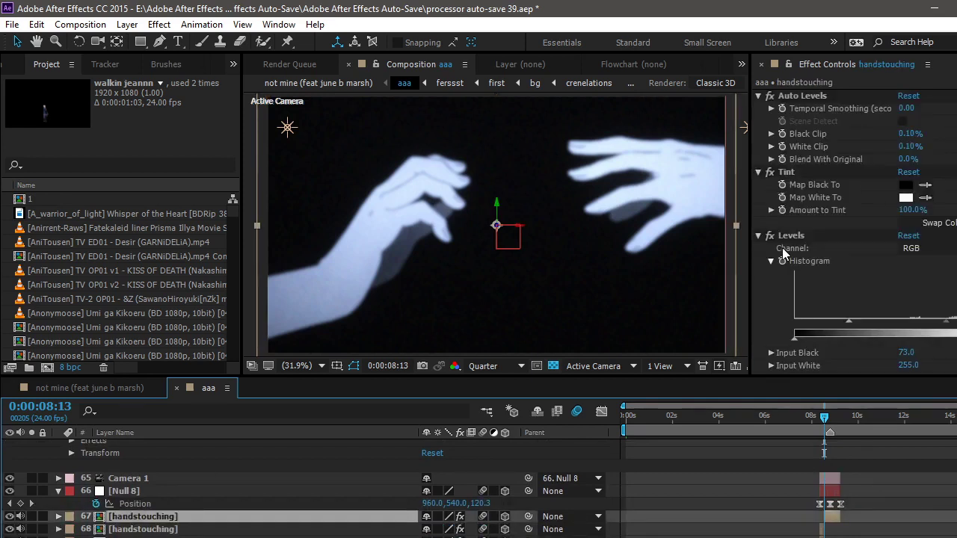
pyautogui.scroll(-3, 898, 189)
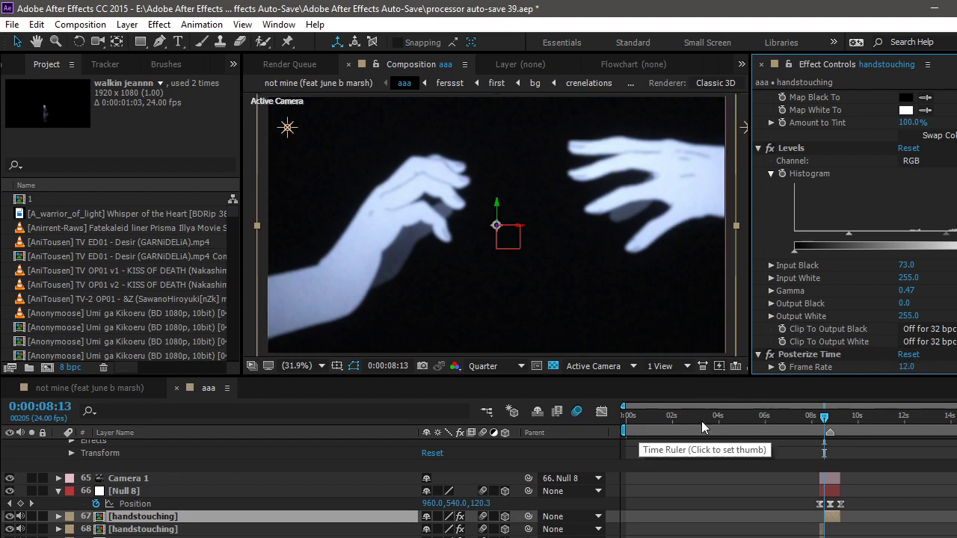
# Step: Open the handstouching composition, scrub through its hand animation to about 0:00:09:09, and close it
pyautogui.doubleClick(147, 526)
pyautogui.moveTo(562, 429); pyautogui.dragTo(953, 418)
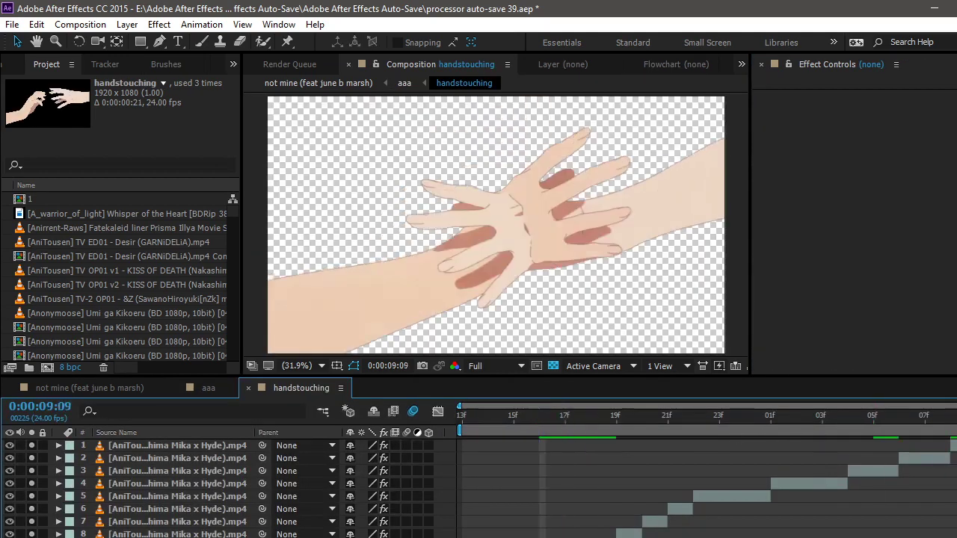
pyautogui.click(249, 388)
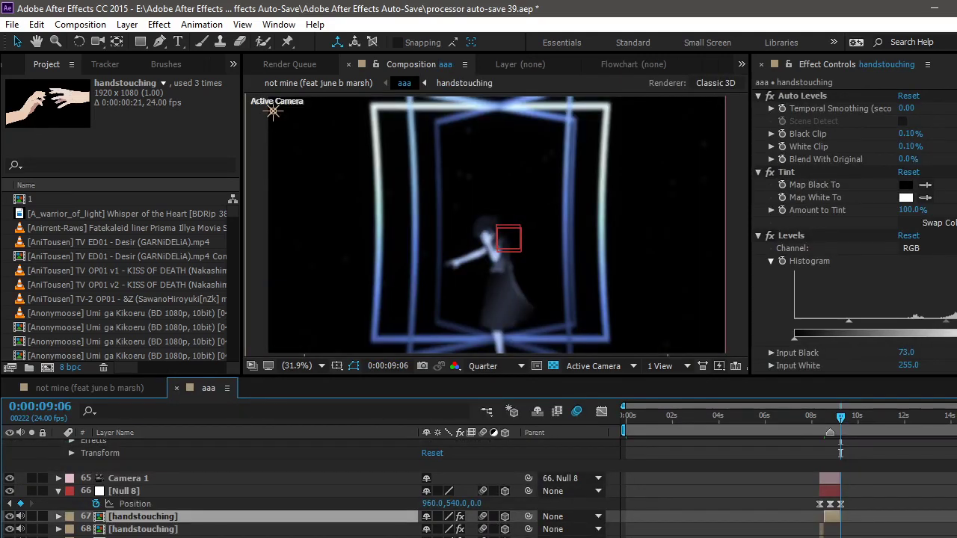
# Step: Preview aaa at frame 0:00:09:20 and open the square that rotates composition from its layer below Adjustment Layer 15
pyautogui.scroll(5, 478, 486)
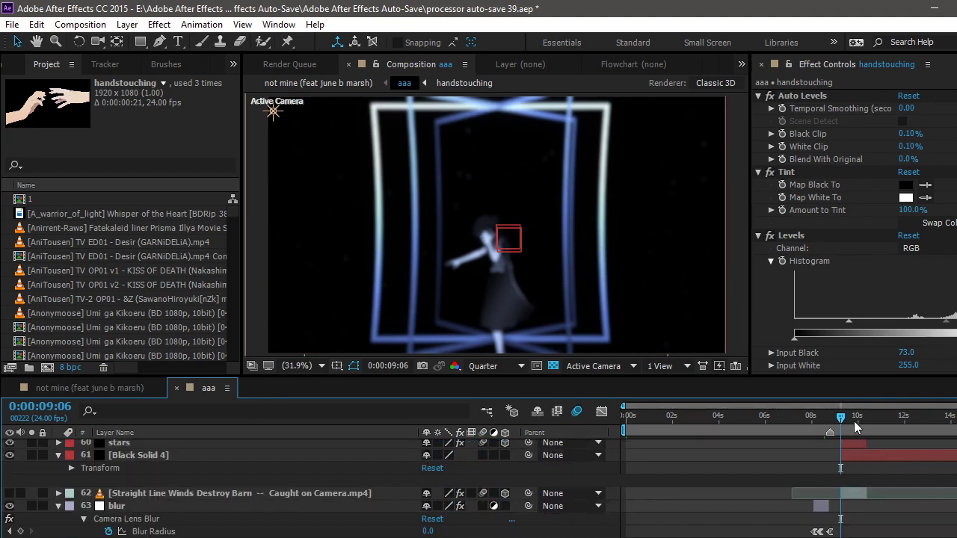
pyautogui.click(856, 427)
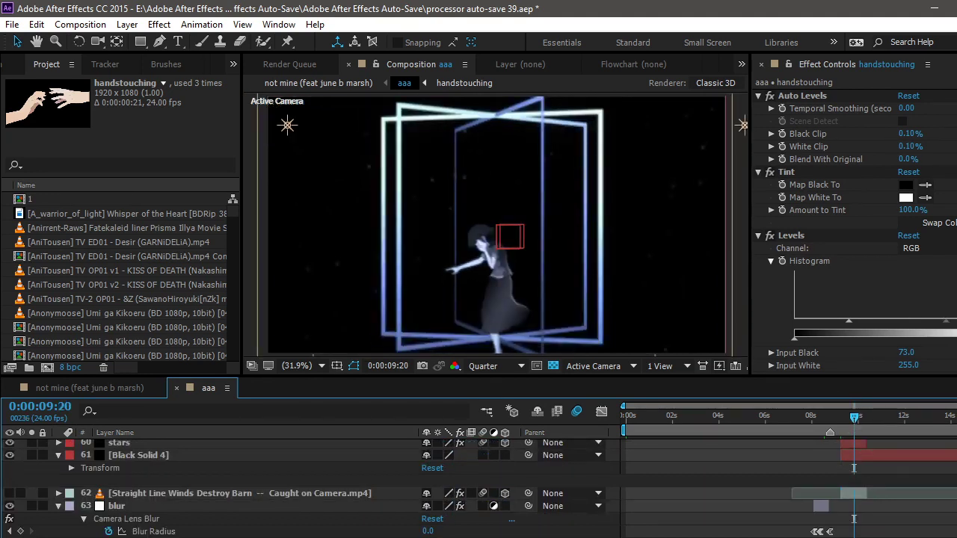
pyautogui.scroll(8, 774, 454)
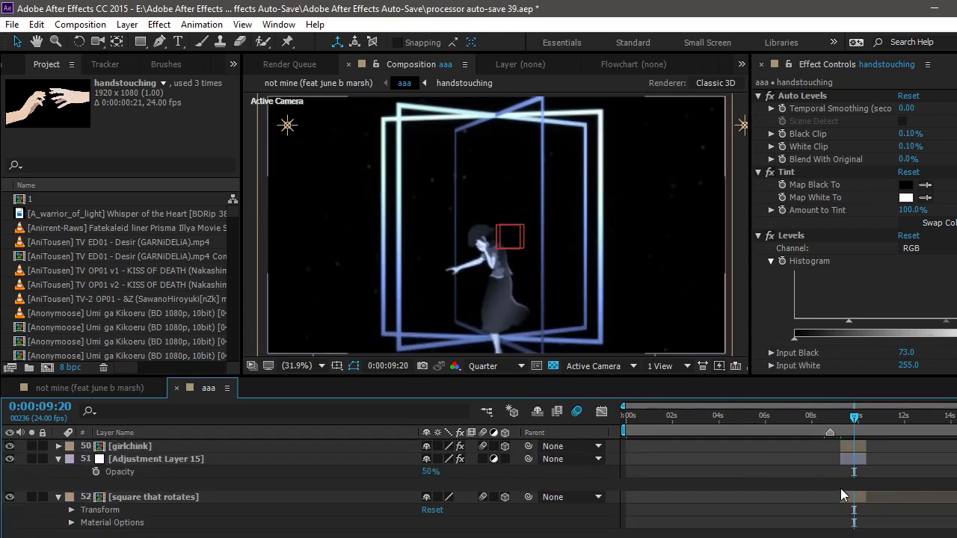
pyautogui.doubleClick(849, 503)
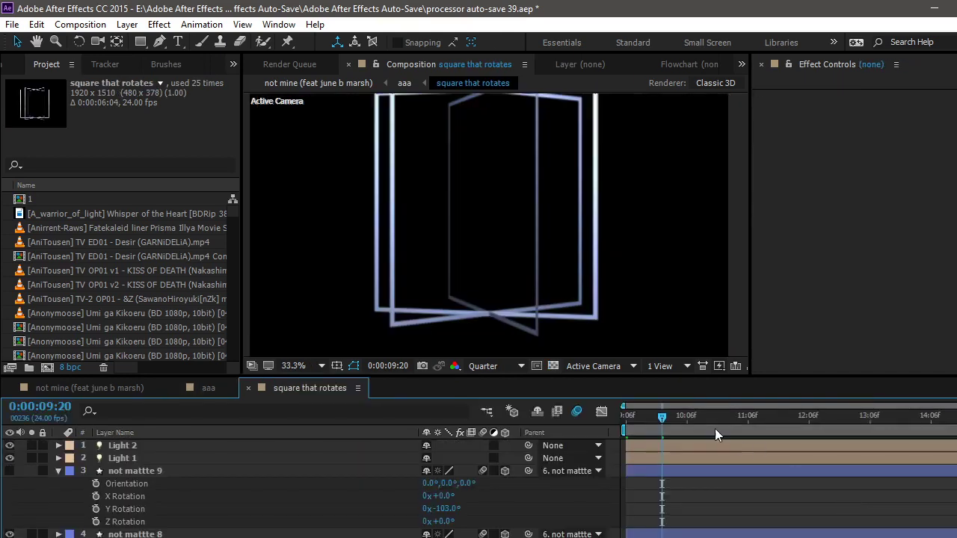
# Step: Go to the first frame, collapse not mattte 9, solo not mattte 6, and set the composition view to 20%
pyautogui.press('Home')
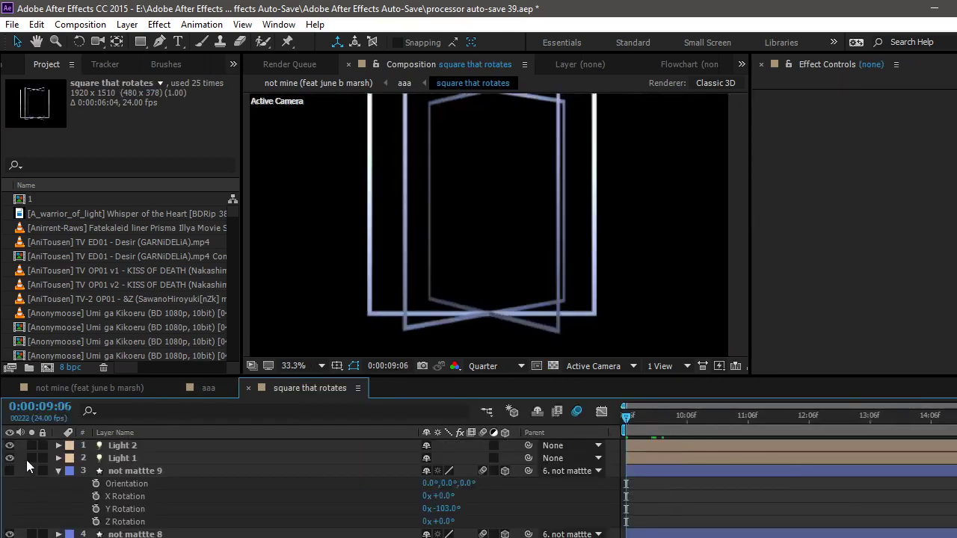
pyautogui.click(58, 471)
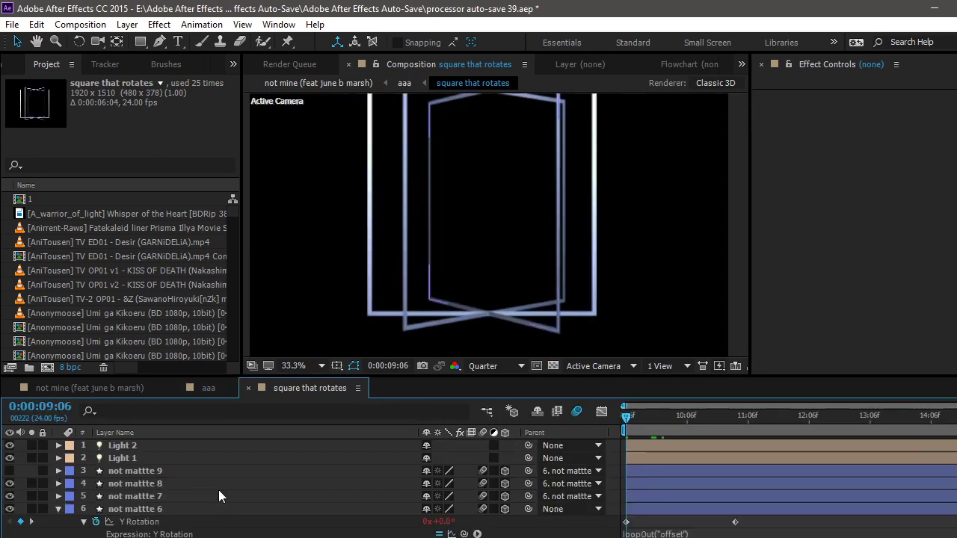
pyautogui.click(219, 490)
pyautogui.click(201, 501)
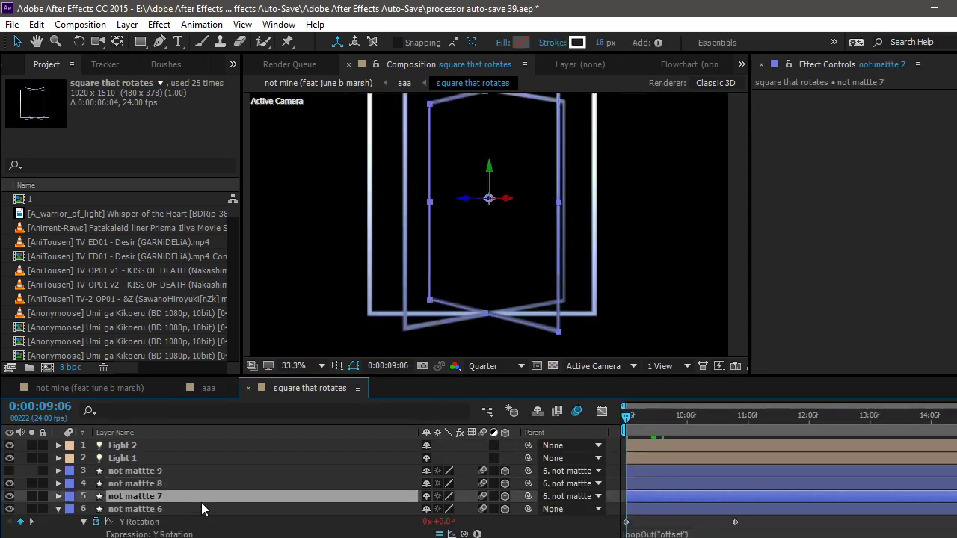
pyautogui.click(31, 509)
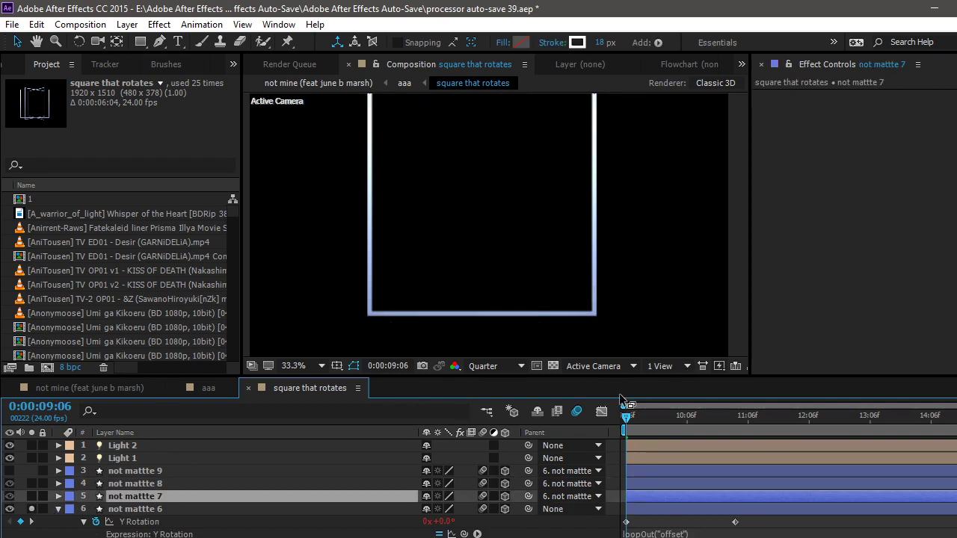
pyautogui.click(322, 366)
pyautogui.click(359, 112)
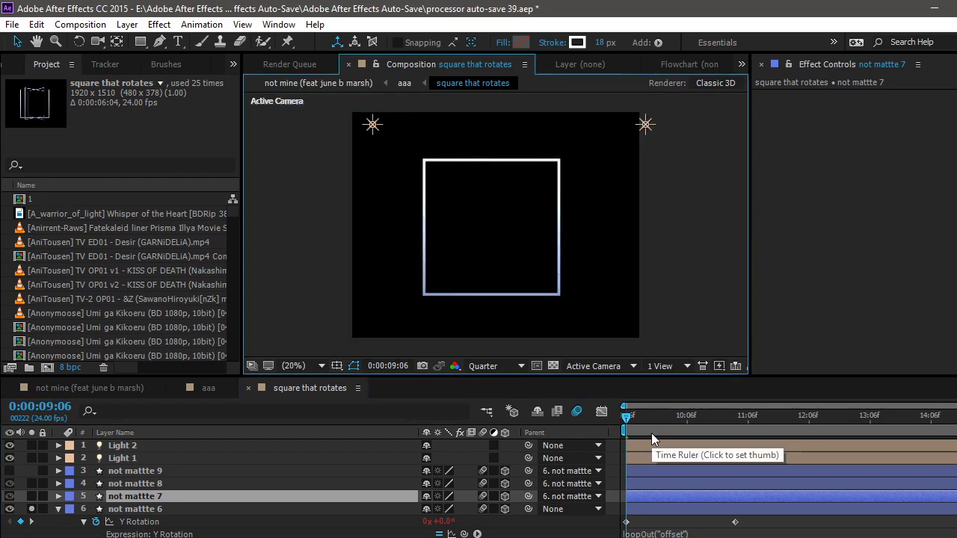
# Step: Switch to OBS, check the microphone channels in the Audio Mixer, and minimize it to return to After Effects
pyautogui.hotkey('alt', 'Tab')
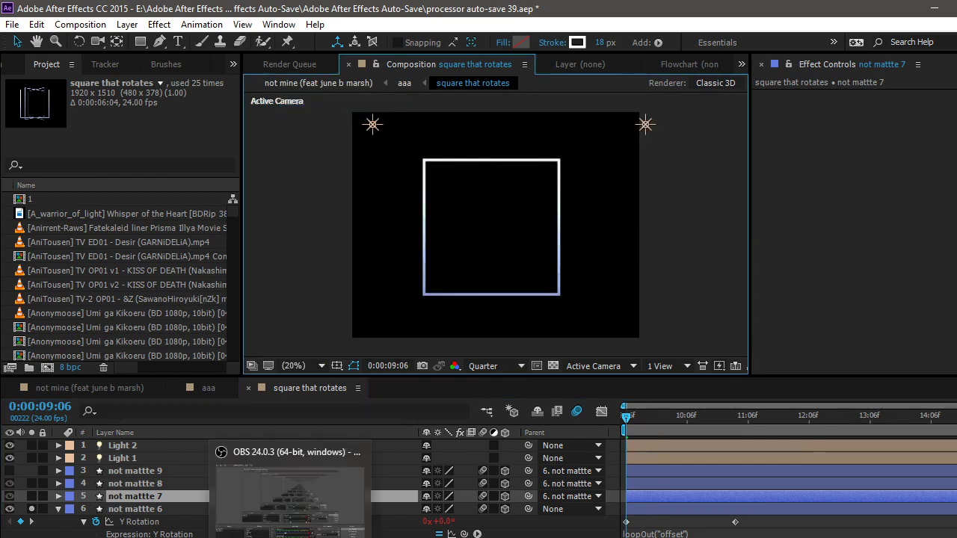
pyautogui.hotkey('alt', 'Tab')
pyautogui.hotkey('alt', 'Tab')
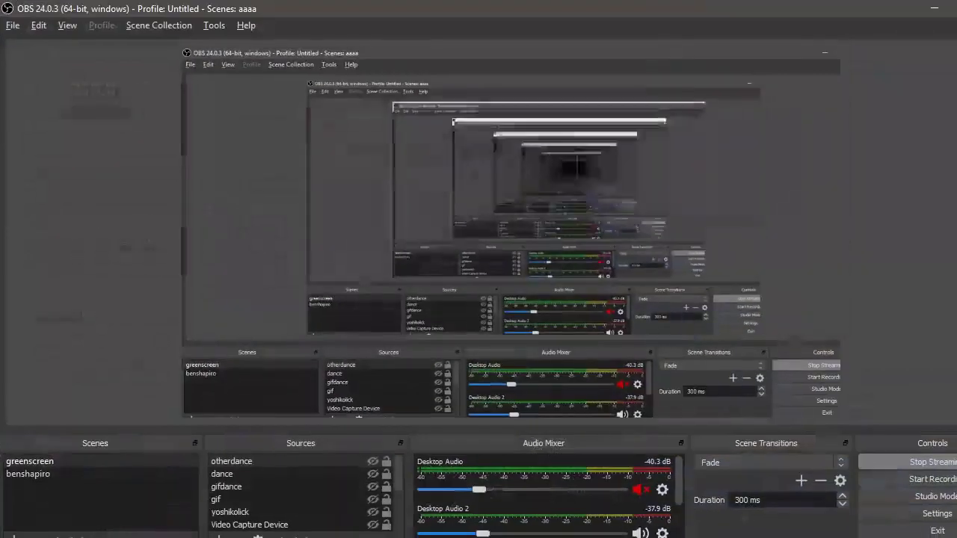
pyautogui.scroll(-3, 681, 470)
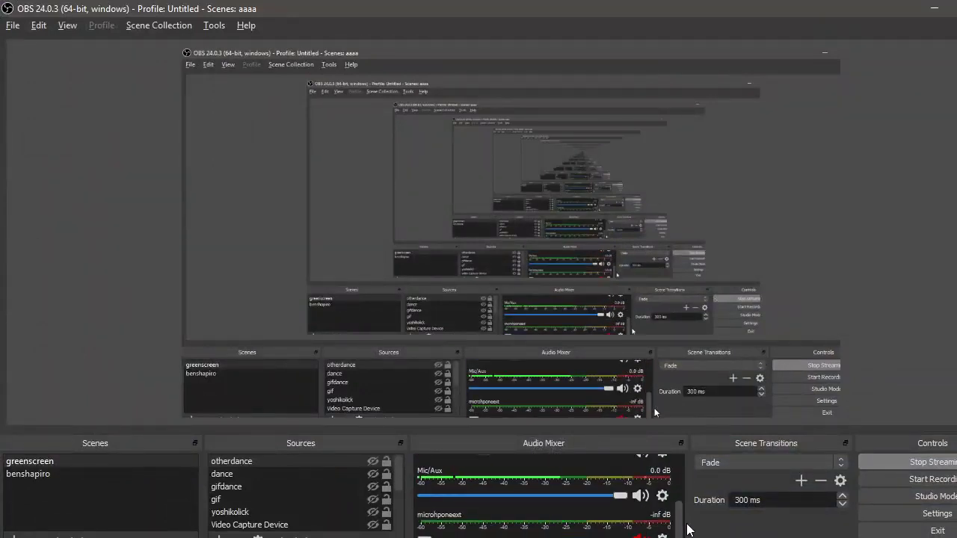
pyautogui.click(934, 8)
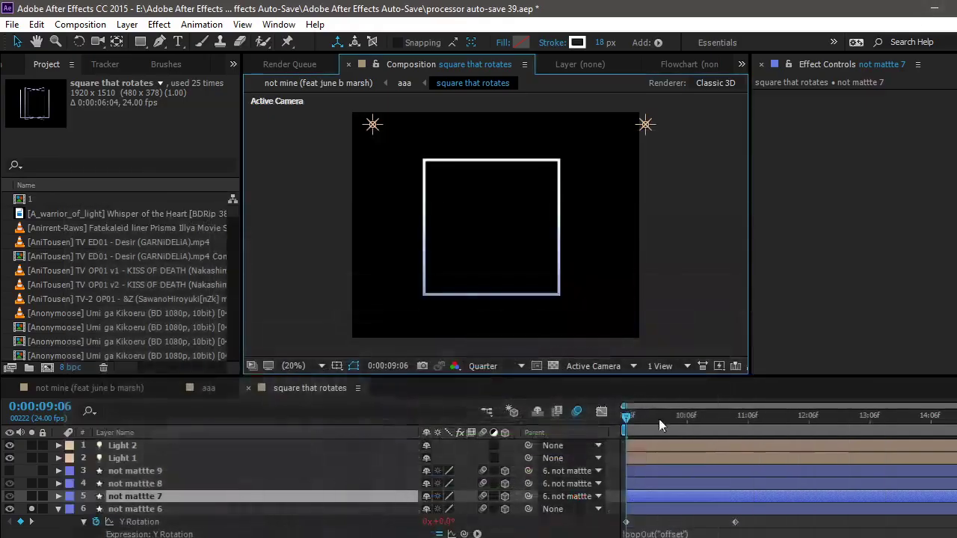
# Step: Select the soloed not mattte 6, scrub its Y Rotation from the first frame and back, and turn off its solo
pyautogui.moveTo(625, 418)
pyautogui.mouseDown()
pyautogui.moveTo(956, 449)
pyautogui.moveTo(625, 425)
pyautogui.mouseUp()
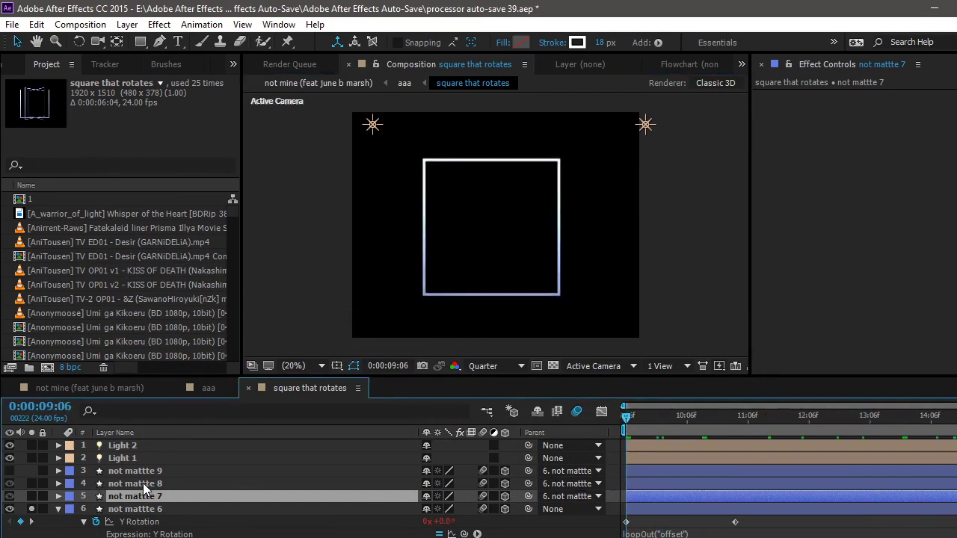
pyautogui.click(169, 511)
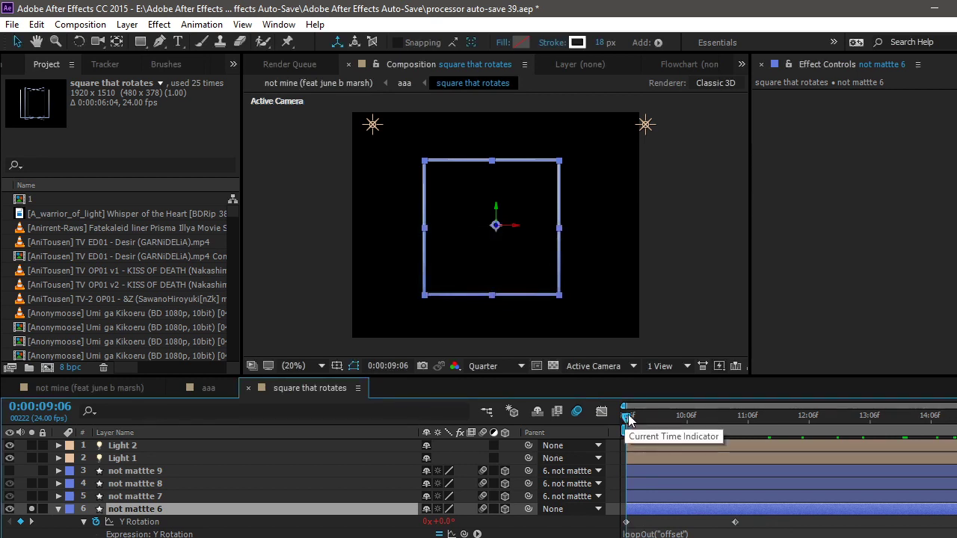
pyautogui.moveTo(625, 416)
pyautogui.mouseDown()
pyautogui.moveTo(950, 416)
pyautogui.moveTo(626, 416)
pyautogui.mouseUp()
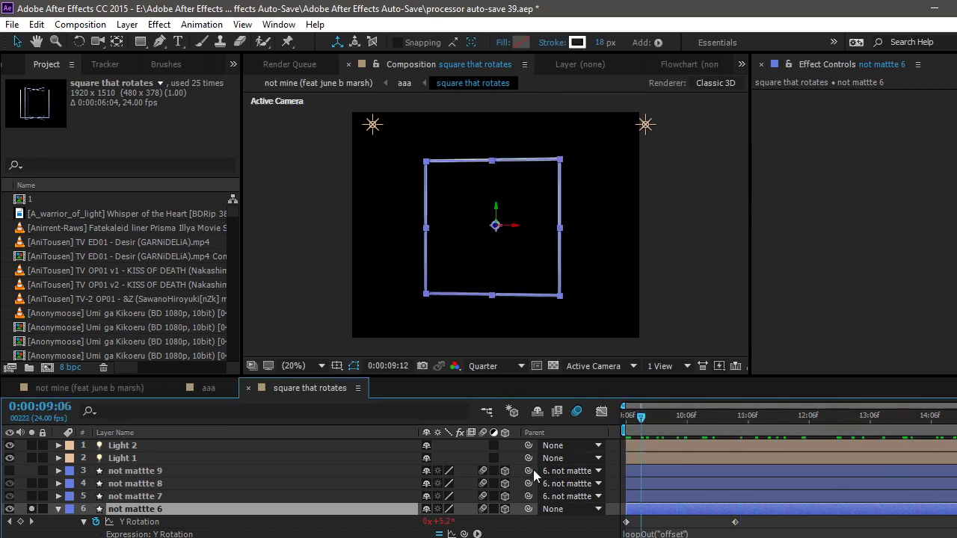
pyautogui.click(30, 508)
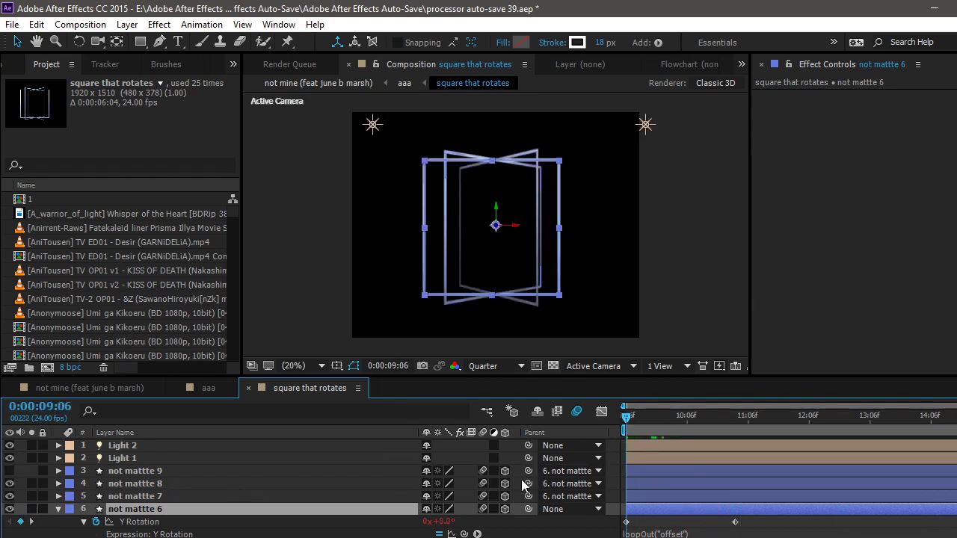
# Step: Select not mattte 8, not mattte 7 and not mattte 6 in turn, and play the preview of the rotating squares
pyautogui.click(154, 484)
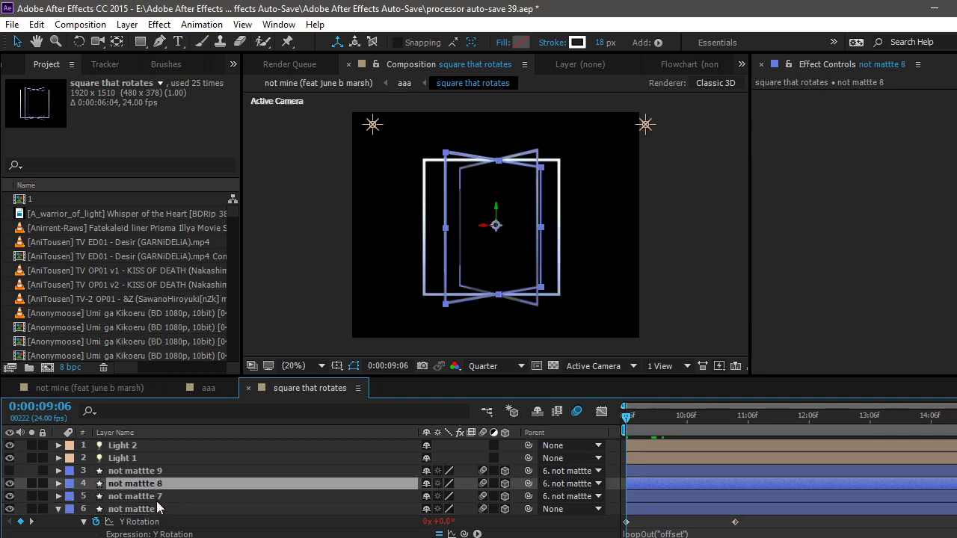
pyautogui.click(158, 497)
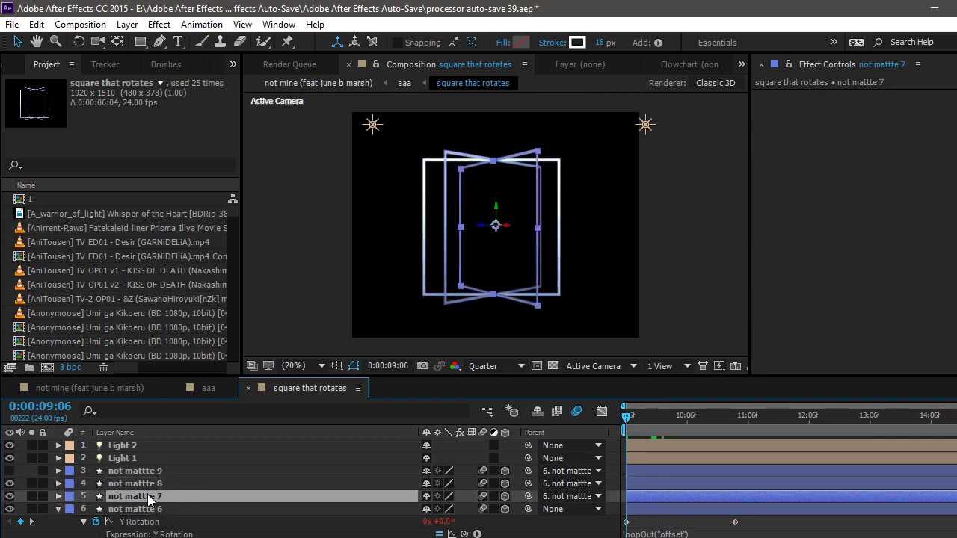
pyautogui.click(198, 513)
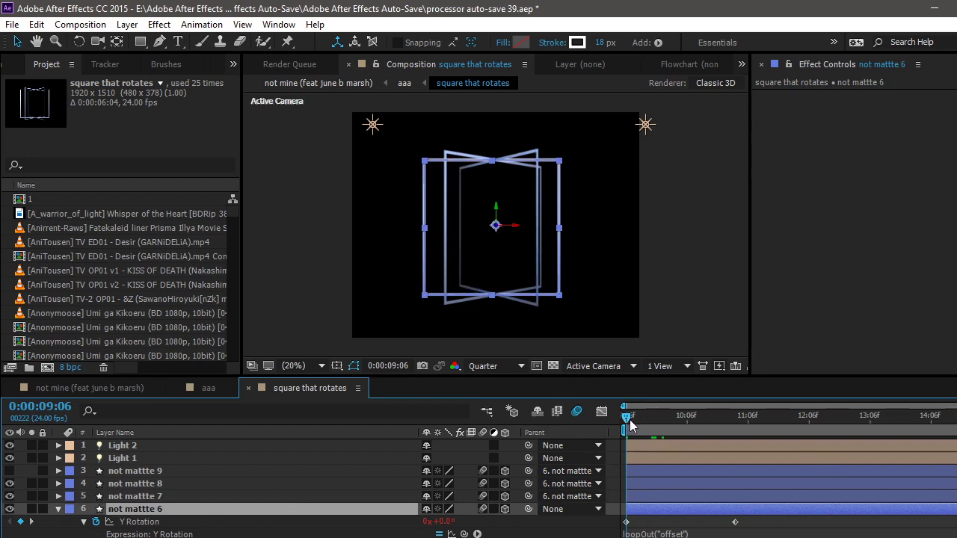
pyautogui.press('space')
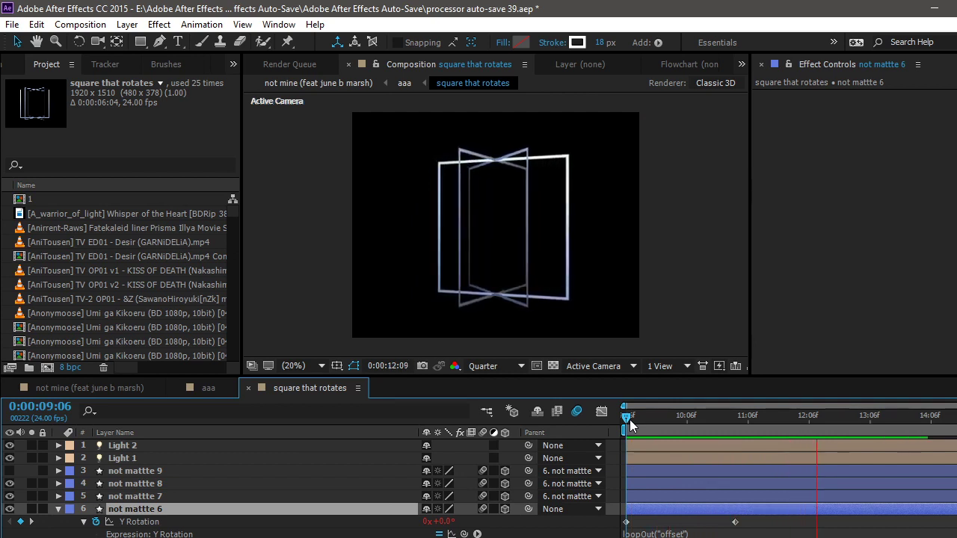
pyautogui.press('space')
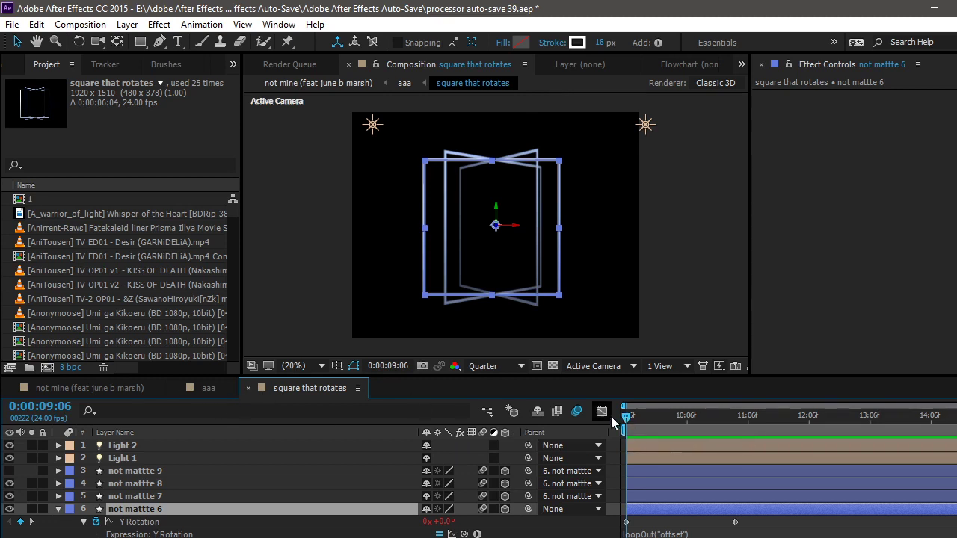
# Step: Close square that rotates, preview aaa at frame 0:00:11:06, and locate the cryinbi and square that rotates layers used there
pyautogui.click(249, 388)
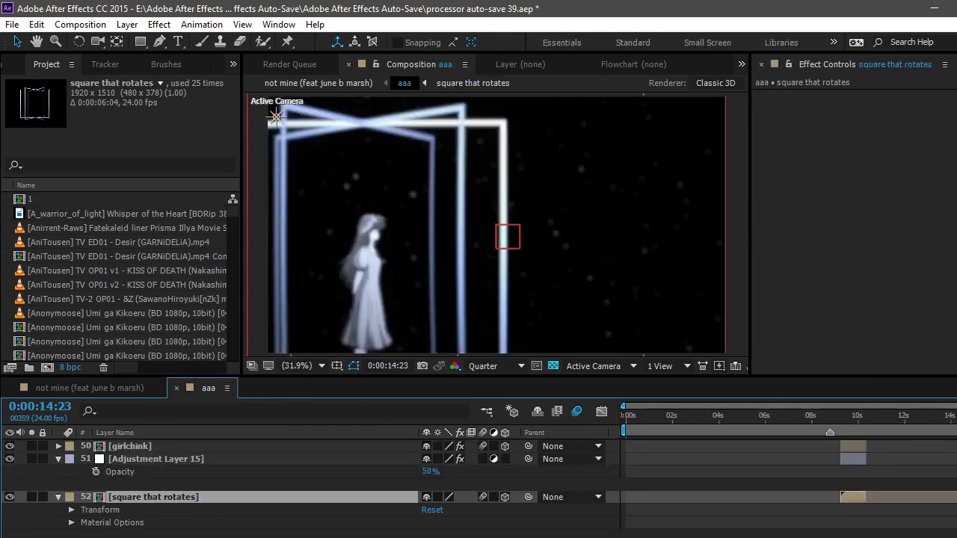
pyautogui.scroll(15, 299, 486)
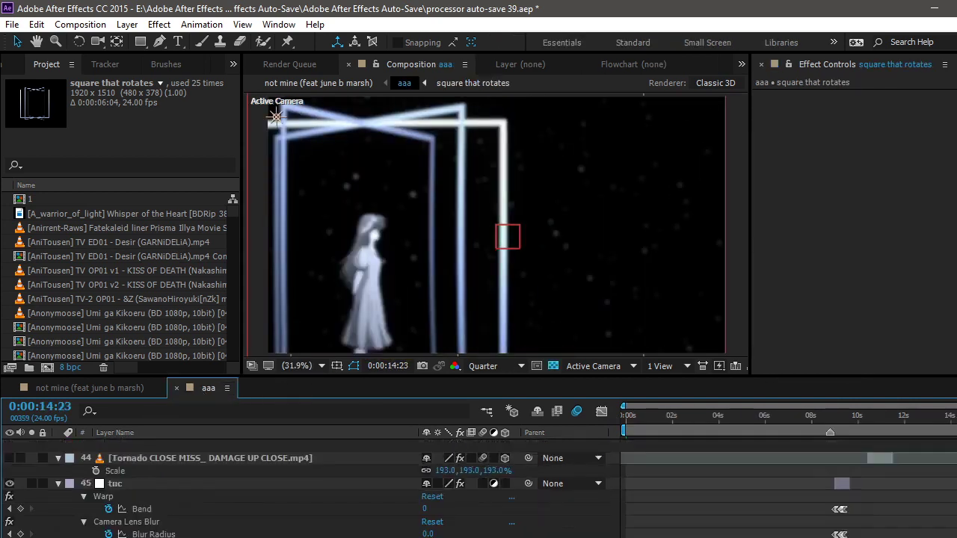
pyautogui.scroll(5, 299, 486)
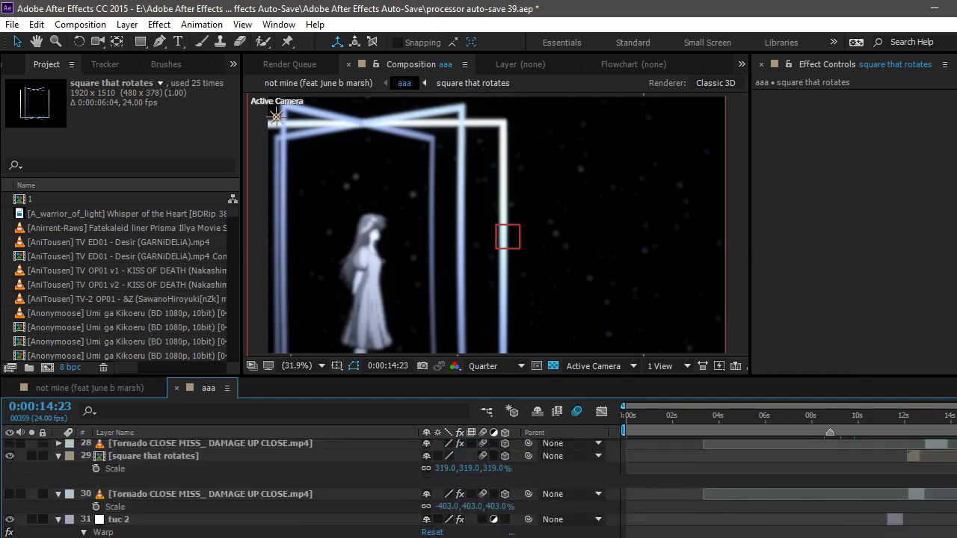
pyautogui.click(886, 424)
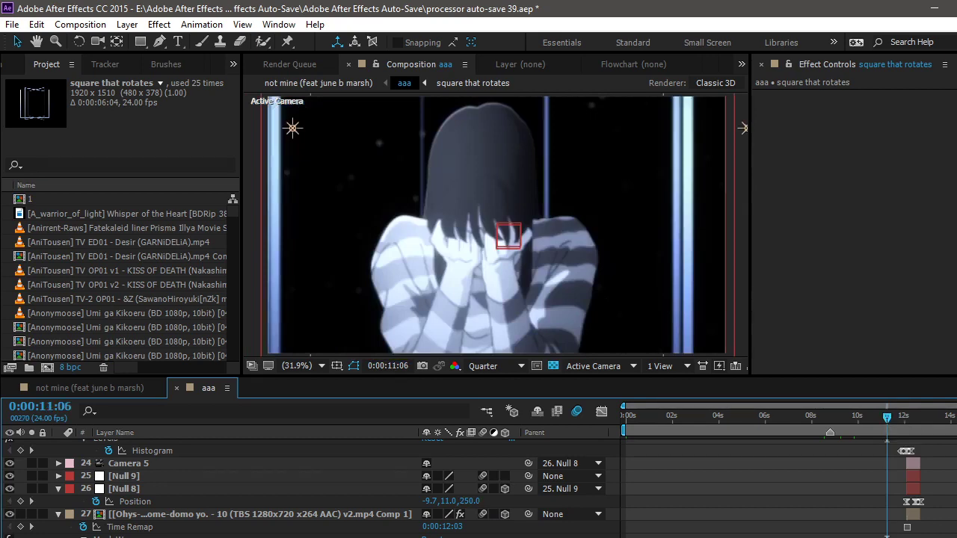
pyautogui.scroll(-8, 886, 513)
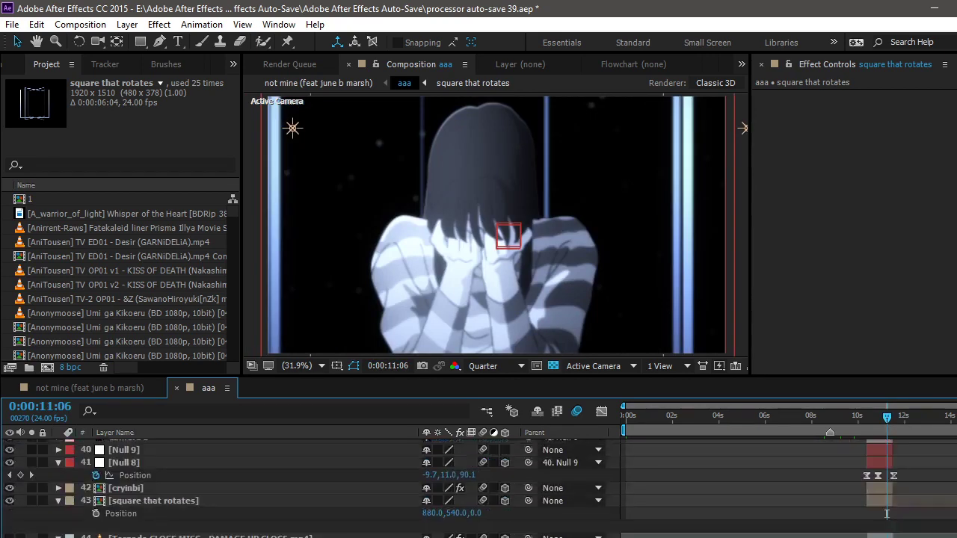
pyautogui.scroll(1, 478, 486)
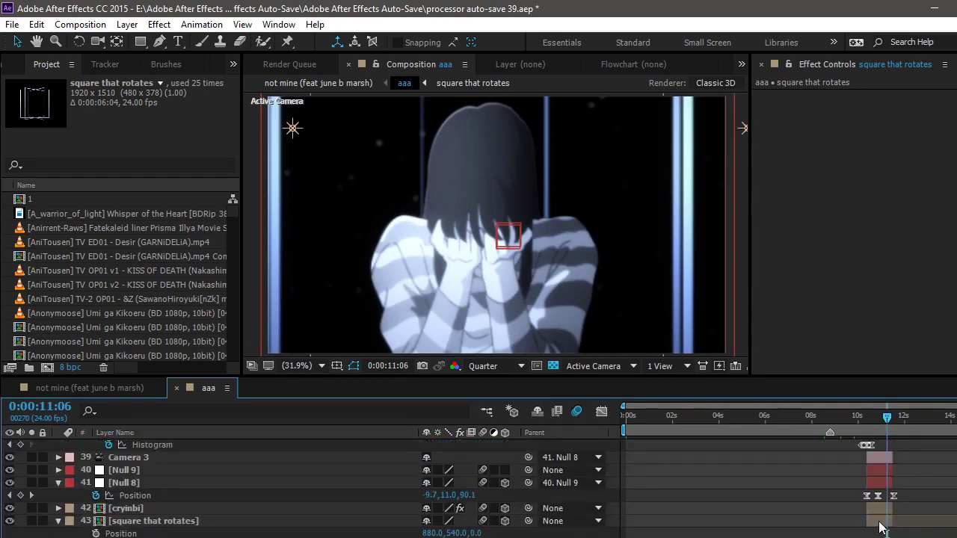
# Step: Look inside cryinbi, return to aaa, and examine the cryinbi layer's effects, including Puppet and CC Light Sweep
pyautogui.doubleClick(876, 510)
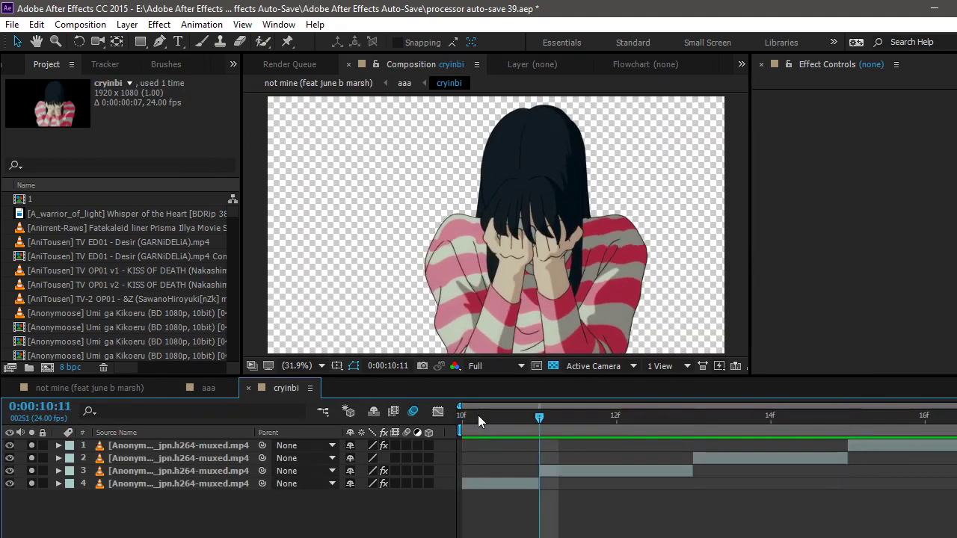
pyautogui.click(248, 388)
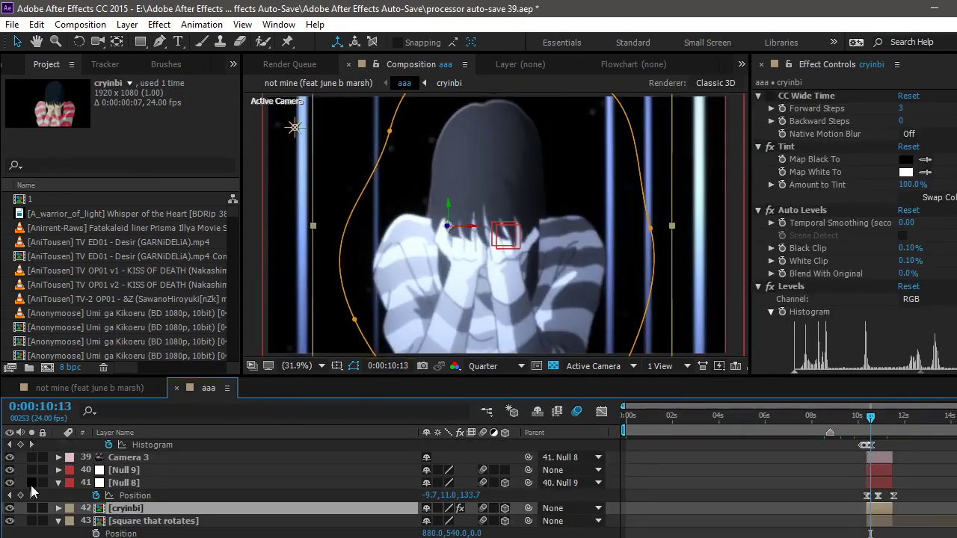
pyautogui.scroll(-5, 827, 192)
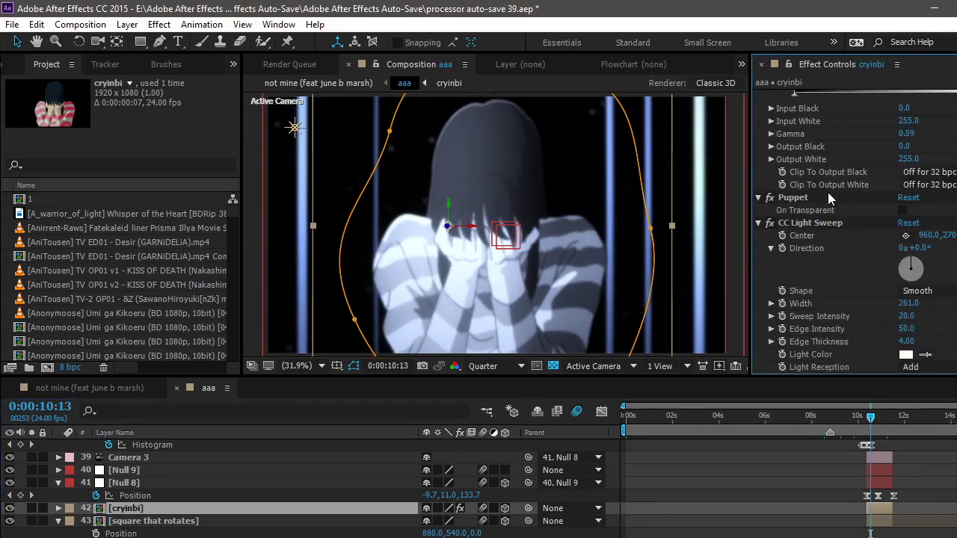
pyautogui.click(801, 197)
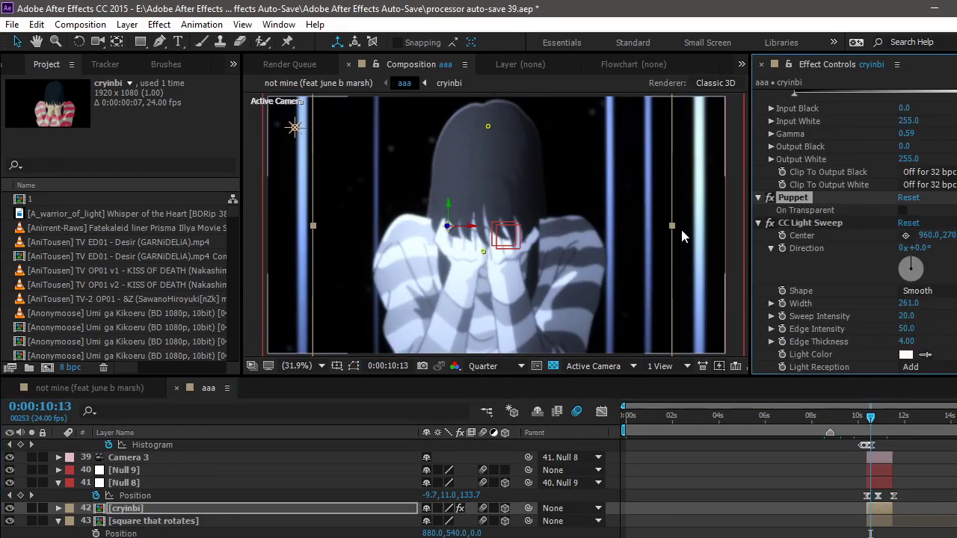
pyautogui.click(831, 225)
pyautogui.scroll(5, 831, 225)
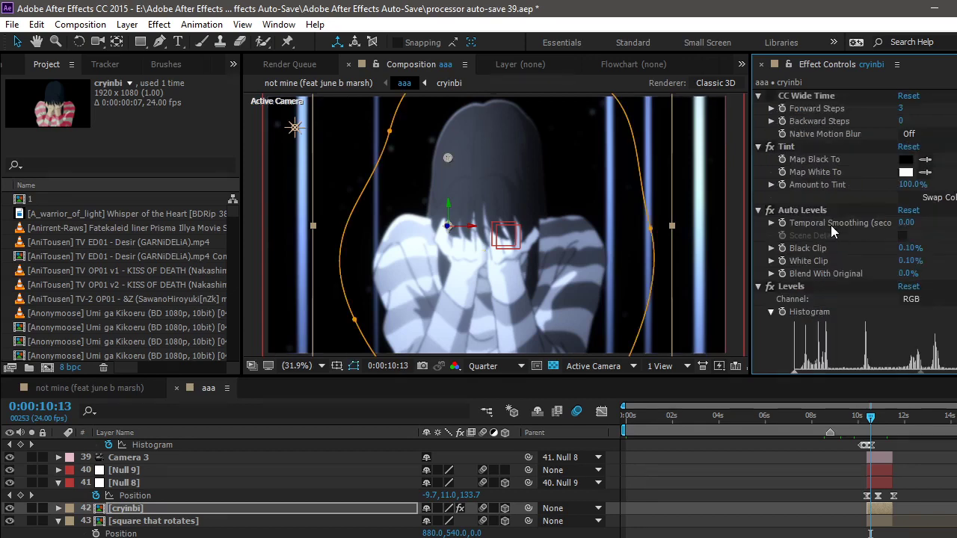
pyautogui.scroll(-2, 822, 202)
pyautogui.scroll(2, 816, 188)
# Step: Go to frame 0:00:11:18 in aaa, locate the tuc 2 layer, and scrub back to 0:00:11:11
pyautogui.moveTo(887, 432); pyautogui.dragTo(900, 432)
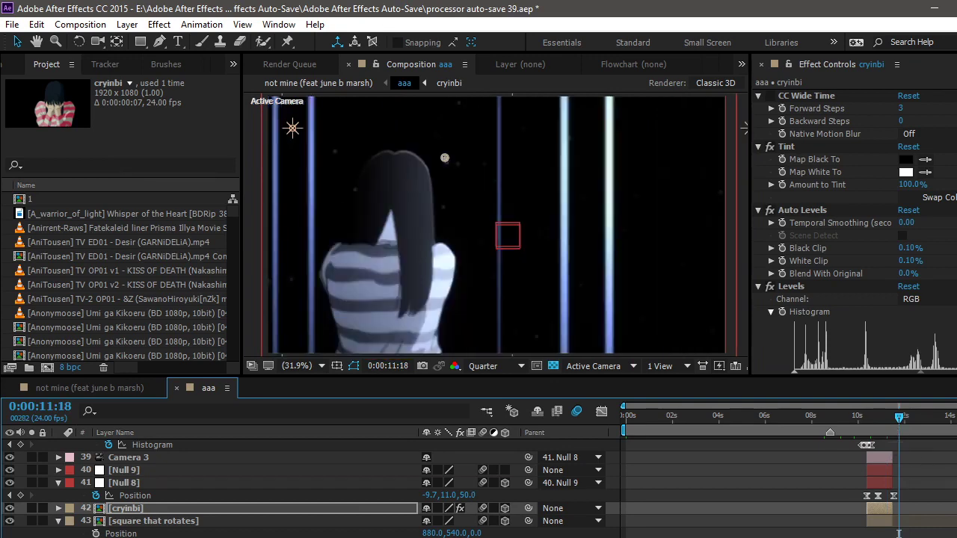
pyautogui.scroll(10, 899, 533)
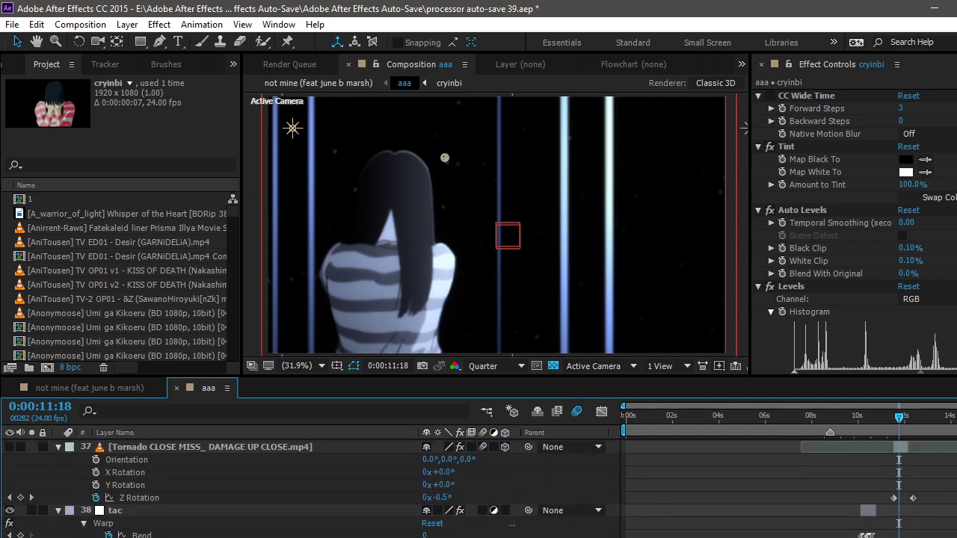
pyautogui.scroll(-4, 882, 508)
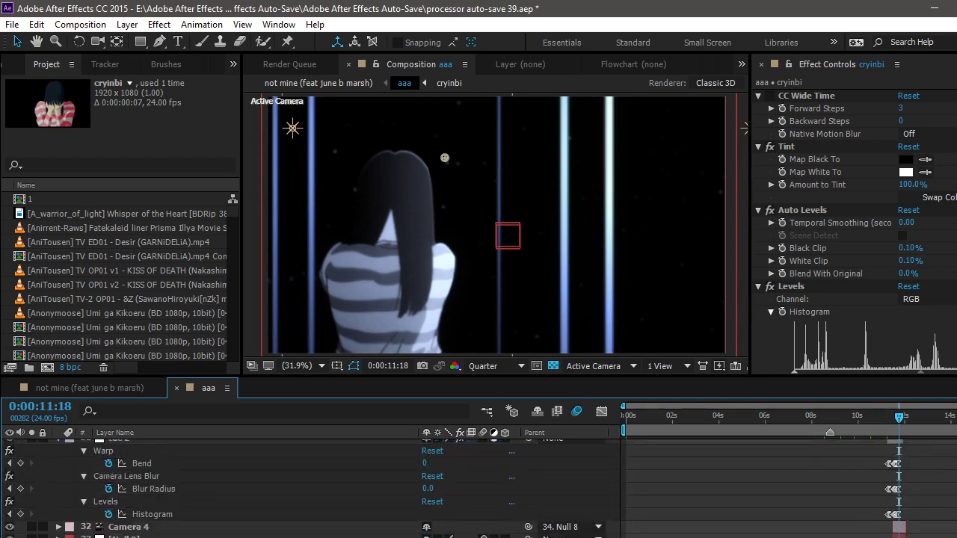
pyautogui.scroll(2, 897, 478)
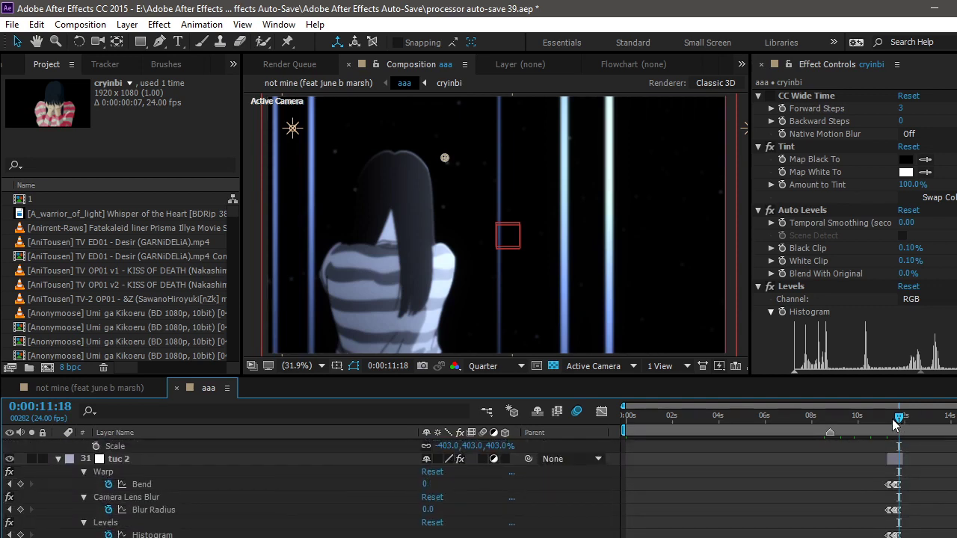
pyautogui.moveTo(896, 424); pyautogui.dragTo(892, 421)
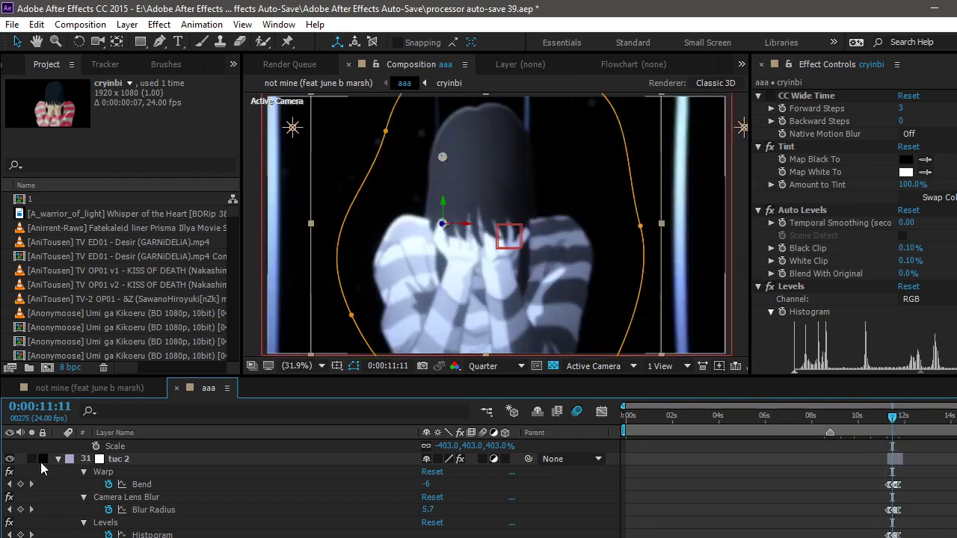
# Step: Collapse and select the tuc 2 adjustment layer and examine its Warp, Camera Lens Blur and Levels effects
pyautogui.click(59, 459)
pyautogui.click(139, 460)
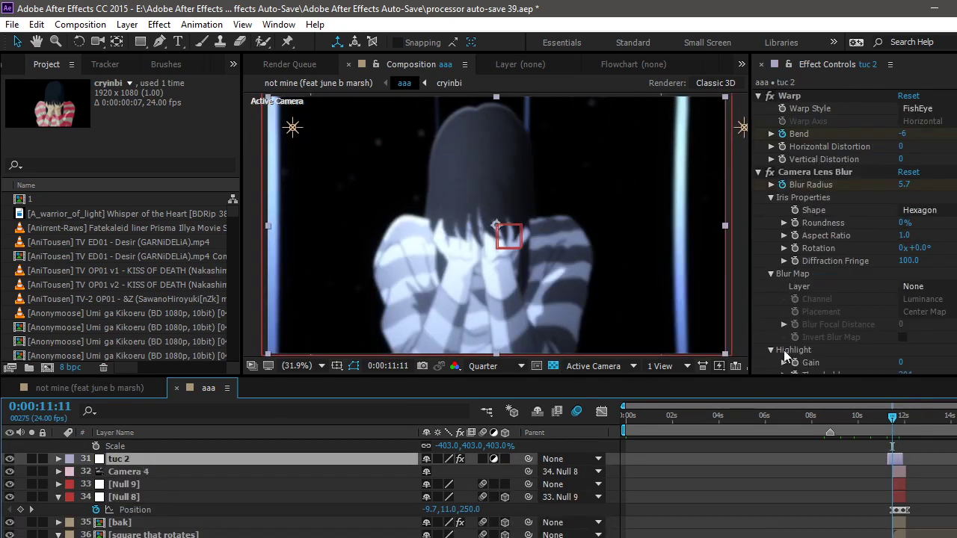
pyautogui.click(808, 95)
pyautogui.click(815, 171)
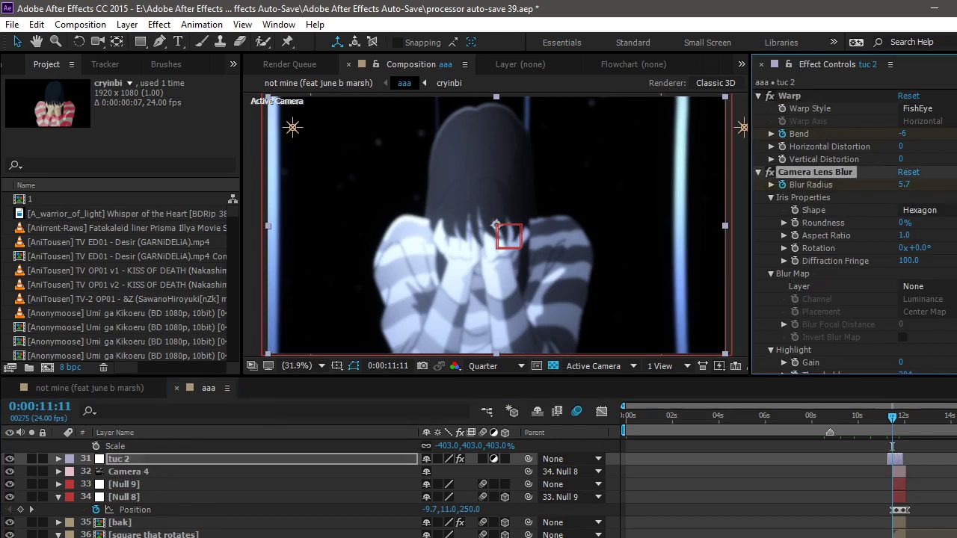
pyautogui.scroll(-6, 852, 224)
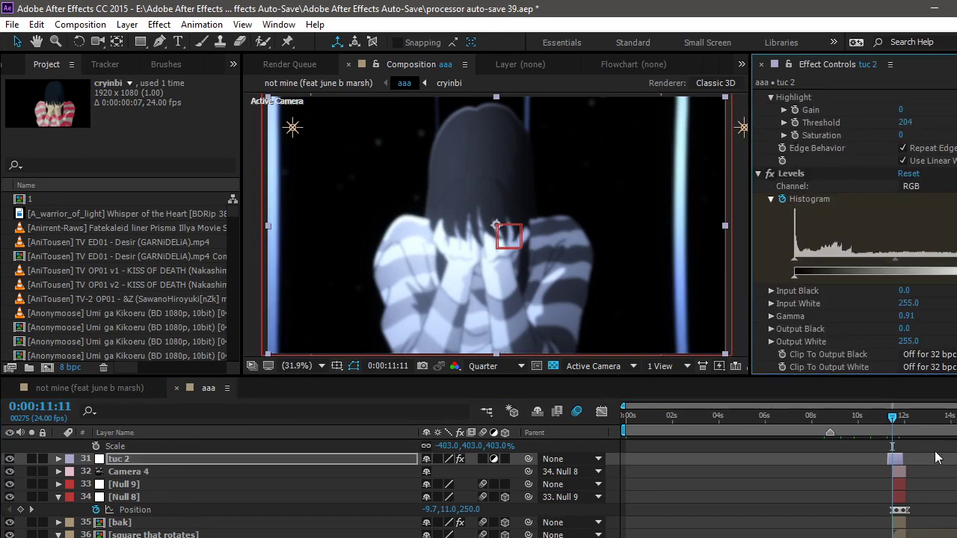
# Step: Reveal the tuc 2 keyframes and shift the layer one frame earlier so its middle keyframes fall on 0:00:11:12
pyautogui.press('u')
pyautogui.press('=')
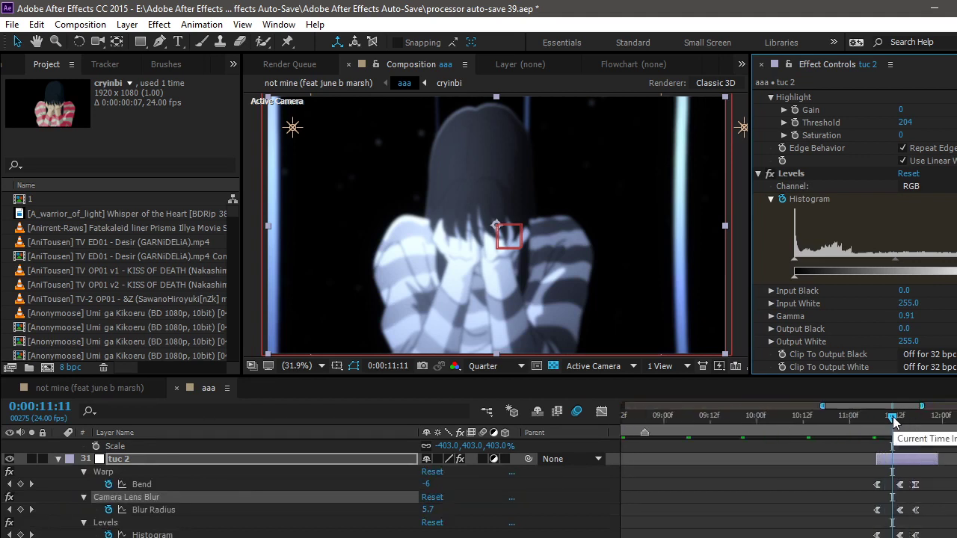
pyautogui.click(895, 422)
pyautogui.press('=')
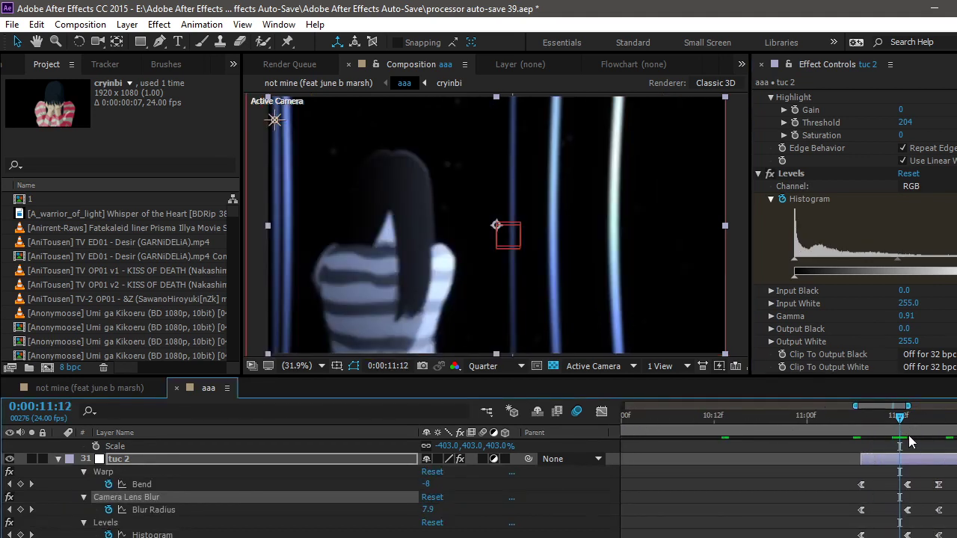
pyautogui.moveTo(920, 459); pyautogui.dragTo(913, 459)
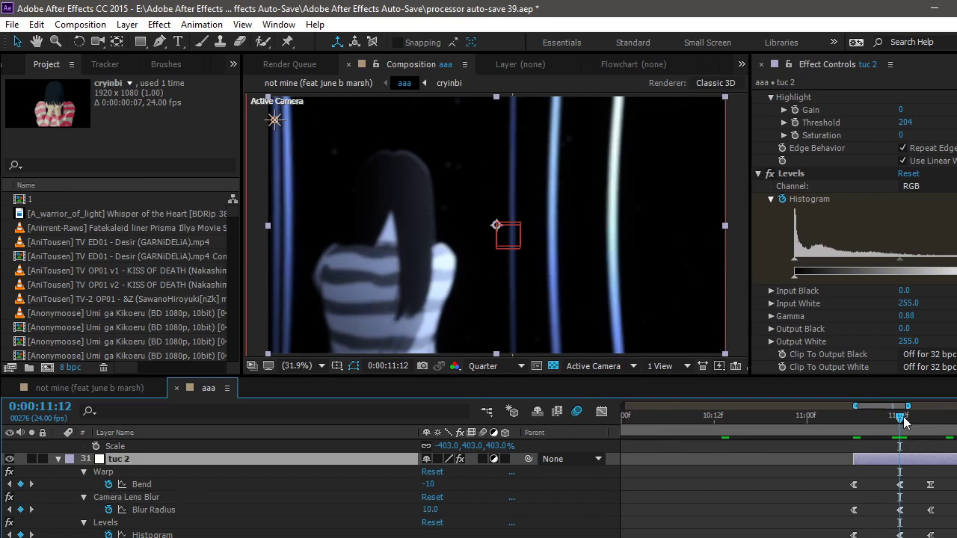
# Step: Step through the frames around the tuc 2 transition to check its warp and blur, ending at 0:00:11:15
pyautogui.moveTo(902, 422)
pyautogui.mouseDown()
pyautogui.moveTo(910, 430)
pyautogui.moveTo(899, 429)
pyautogui.mouseUp()
pyautogui.press('pageup')
pyautogui.press('pageup')
pyautogui.press('pageup')
pyautogui.press('pageup')
pyautogui.press('pageup')
pyautogui.press('pageup')
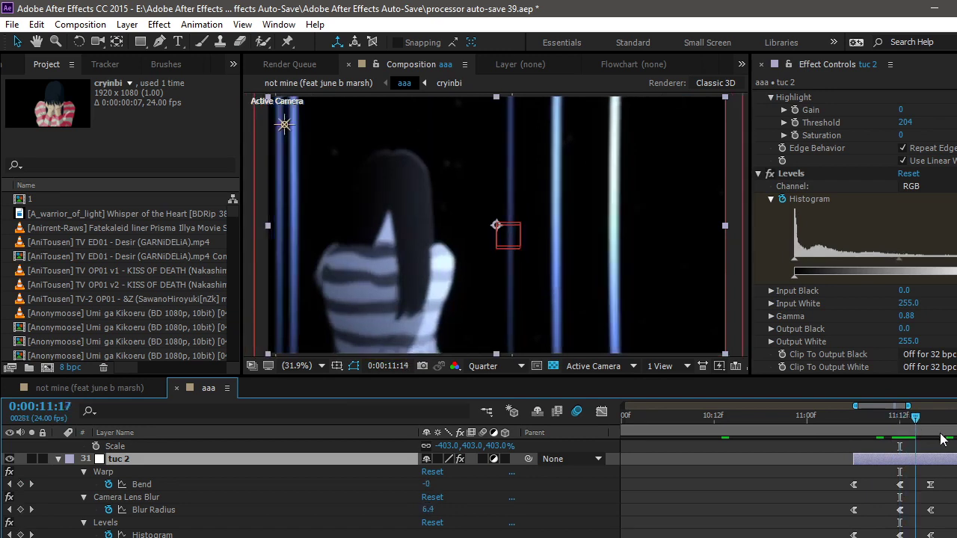
pyautogui.press('k')
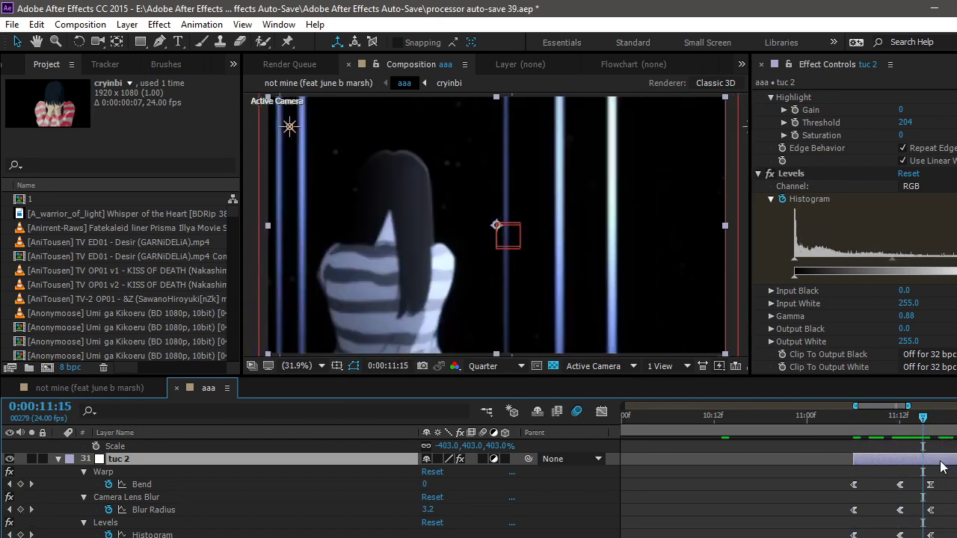
pyautogui.press(';')
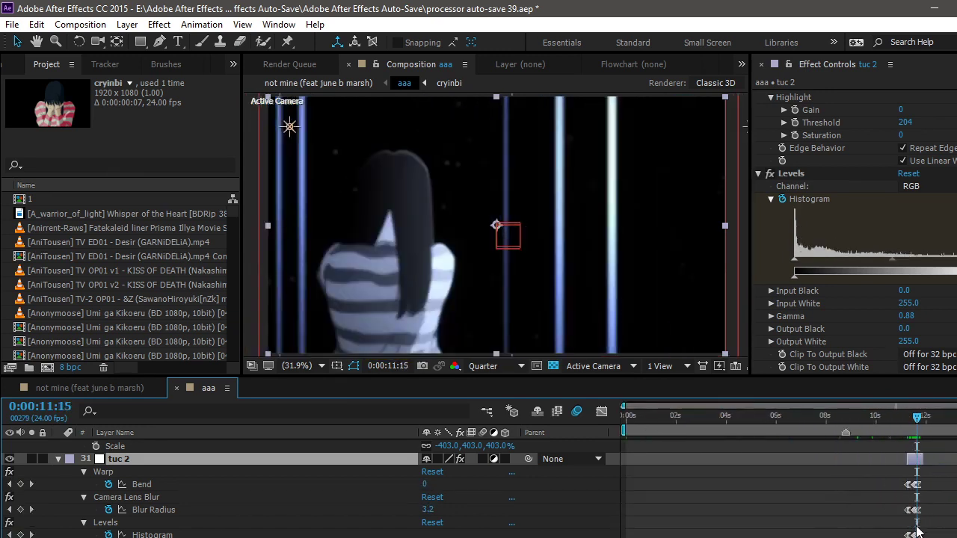
# Step: Go to frame 0:00:12:08, select the tuc 3 adjustment layer, and examine its effects down to Levels
pyautogui.hscroll(2, 912, 516)
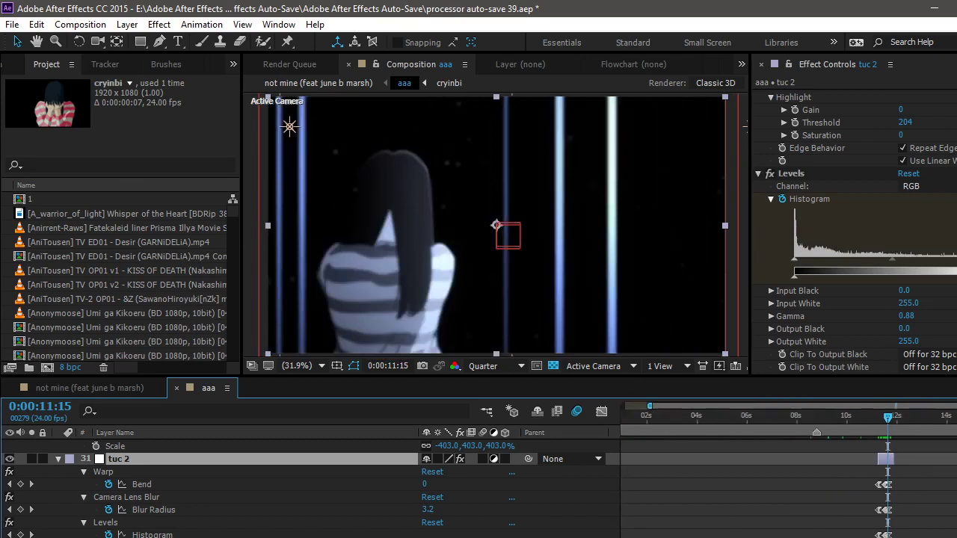
pyautogui.scroll(5, 934, 463)
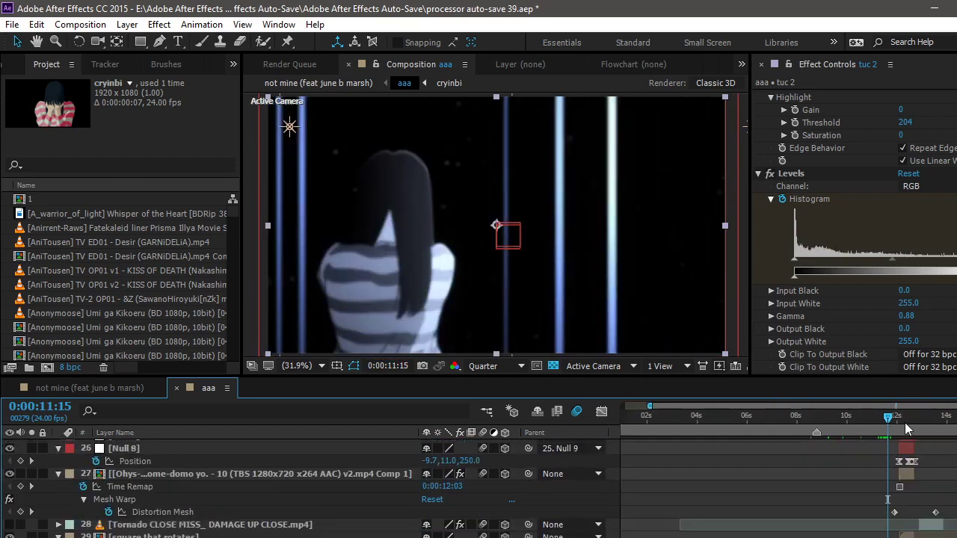
pyautogui.click(905, 423)
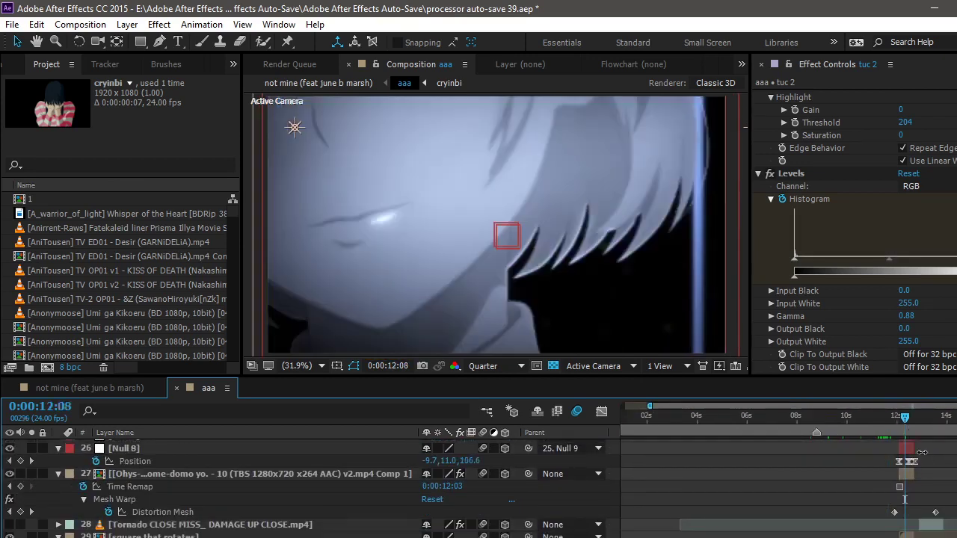
pyautogui.scroll(5, 904, 499)
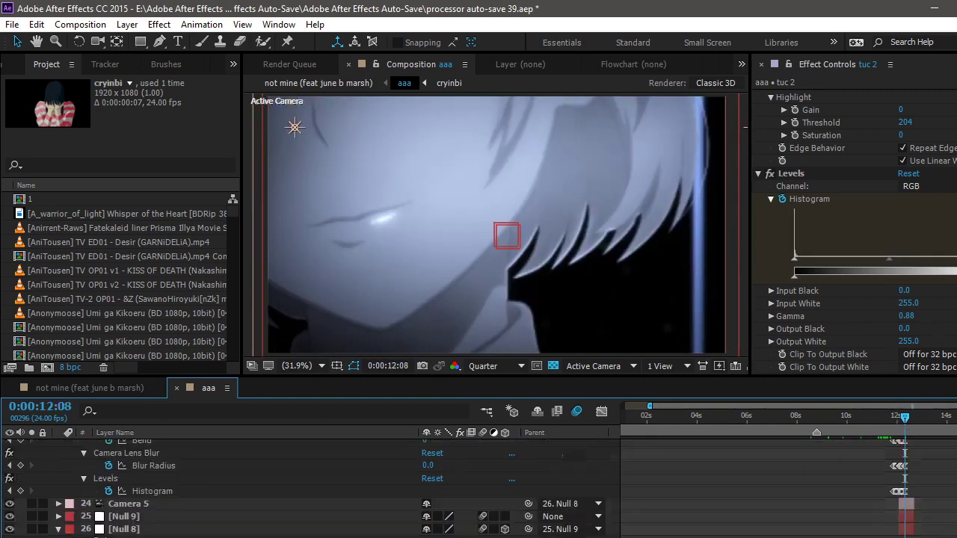
pyautogui.click(897, 454)
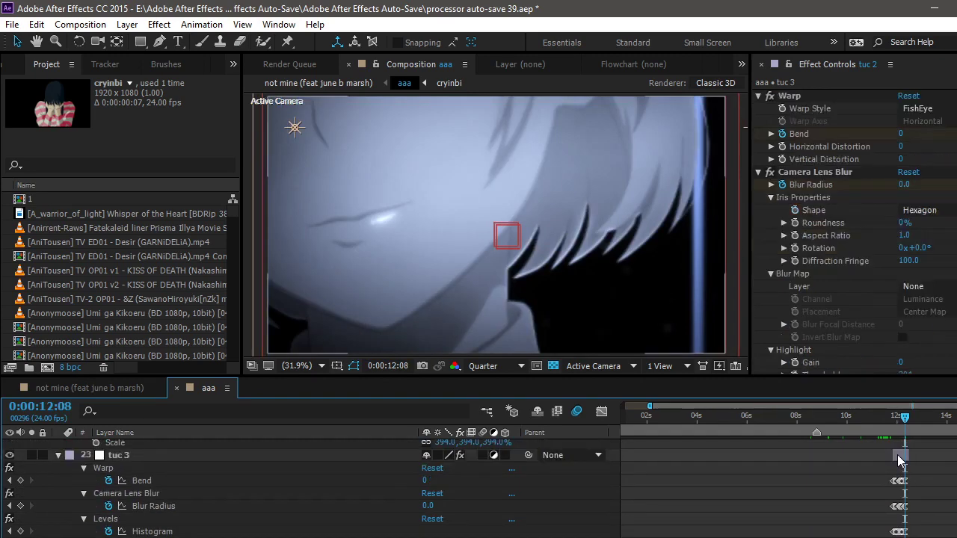
pyautogui.scroll(-5, 849, 259)
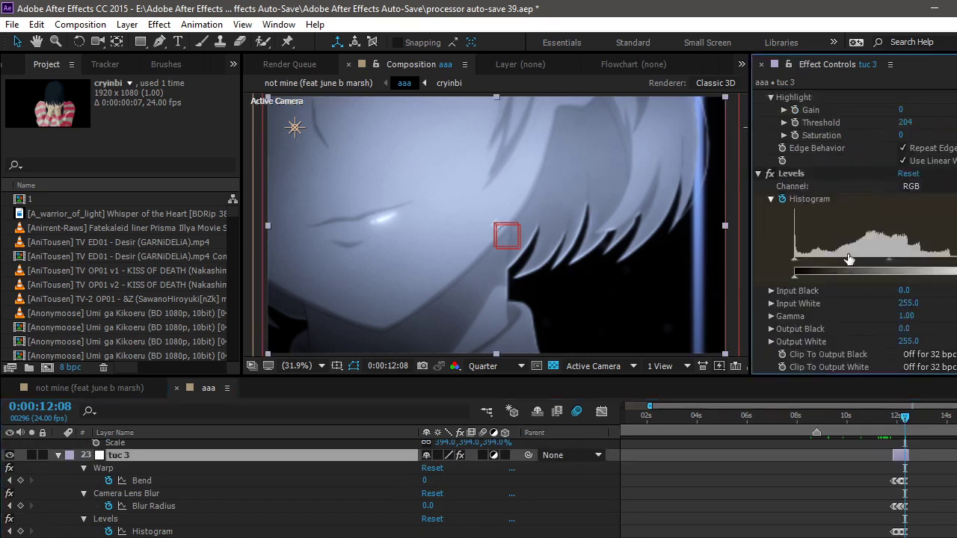
# Step: Move to the middle tuc 3 keyframes at 0:00:12:02 and examine the Warp and Camera Lens Blur settings there
pyautogui.click(901, 429)
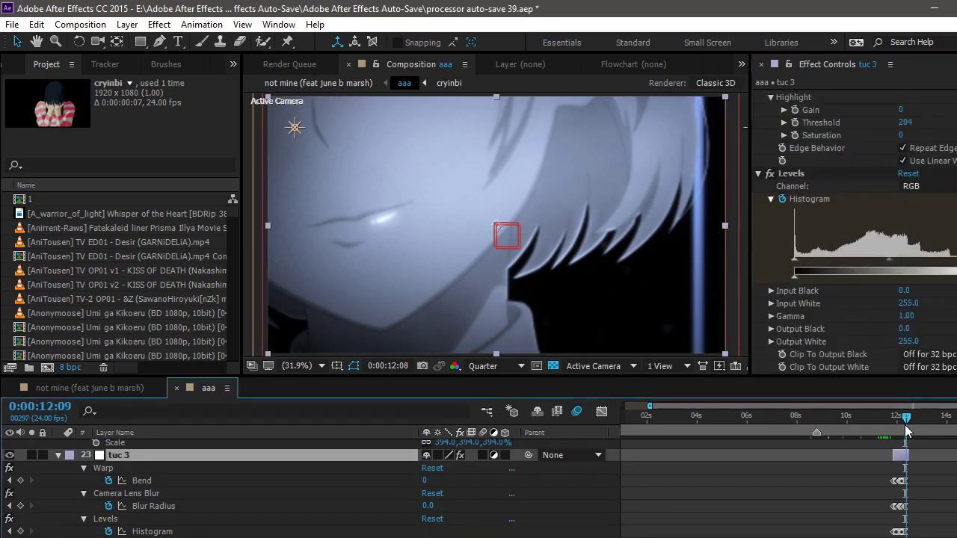
pyautogui.moveTo(900, 429); pyautogui.dragTo(898, 426)
pyautogui.press('=')
pyautogui.press('=')
pyautogui.press('=')
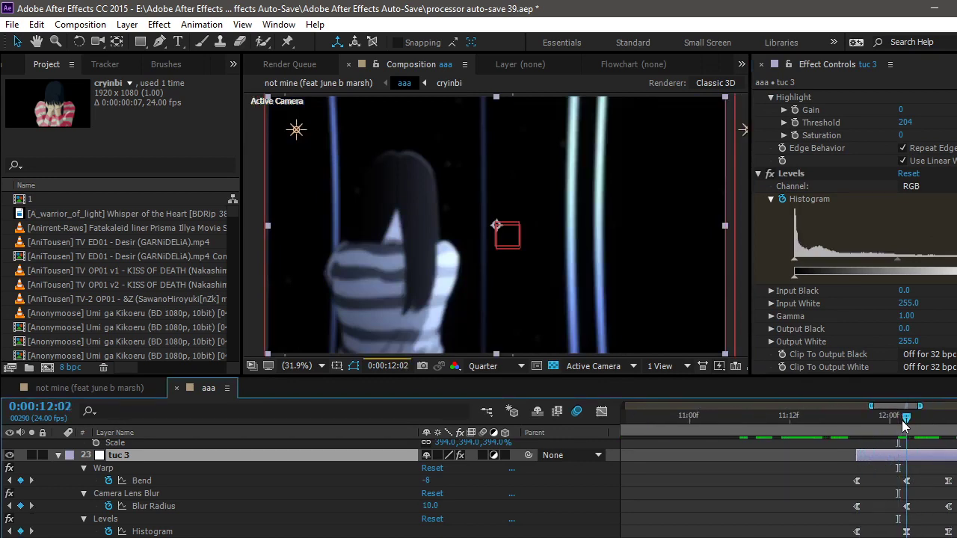
pyautogui.click(904, 425)
pyautogui.scroll(5, 886, 306)
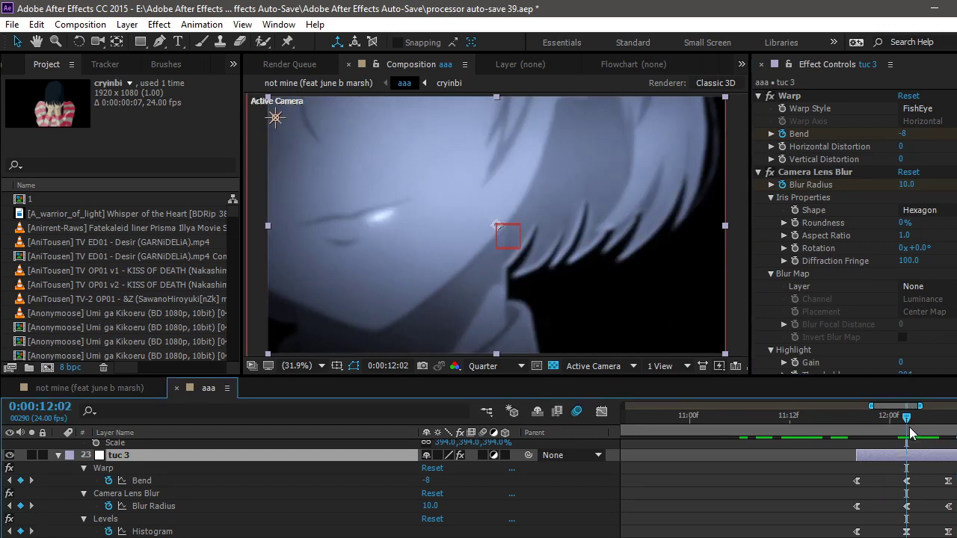
# Step: View aaa at frame 0:00:15:23 and return to the not mine (feat june b marsh) composition
pyautogui.hscroll(5, 789, 478)
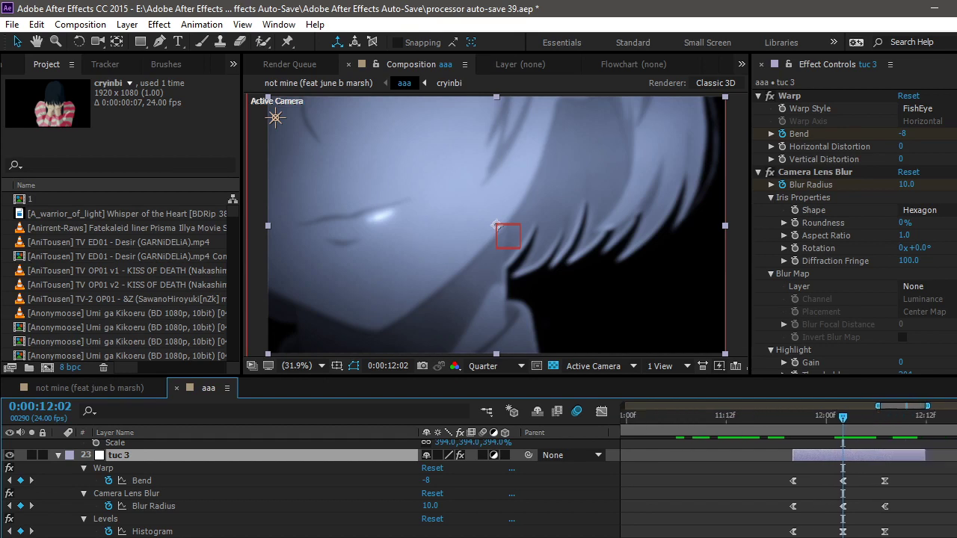
pyautogui.click(952, 422)
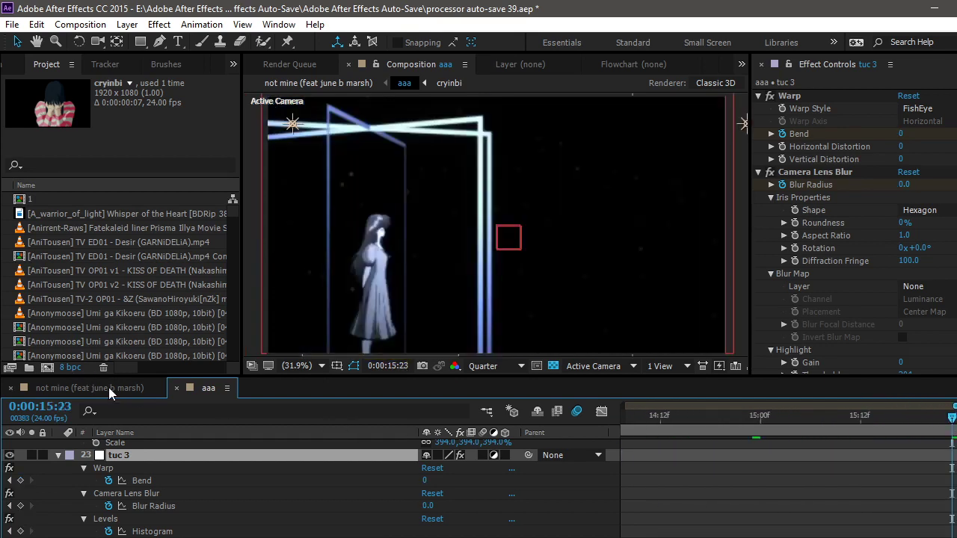
pyautogui.click(109, 387)
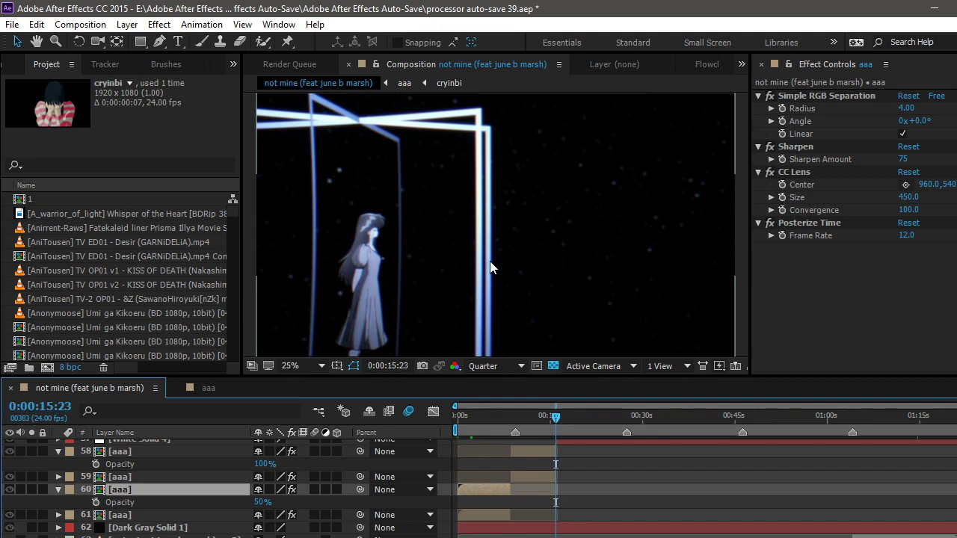
# Step: Preview frame 0:00:02:13 and examine the CC Lens and Posterize Time effects on the selected aaa layer 60
pyautogui.click(526, 416)
pyautogui.click(474, 417)
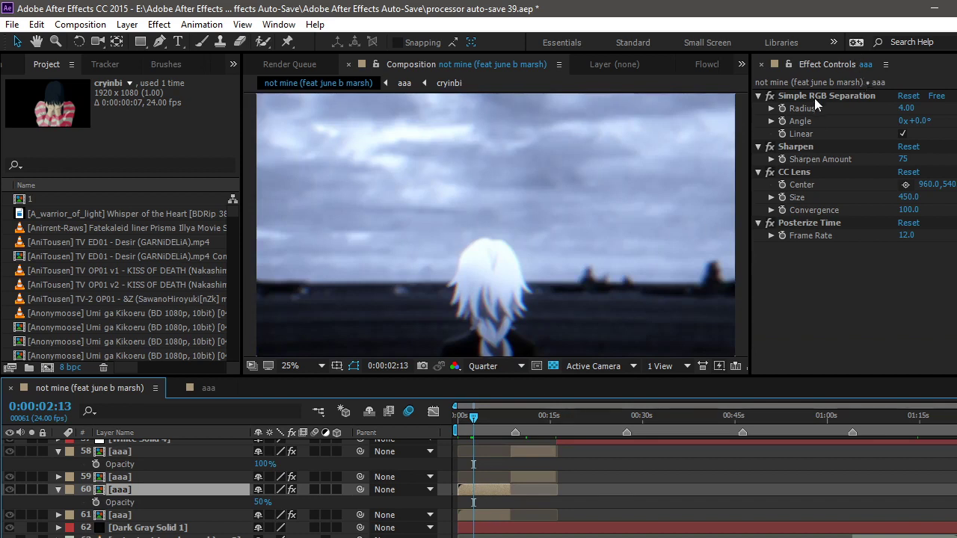
pyautogui.click(813, 172)
pyautogui.click(798, 222)
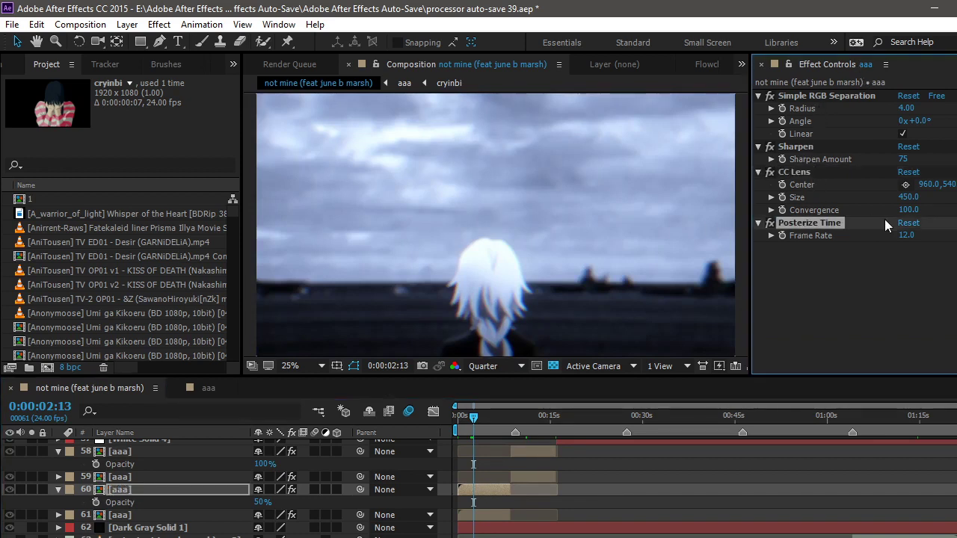
# Step: Go to frame 0:00:11:01, select aaa layer 58, and examine its FL Glow settings
pyautogui.click(526, 423)
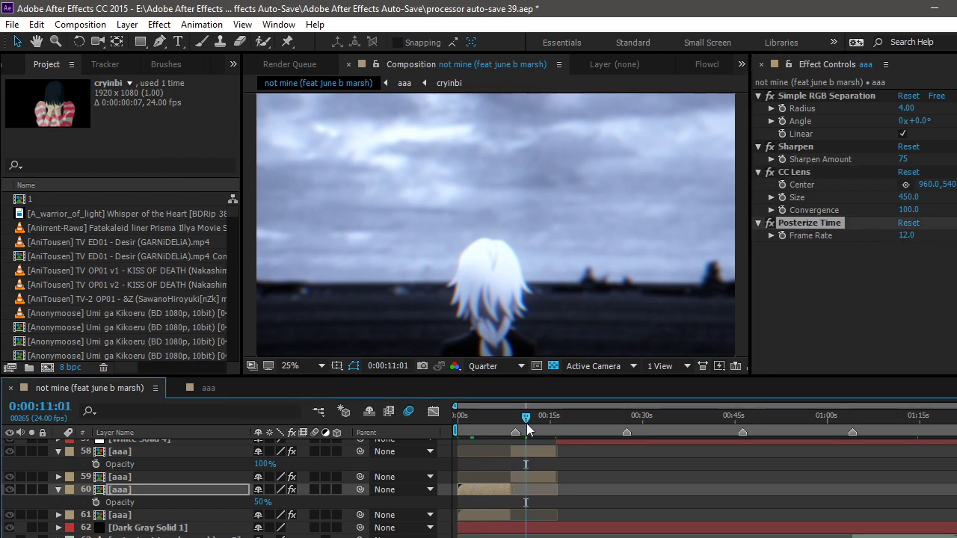
pyautogui.click(536, 452)
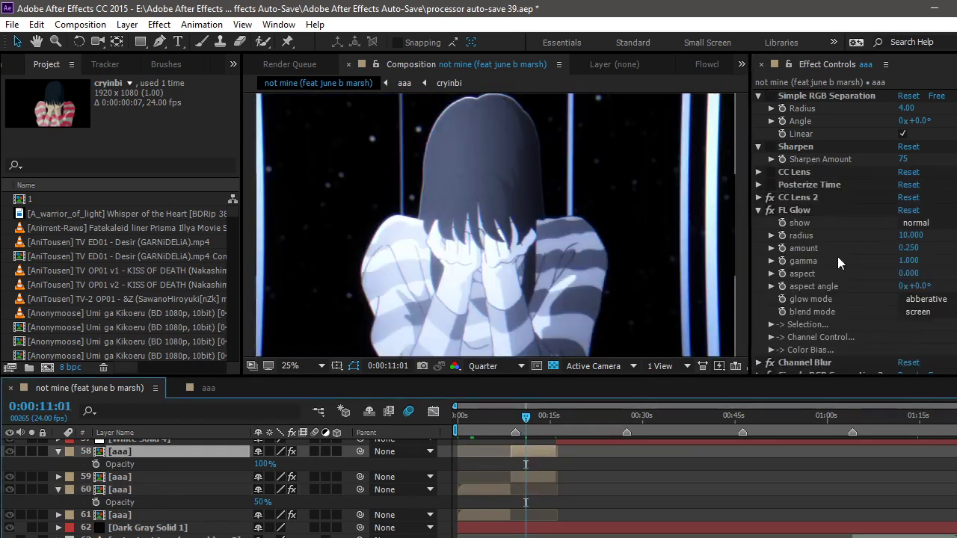
pyautogui.click(796, 210)
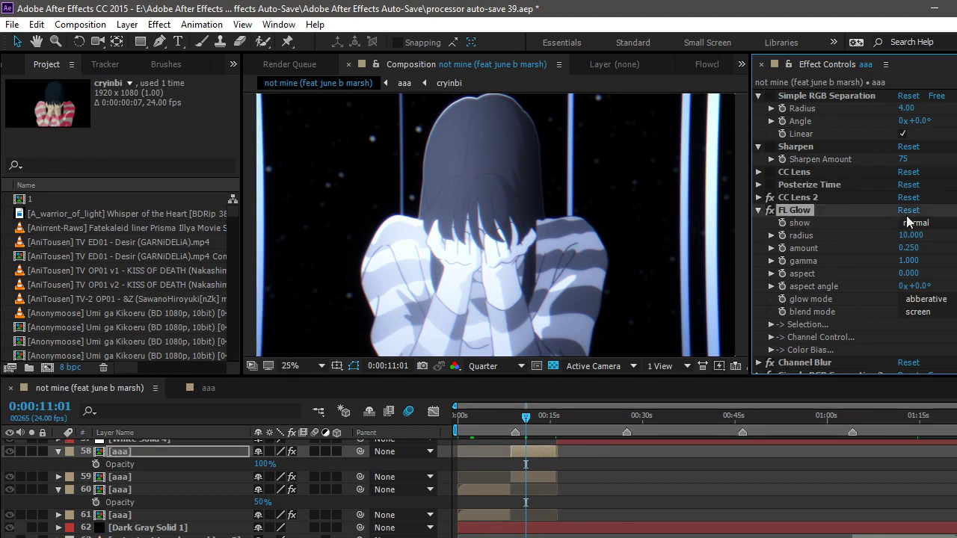
pyautogui.click(781, 235)
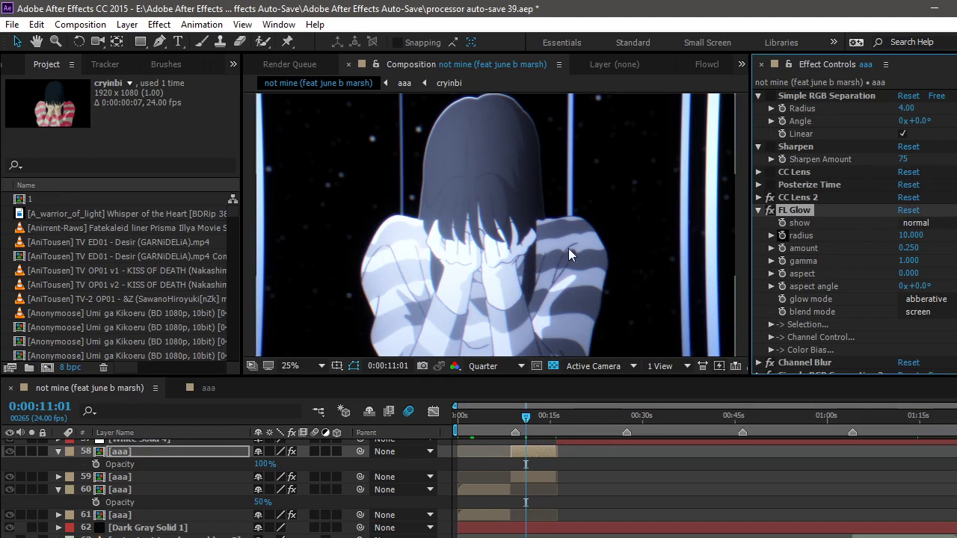
pyautogui.scroll(-1, 874, 248)
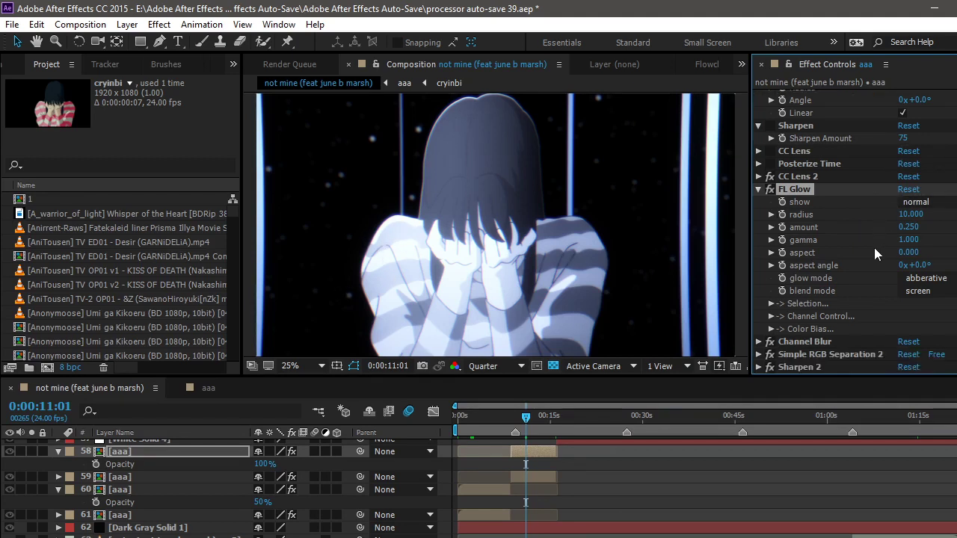
# Step: Expand Channel Blur and Simple RGB Separation 2 on aaa layer 58, examine their settings, and select the Sharpen 2 effect
pyautogui.click(809, 340)
pyautogui.click(758, 342)
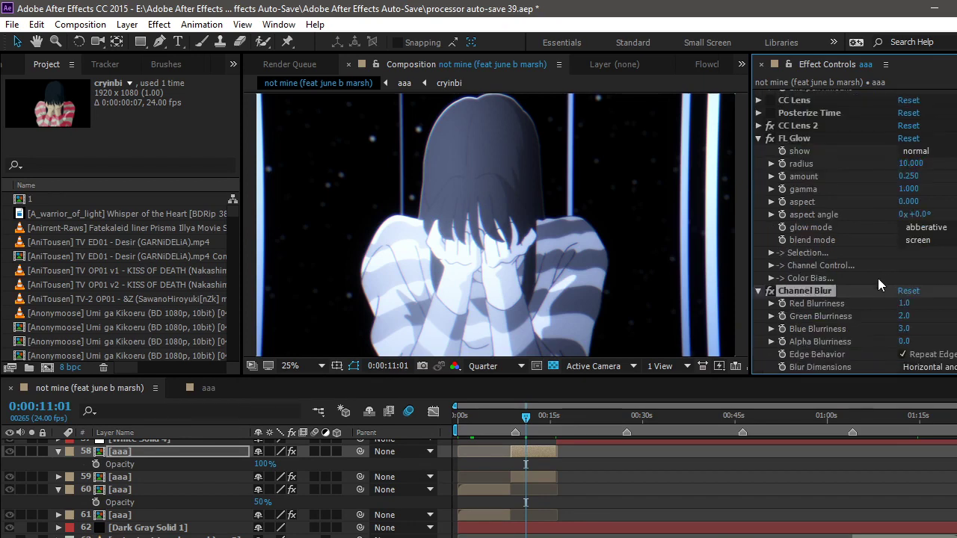
pyautogui.scroll(-1, 829, 331)
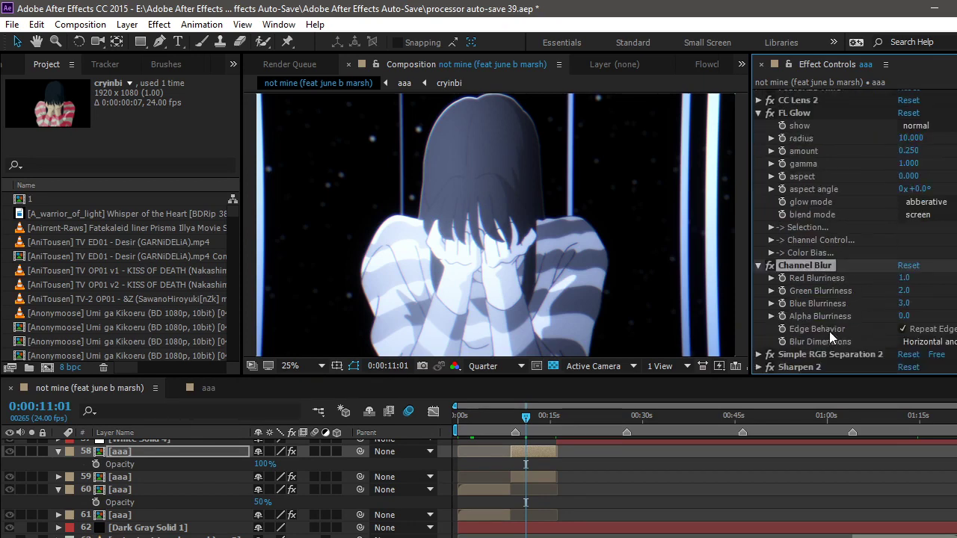
pyautogui.click(791, 354)
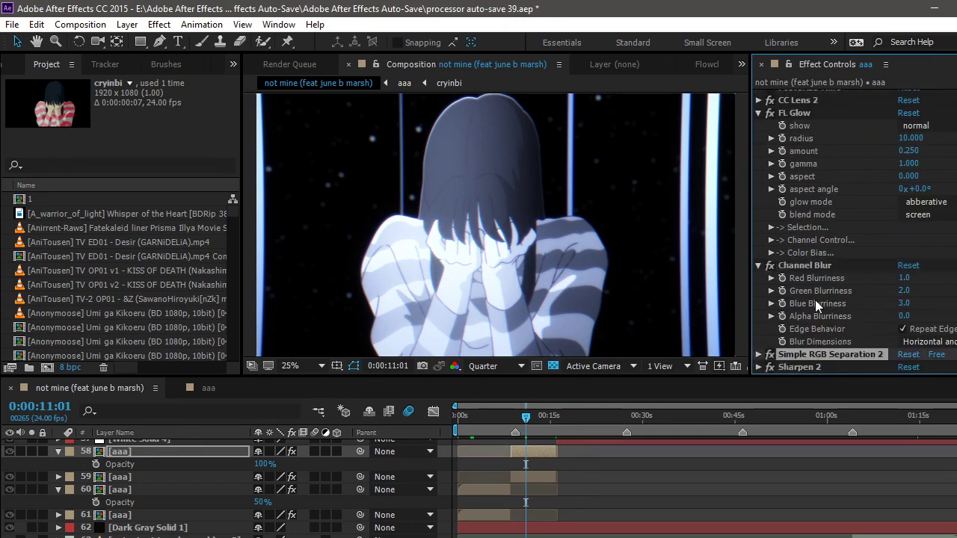
pyautogui.click(758, 356)
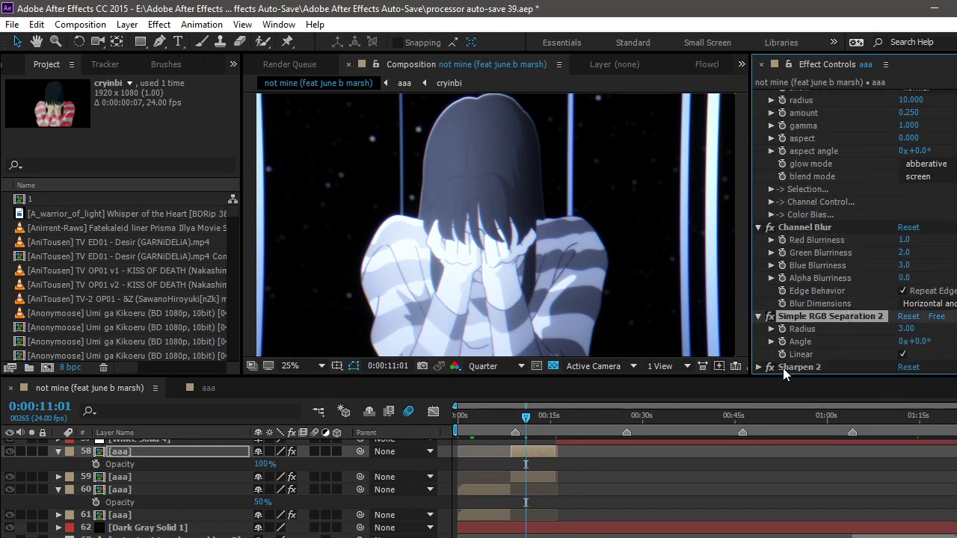
pyautogui.click(784, 368)
# Step: Move to frame 0:00:16:12 and open the nested bbb composition
pyautogui.click(559, 423)
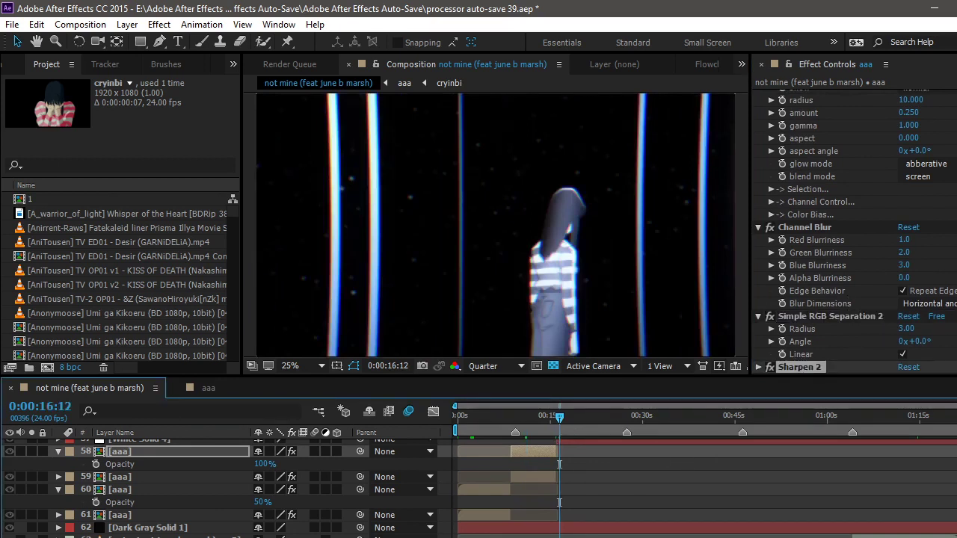
pyautogui.scroll(4, 478, 486)
pyautogui.scroll(4, 788, 460)
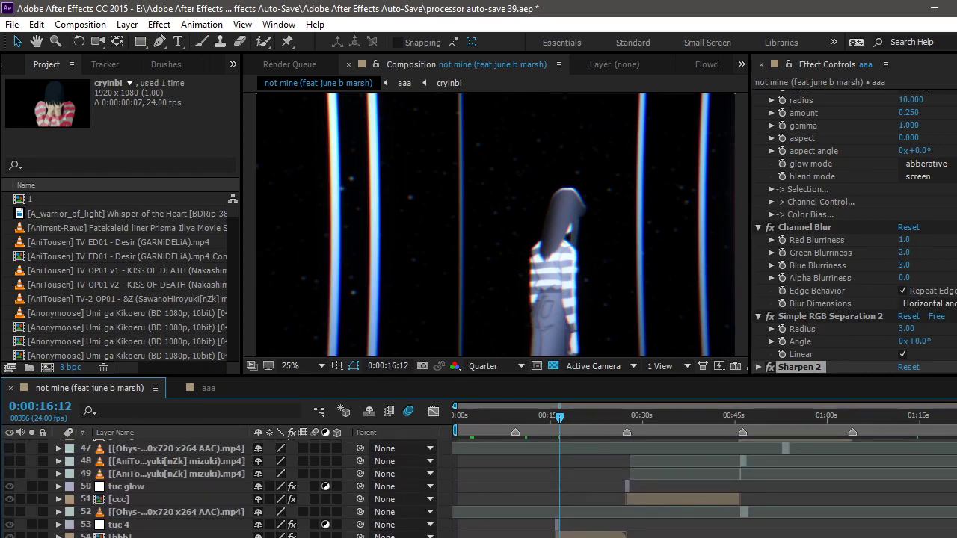
pyautogui.doubleClick(574, 535)
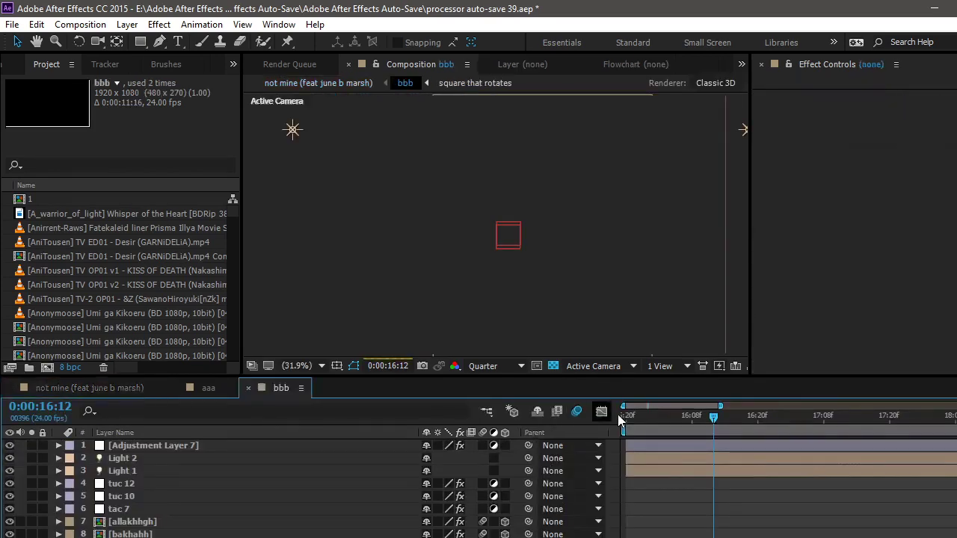
# Step: View bbb at frame 0:00:15:23 and select the Light 2 and Light 1 layers in turn
pyautogui.click(643, 423)
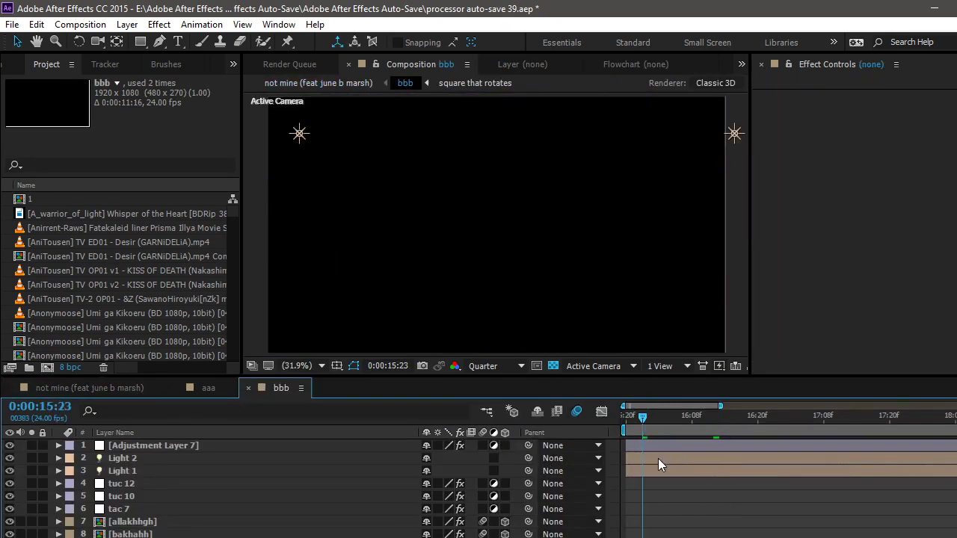
pyautogui.click(657, 457)
pyautogui.click(661, 470)
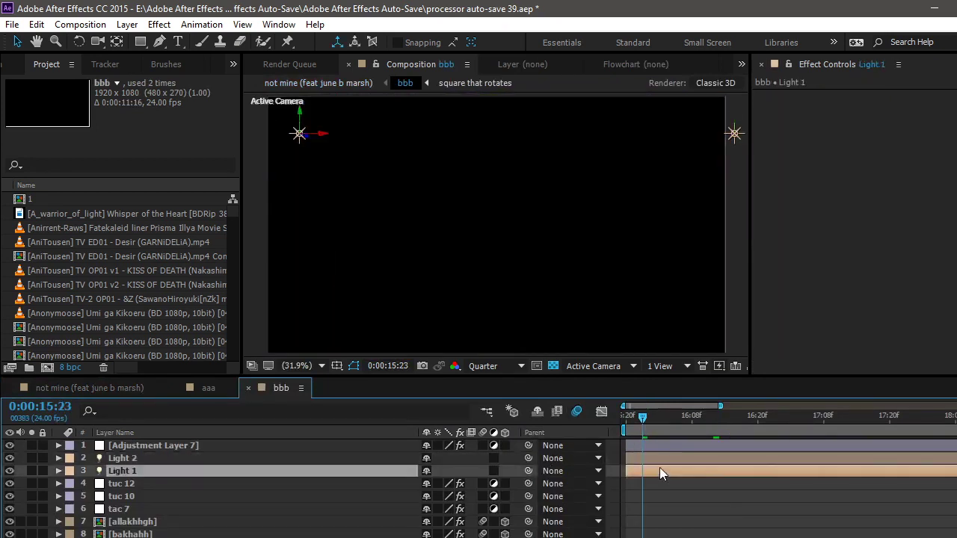
# Step: Go to frame 0:00:16:04, select Adjustment Layer 7 in bbb, and examine its Glow Highlights effect
pyautogui.click(671, 415)
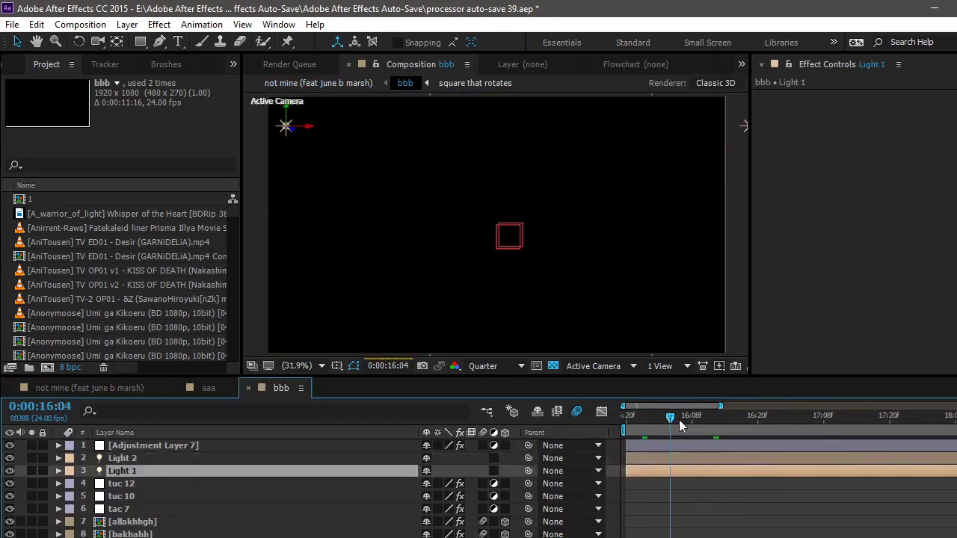
pyautogui.click(685, 443)
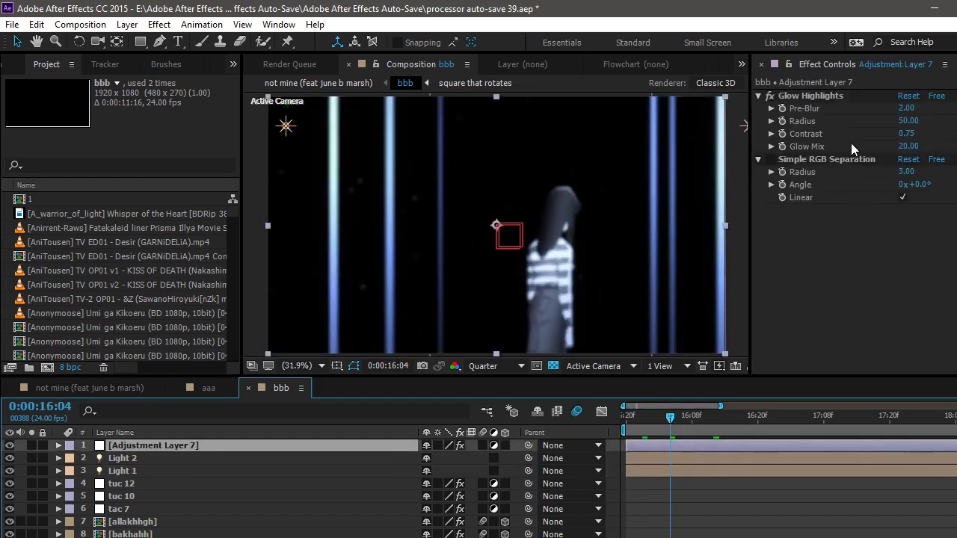
pyautogui.click(808, 95)
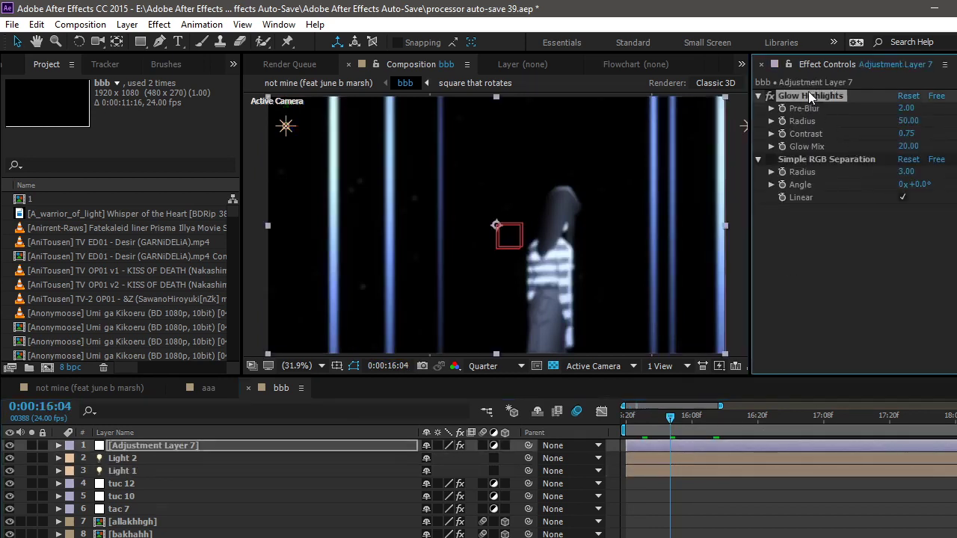
# Step: Toggle the visibility of Adjustment Layer 7 off and on repeatedly to compare the frame with and without its glow
pyautogui.click(9, 445)
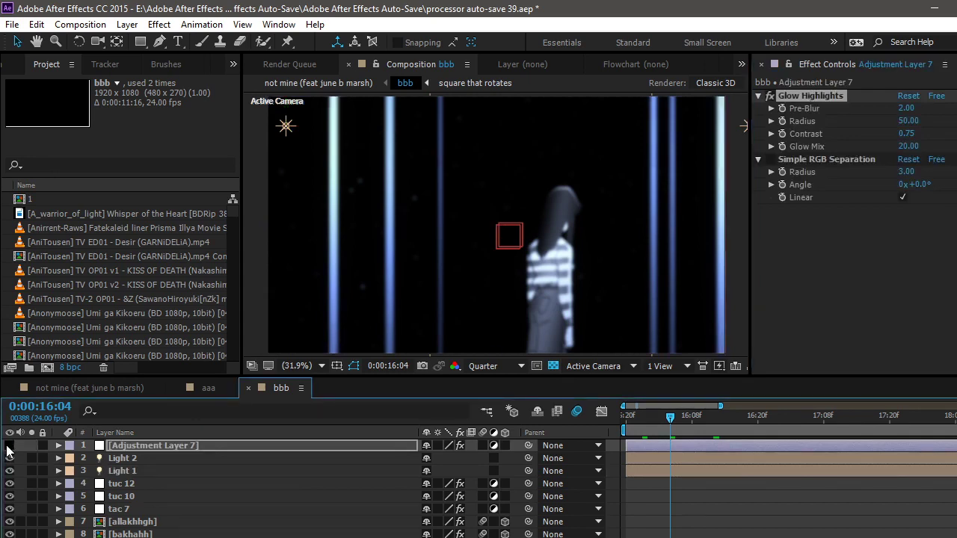
pyautogui.click(9, 445)
pyautogui.click(9, 445)
pyautogui.click(9, 446)
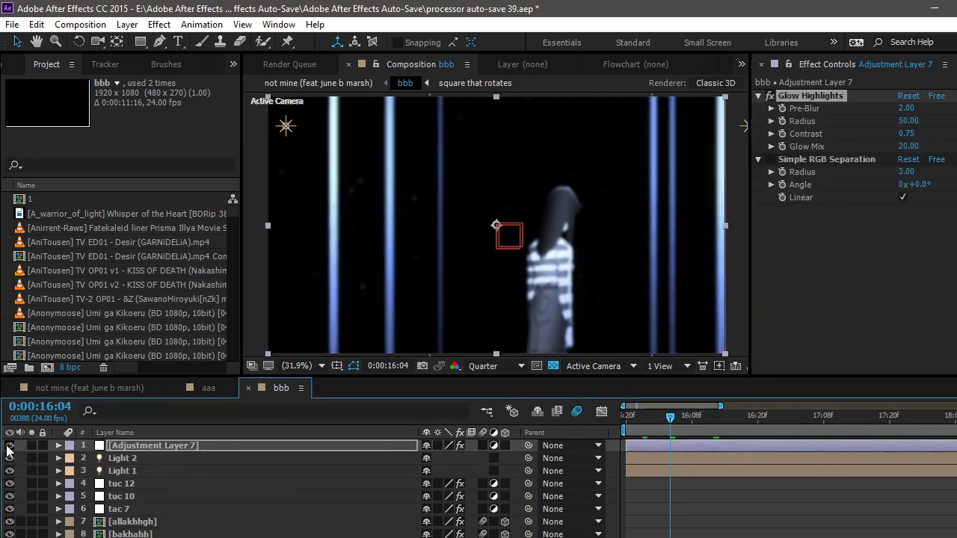
pyautogui.click(9, 446)
pyautogui.click(9, 446)
# Step: Locate the lowering Comp 2 and Camera 9 layers in bbb and preview the shots from 0:00:16:20 to 0:00:17:10
pyautogui.scroll(-20, 748, 456)
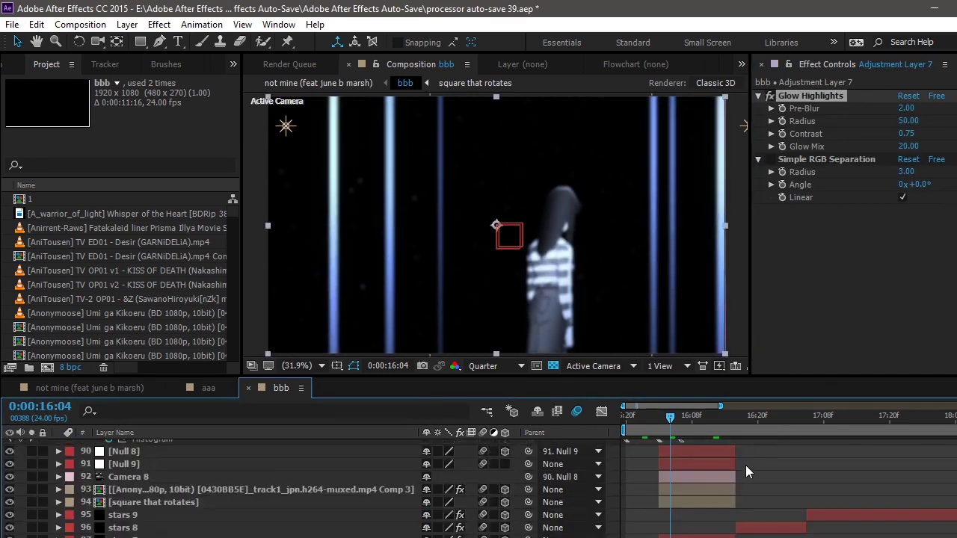
pyautogui.scroll(3, 745, 462)
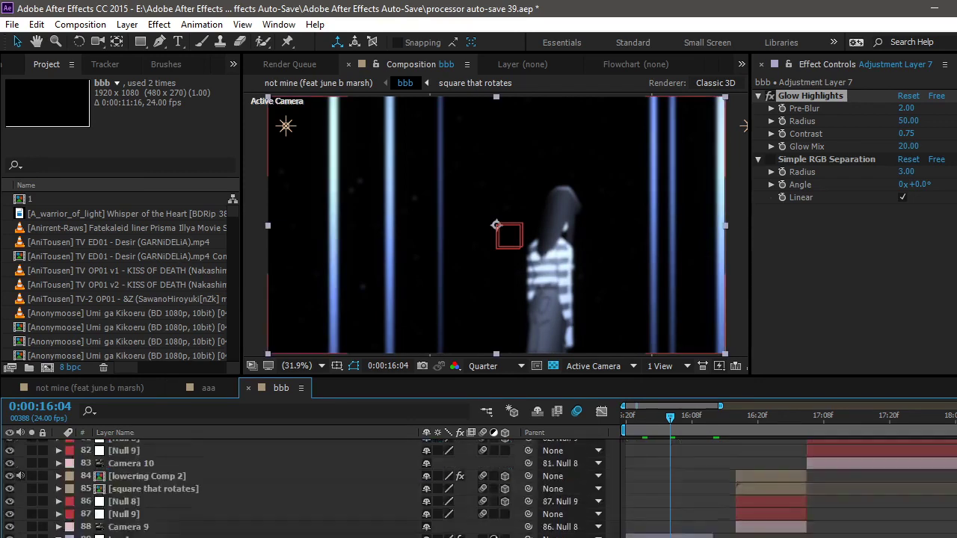
pyautogui.scroll(4, 747, 486)
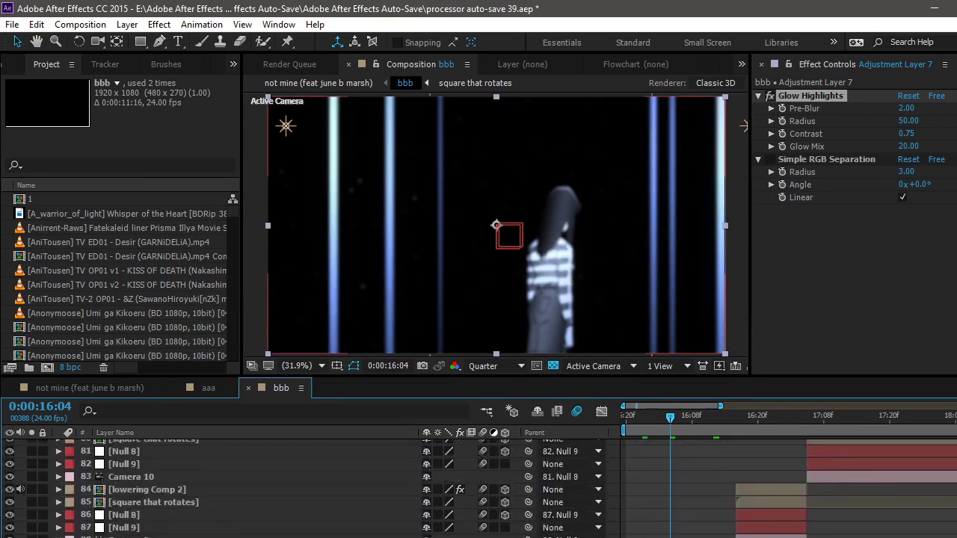
pyautogui.scroll(3, 740, 471)
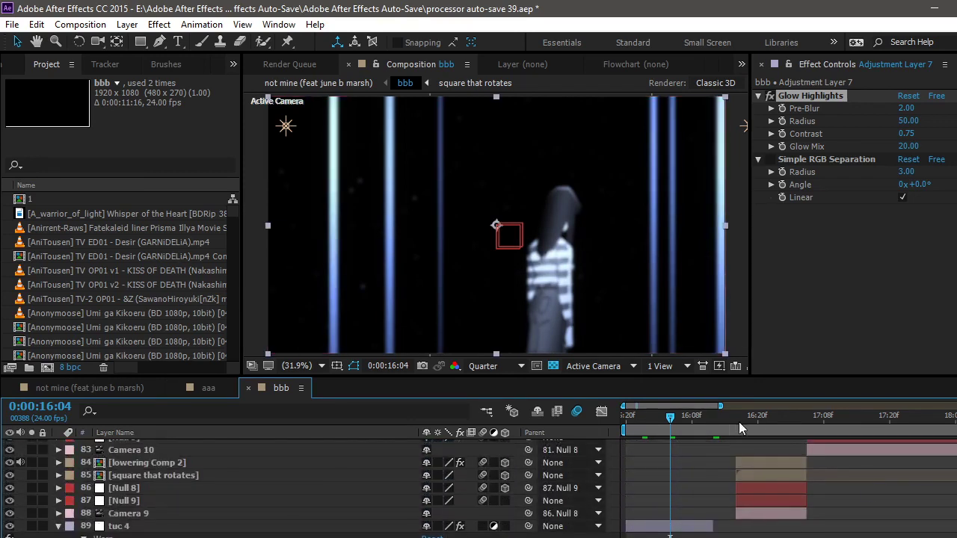
pyautogui.click(760, 423)
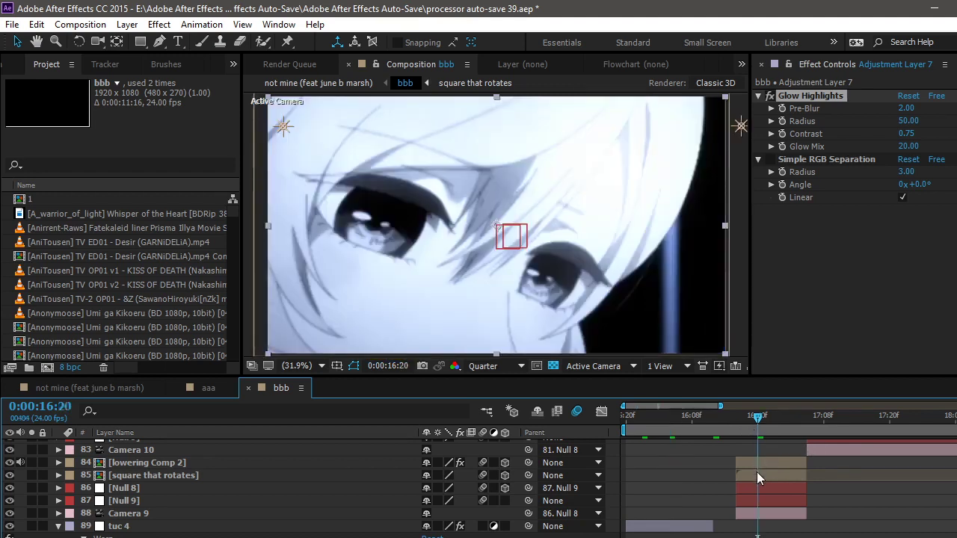
pyautogui.click(746, 430)
pyautogui.moveTo(745, 429); pyautogui.dragTo(835, 424)
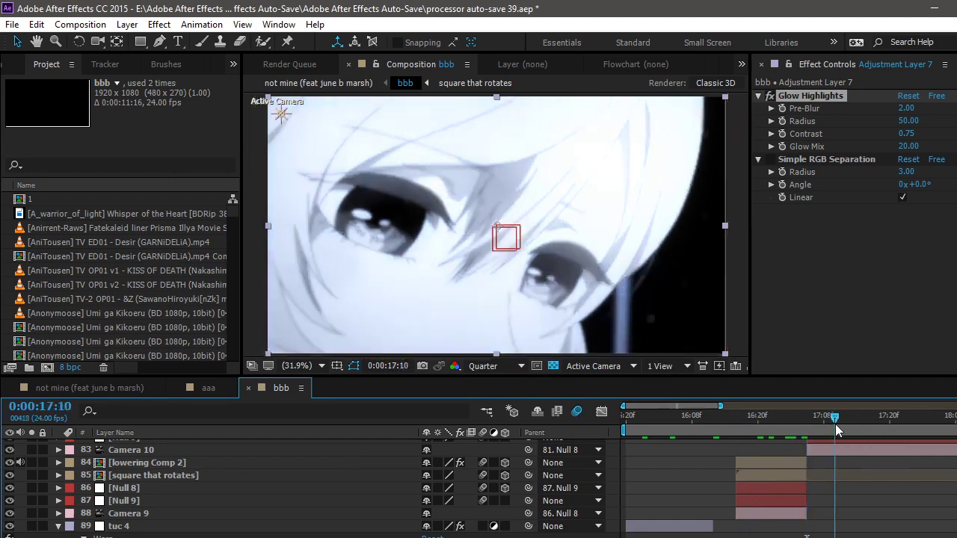
# Step: Advance bbb to frame 0:00:18:11, find the tuenenenei layers 69 and 70, and browse down the project's item list
pyautogui.scroll(5, 831, 420)
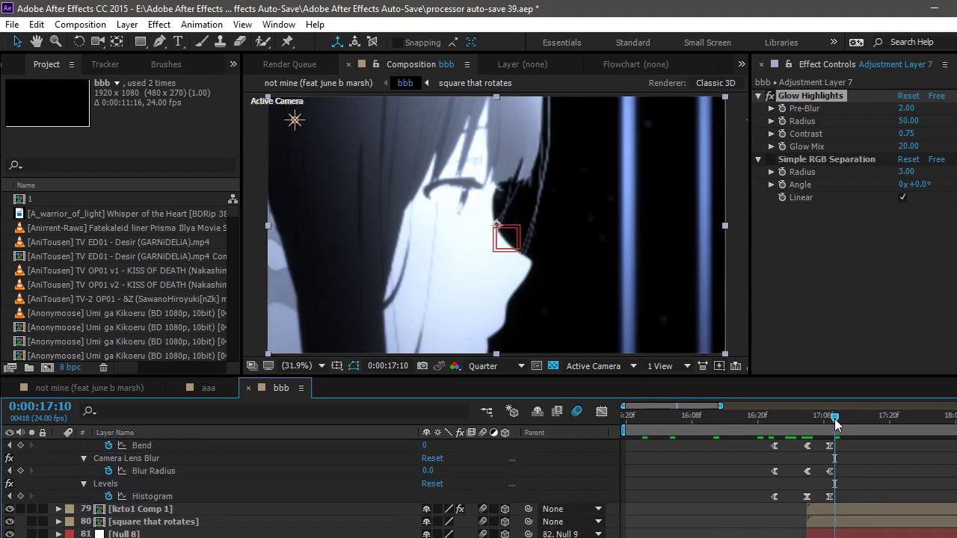
pyautogui.moveTo(835, 423); pyautogui.dragTo(956, 433)
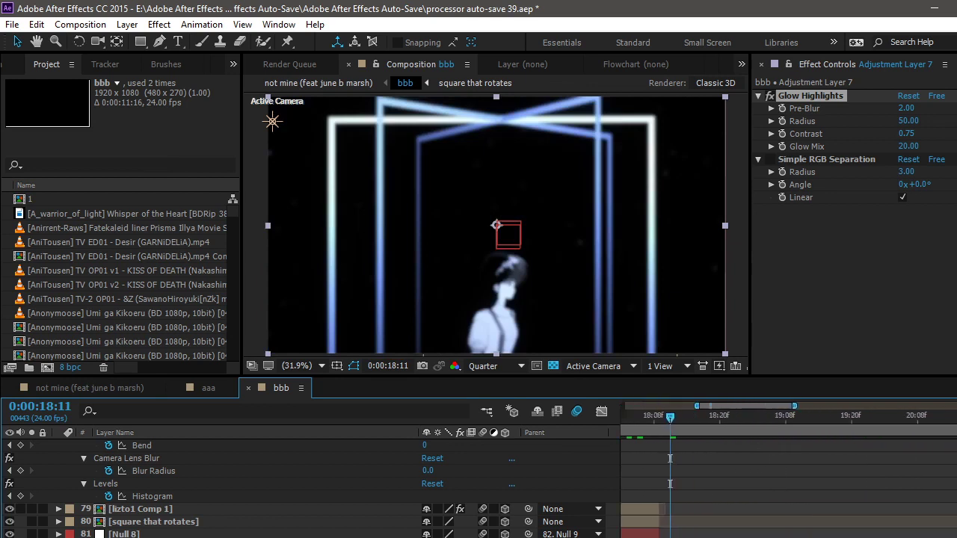
pyautogui.scroll(5, 479, 489)
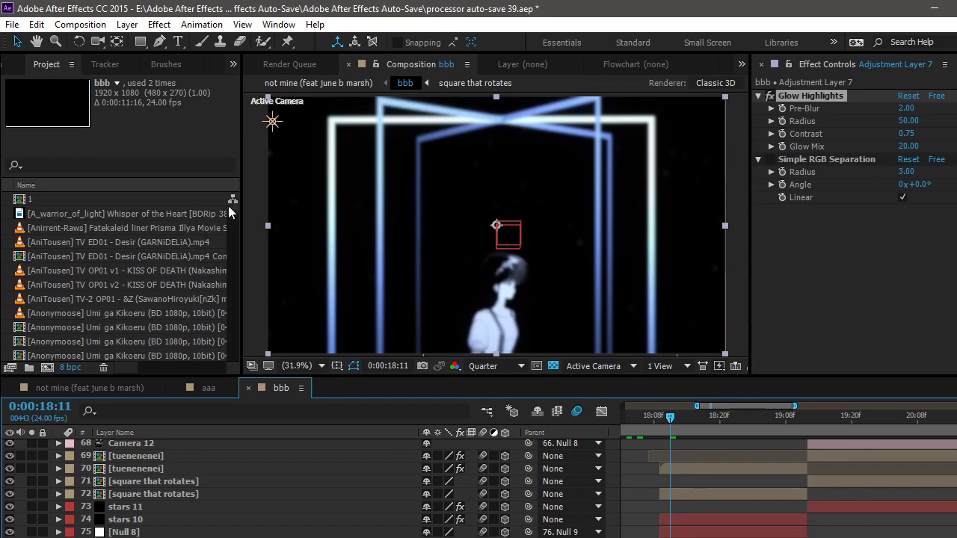
pyautogui.moveTo(229, 207); pyautogui.dragTo(241, 288)
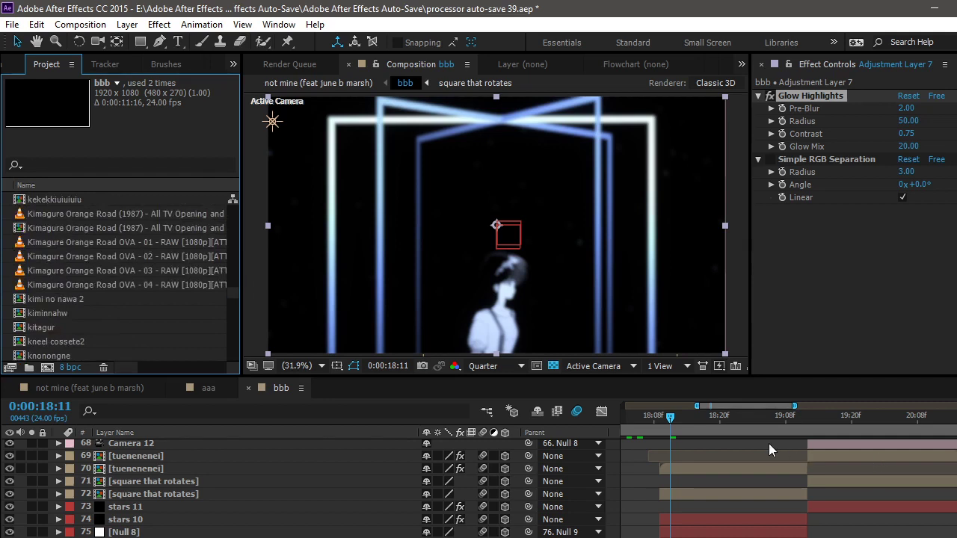
# Step: Preview the tuenenenei shots in bbb at frames 0:00:19:03, 0:00:19:15 and 0:00:20:09
pyautogui.moveTo(685, 420); pyautogui.dragTo(795, 421)
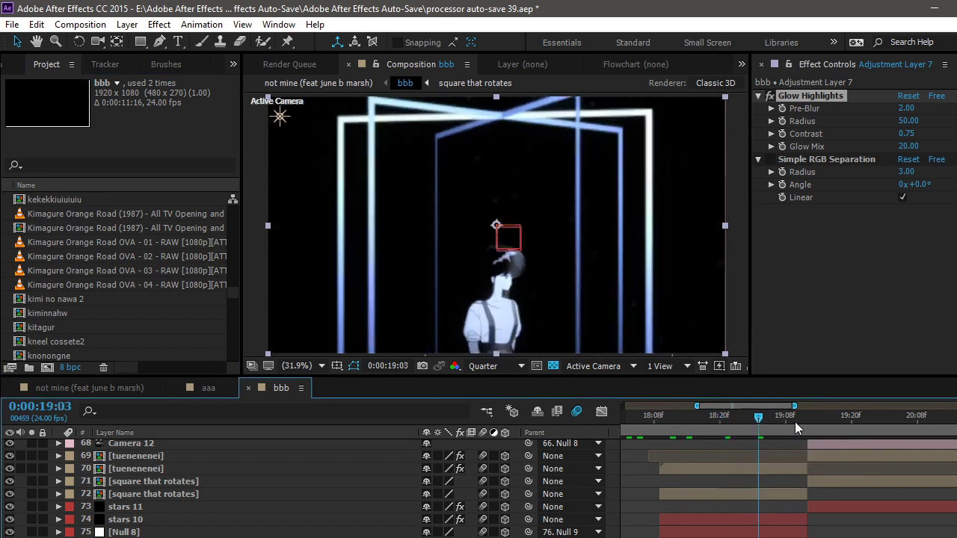
pyautogui.click(824, 423)
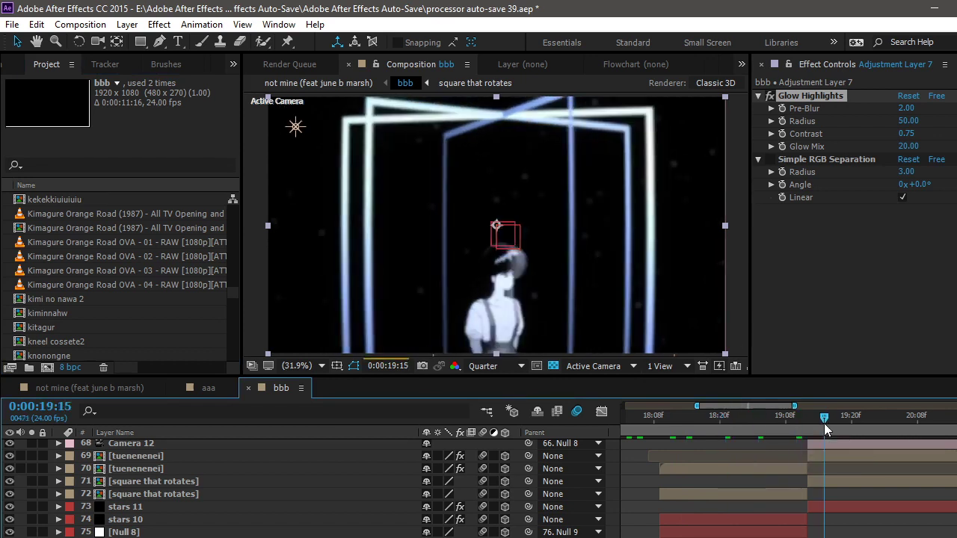
pyautogui.click(850, 423)
pyautogui.click(923, 424)
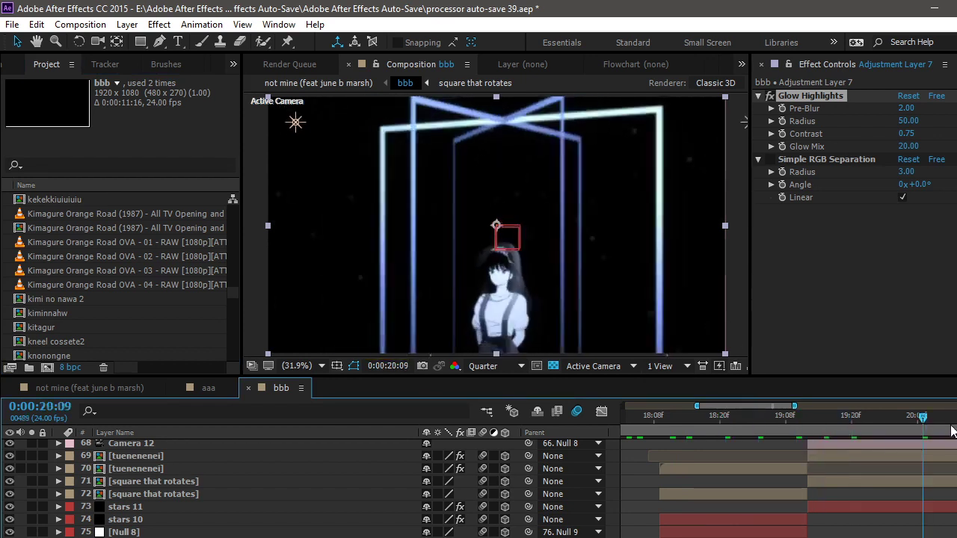
# Step: View bbb at frame 0:00:20:19, bring up the layers around Camera 15 and Camera 16, and preview from 0:00:21:10
pyautogui.hotkey('shift', 'pagedown')
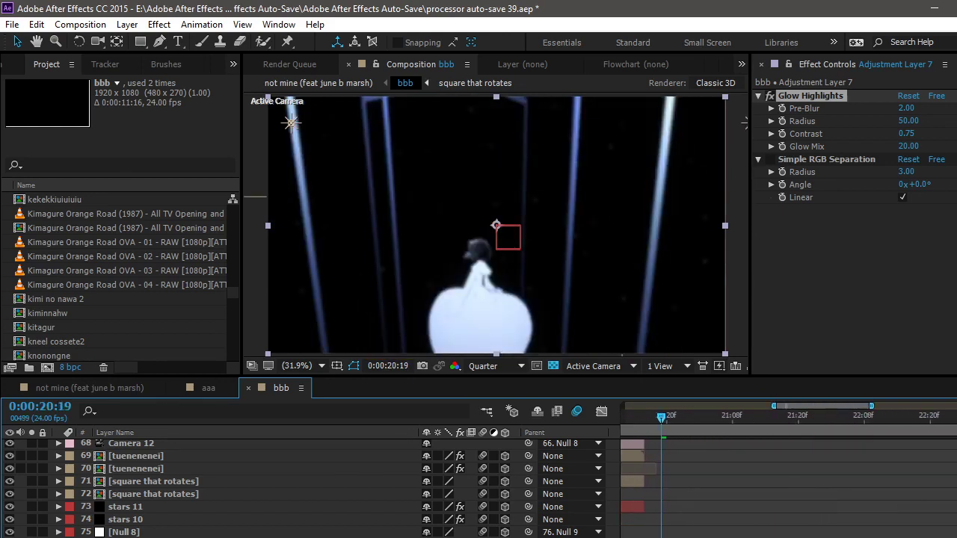
pyautogui.scroll(8, 949, 497)
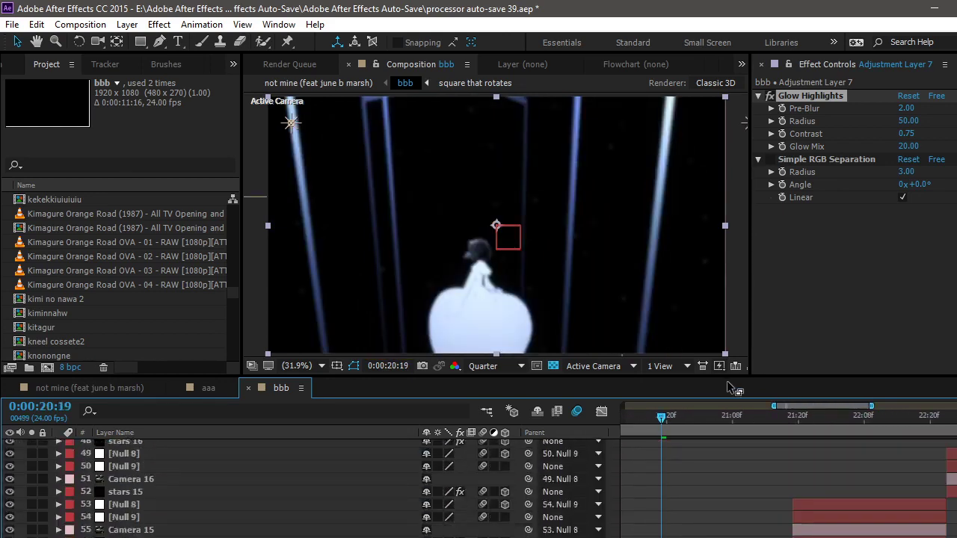
pyautogui.click(742, 426)
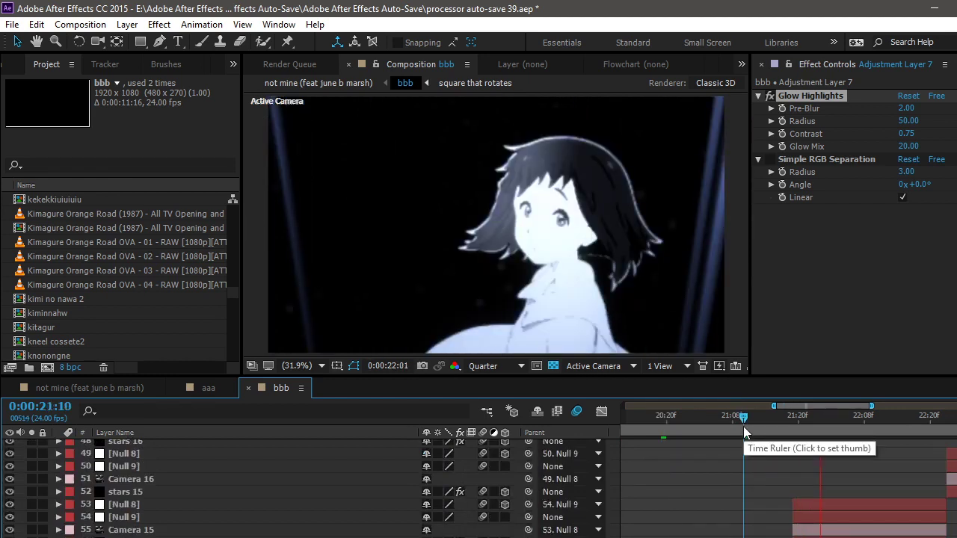
# Step: Preview the bbb shots at frames 0:00:21:15, 0:00:22:14 and 0:00:22:20
pyautogui.click(772, 423)
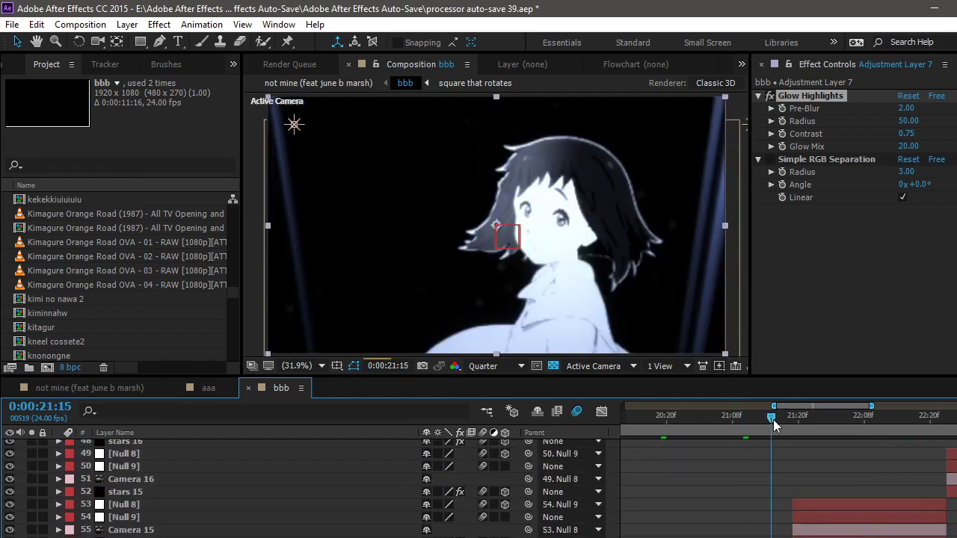
pyautogui.click(835, 427)
pyautogui.click(894, 423)
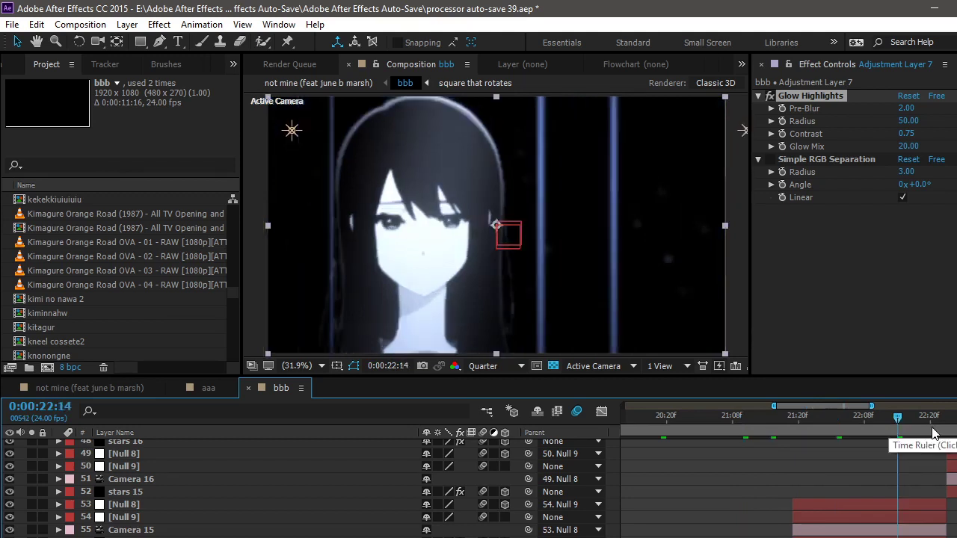
pyautogui.click(933, 434)
pyautogui.hscroll(5, 872, 472)
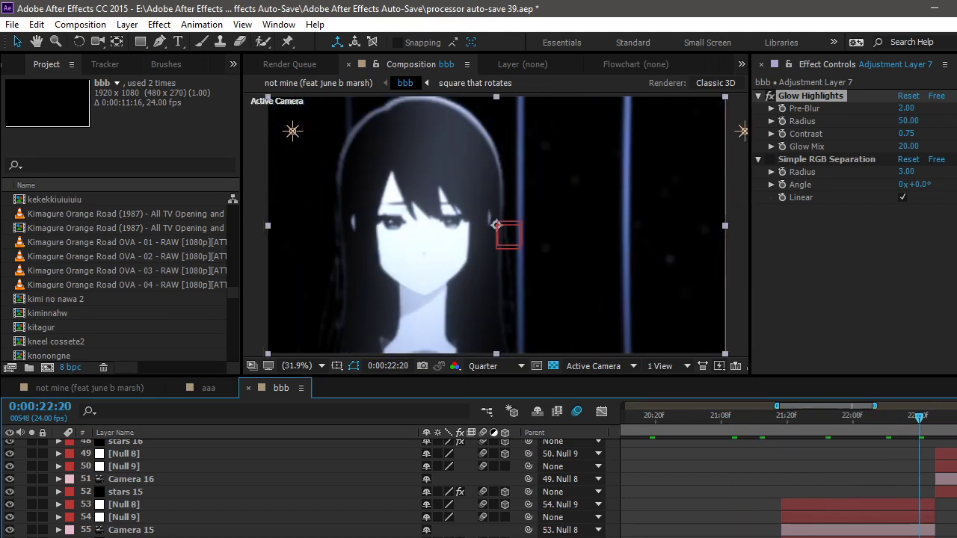
# Step: Preview the remaining bbb shots from 0:00:25:06 to 0:00:27:02
pyautogui.click(705, 419)
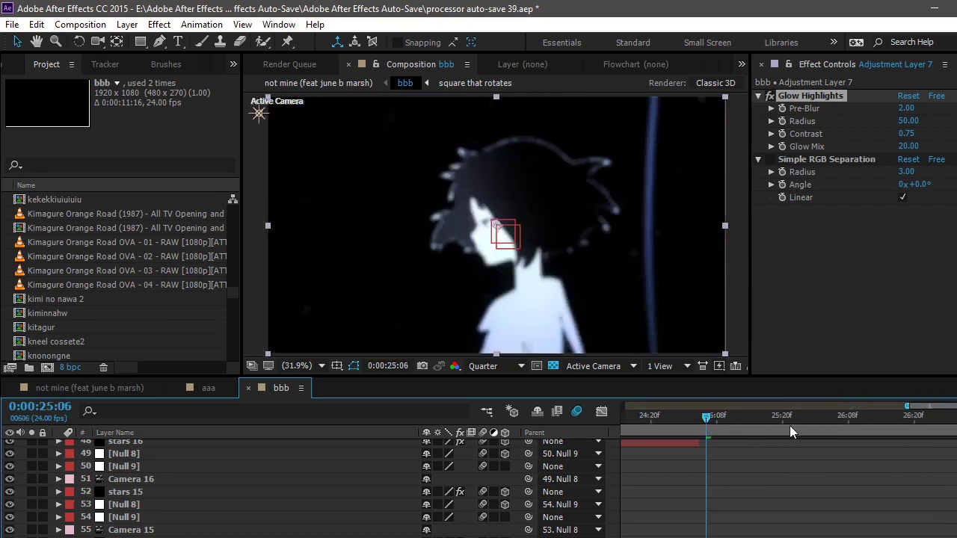
pyautogui.click(789, 426)
pyautogui.click(881, 422)
pyautogui.click(947, 421)
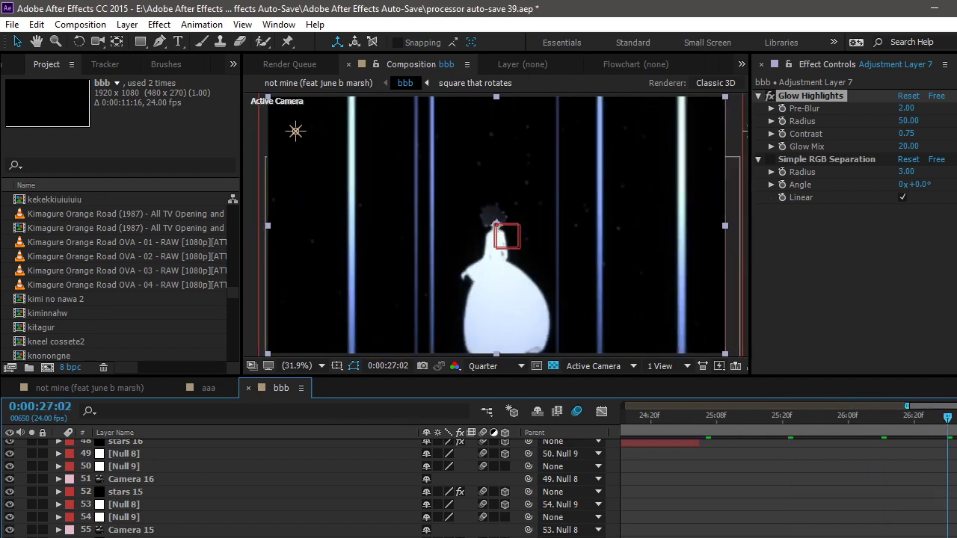
# Step: Select the stars 19 layer in bbb and examine its Tint, CC Star Burst and Camera Lens Blur effect settings
pyautogui.scroll(6, 479, 485)
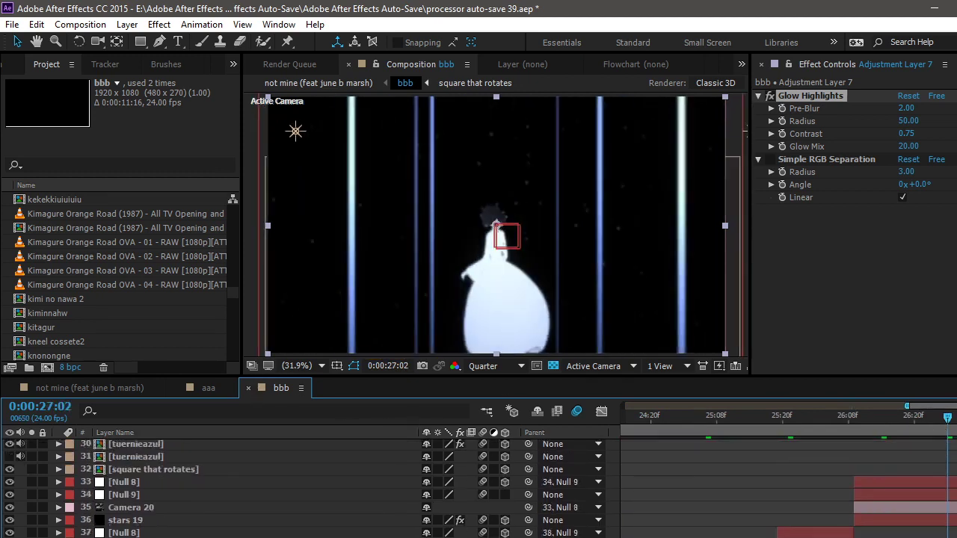
pyautogui.click(867, 520)
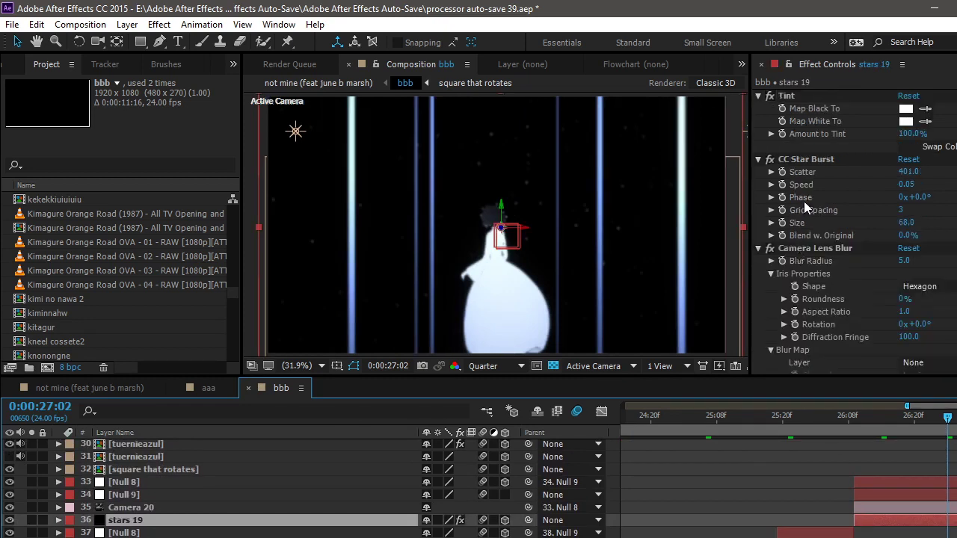
pyautogui.click(809, 93)
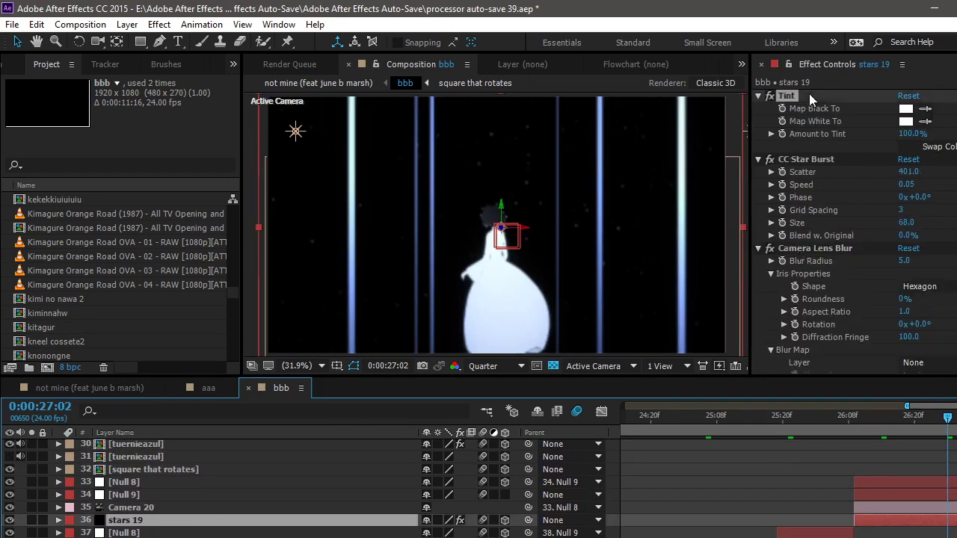
pyautogui.click(816, 158)
pyautogui.click(815, 249)
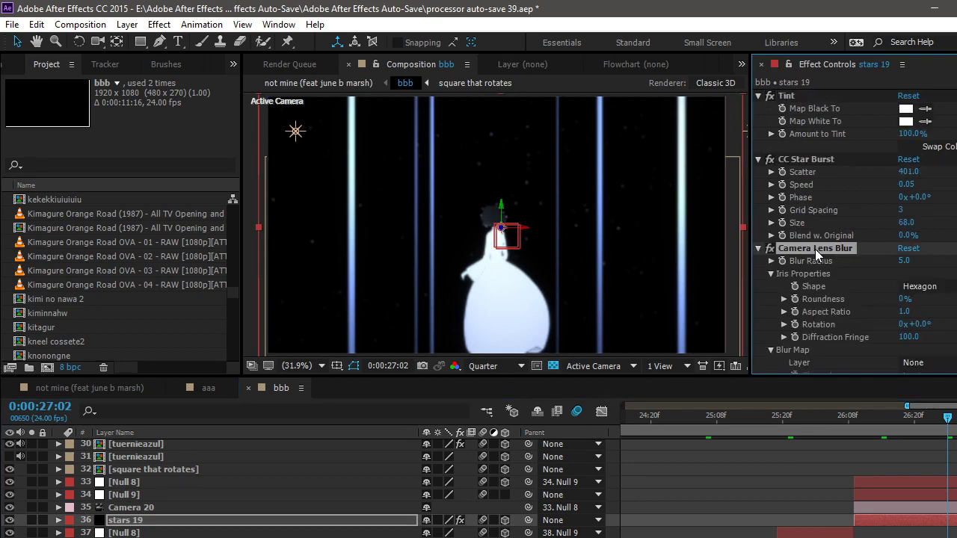
pyautogui.scroll(-3, 815, 248)
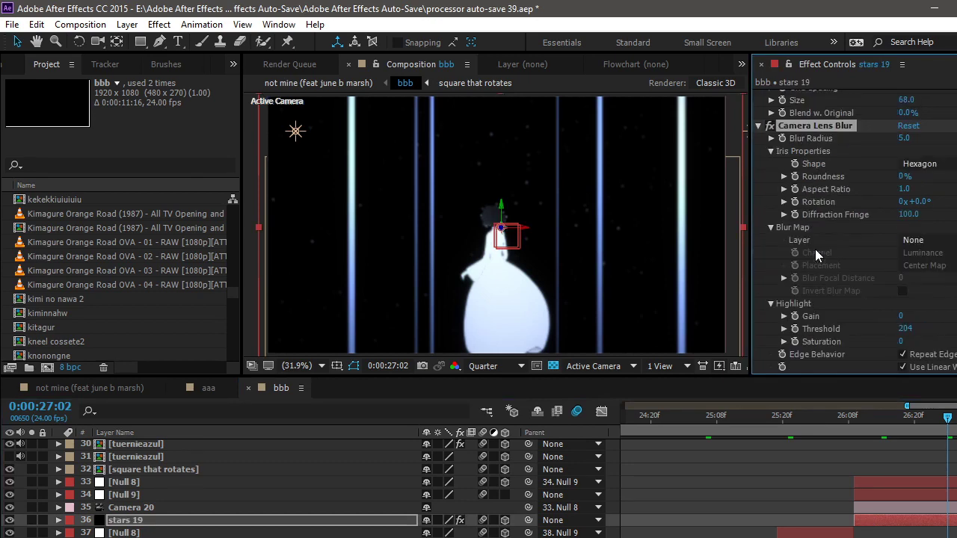
# Step: Close bbb, view the main composition at 0:00:32:07, and open the nested ccc composition
pyautogui.click(249, 388)
pyautogui.click(248, 387)
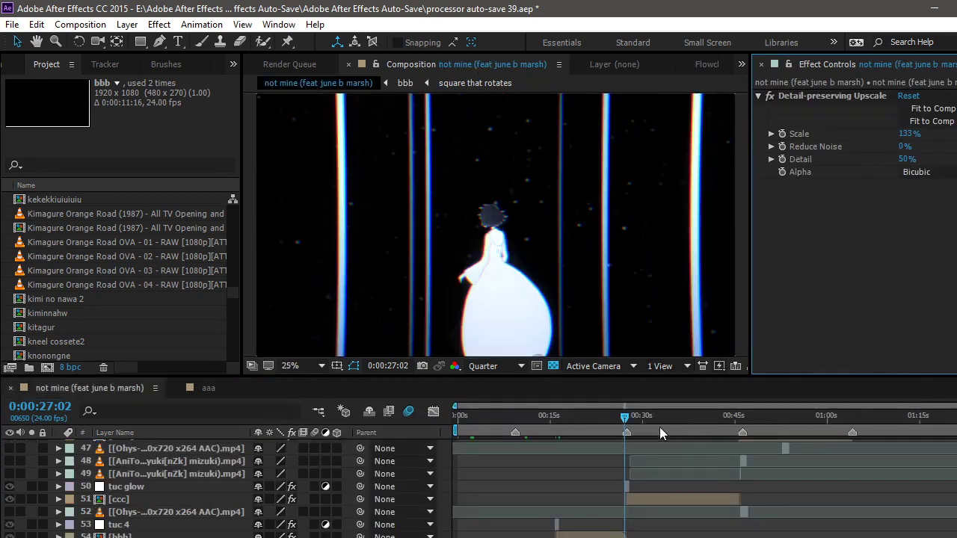
pyautogui.click(656, 417)
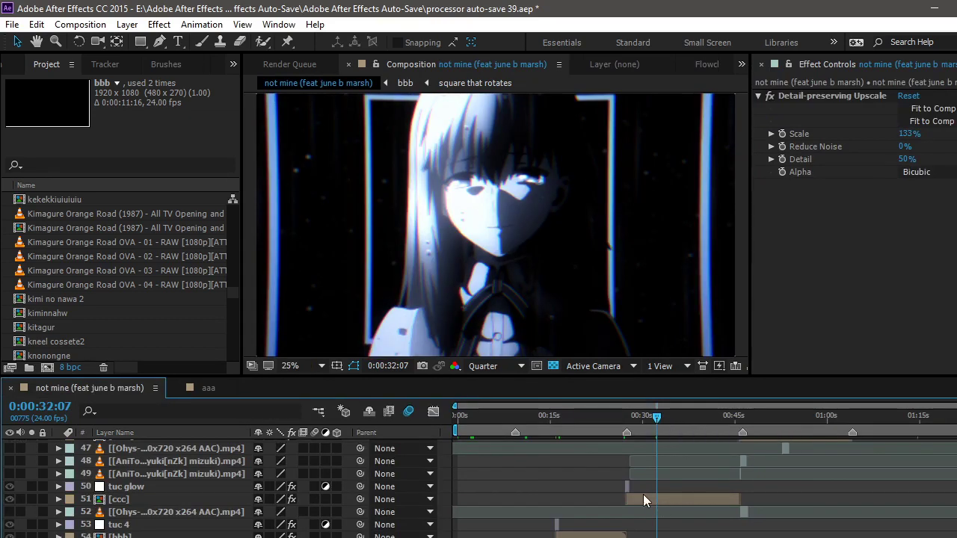
pyautogui.click(644, 499)
pyautogui.doubleClick(644, 498)
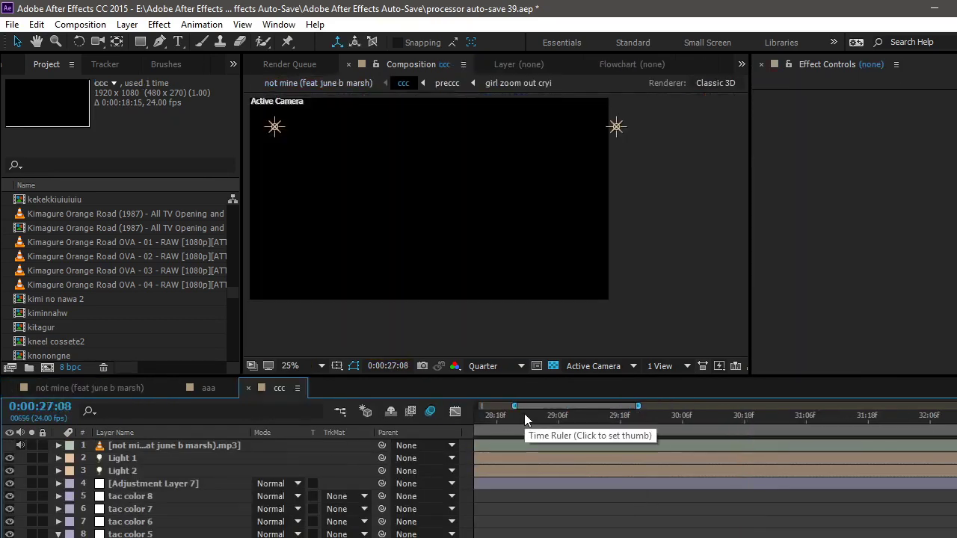
# Step: View ccc at frame 0:00:28:21 and browse its layer stack from the tac color layers down to tictic 9
pyautogui.press(';')
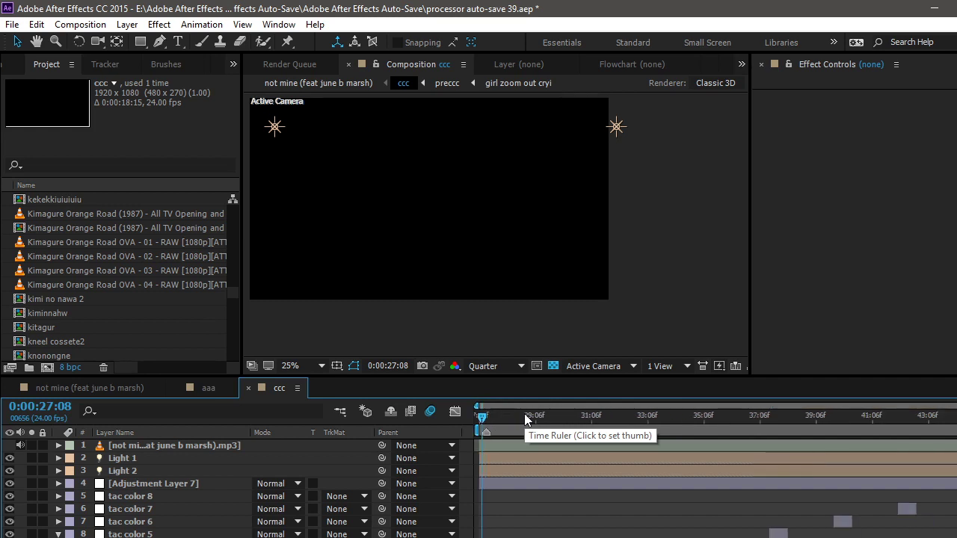
pyautogui.click(525, 417)
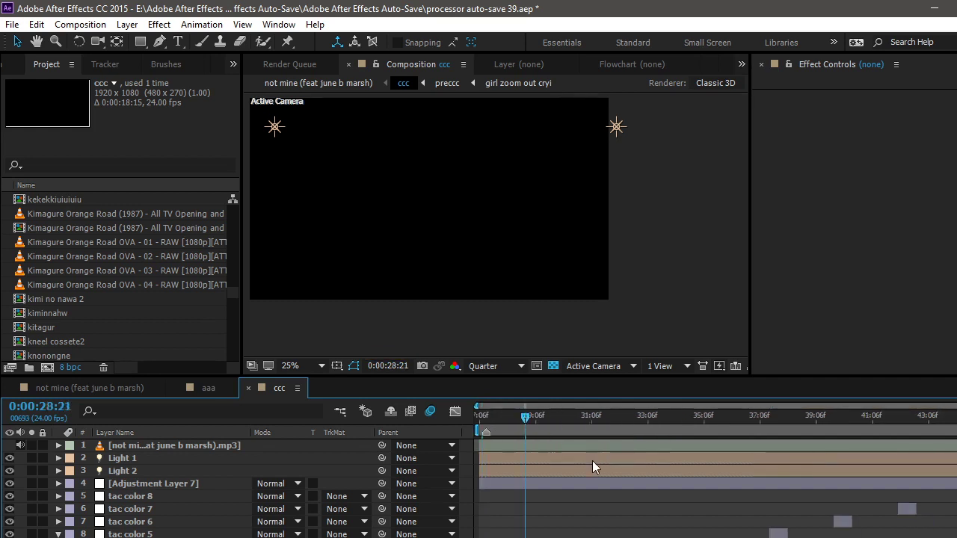
pyautogui.scroll(-3, 478, 485)
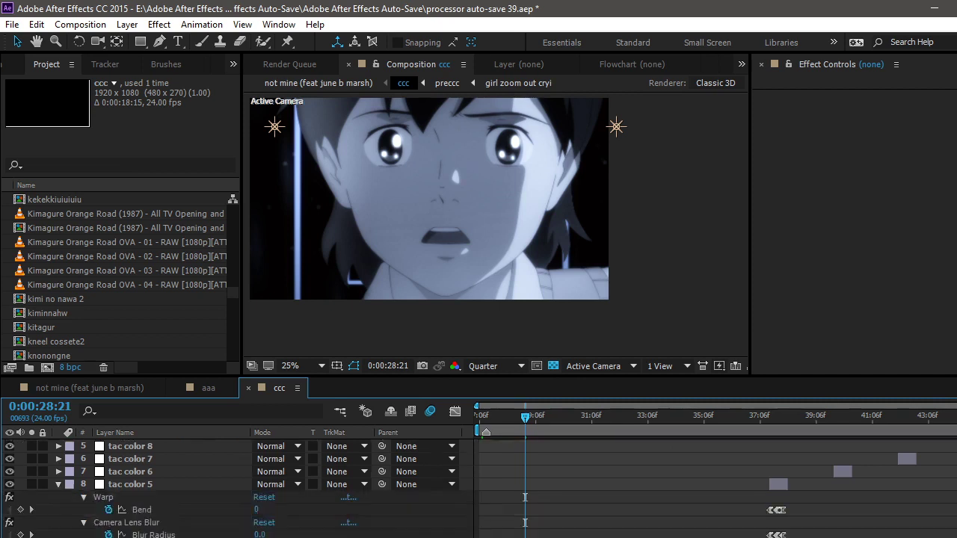
pyautogui.scroll(-10, 478, 486)
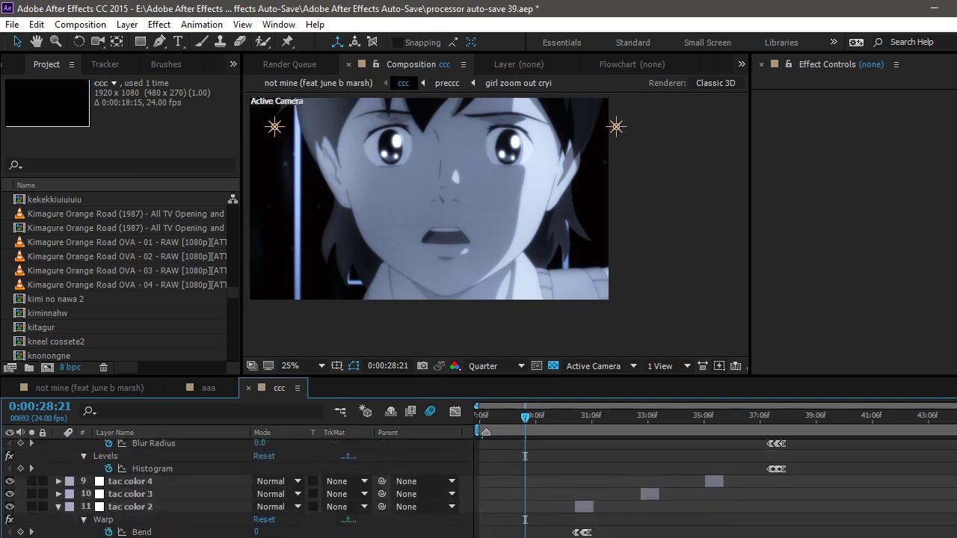
pyautogui.scroll(2, 544, 481)
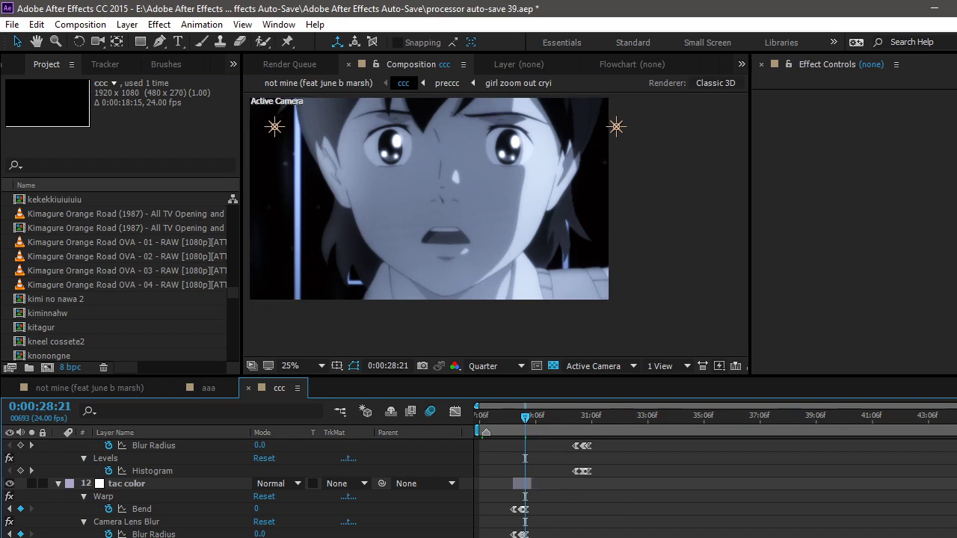
pyautogui.scroll(-6, 538, 482)
pyautogui.scroll(-10, 523, 482)
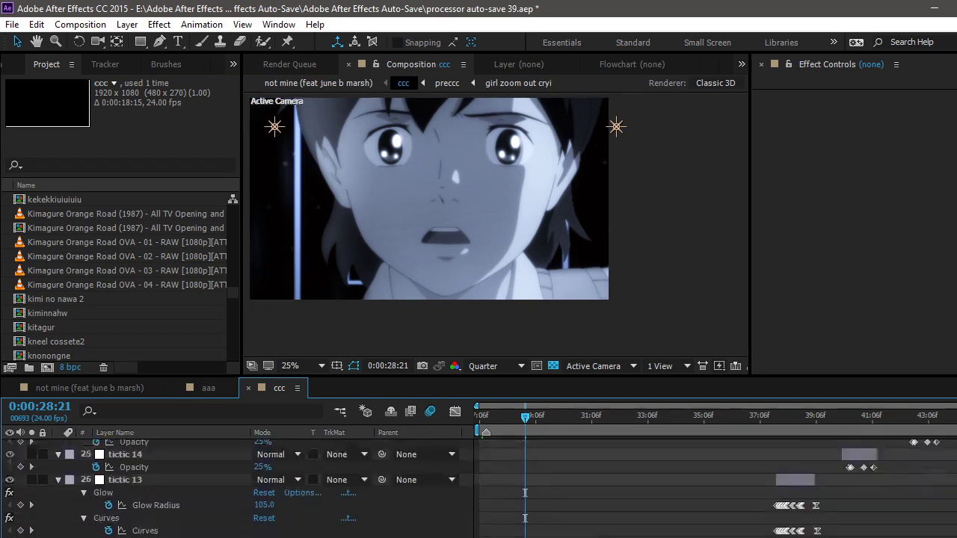
pyautogui.scroll(-8, 647, 526)
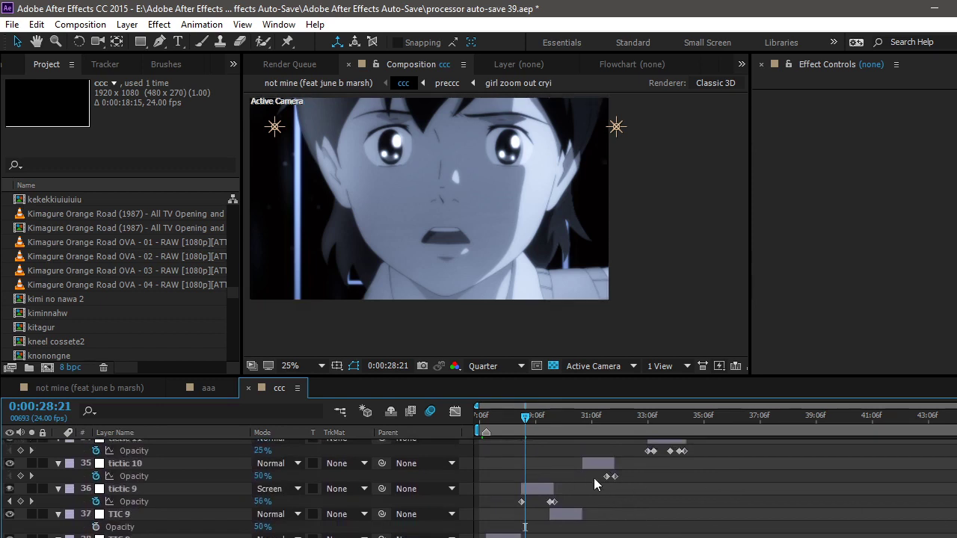
# Step: Reveal tictic 9's keyframes, examine its Glow, Curves and Box Blur effects at 0:00:28:19 and 0:00:28:18, and collapse the layer
pyautogui.click(545, 488)
pyautogui.press('u')
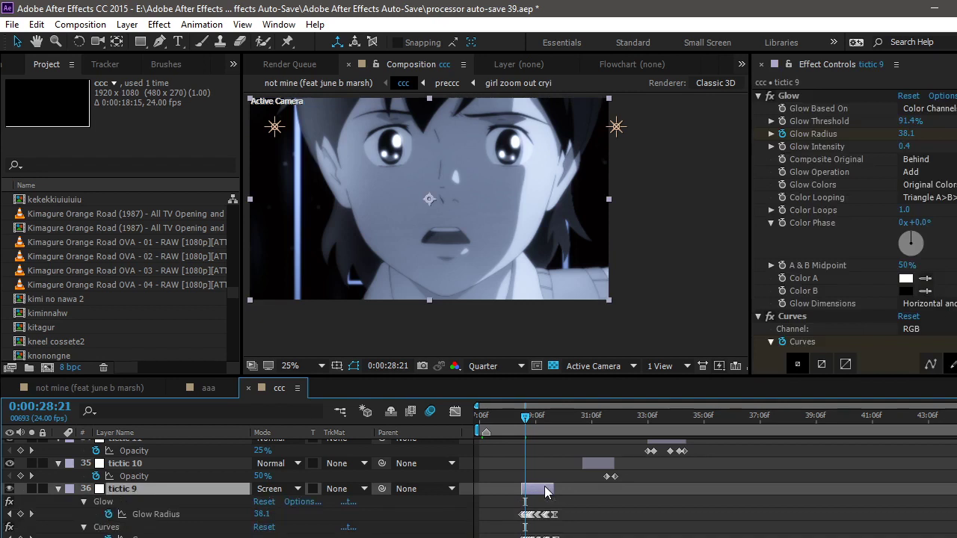
pyautogui.press('=')
pyautogui.press('=')
pyautogui.press('=')
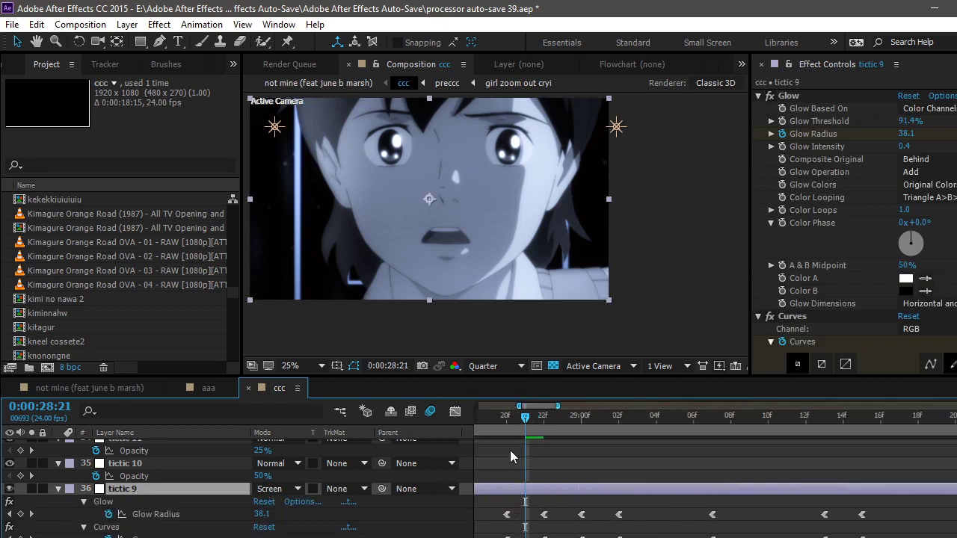
pyautogui.click(515, 425)
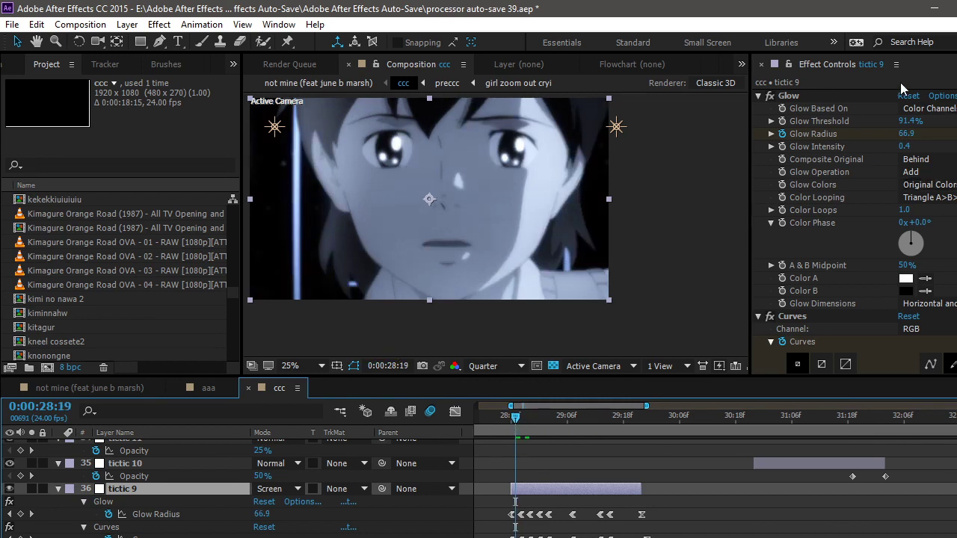
pyautogui.scroll(-5, 828, 307)
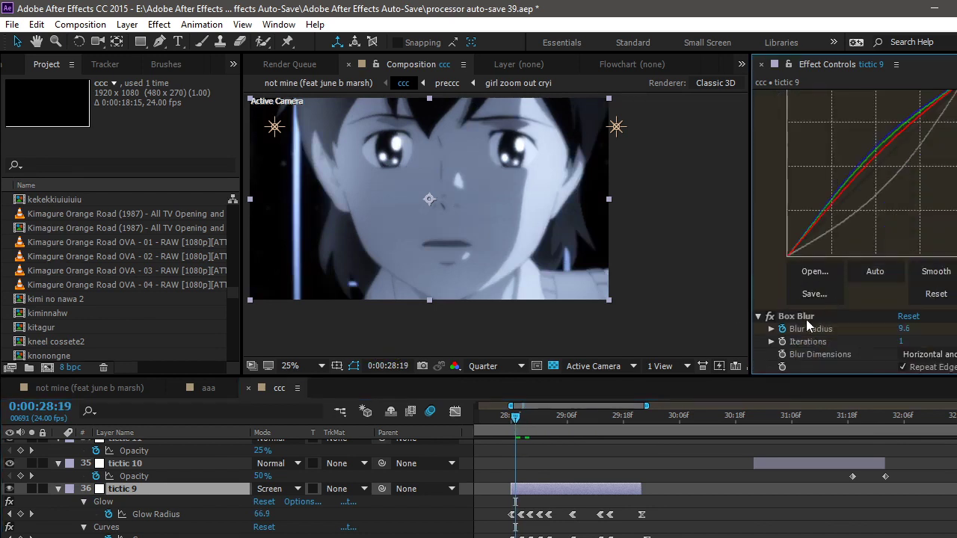
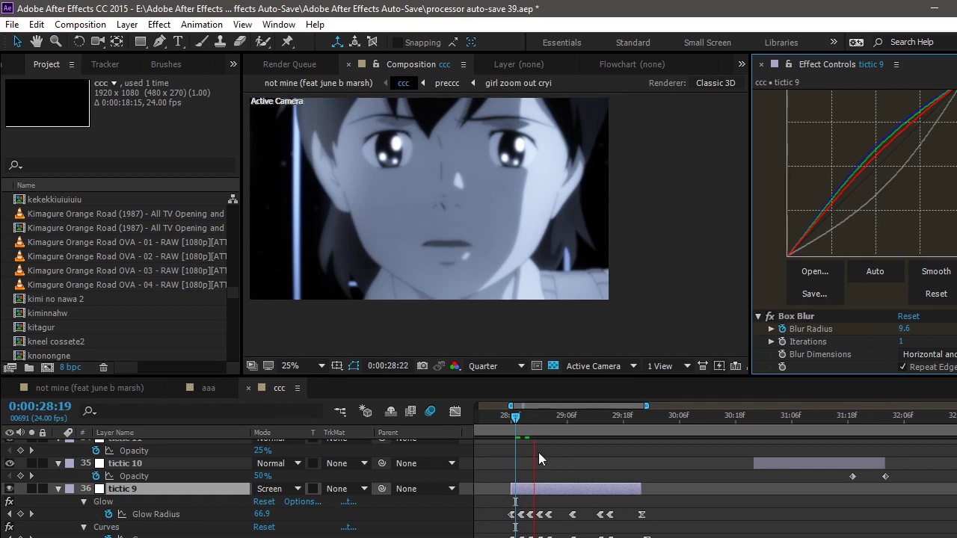
pyautogui.click(510, 425)
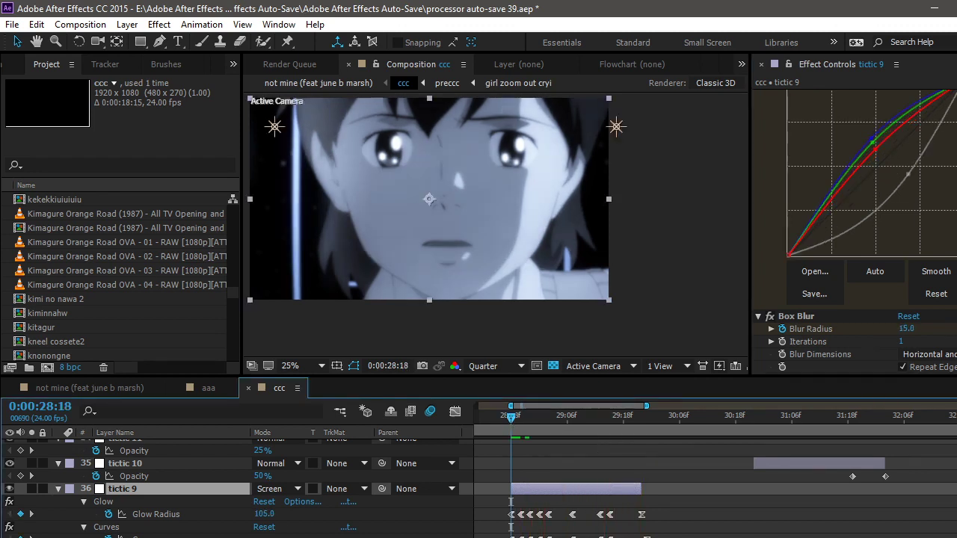
pyautogui.click(58, 489)
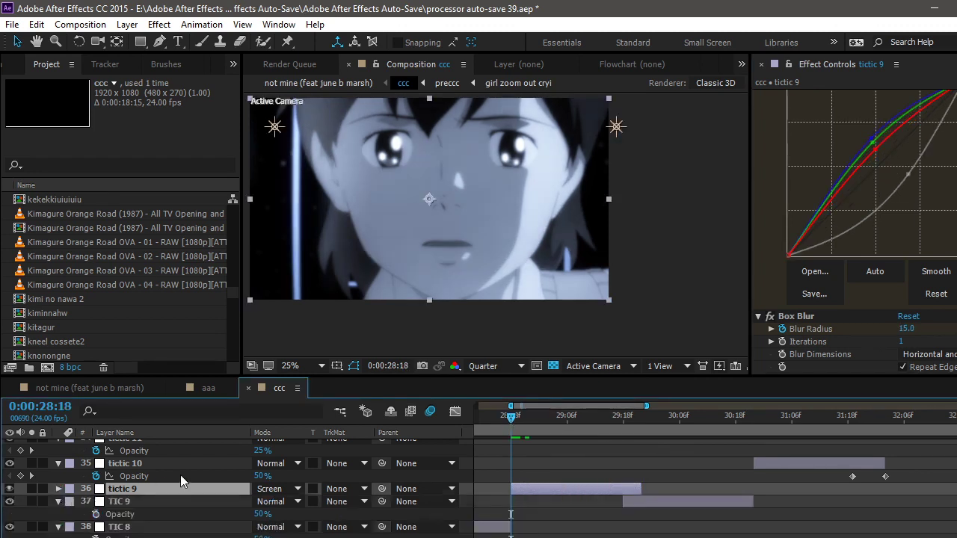
# Step: Select the TIC 9 layer and examine its Glow and Curves effect settings at frame 0:00:29:21
pyautogui.click(191, 498)
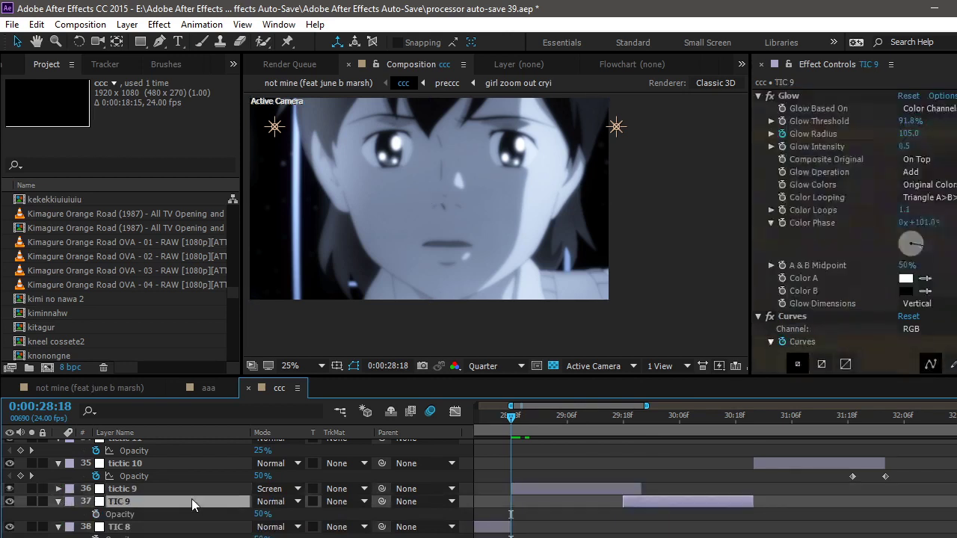
pyautogui.press('-')
pyautogui.press('-')
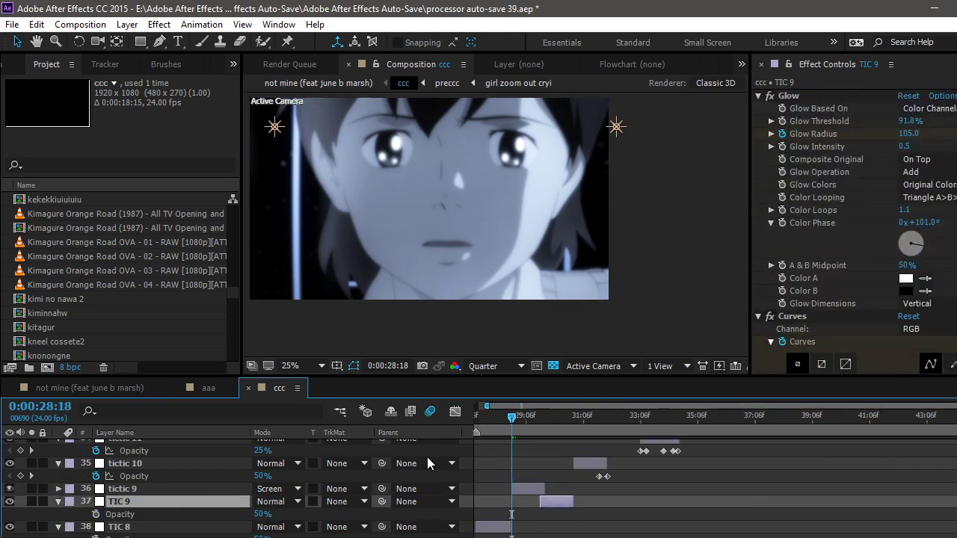
pyautogui.click(544, 420)
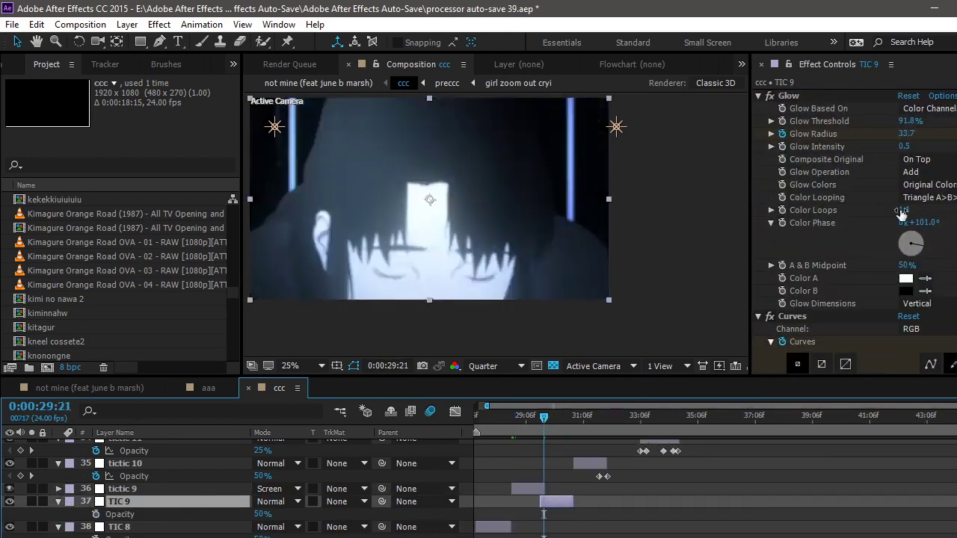
pyautogui.scroll(-5, 859, 219)
pyautogui.scroll(5, 859, 219)
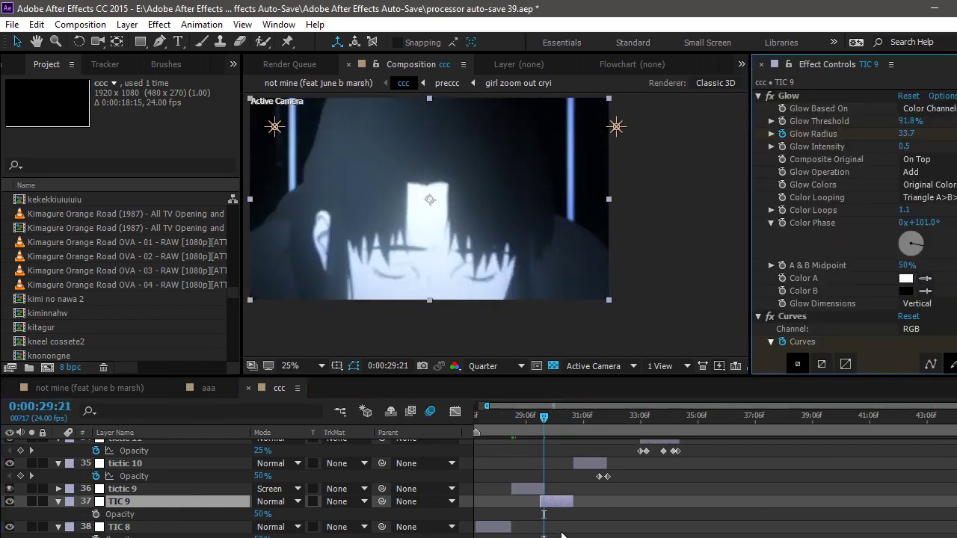
pyautogui.scroll(-5, 849, 240)
# Step: Reveal TIC 9's keyframes and preview its effect from the layer's start at 0:00:29:18
pyautogui.press('u')
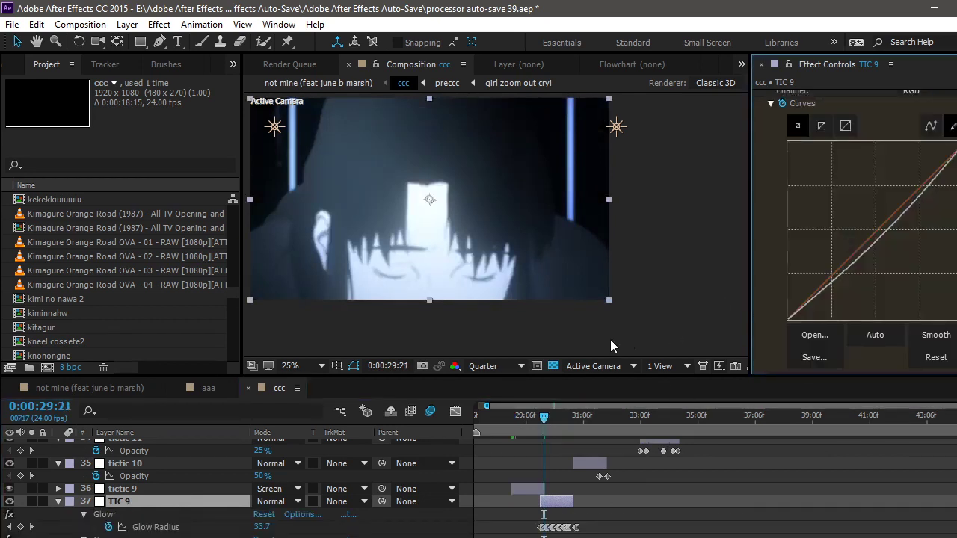
pyautogui.press('=')
pyautogui.press('=')
pyautogui.press('=')
pyautogui.press('=')
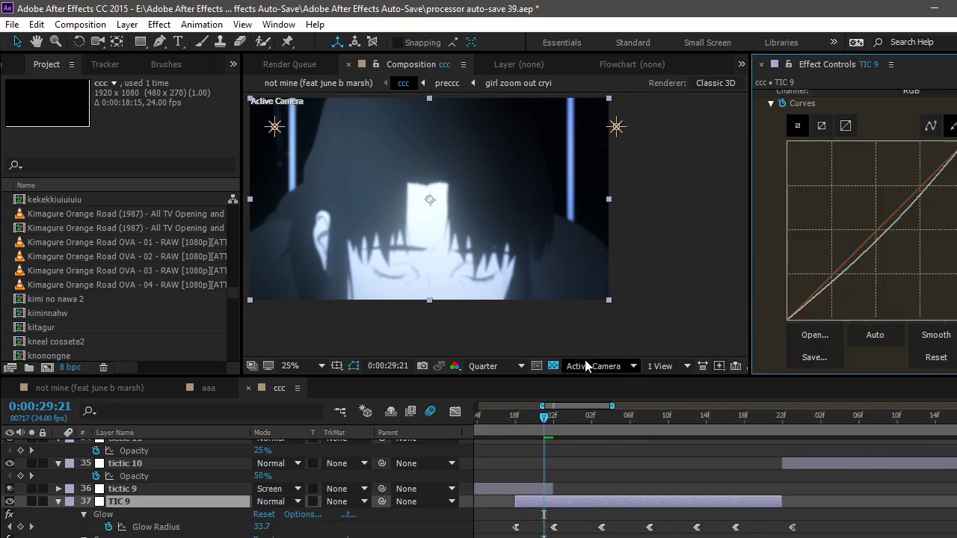
pyautogui.click(516, 422)
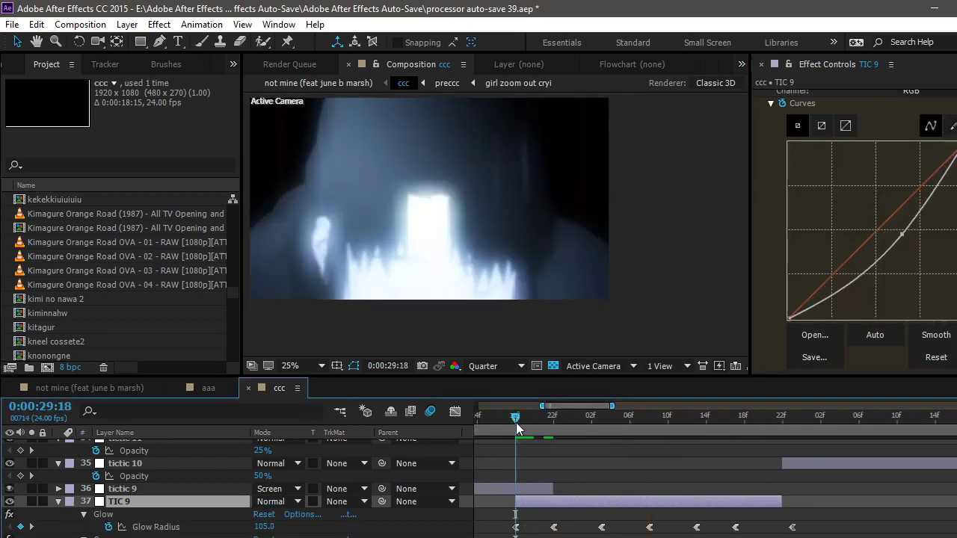
pyautogui.press('-')
pyautogui.press('-')
pyautogui.press('-')
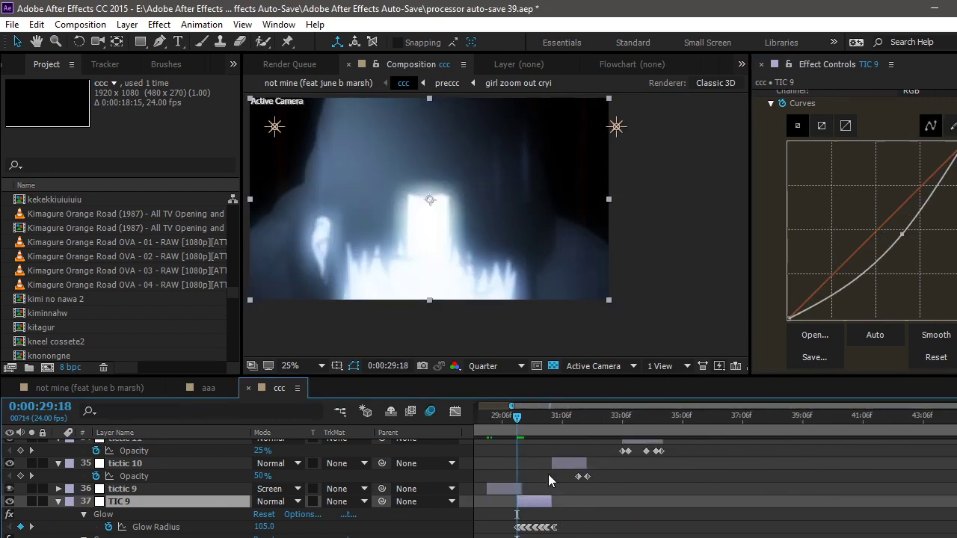
# Step: Open the preccc precomp from ccc's layer stack and browse its layers down to ticiticitci
pyautogui.scroll(10, 548, 474)
pyautogui.scroll(-5, 548, 473)
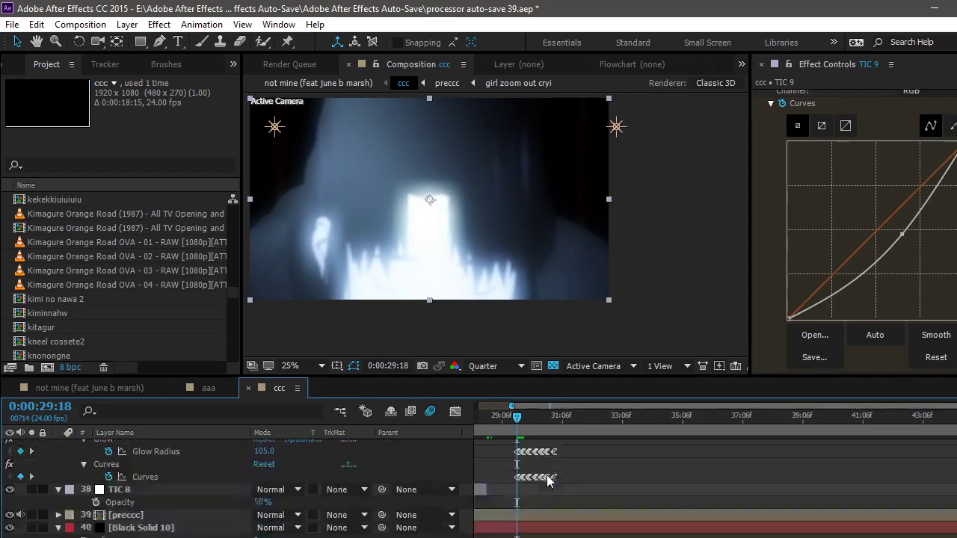
pyautogui.click(521, 522)
pyautogui.doubleClick(521, 498)
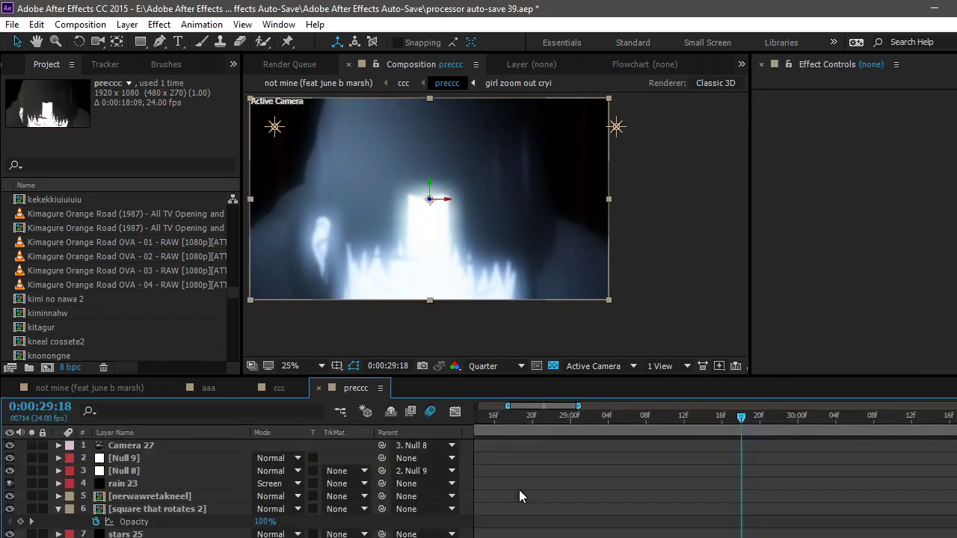
pyautogui.scroll(-15, 240, 486)
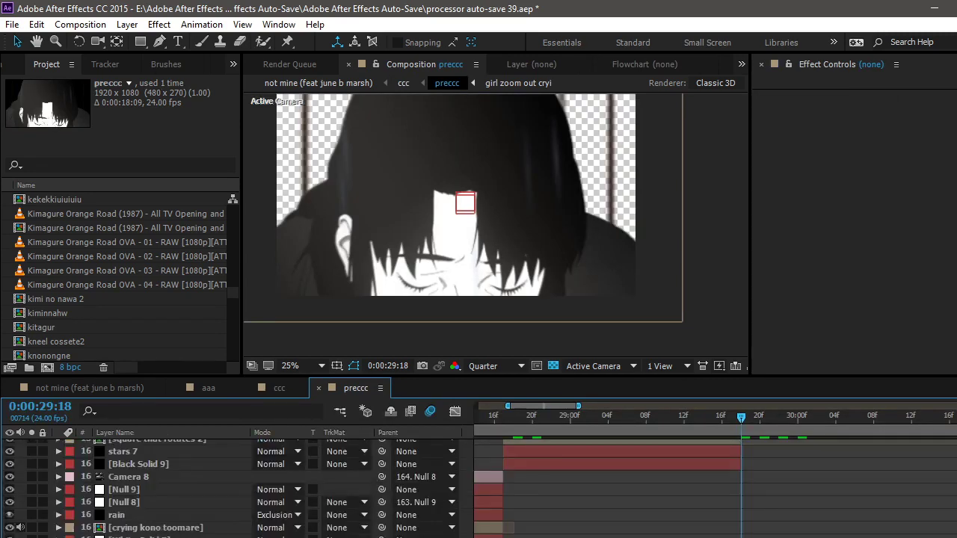
pyautogui.scroll(4, 239, 488)
pyautogui.scroll(-2, 239, 488)
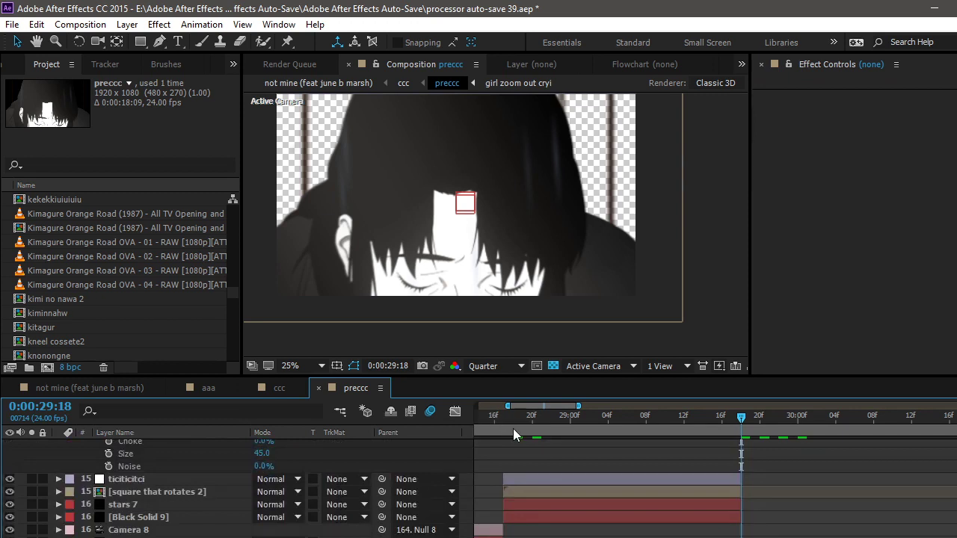
# Step: View preccc at frame 0:00:28:18 and examine the ticiticitci layer's Tint, Box Blur and Curves effects
pyautogui.click(513, 428)
pyautogui.click(522, 474)
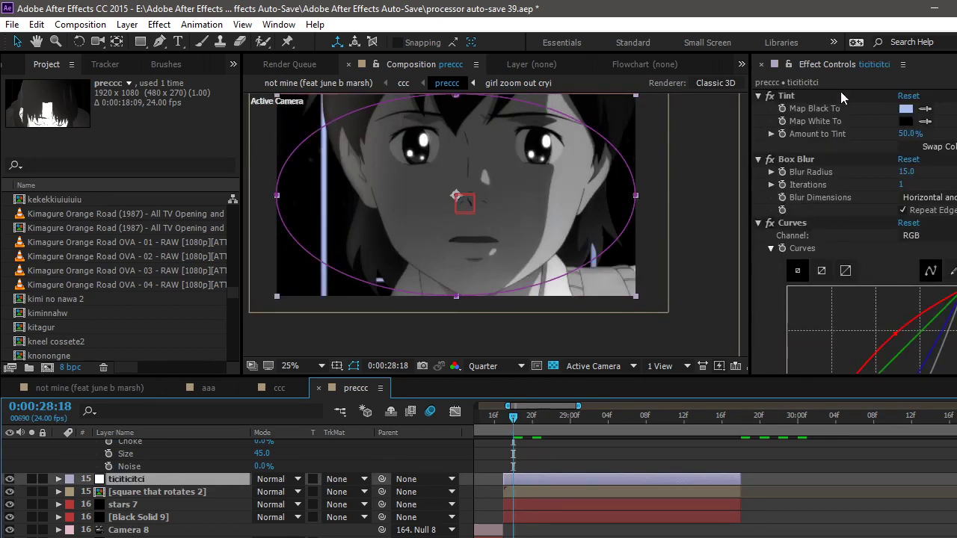
pyautogui.click(801, 97)
pyautogui.click(807, 160)
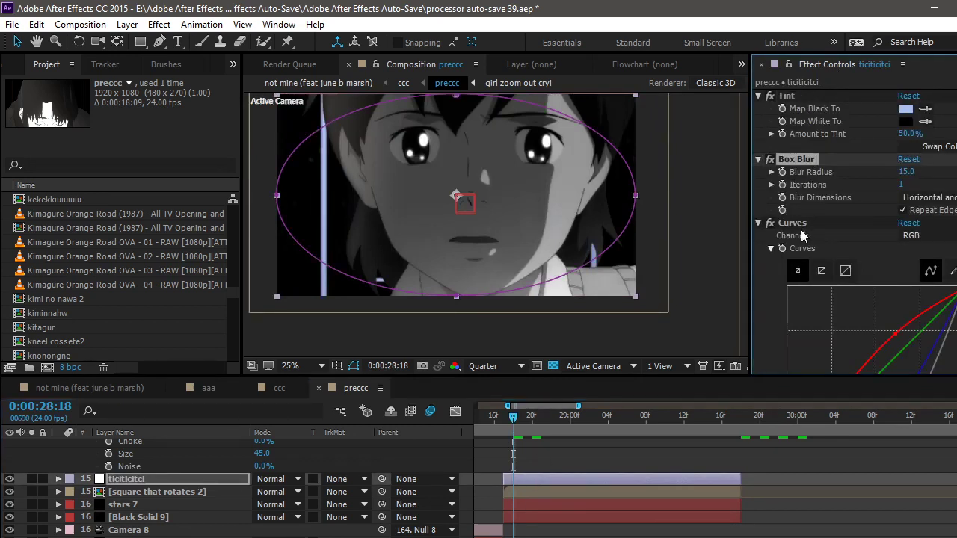
pyautogui.click(799, 223)
# Step: Reveal ticiticitci's Opacity keyframes and preview the flicker from 0:00:29:03, ending on frame 0:00:29:06
pyautogui.press('t')
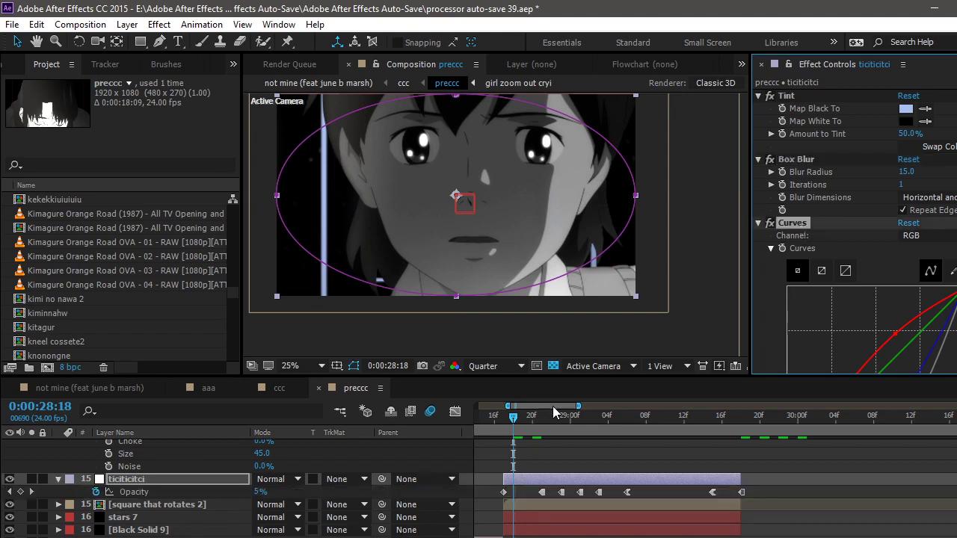
pyautogui.click(598, 415)
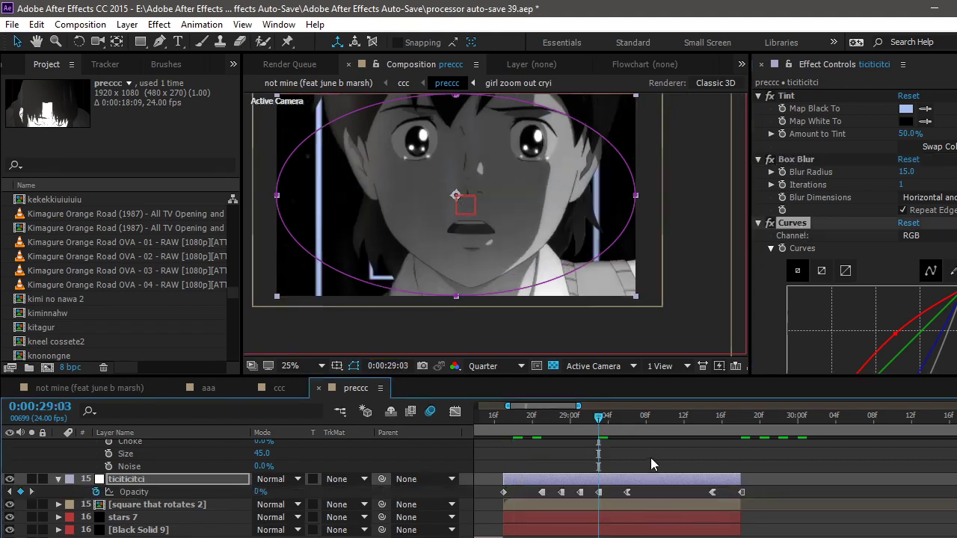
pyautogui.press('space')
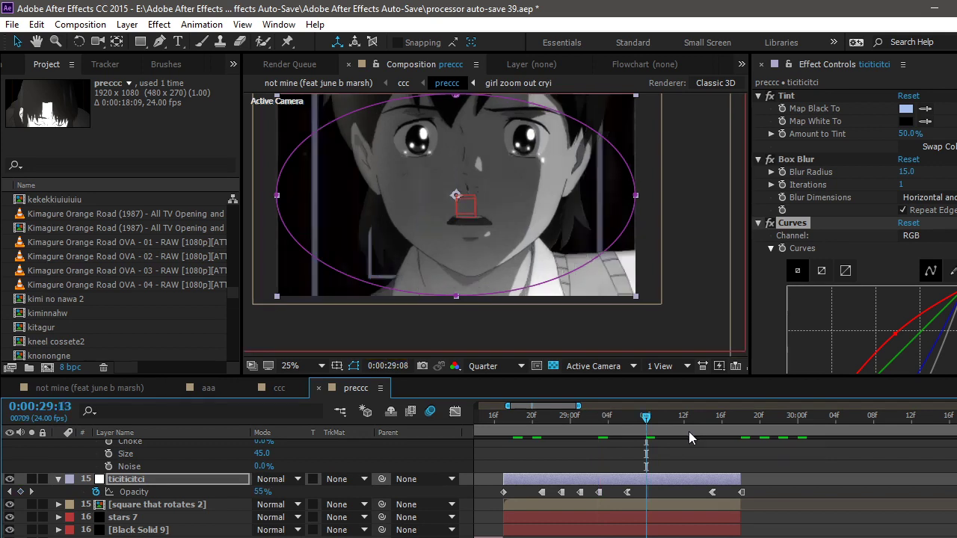
pyautogui.click(598, 427)
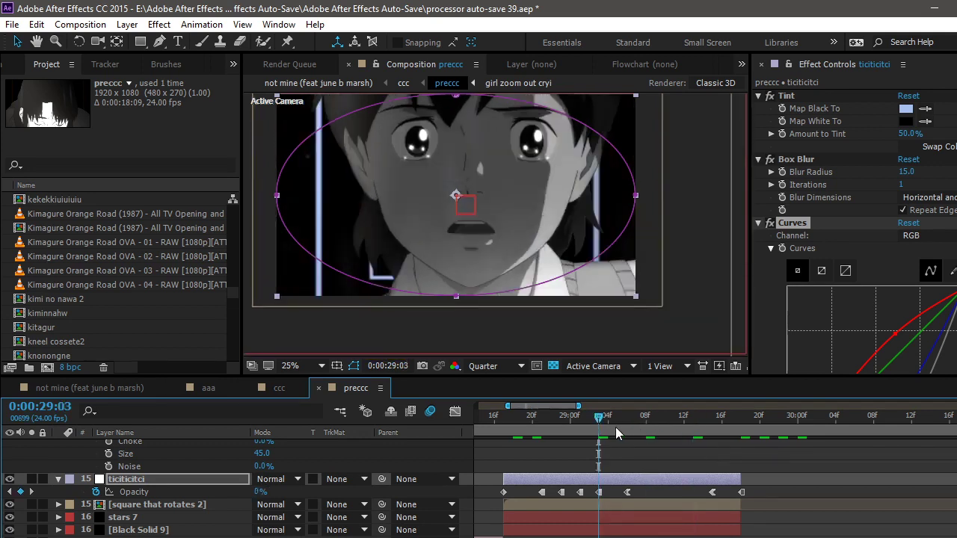
pyautogui.click(627, 426)
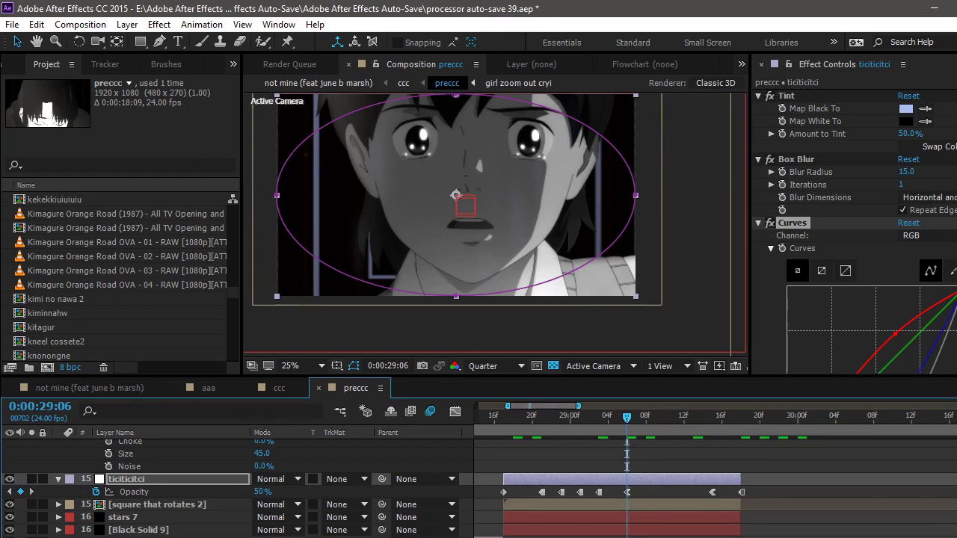
# Step: Select the rain 5 layer below Camera 9 and its nulls and examine its BCC Rain effect settings
pyautogui.scroll(-10, 718, 489)
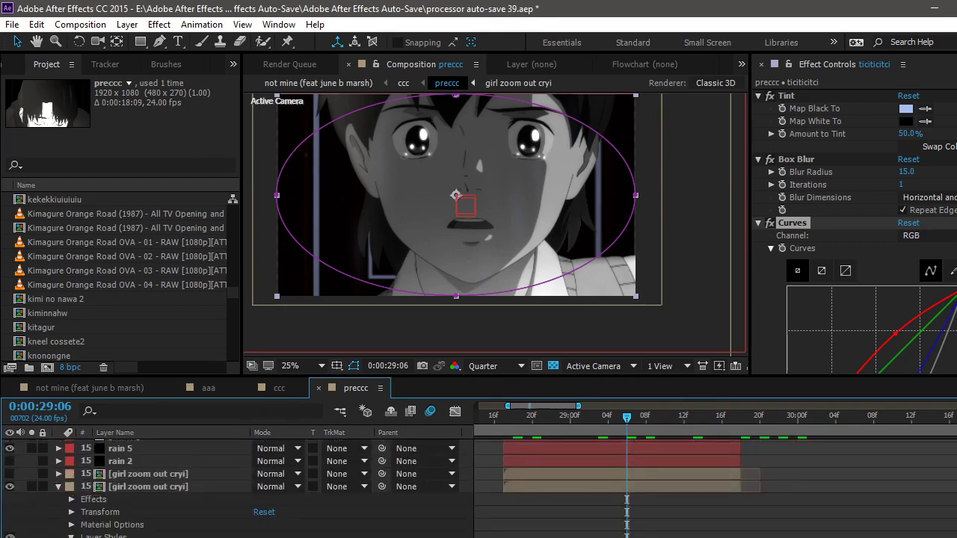
pyautogui.scroll(5, 718, 489)
pyautogui.click(144, 517)
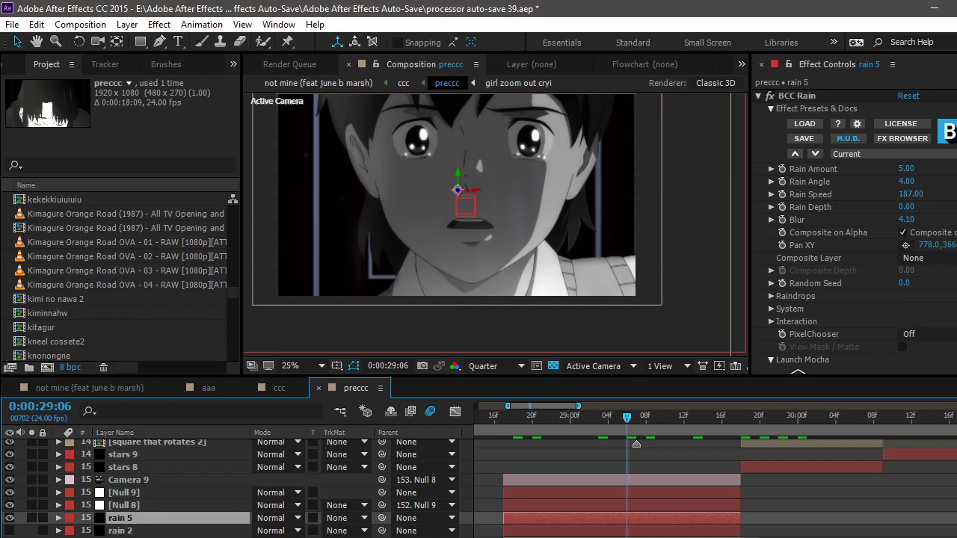
pyautogui.click(819, 97)
pyautogui.click(758, 96)
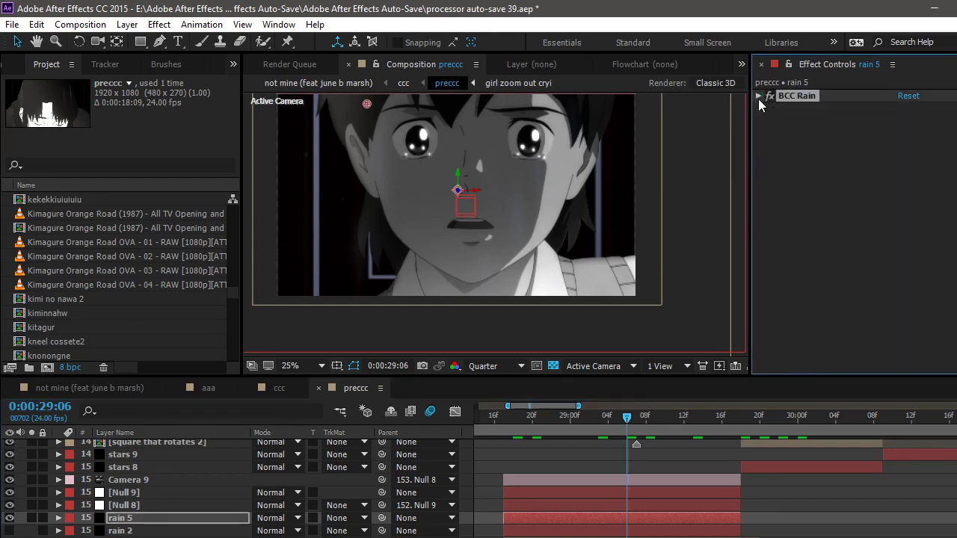
pyautogui.click(759, 97)
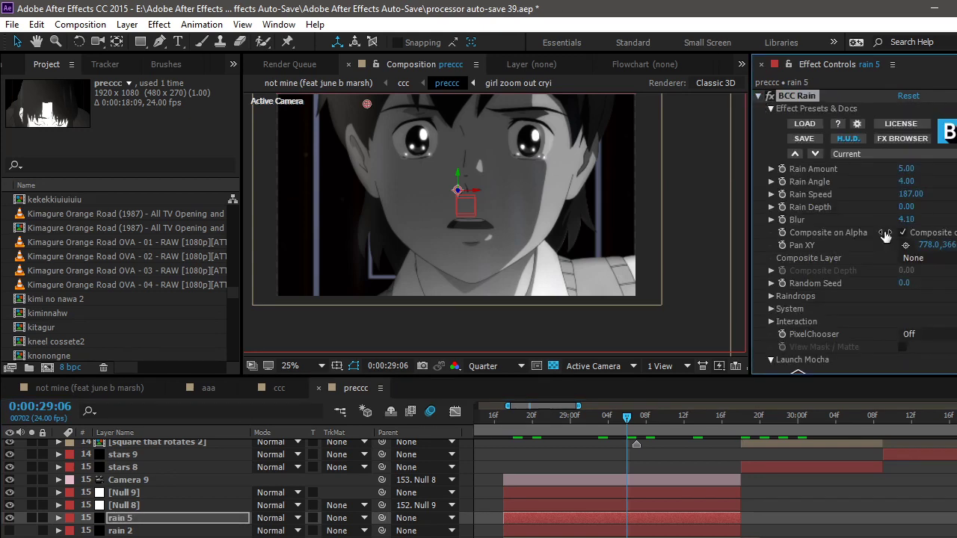
# Step: View the following shot in preccc at 0:00:29:18 and 0:00:29:22, and play the composition up to 0:00:30:14
pyautogui.click(742, 423)
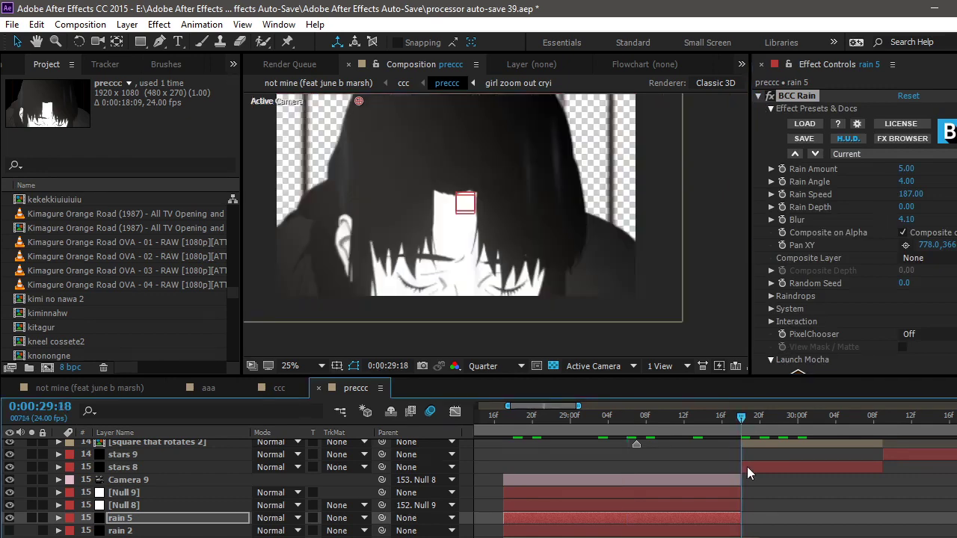
pyautogui.click(781, 425)
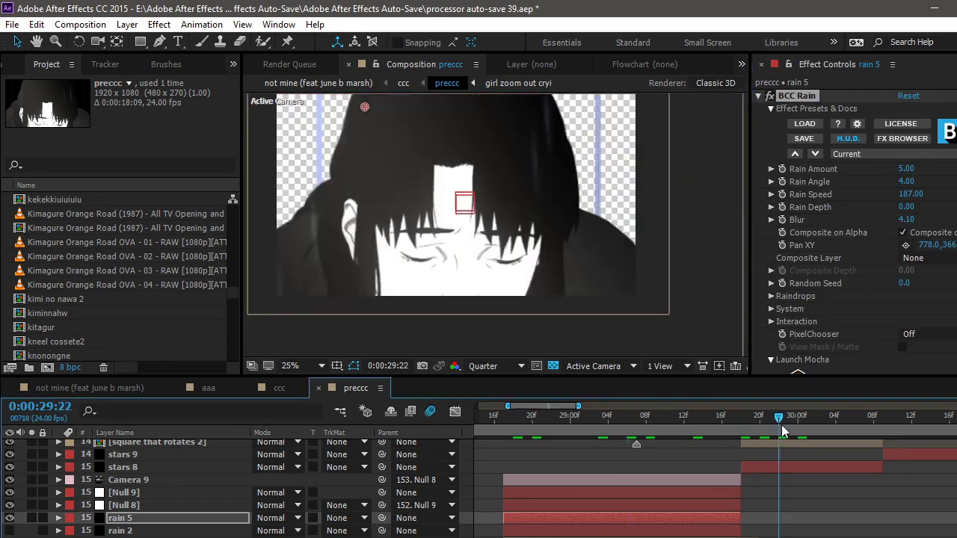
pyautogui.click(885, 429)
pyautogui.press('space')
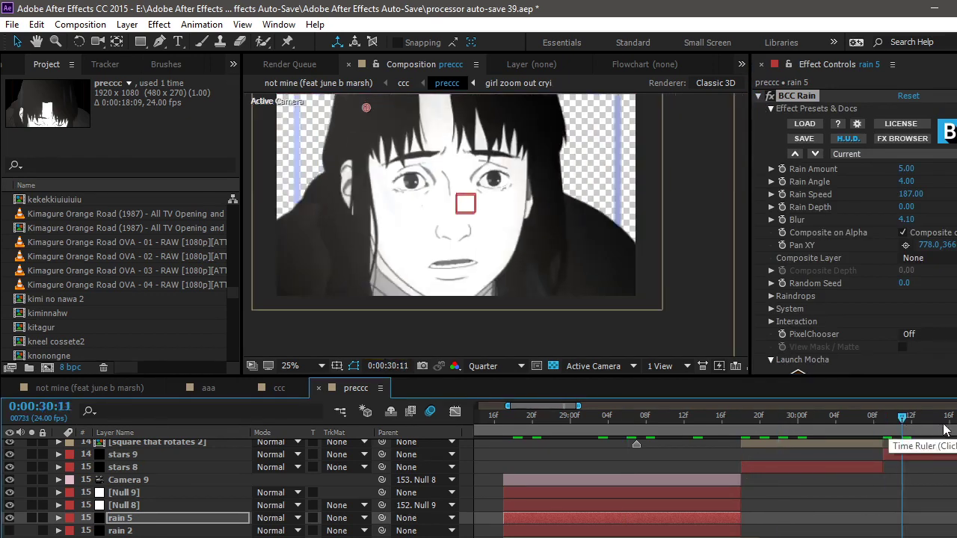
pyautogui.press('space')
pyautogui.click(930, 423)
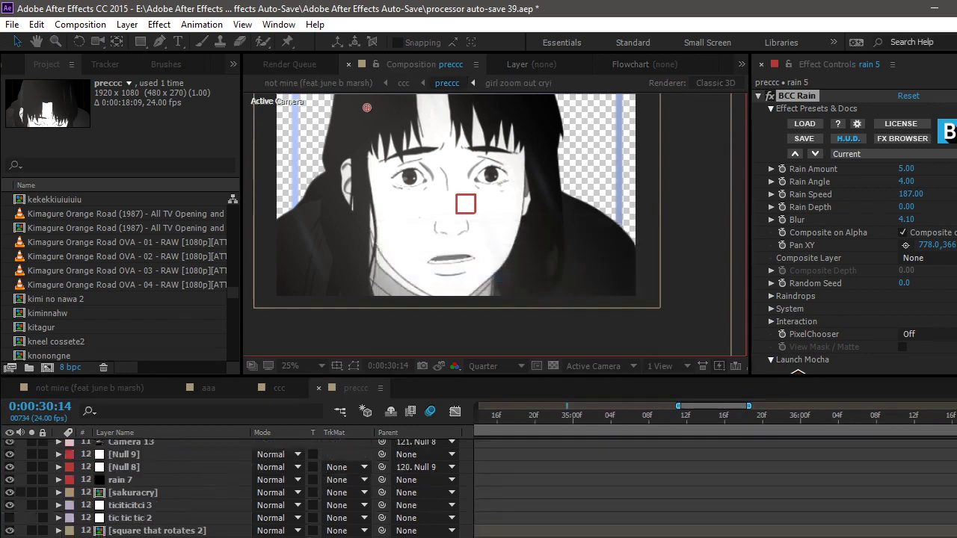
# Step: View the Camera 16 shot in preccc at frames 0:00:35:02 and 0:00:35:05 and on towards its end
pyautogui.click(592, 425)
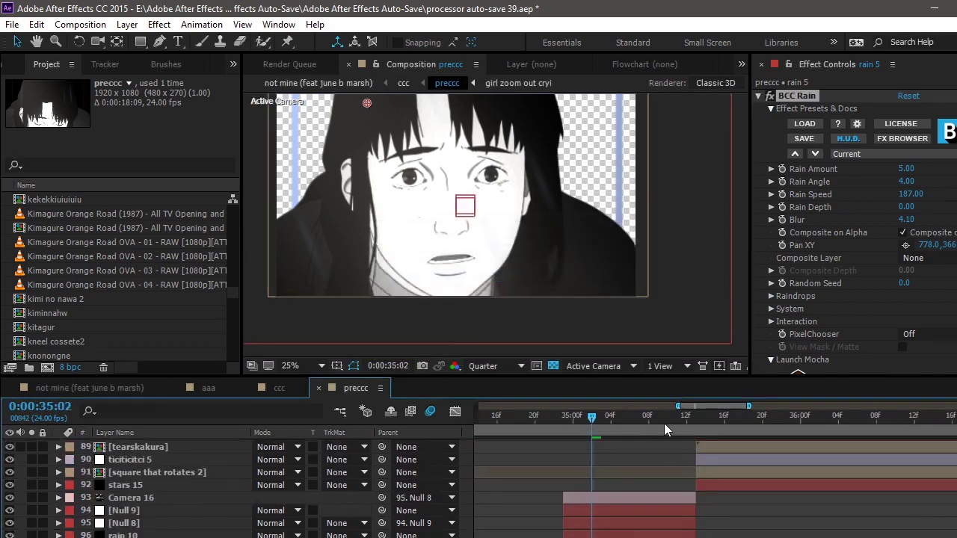
pyautogui.click(664, 423)
pyautogui.click(620, 419)
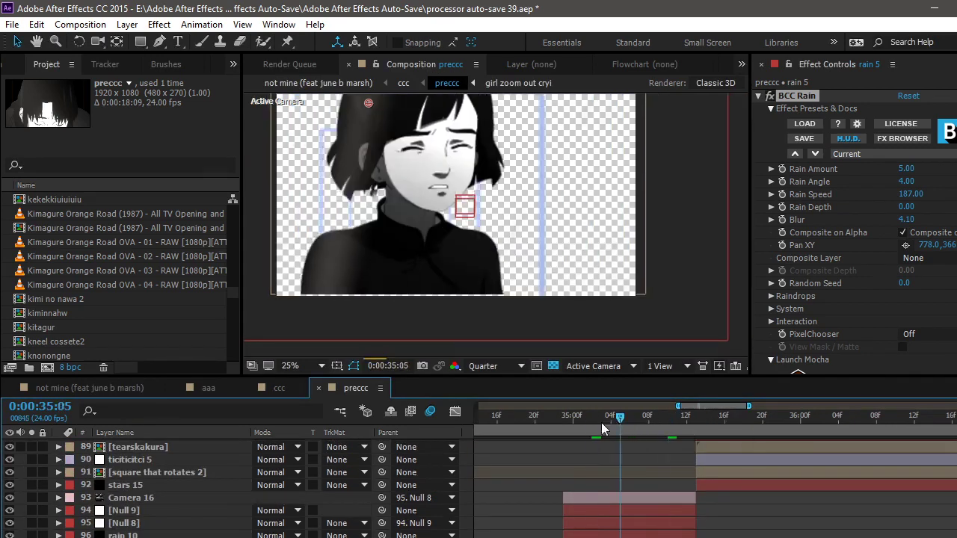
pyautogui.click(591, 423)
pyautogui.click(655, 423)
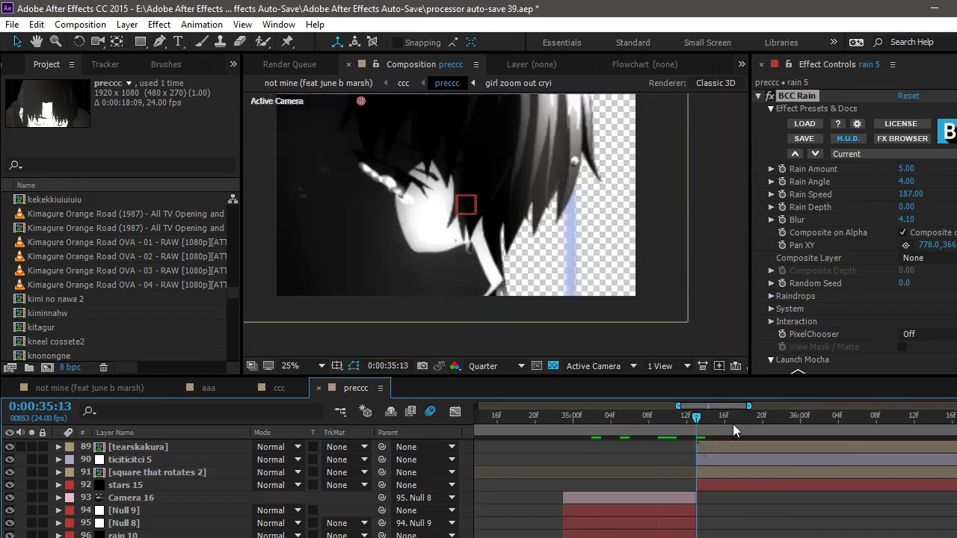
# Step: View the tearskakura shot through frame 0:00:36:14 and continue to the next shot at 0:00:36:20
pyautogui.click(733, 423)
pyautogui.click(799, 422)
pyautogui.click(932, 424)
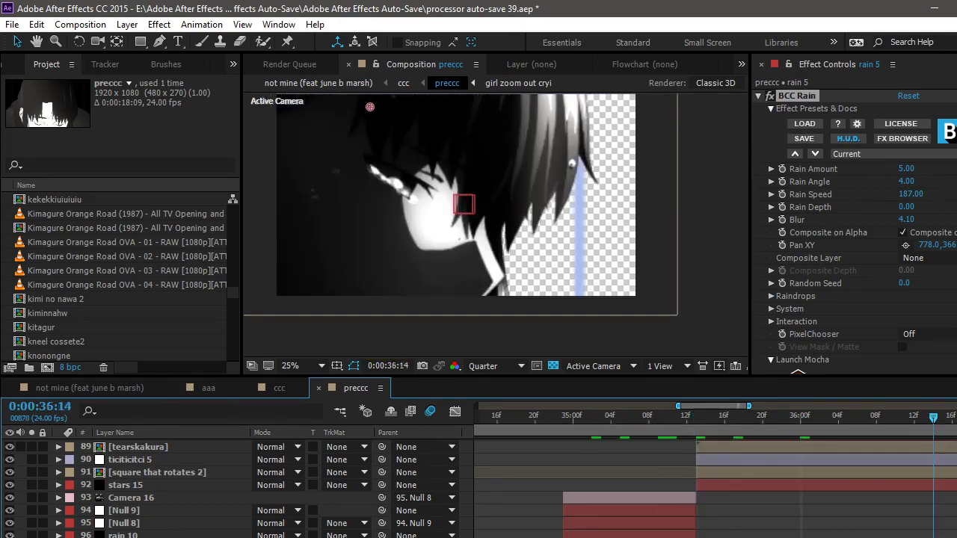
pyautogui.click(955, 425)
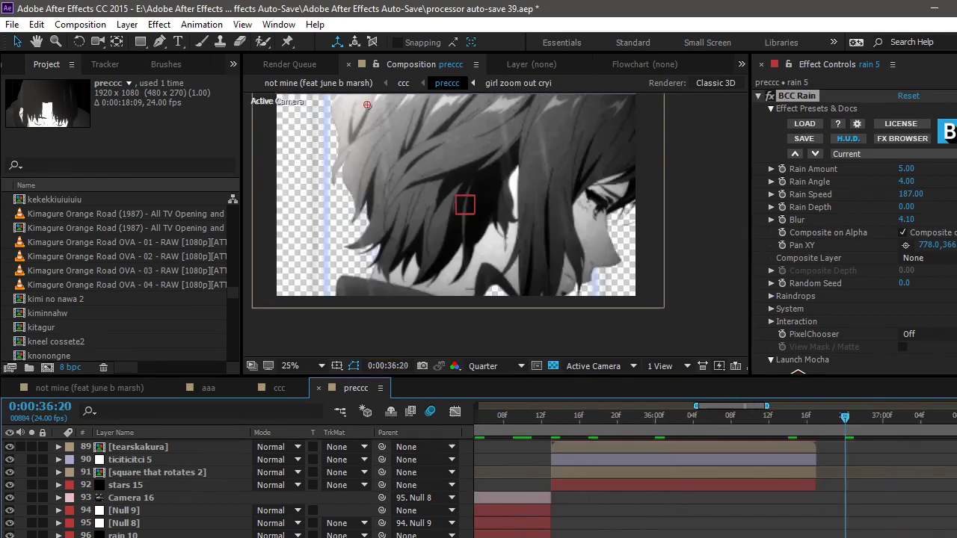
# Step: View preccc at frame 0:00:37:23 and advance frame by frame to 0:00:38:11
pyautogui.scroll(10, 779, 479)
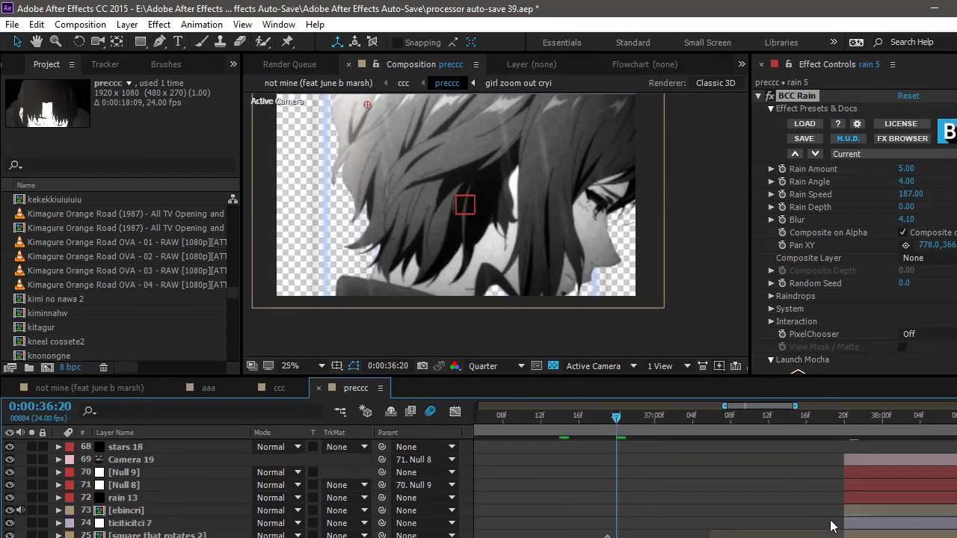
pyautogui.click(779, 427)
pyautogui.click(876, 424)
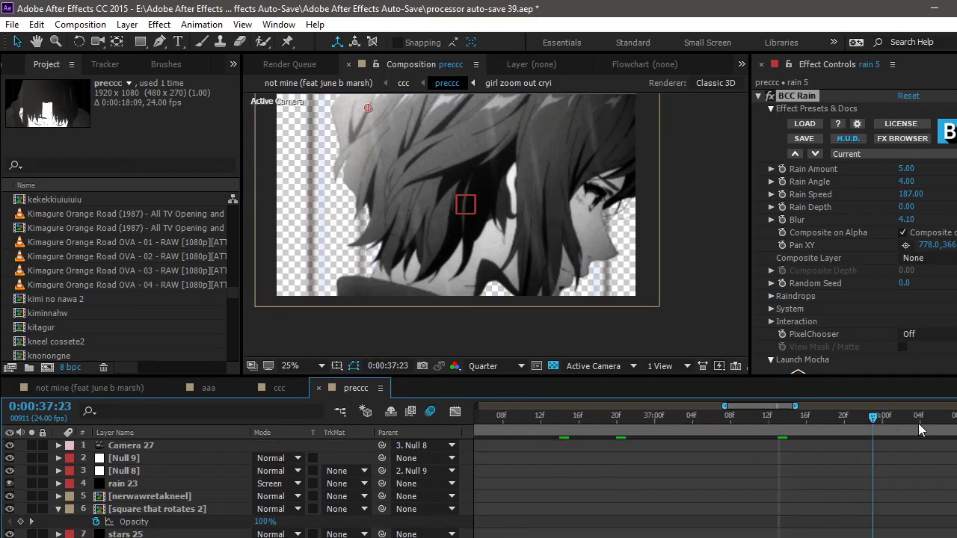
pyautogui.click(948, 425)
pyautogui.press('pagedown')
pyautogui.press('pagedown')
pyautogui.press('pagedown')
pyautogui.press('pagedown')
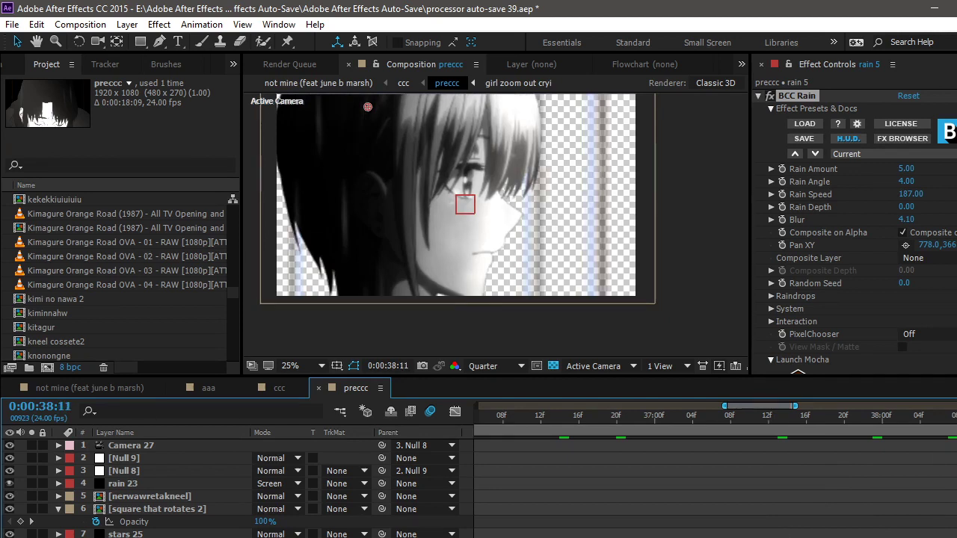
# Step: View preccc from 0:00:38:22 to 0:00:39:07 and browse the layer stack down to the layers of that shot
pyautogui.hscroll(3, 945, 419)
pyautogui.click(905, 418)
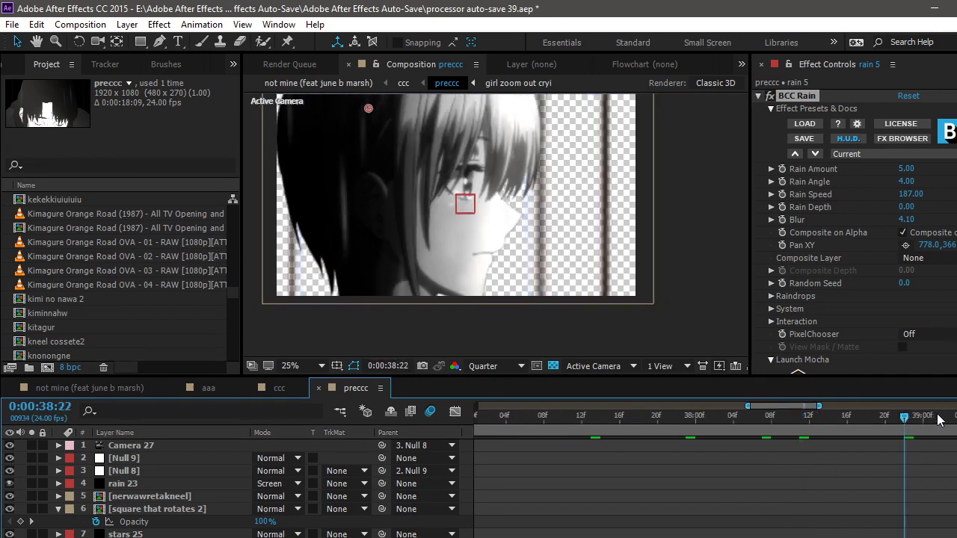
pyautogui.moveTo(904, 419); pyautogui.dragTo(956, 419)
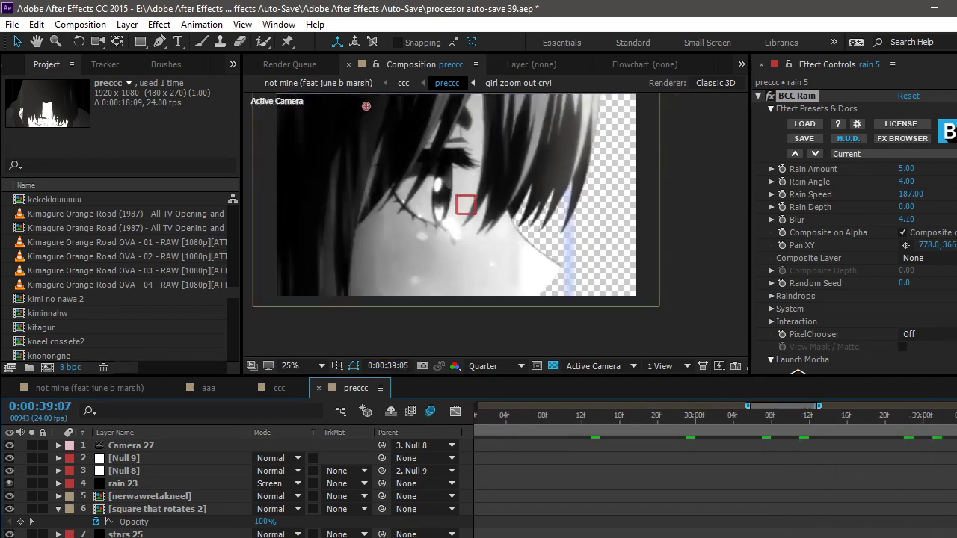
pyautogui.hscroll(5, 873, 523)
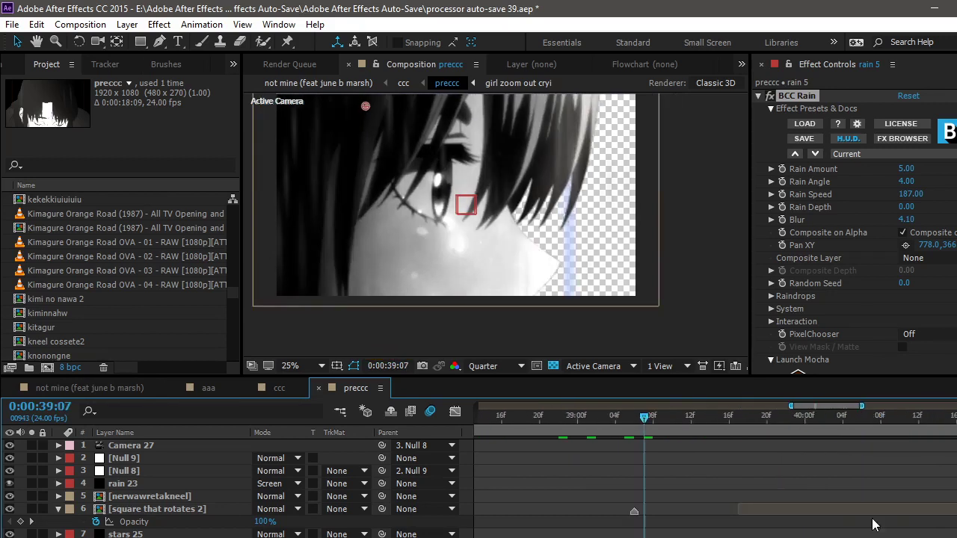
pyautogui.scroll(-15, 666, 509)
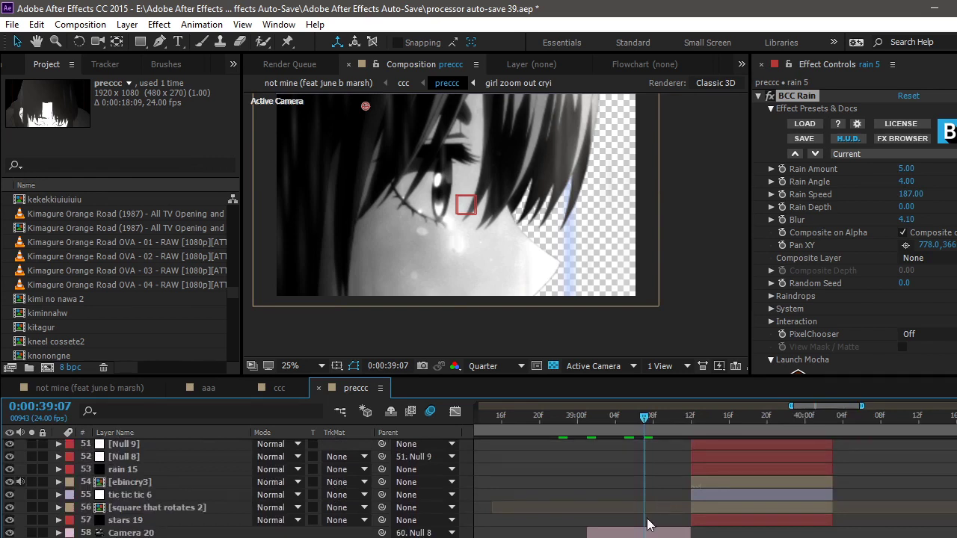
# Step: Select the Null 9 layer of the shot at 0:00:39:07 and reveal its Position property with the wiggle(1,20) expression
pyautogui.click(460, 199)
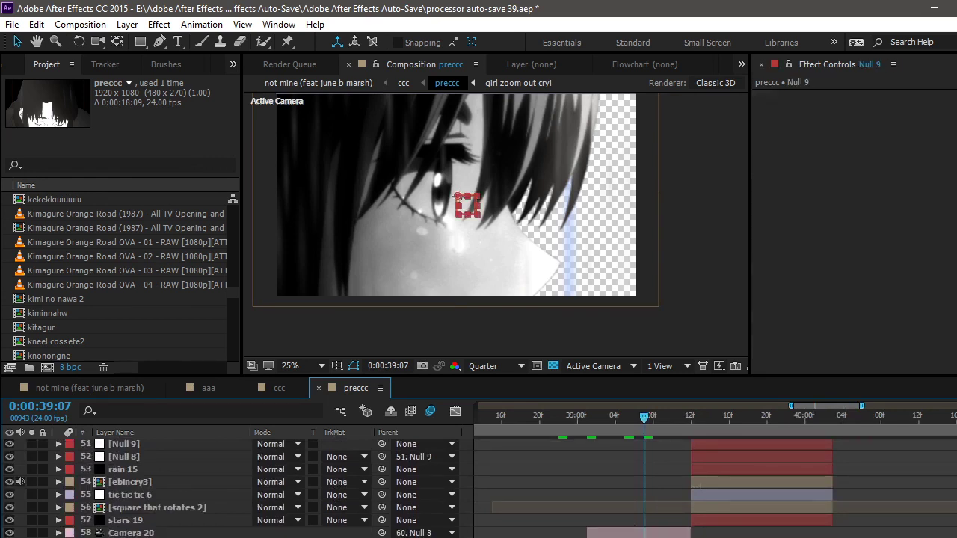
pyautogui.scroll(-3, 478, 489)
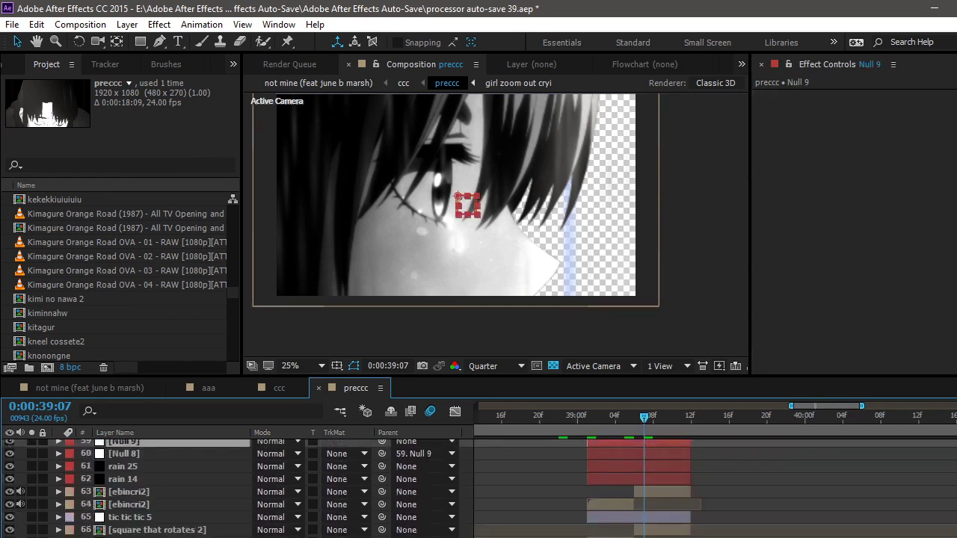
pyautogui.press('p')
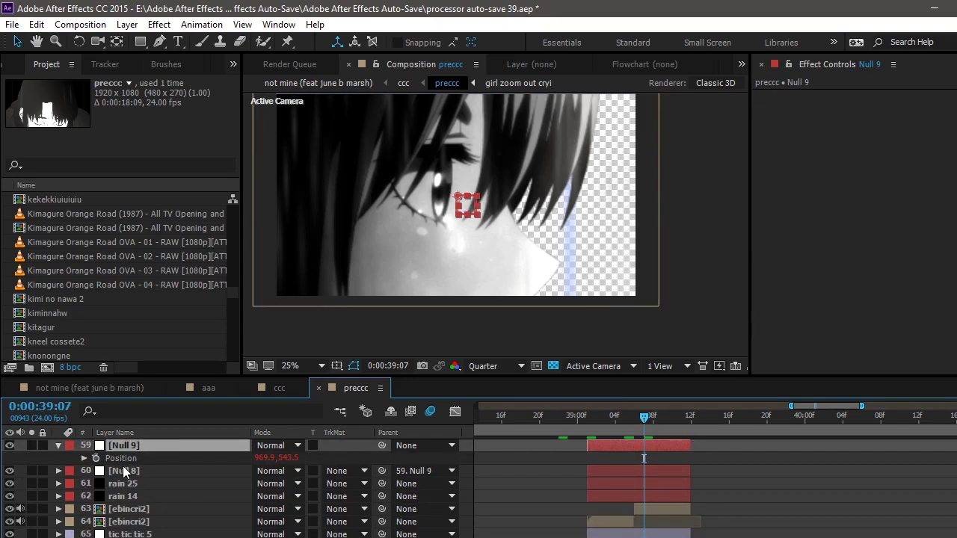
pyautogui.keyDown('alt'); pyautogui.click(95, 457); pyautogui.keyUp('alt')
pyautogui.write('wiggle(1,20)')
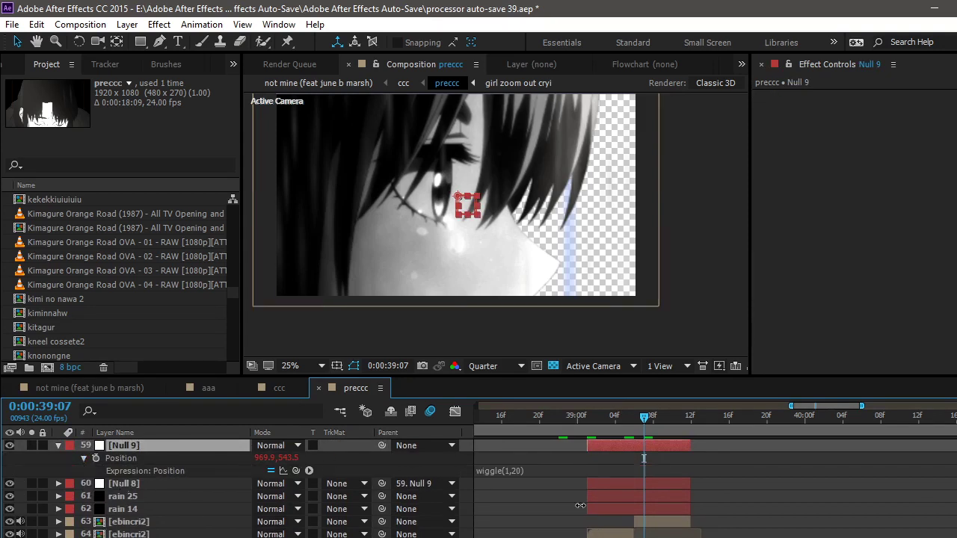
# Step: View preccc up to the shot at 0:00:40:19 and close the preccc timeline
pyautogui.moveTo(706, 427); pyautogui.dragTo(805, 427)
pyautogui.press('space')
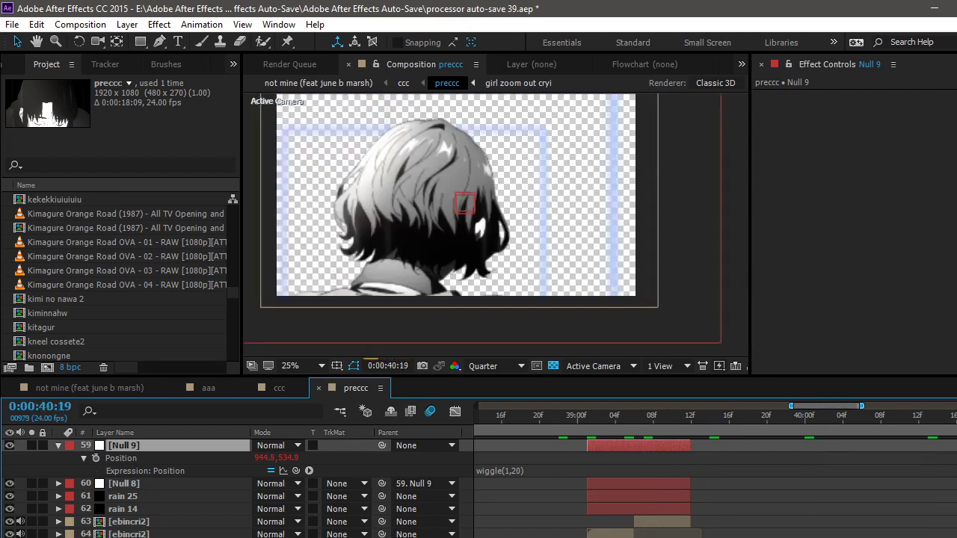
pyautogui.click(317, 389)
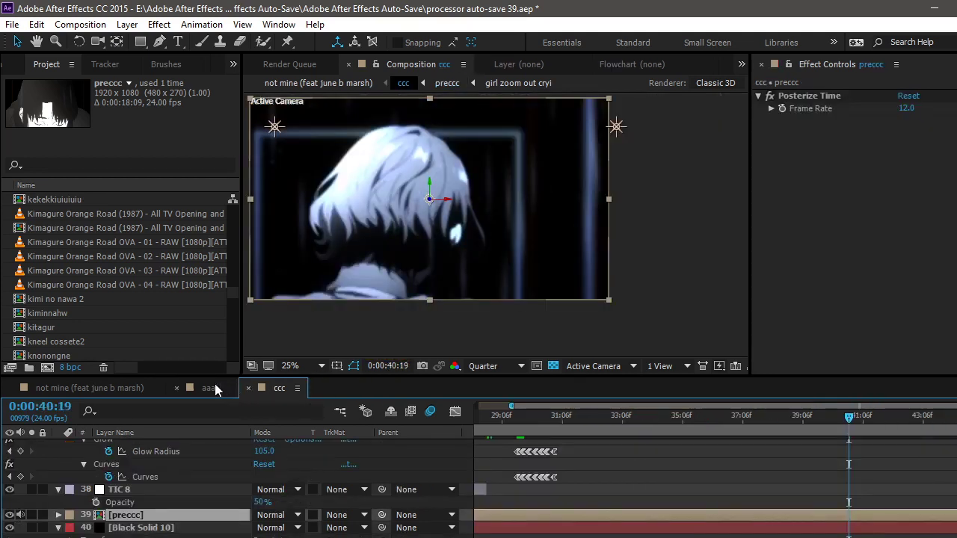
# Step: In the "not mine (feat june b marsh)" composition, go to 0:00:47:15 and open the DDD precomp
pyautogui.click(84, 387)
pyautogui.click(750, 417)
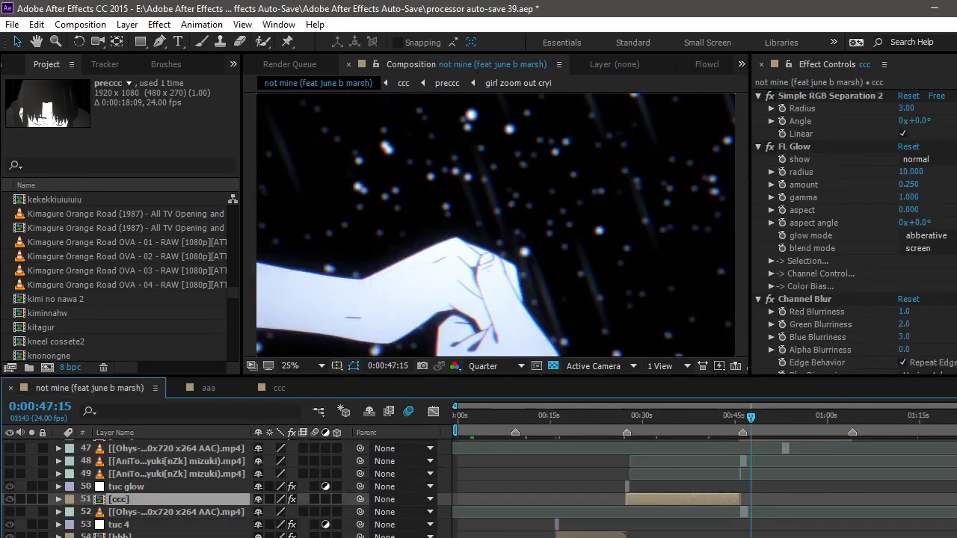
pyautogui.scroll(3, 767, 516)
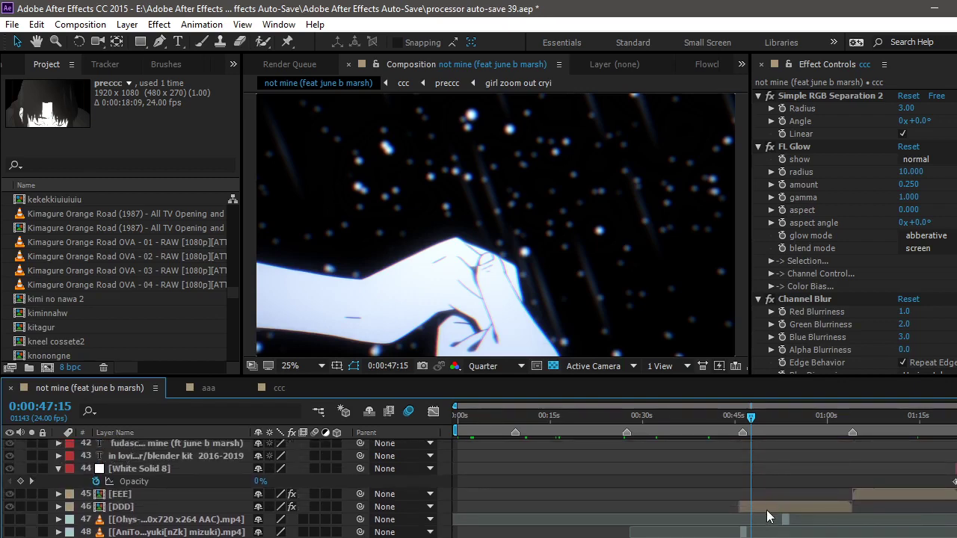
pyautogui.doubleClick(759, 506)
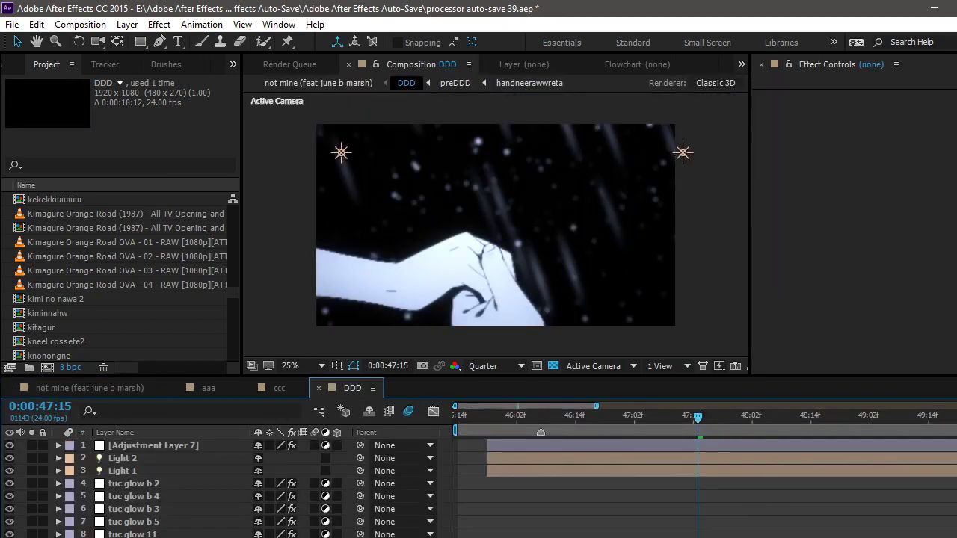
# Step: Reveal the keyframed properties of DDD's layers down to tac color 8 and view the shots from 0:00:47:00 to 0:00:47:15
pyautogui.press('u')
pyautogui.scroll(-10, 479, 486)
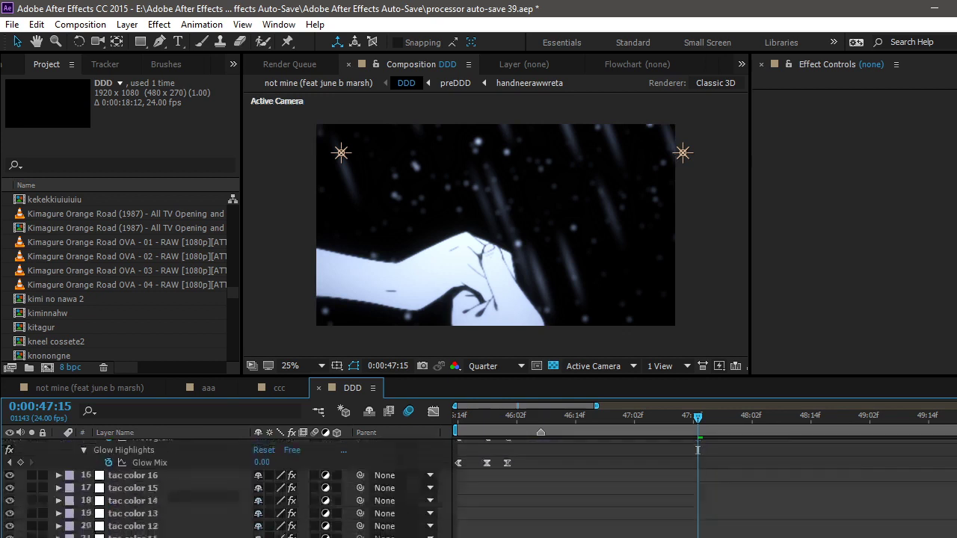
pyautogui.click(576, 418)
pyautogui.click(626, 418)
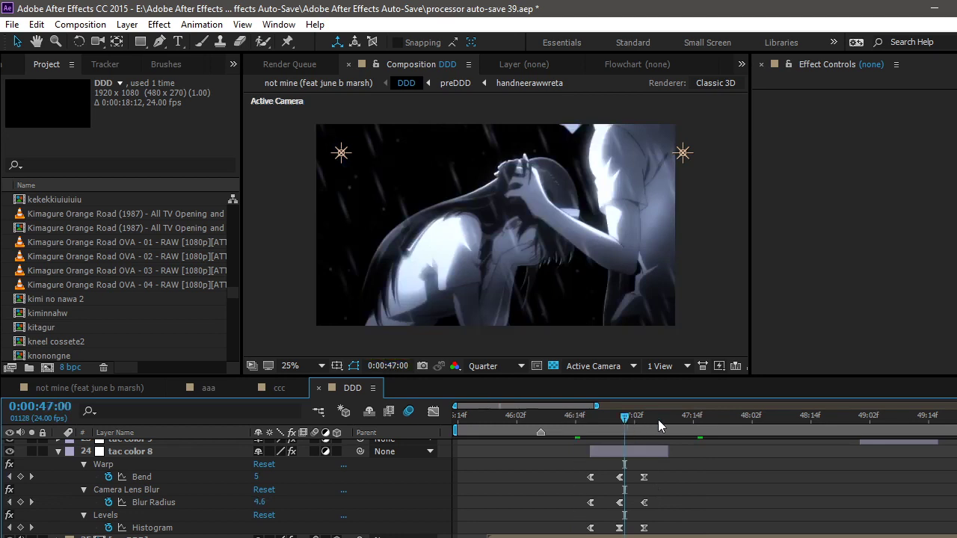
pyautogui.click(659, 419)
pyautogui.click(776, 419)
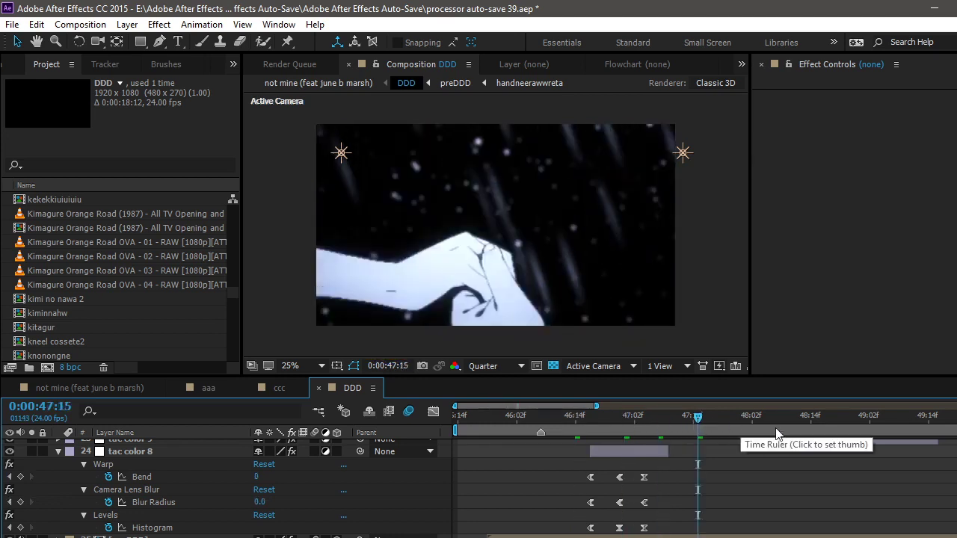
# Step: View the DDD shots at 0:00:48:19, 0:00:49:06 and 0:00:50:20
pyautogui.click(835, 428)
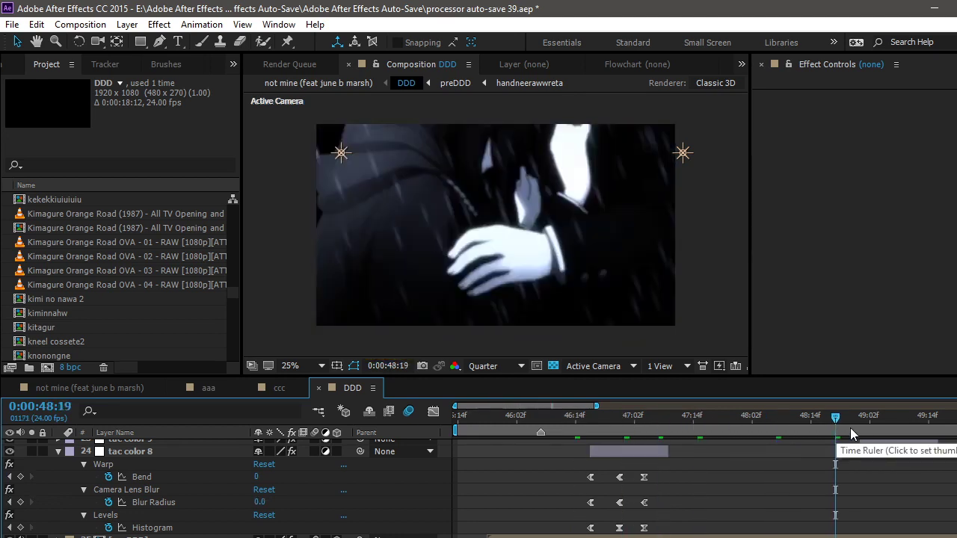
pyautogui.click(849, 428)
pyautogui.click(888, 429)
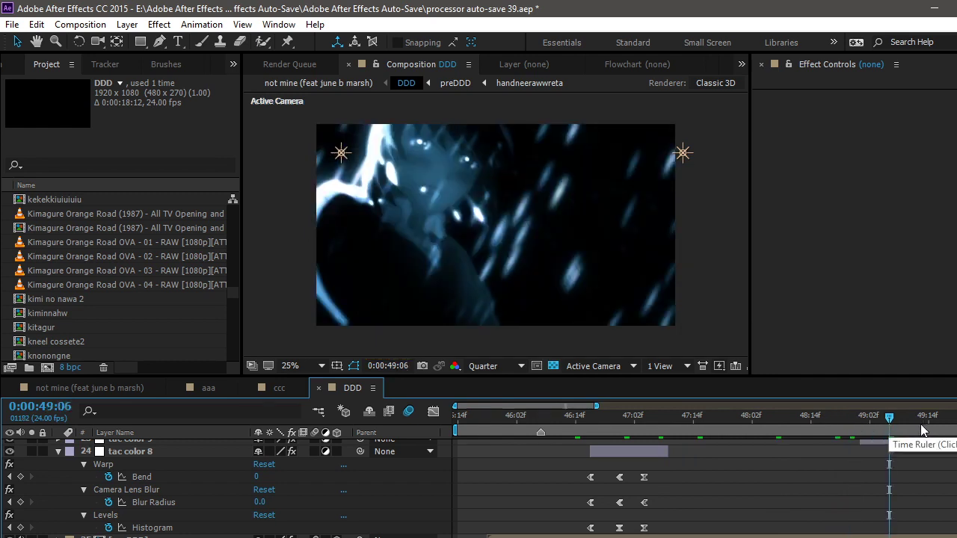
pyautogui.hscroll(5, 575, 427)
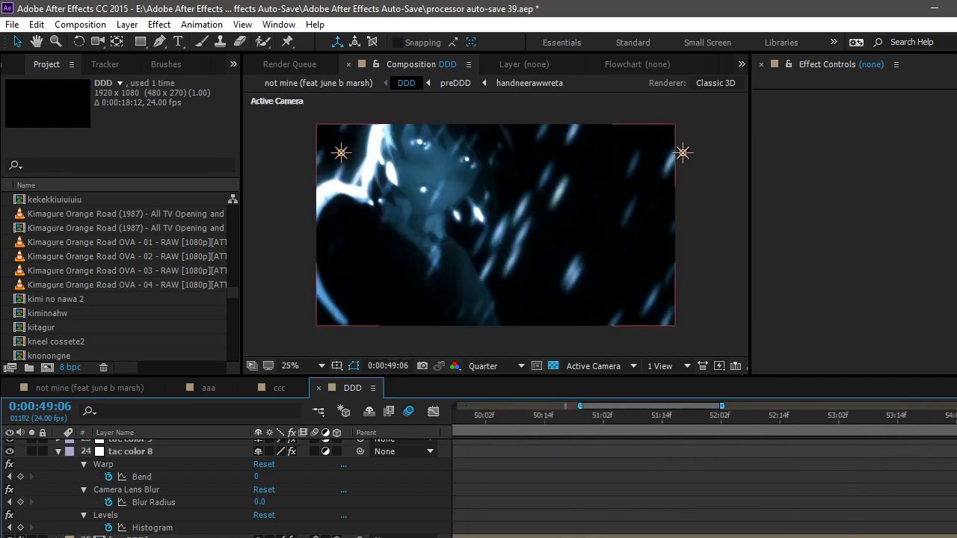
pyautogui.click(573, 427)
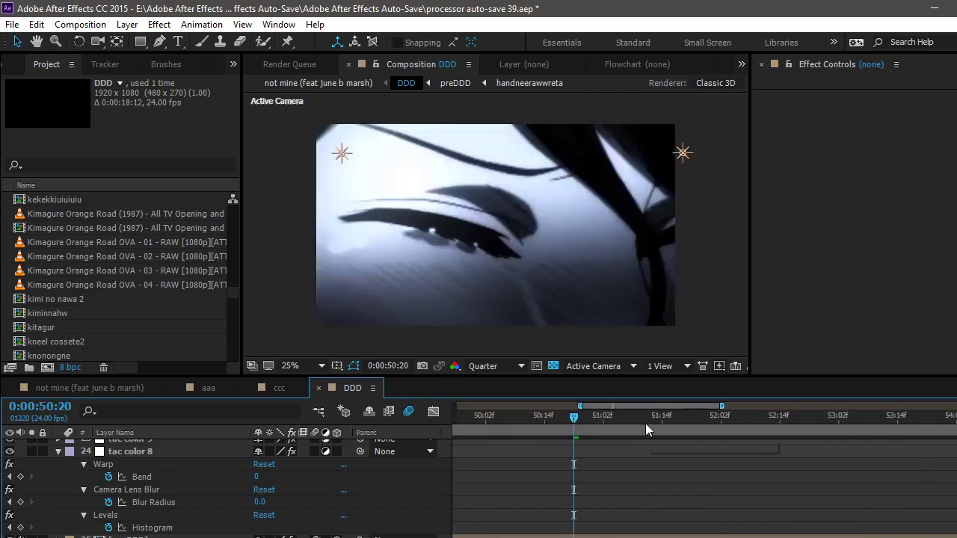
# Step: Preview the DDD composition at several frames between about 0:00:51:11 and 0:00:52:14, ending at 0:00:52:05
pyautogui.click(646, 423)
pyautogui.click(672, 420)
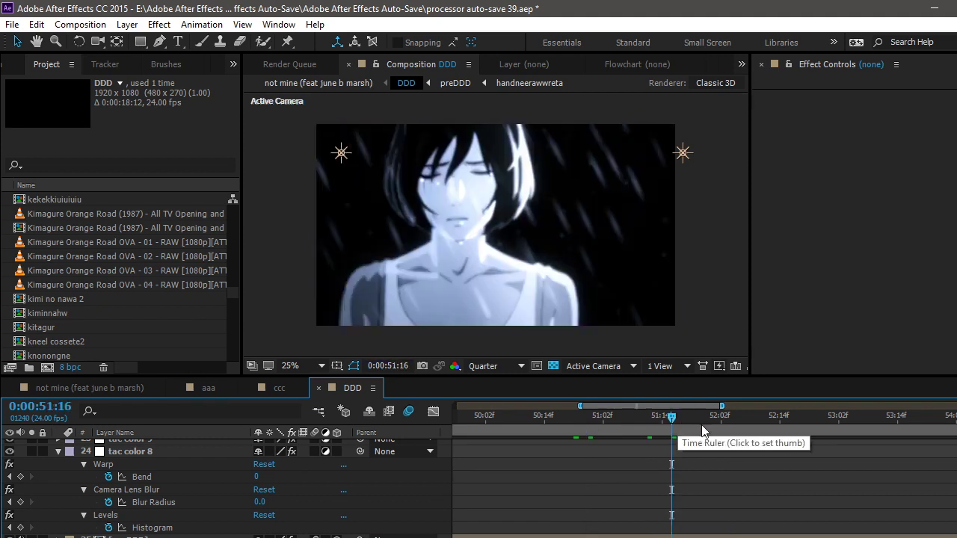
pyautogui.click(736, 424)
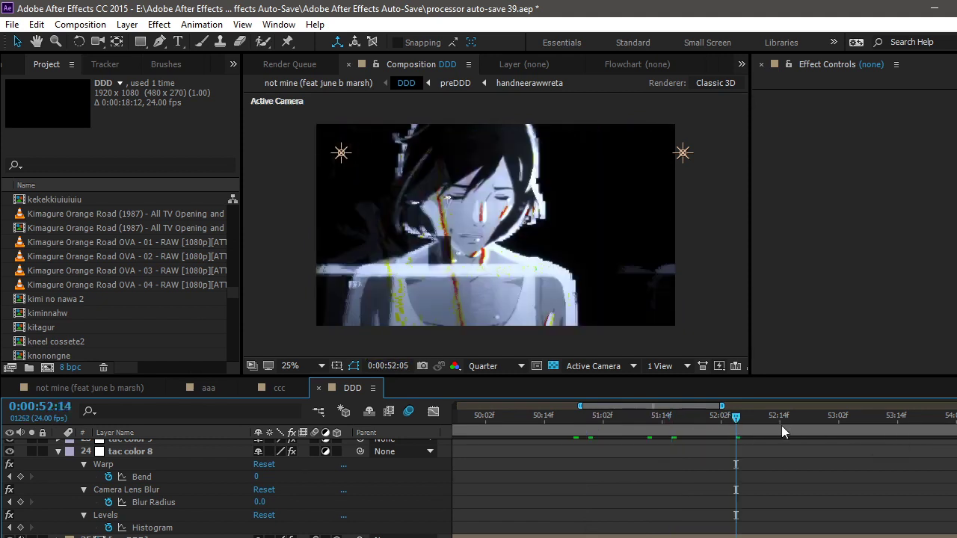
pyautogui.click(781, 425)
pyautogui.click(736, 425)
pyautogui.scroll(-3, 224, 486)
pyautogui.scroll(3, 224, 486)
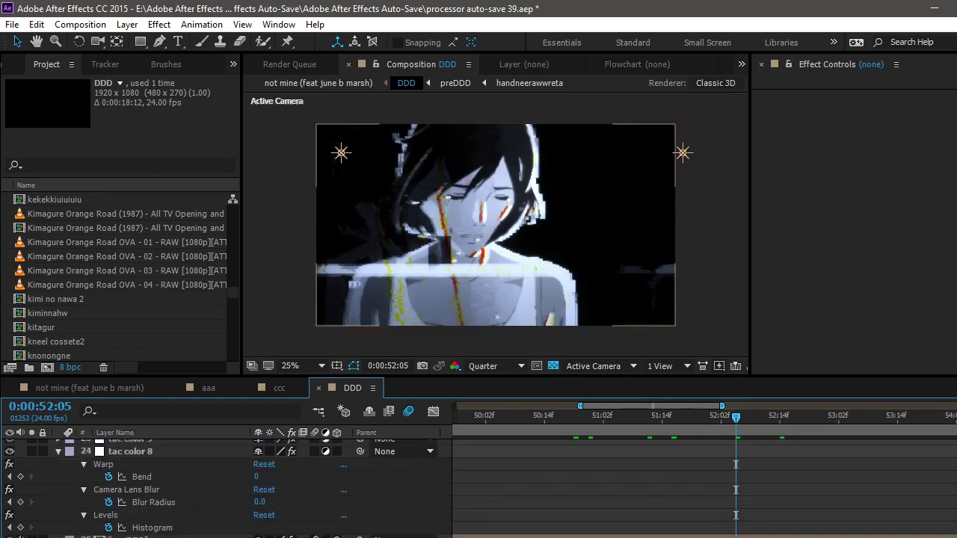
# Step: Open the preDDD precomposition and inspect the effects on its glitch and upper sadgirlmovin head layers
pyautogui.click(455, 82)
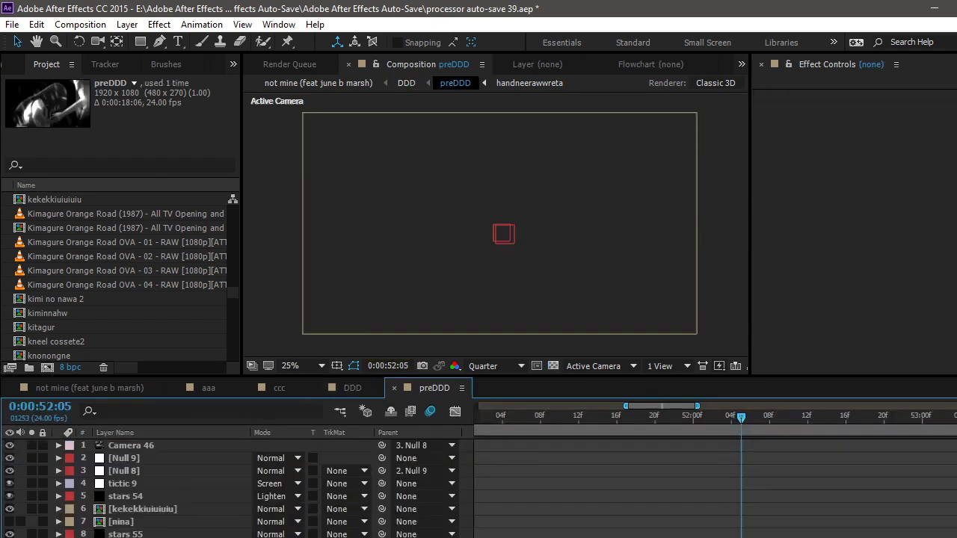
pyautogui.scroll(-20, 224, 485)
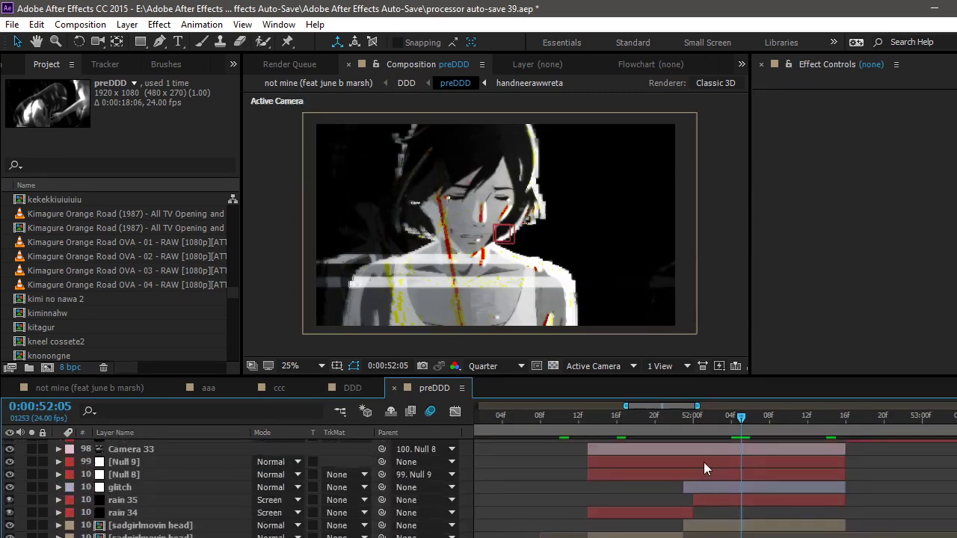
pyautogui.click(714, 483)
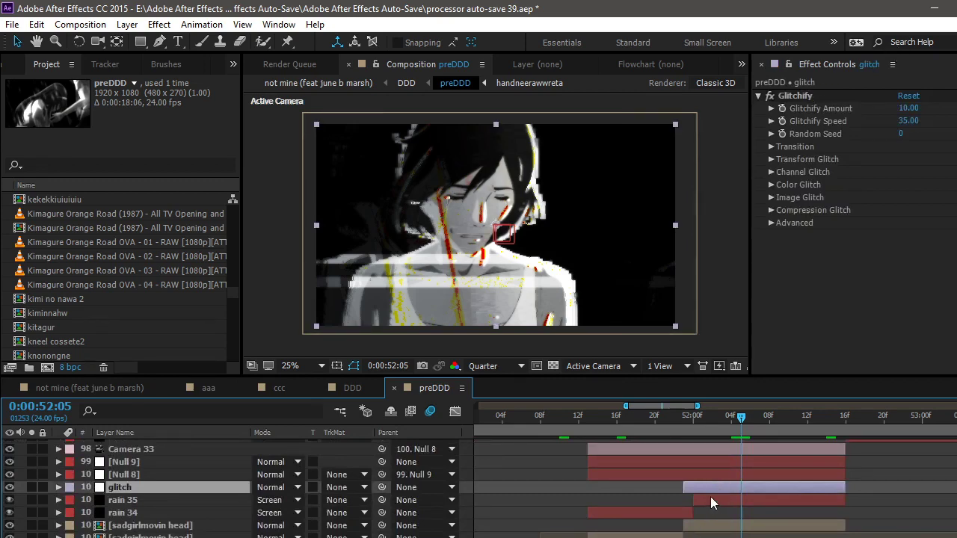
pyautogui.click(721, 525)
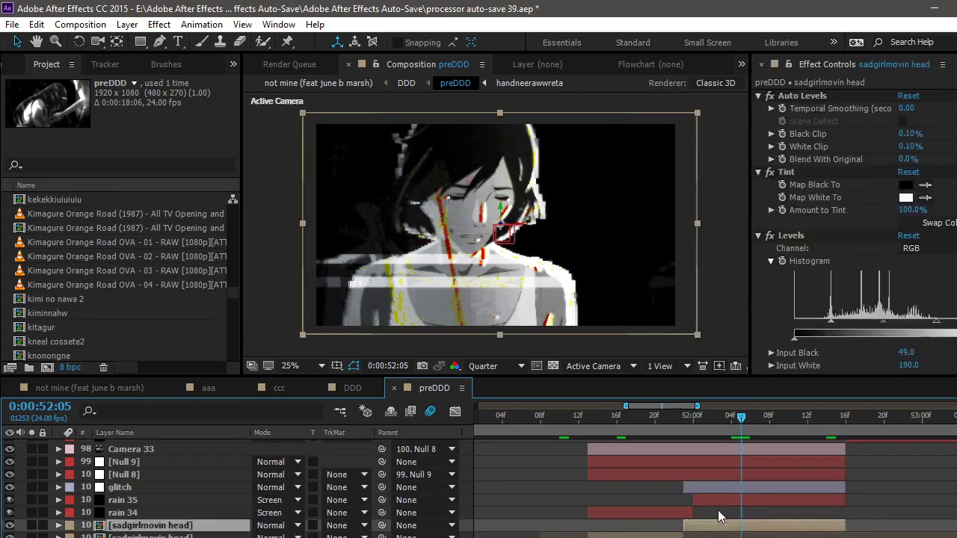
pyautogui.scroll(-10, 831, 159)
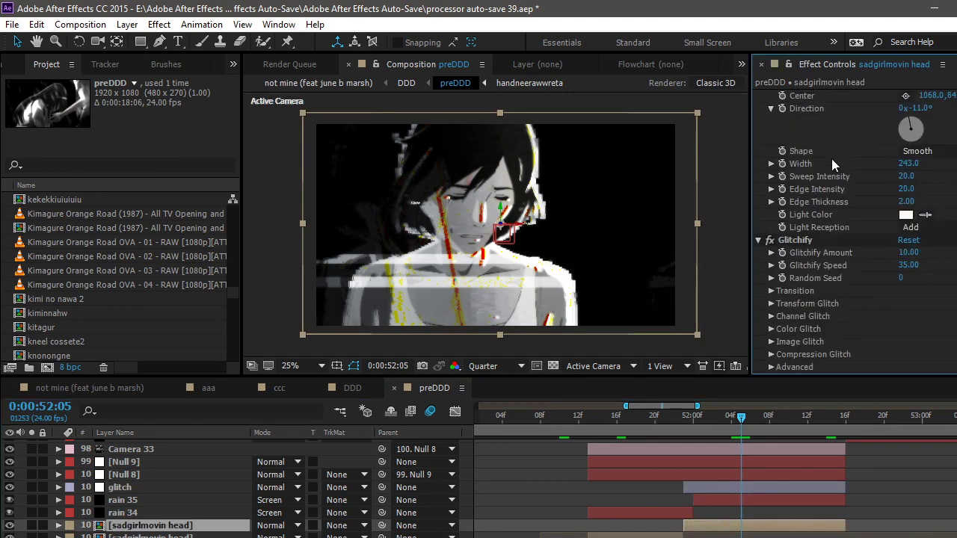
# Step: Compare the effects of the glitch layer with those of the upper sadgirlmovin head layer, moving the current time to 0:00:52:01
pyautogui.click(710, 488)
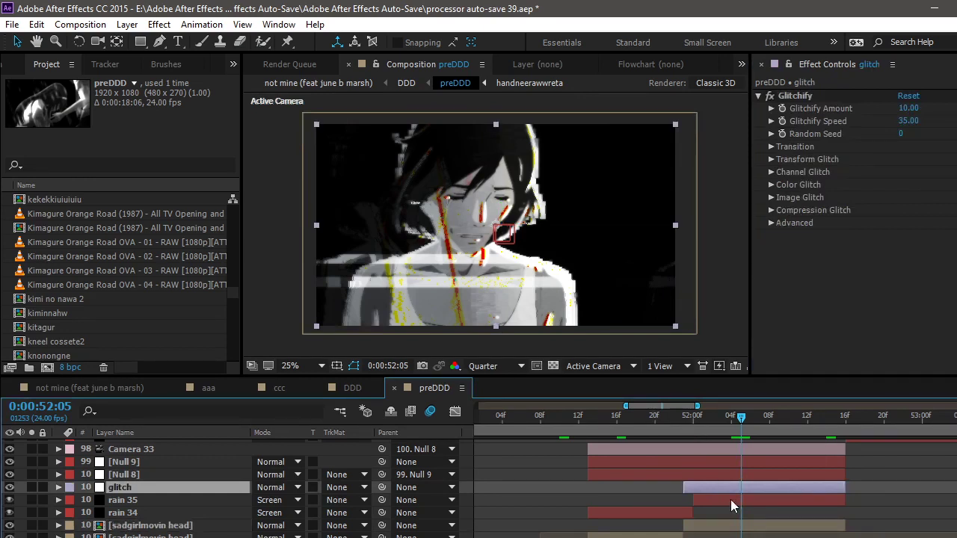
pyautogui.click(730, 523)
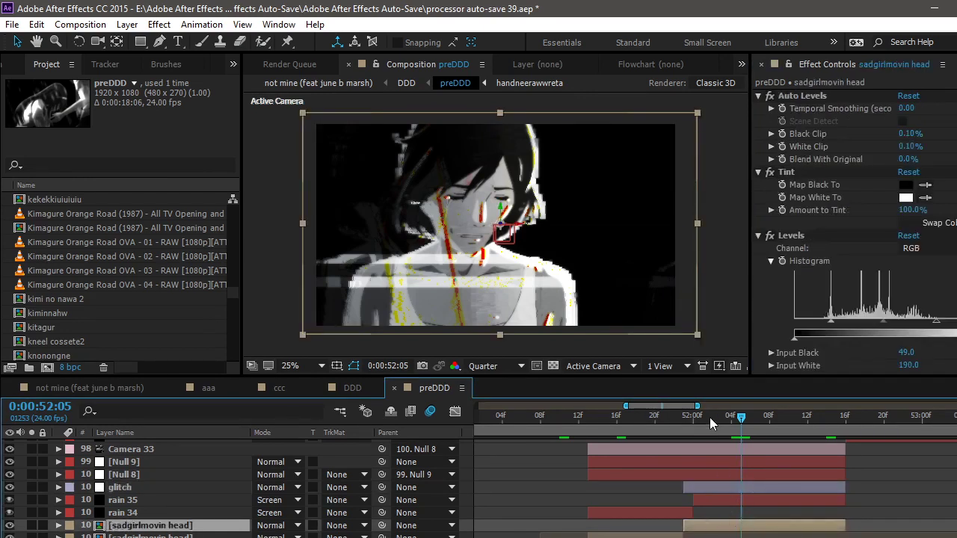
pyautogui.click(700, 424)
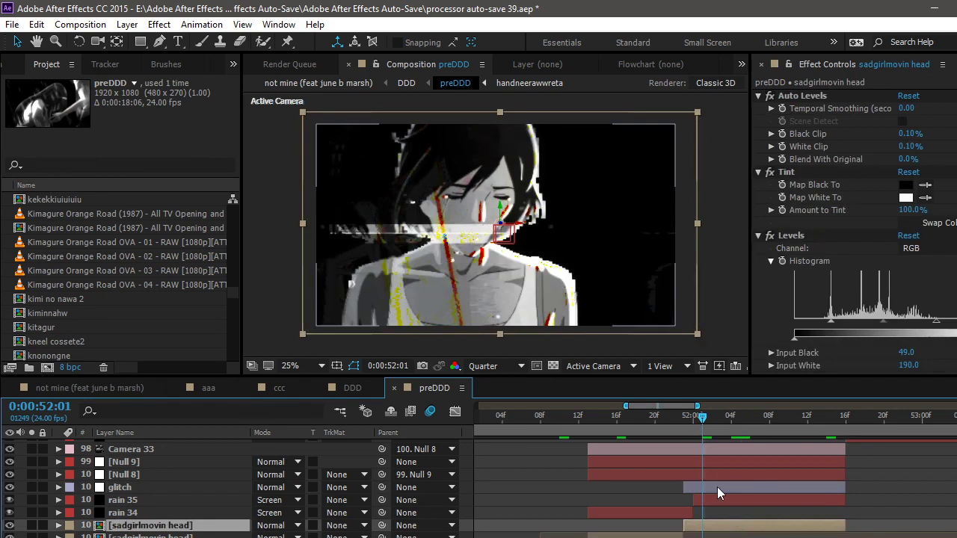
pyautogui.click(717, 487)
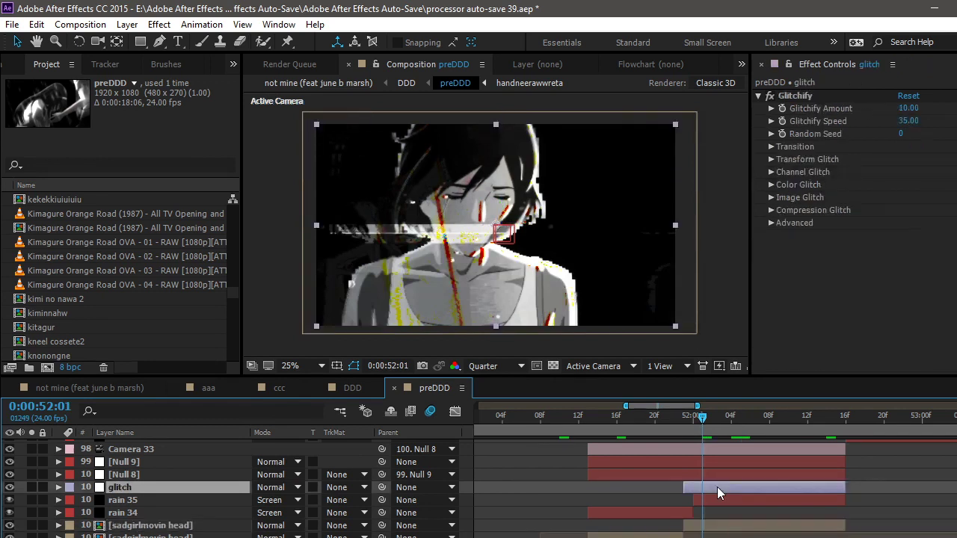
pyautogui.click(721, 536)
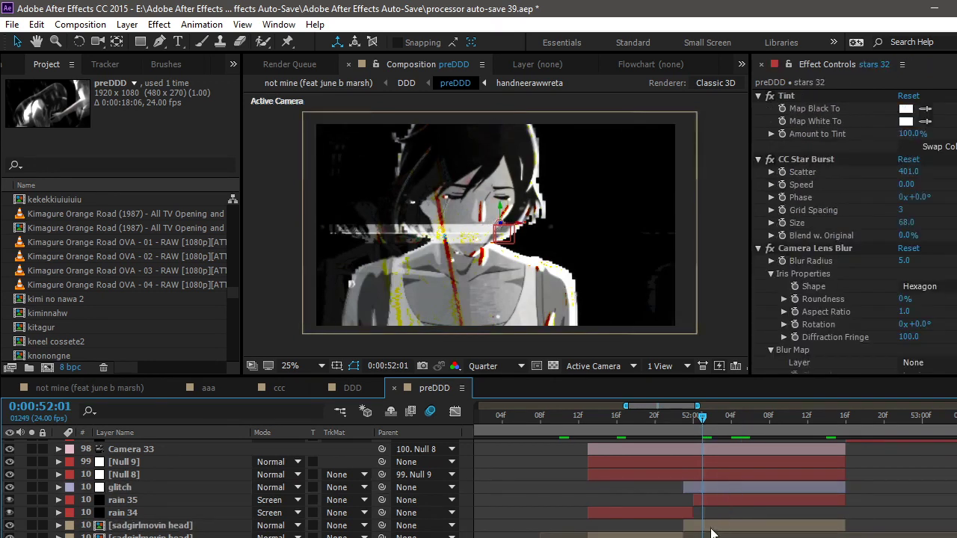
pyautogui.click(710, 531)
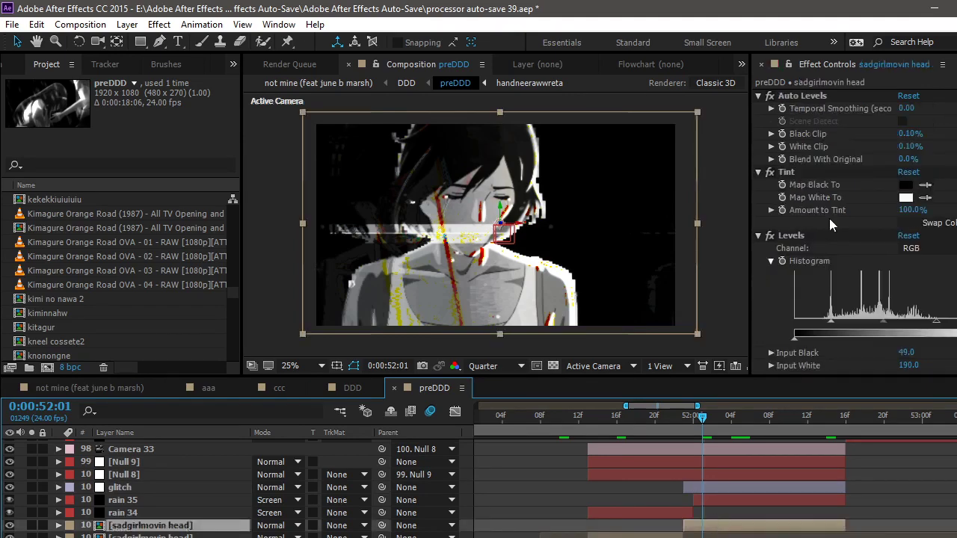
# Step: Disable and re-enable the Glitchify effect on the upper sadgirlmovin head layer to compare the frame with and without it
pyautogui.scroll(-8, 829, 219)
pyautogui.click(770, 240)
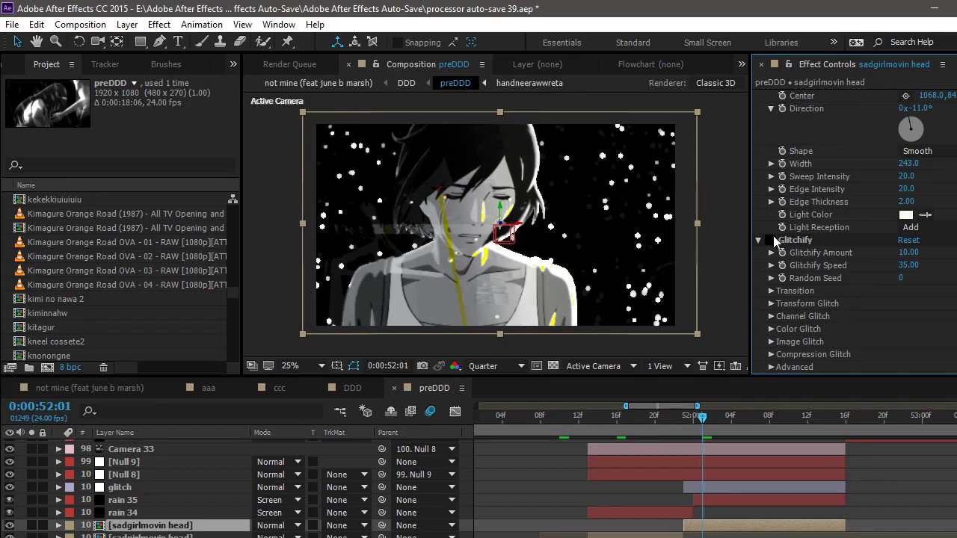
pyautogui.click(770, 240)
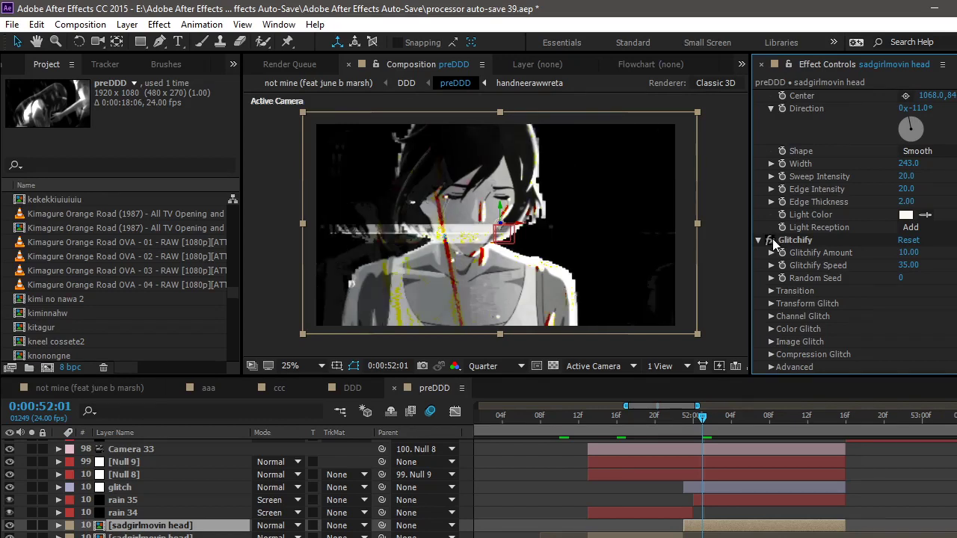
# Step: Hide and reshow the glitch adjustment layer to compare the frame with and without it
pyautogui.click(708, 486)
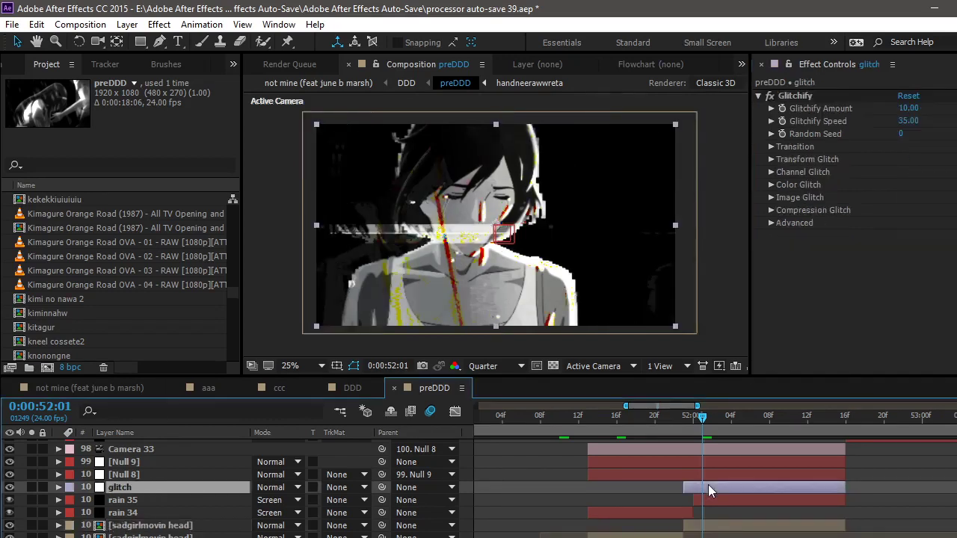
pyautogui.click(9, 487)
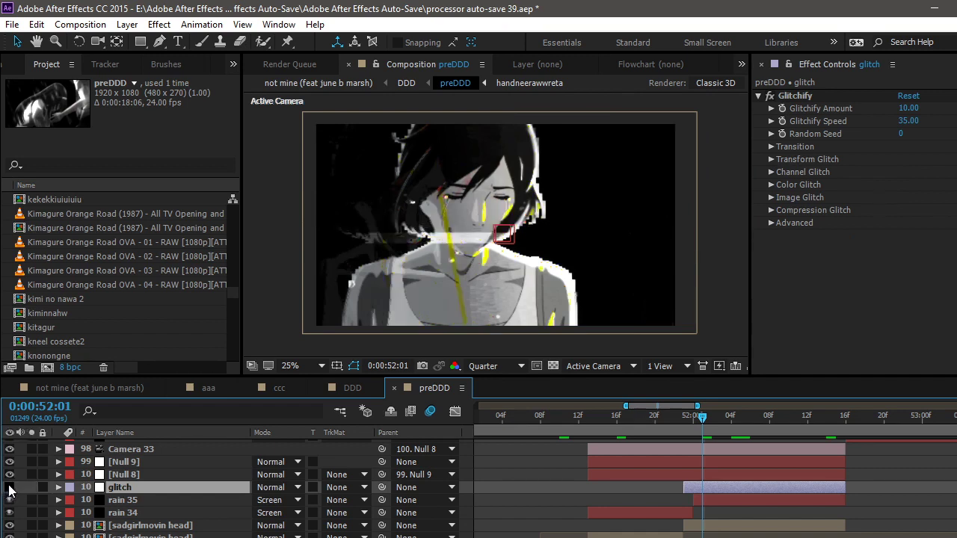
pyautogui.click(9, 487)
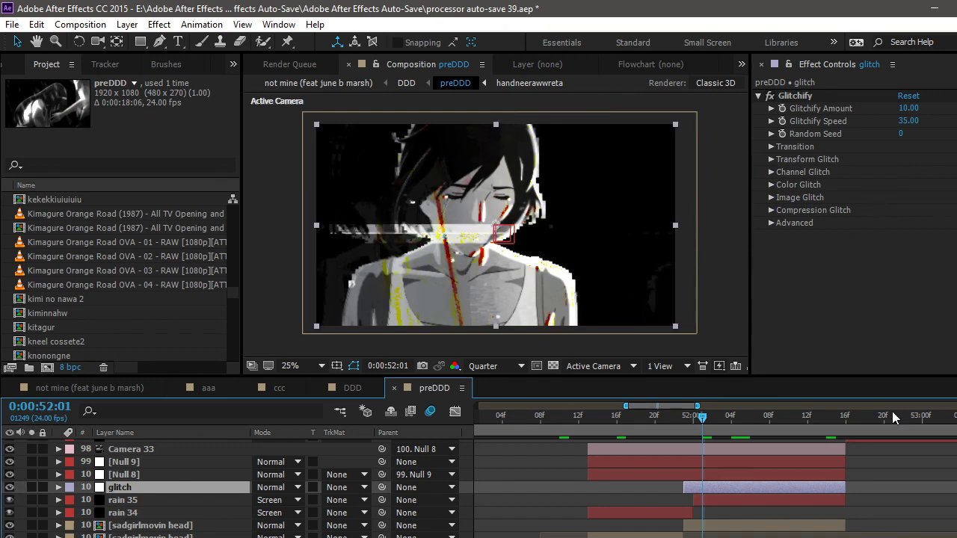
# Step: Go to 0:00:52:17 and reveal the keyframed properties of the tictic 3 layer
pyautogui.click(857, 425)
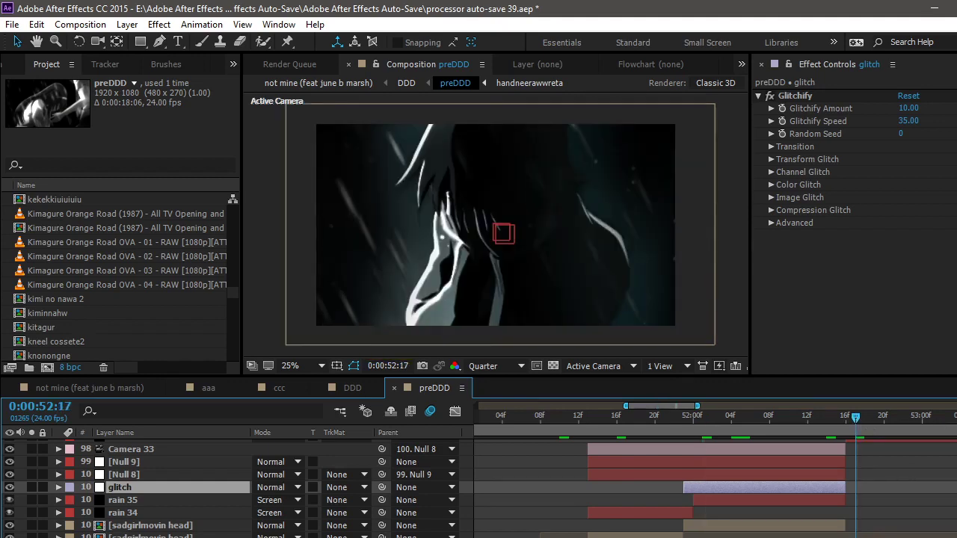
pyautogui.scroll(5, 239, 490)
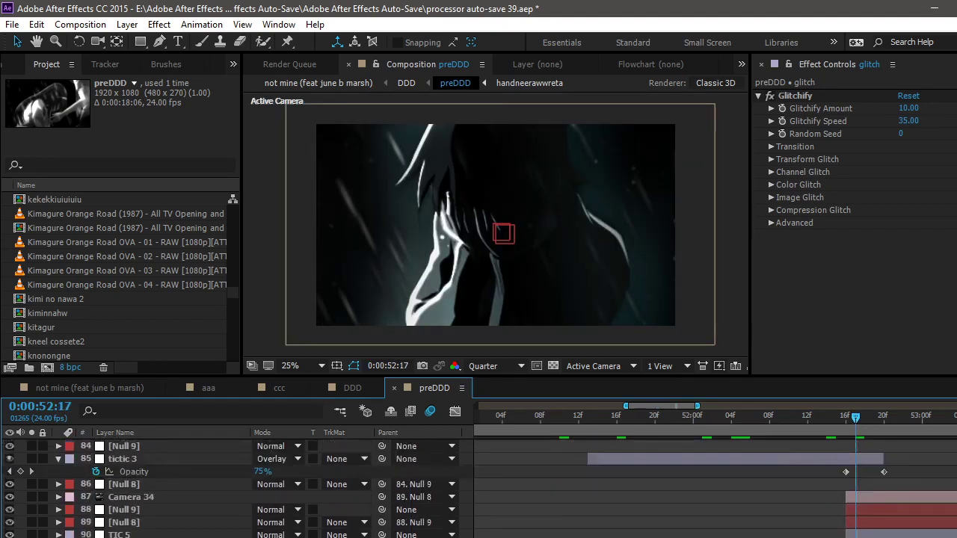
pyautogui.click(795, 459)
pyautogui.press('u')
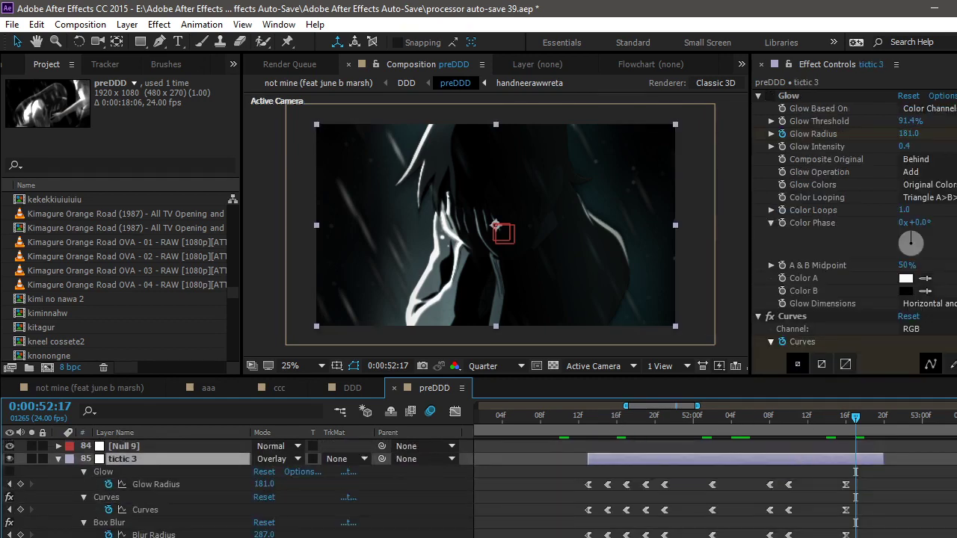
# Step: Advance through 0:00:53:08 and 0:00:54:00 to 0:00:54:06, inspecting the girleoririri layer's effects
pyautogui.scroll(4, 239, 490)
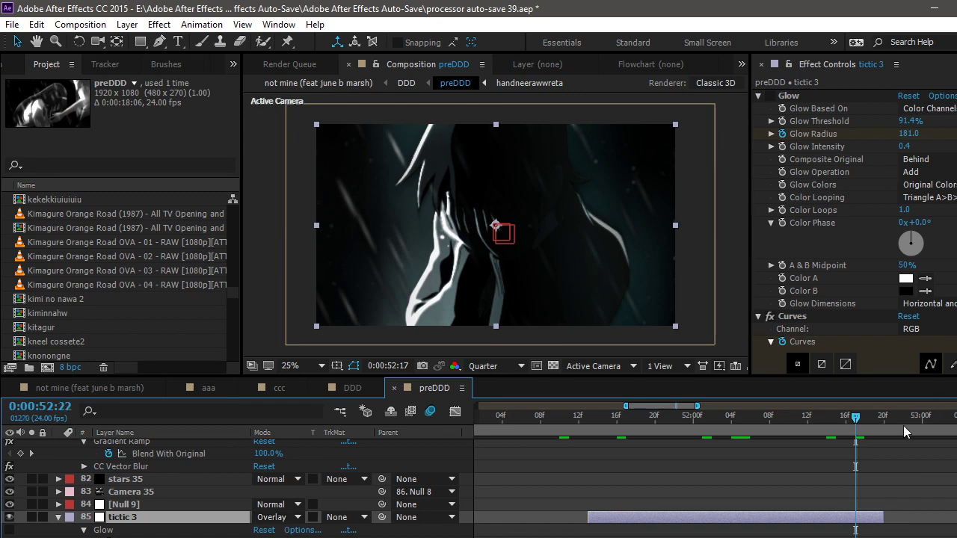
pyautogui.moveTo(902, 432); pyautogui.dragTo(951, 432)
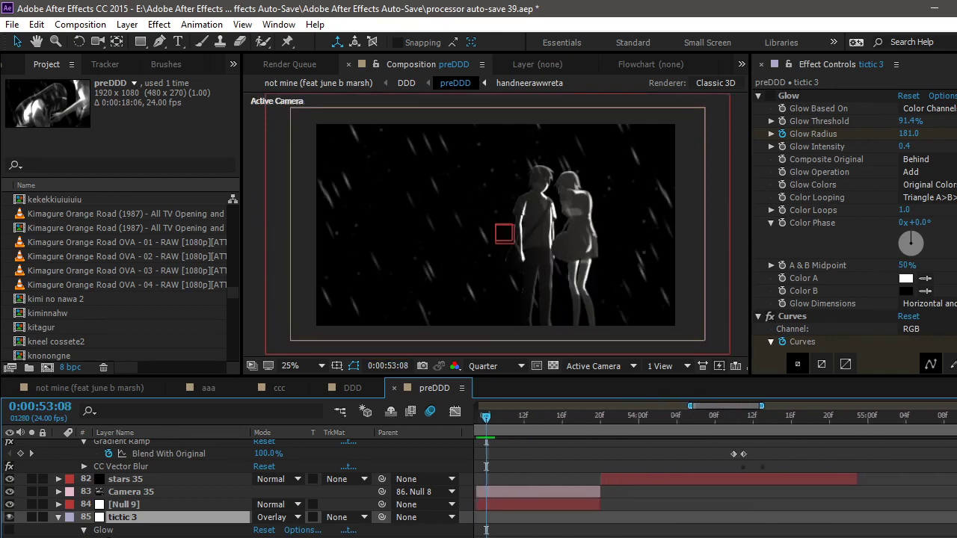
pyautogui.scroll(5, 239, 486)
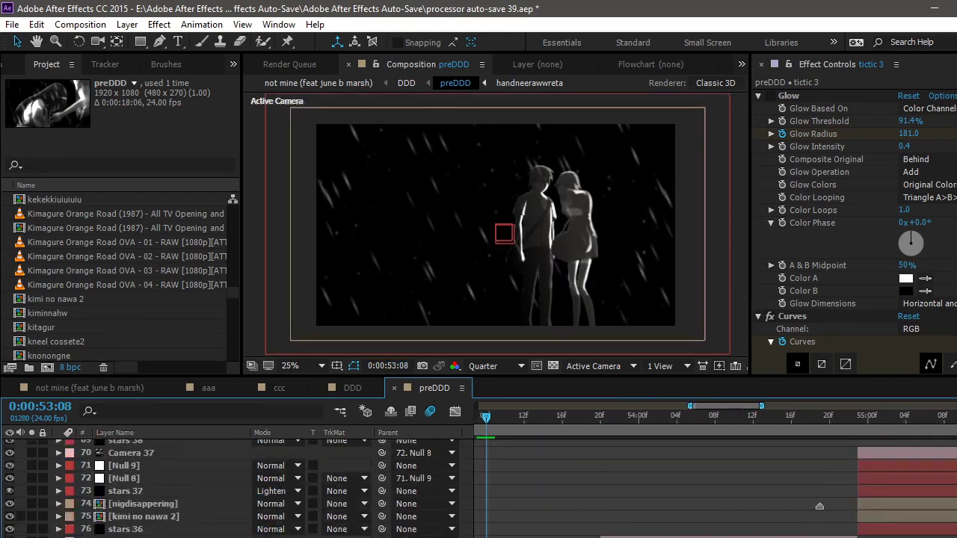
pyautogui.click(638, 415)
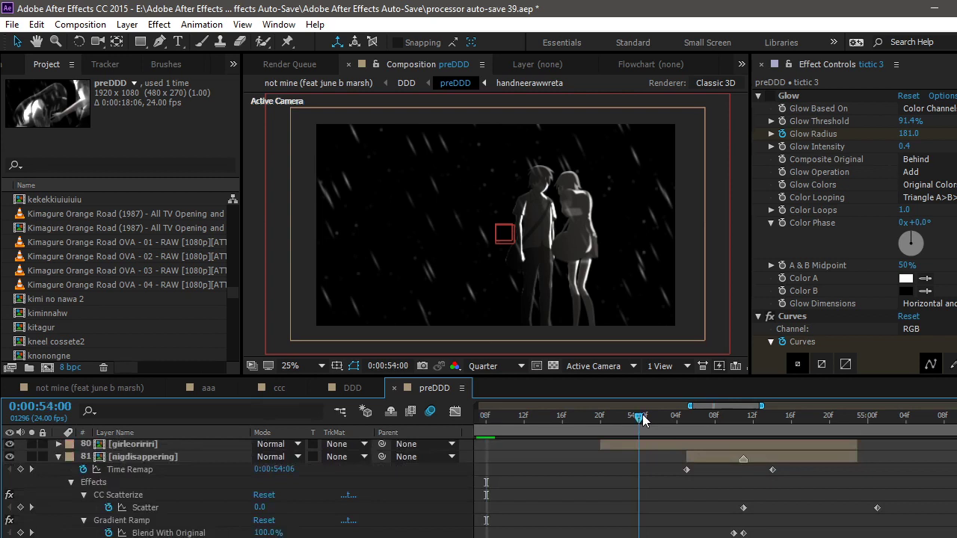
pyautogui.click(689, 445)
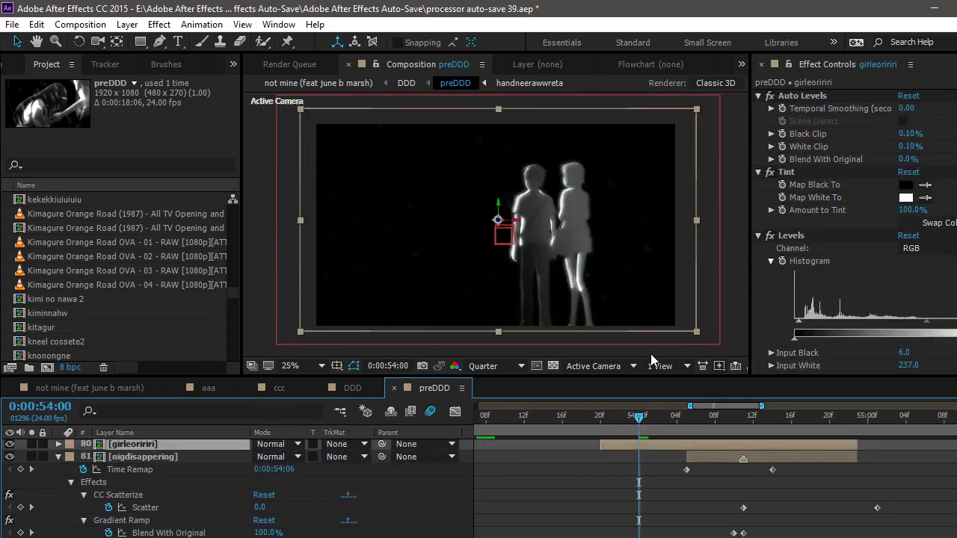
pyautogui.click(691, 426)
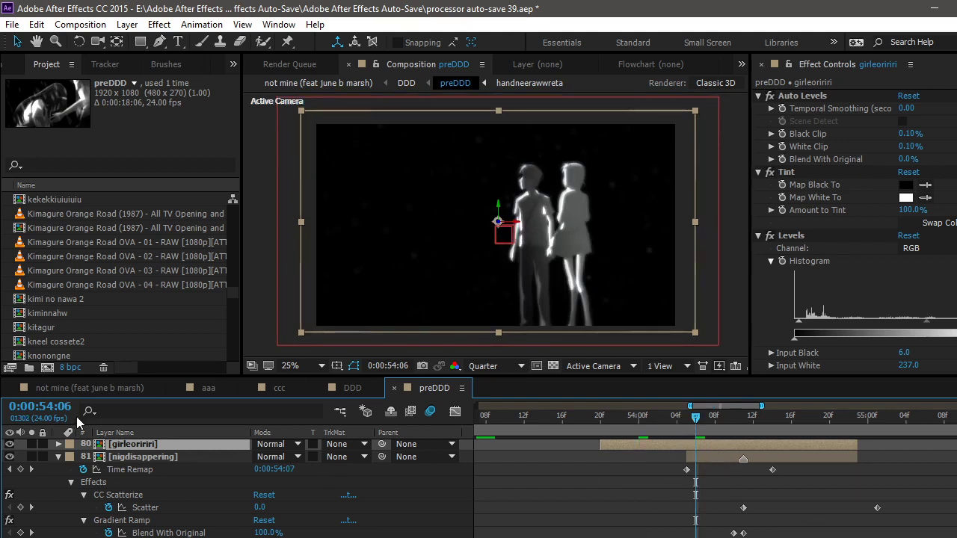
# Step: Solo and unsolo the girleoririri layer and the layer 81 beneath it to check what each one contains
pyautogui.click(32, 445)
pyautogui.click(32, 444)
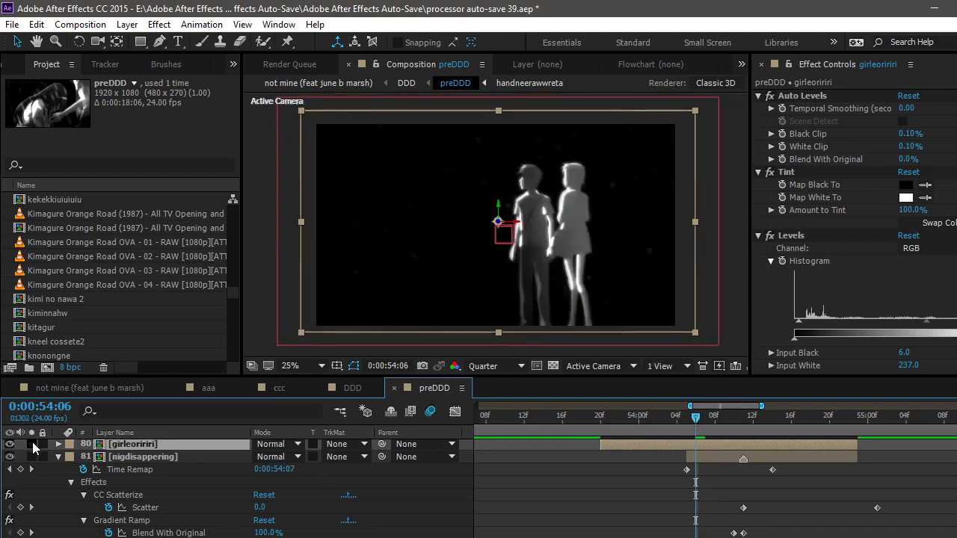
pyautogui.click(707, 457)
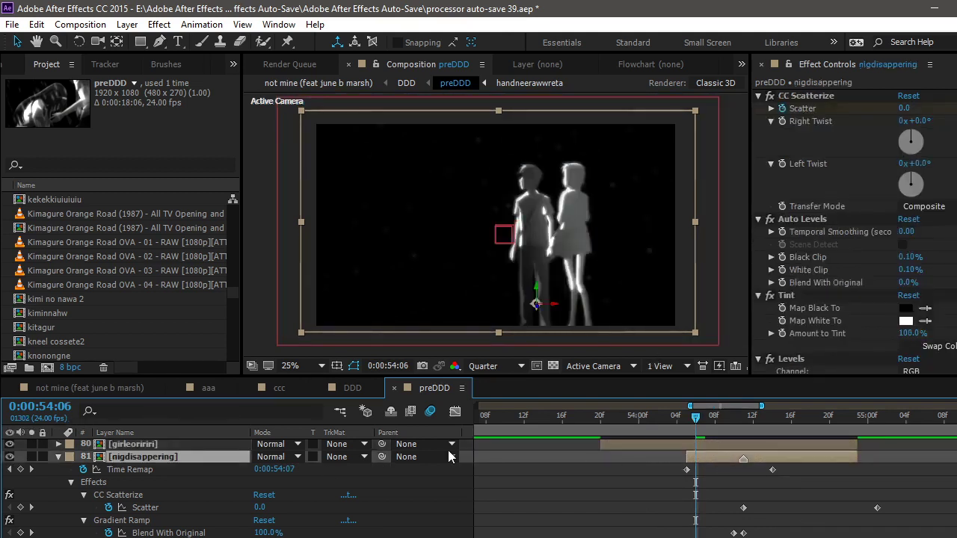
pyautogui.click(32, 457)
pyautogui.click(32, 458)
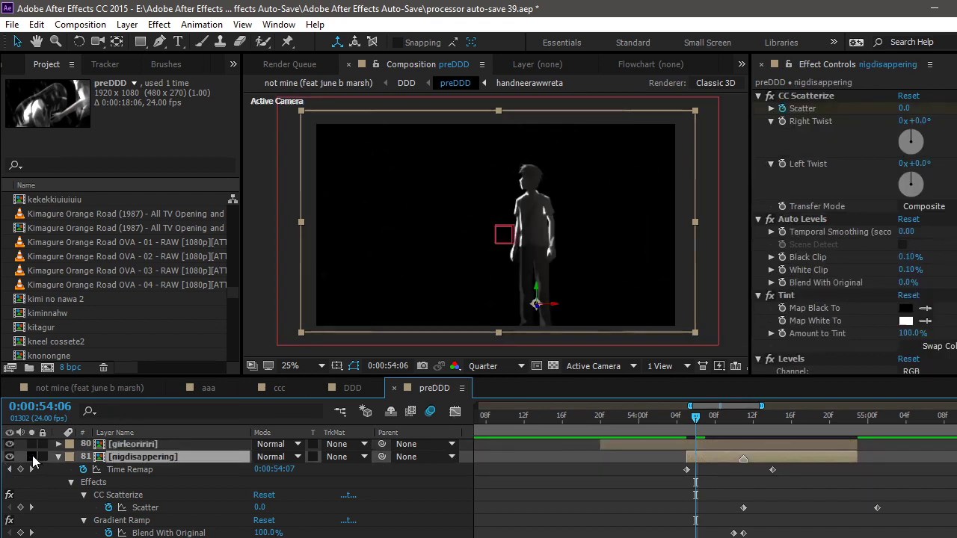
# Step: Go to 0:00:54:10 and review layer 81's effect settings, including CC Light Sweep, Gradient Ramp and CC Vector Blur
pyautogui.click(734, 427)
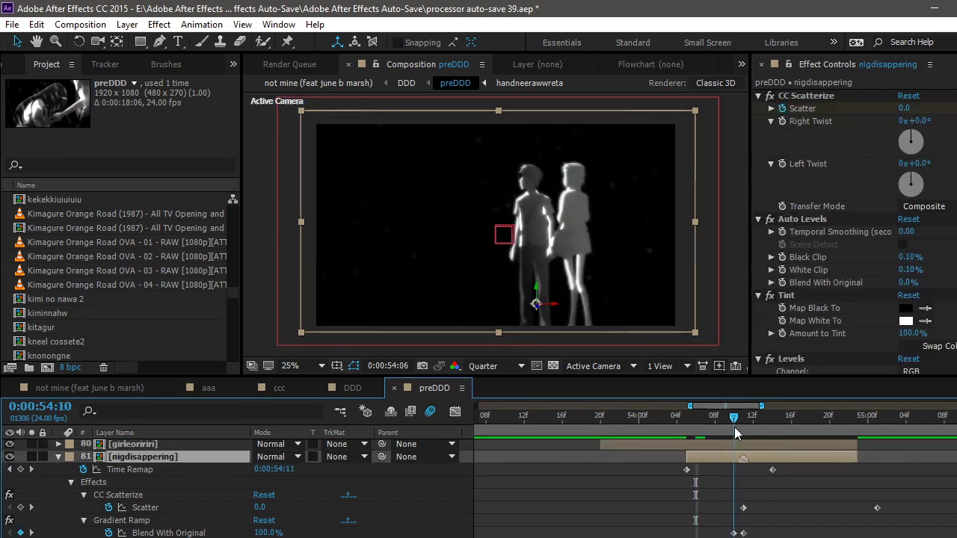
pyautogui.scroll(-10, 931, 273)
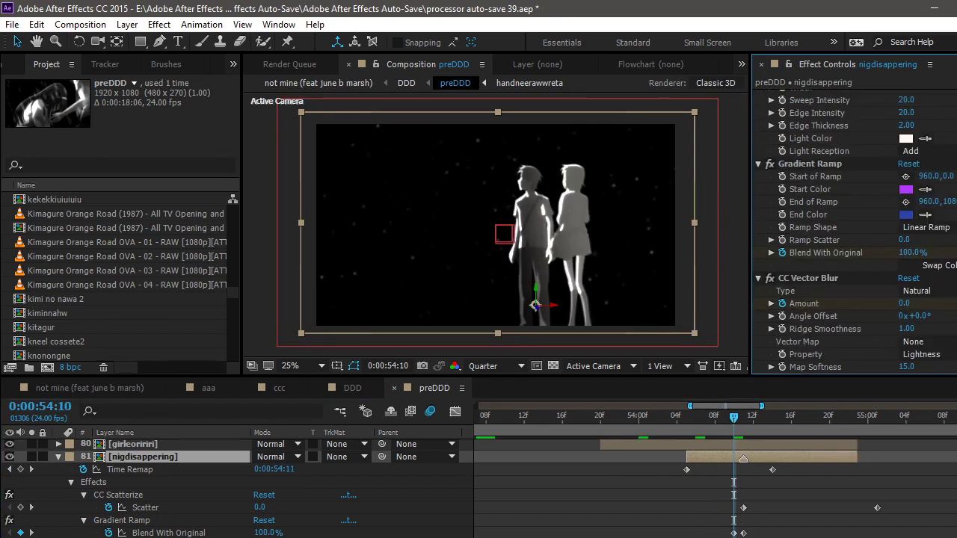
pyautogui.scroll(5, 856, 232)
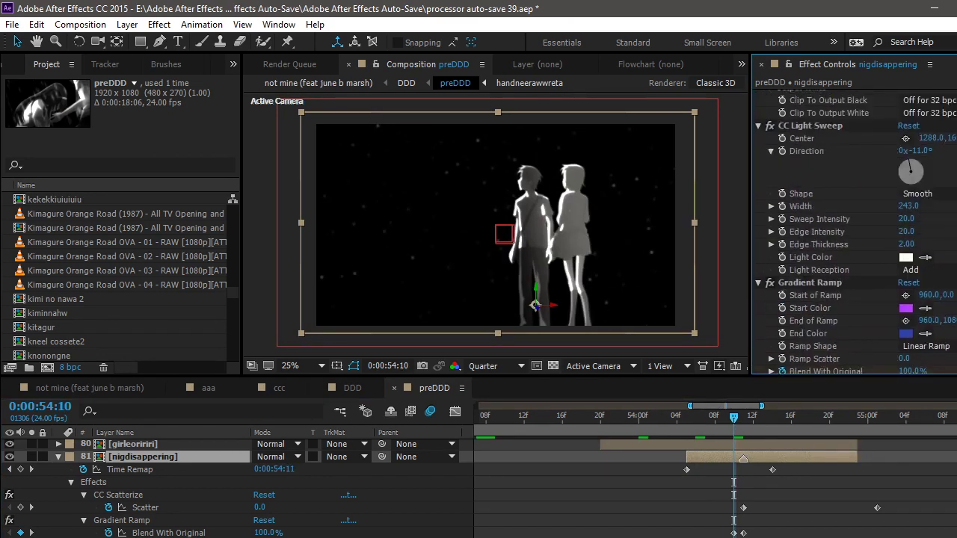
pyautogui.scroll(3, 855, 232)
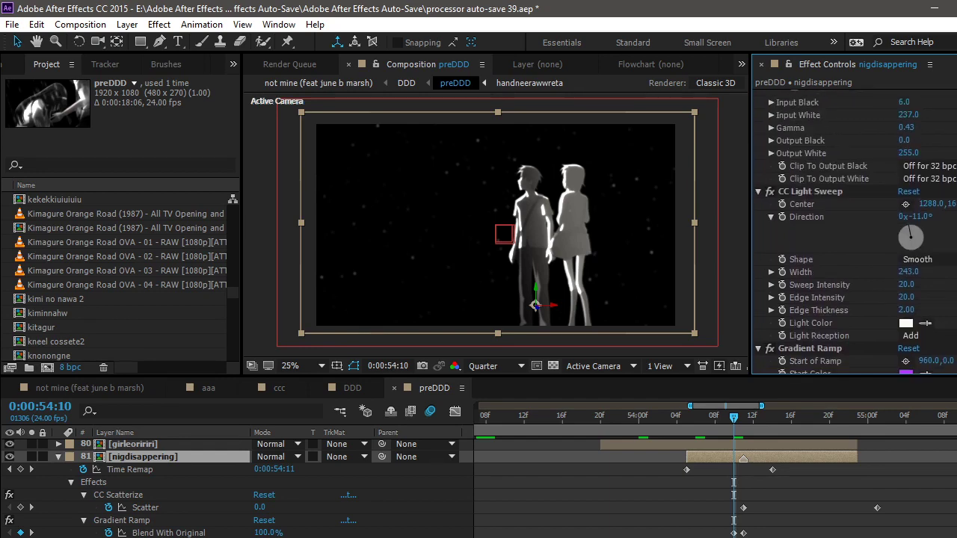
# Step: Inspect the CC Scatterize effect on layer 81 and scrub forward to 0:00:55:03 to view its animated Scatter
pyautogui.scroll(15, 855, 232)
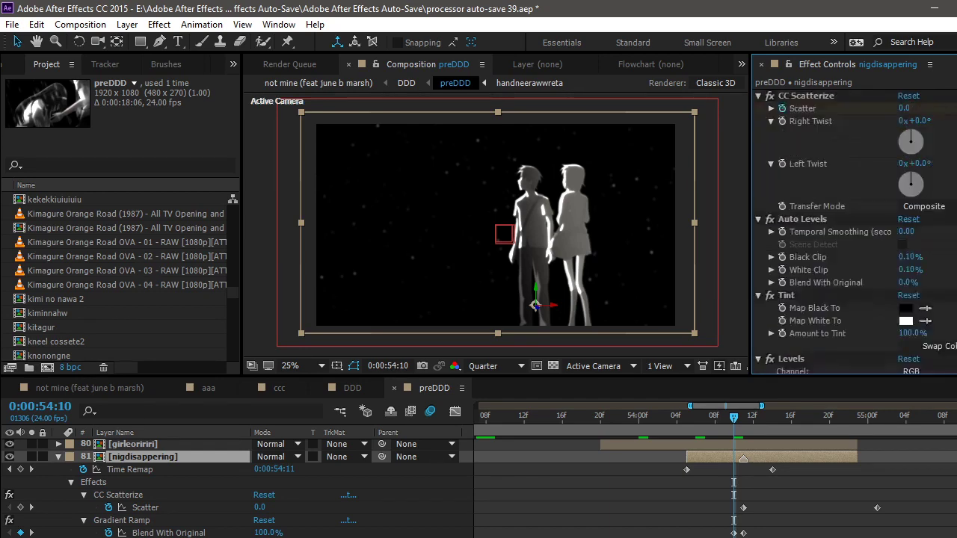
pyautogui.click(826, 96)
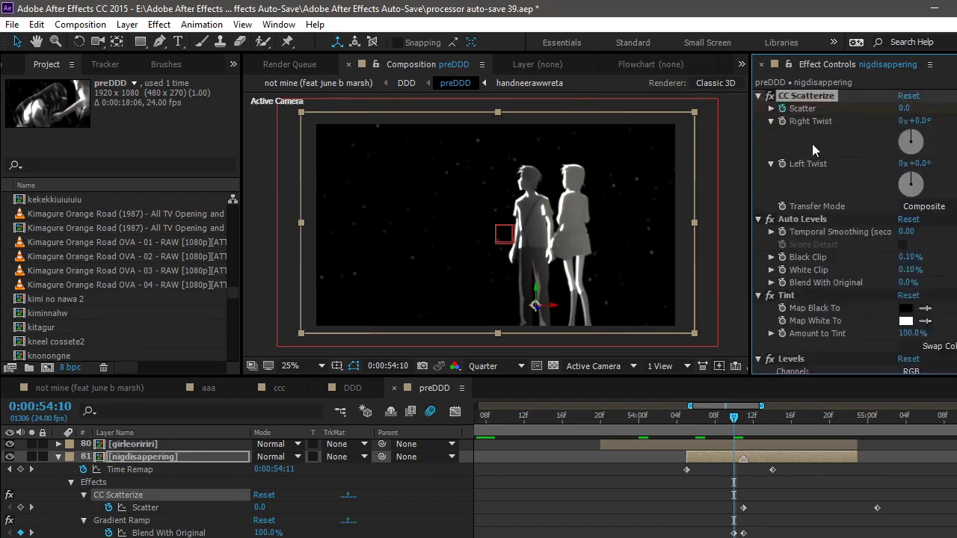
pyautogui.moveTo(742, 423); pyautogui.dragTo(898, 439)
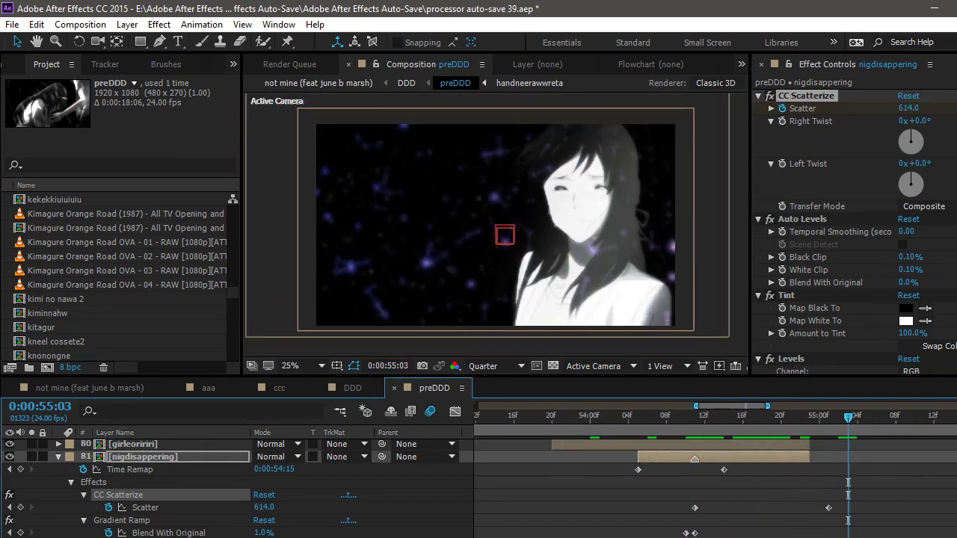
# Step: Step through the preDDD shots from 0:00:56:15 to 0:00:57:17, finishing at 0:00:57:12
pyautogui.hscroll(5, 825, 505)
pyautogui.click(568, 416)
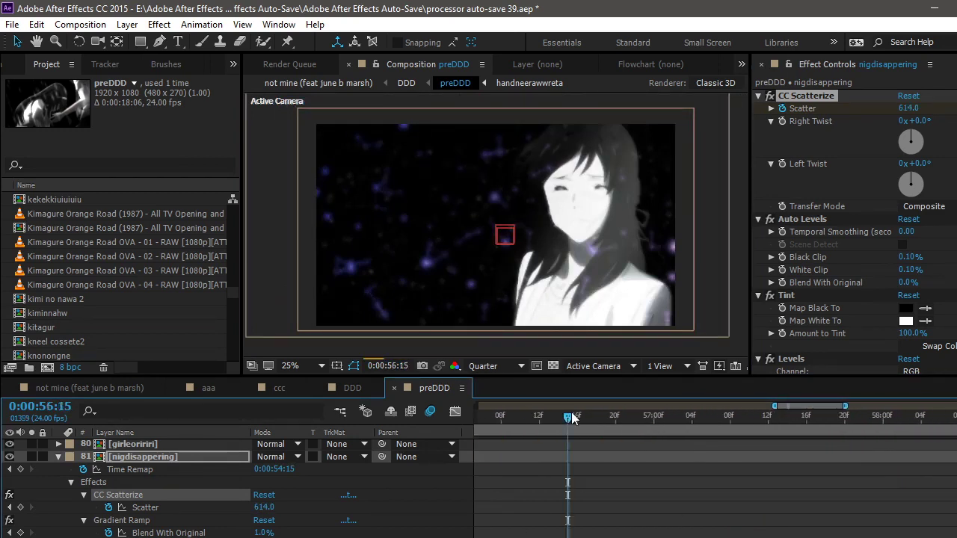
pyautogui.click(636, 421)
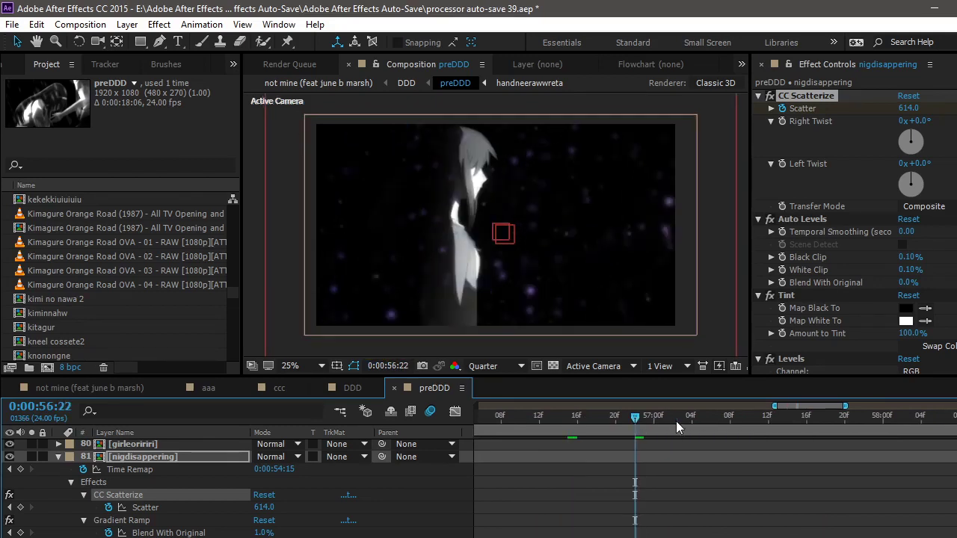
pyautogui.click(675, 421)
pyautogui.click(739, 416)
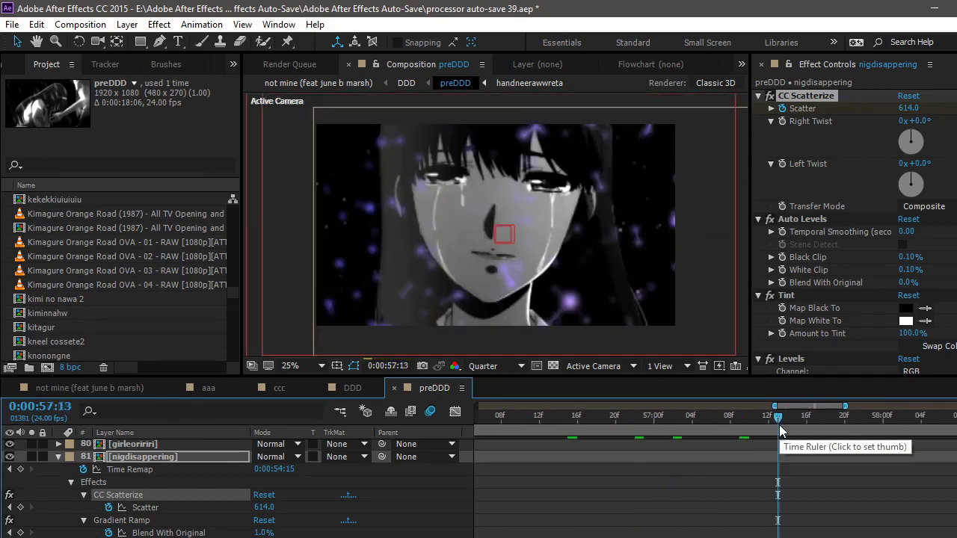
pyautogui.click(766, 418)
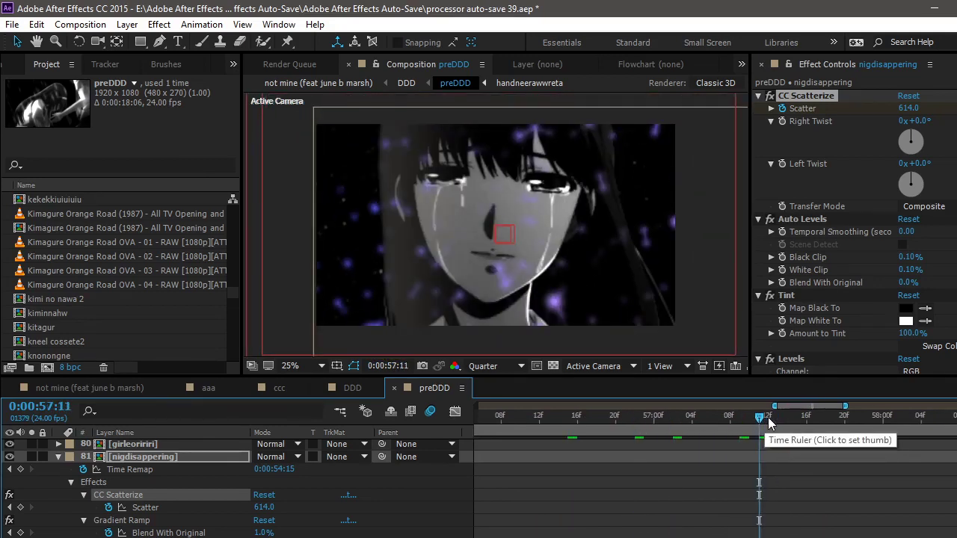
pyautogui.click(769, 419)
pyautogui.click(815, 432)
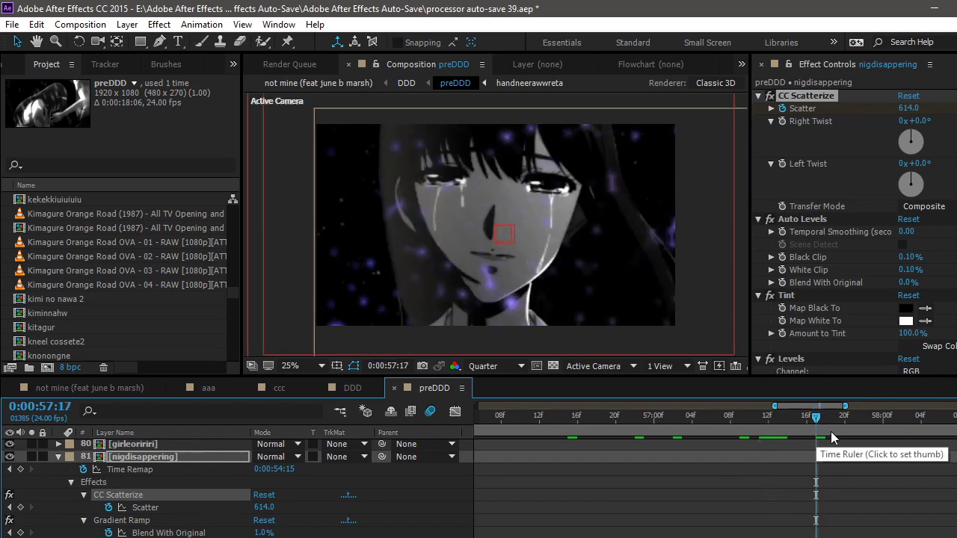
pyautogui.click(769, 432)
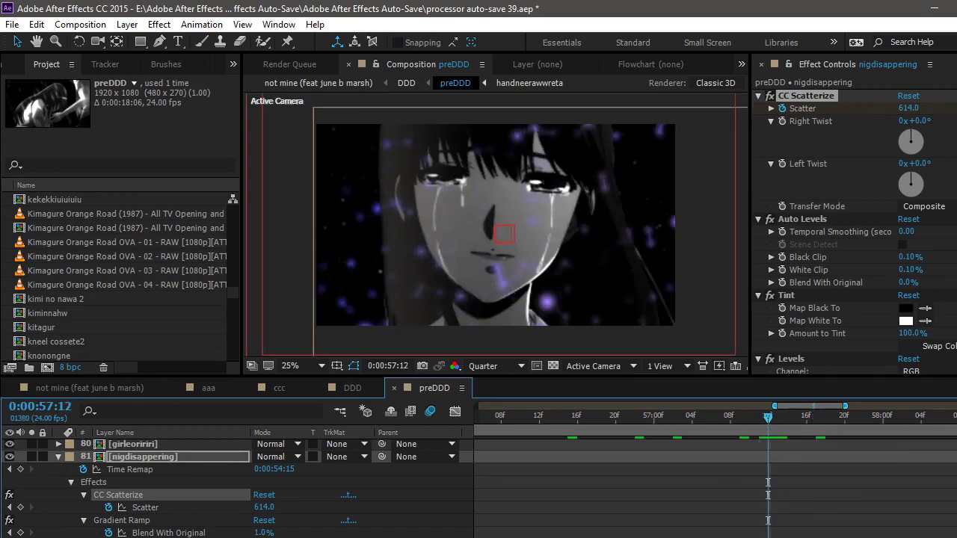
# Step: Open the hina domestik composition from layer 60 and preview it from 0:00:50:16 with layers 1 and 2 hidden
pyautogui.scroll(8, 224, 486)
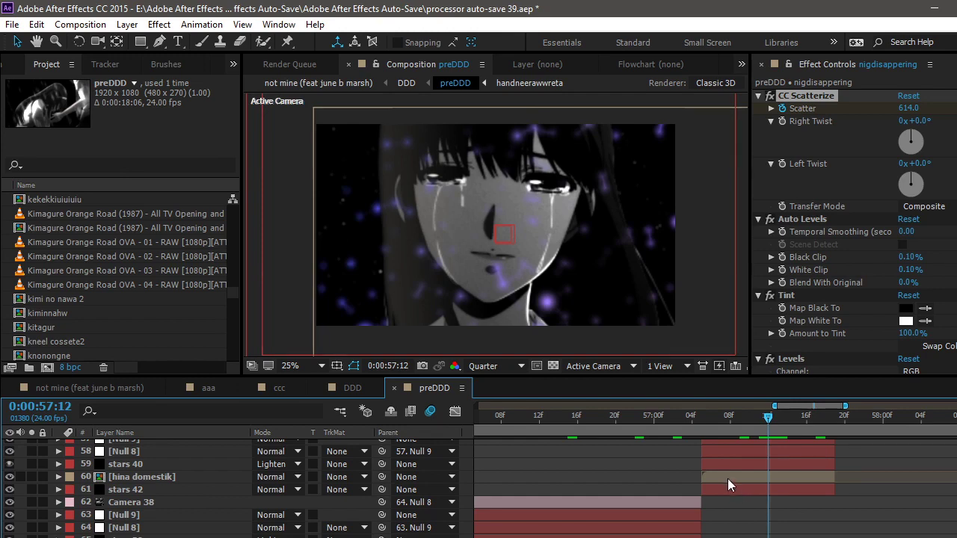
pyautogui.doubleClick(724, 476)
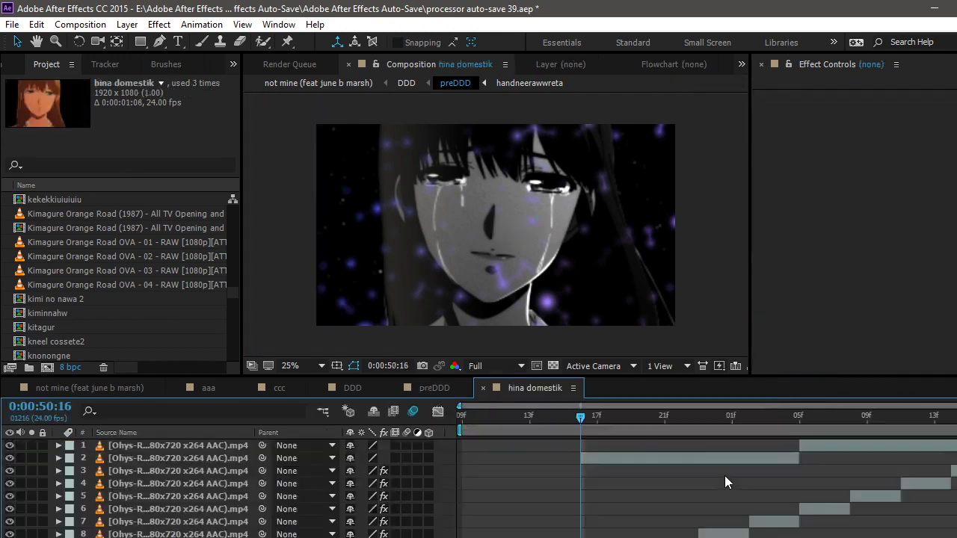
pyautogui.click(641, 458)
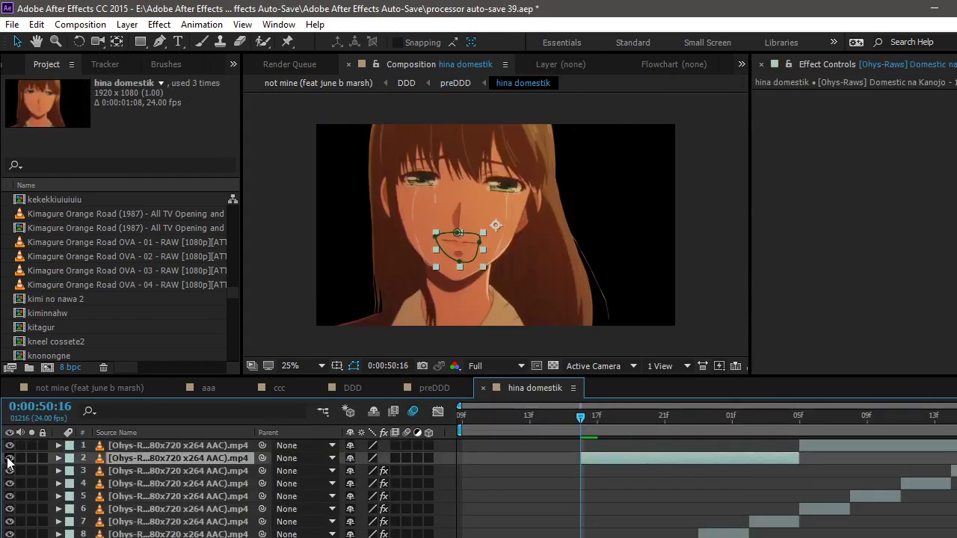
pyautogui.click(9, 458)
pyautogui.click(10, 446)
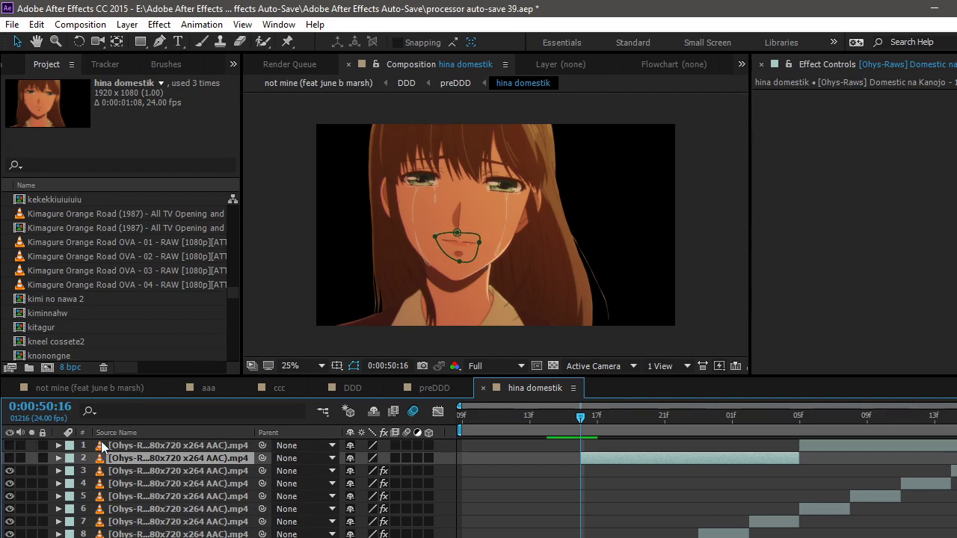
pyautogui.press('space')
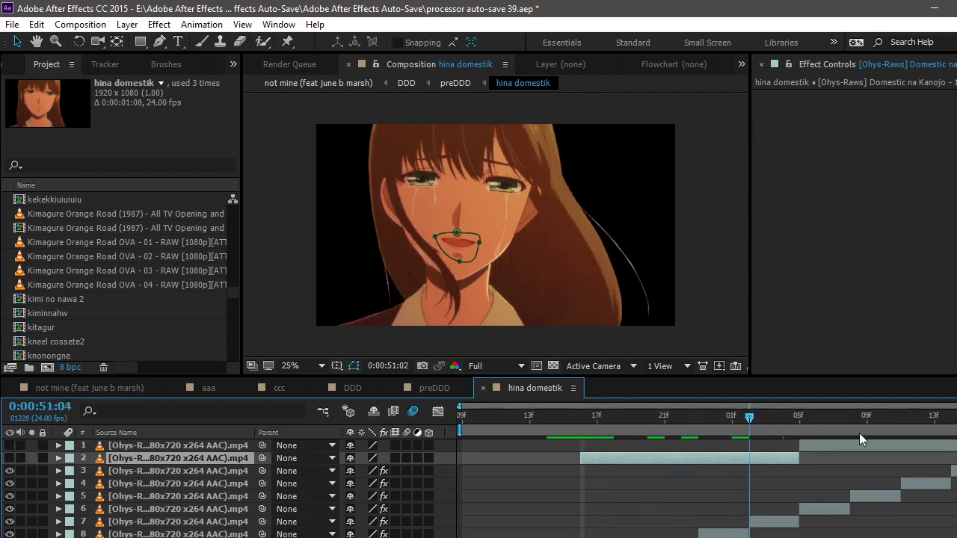
pyautogui.moveTo(899, 417); pyautogui.dragTo(586, 474)
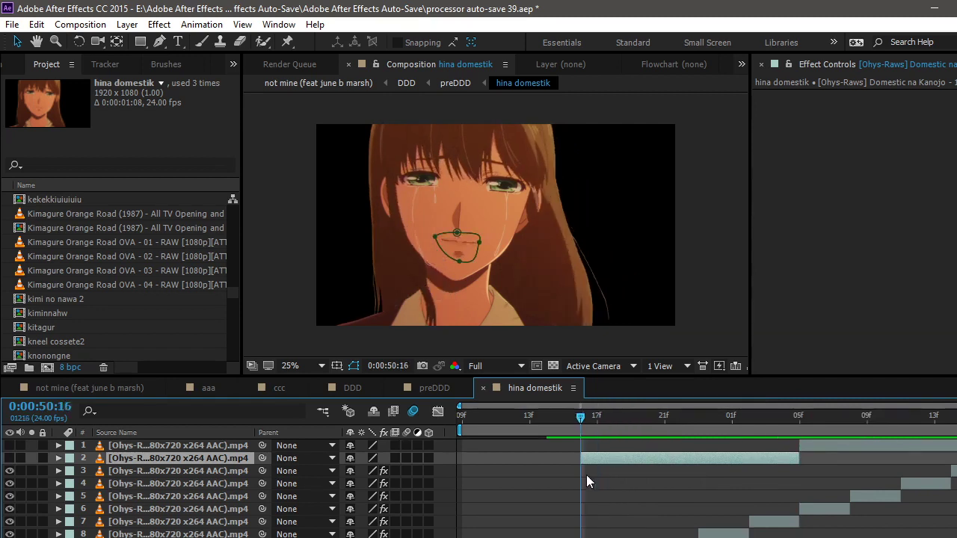
# Step: Make layers 1 and 2 visible again and preview the hina domestik animation, stopping at 0:00:51:04
pyautogui.click(9, 458)
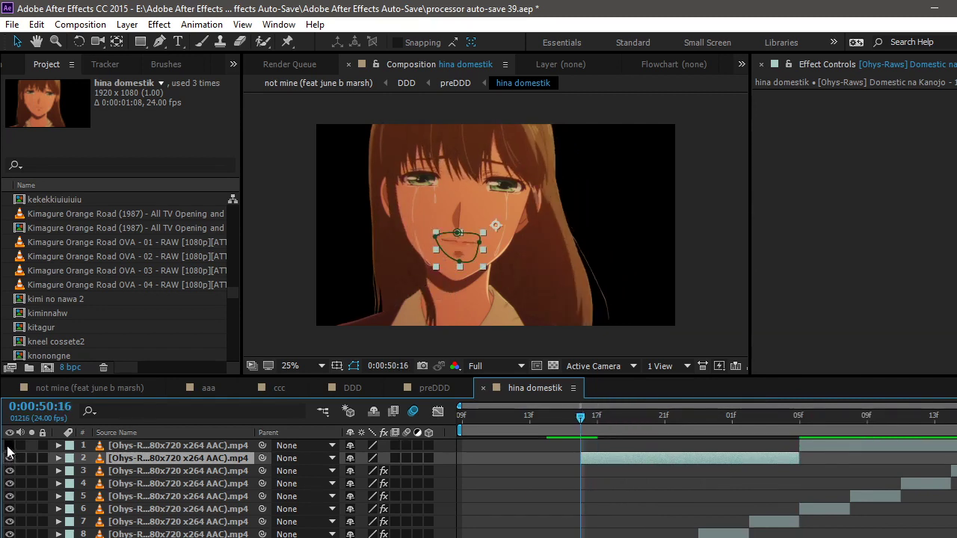
pyautogui.click(9, 446)
pyautogui.click(711, 481)
pyautogui.press('space')
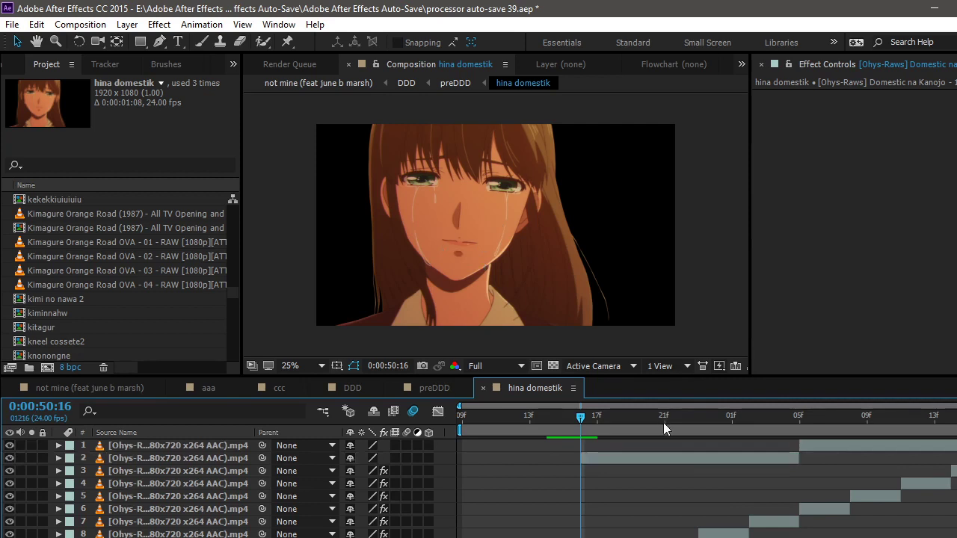
pyautogui.moveTo(865, 423); pyautogui.dragTo(780, 433)
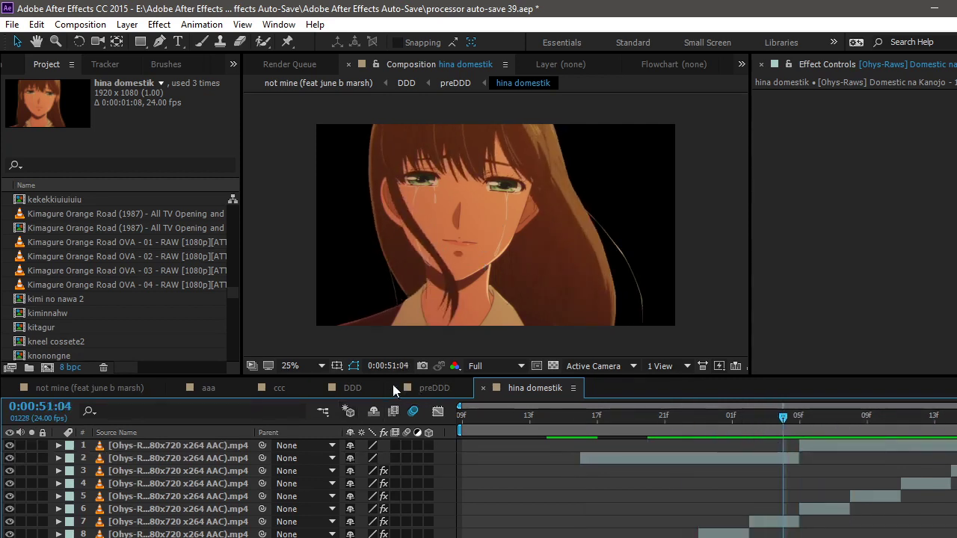
# Step: Return to the preDDD composition and scrub between 0:00:57:18 and 0:00:58:19, ending at 0:00:57:23
pyautogui.click(420, 386)
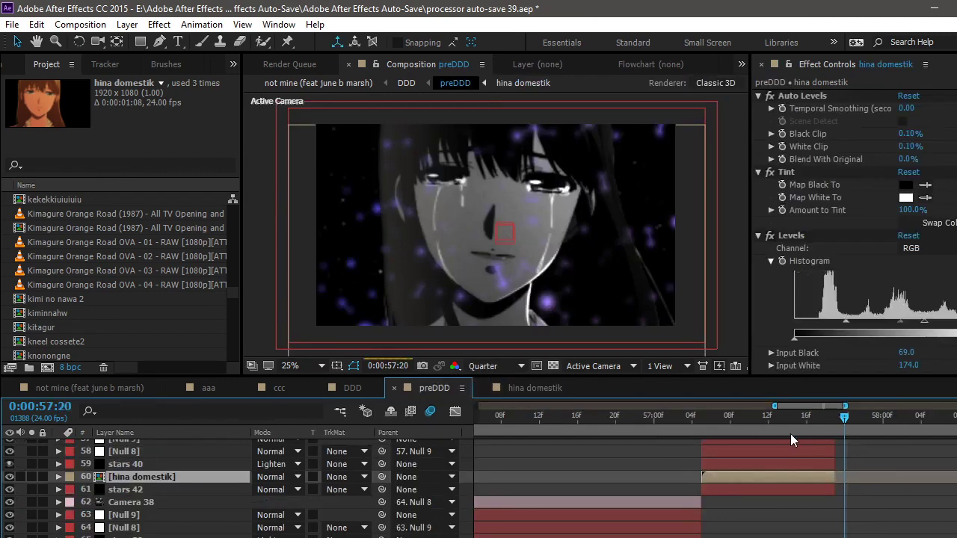
pyautogui.moveTo(781, 420); pyautogui.dragTo(823, 414)
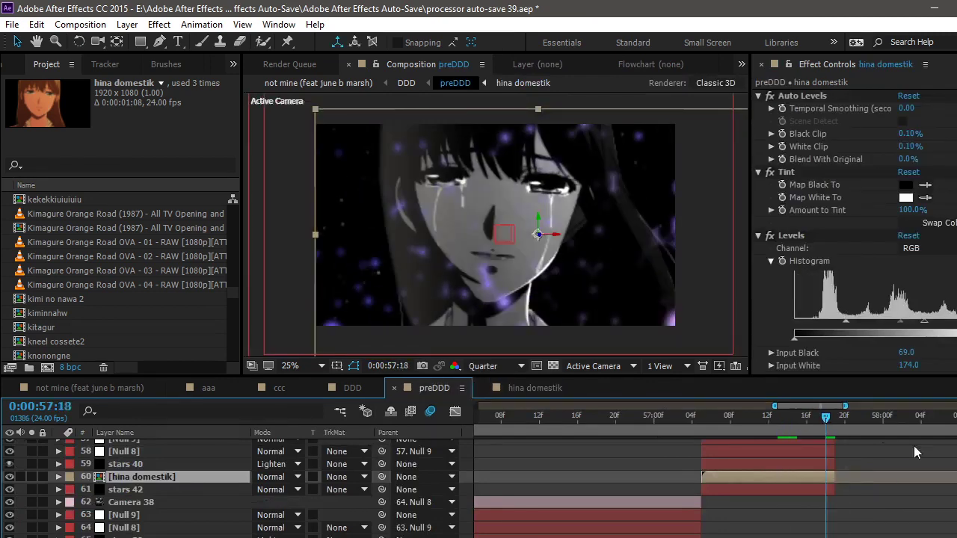
pyautogui.scroll(5, 239, 489)
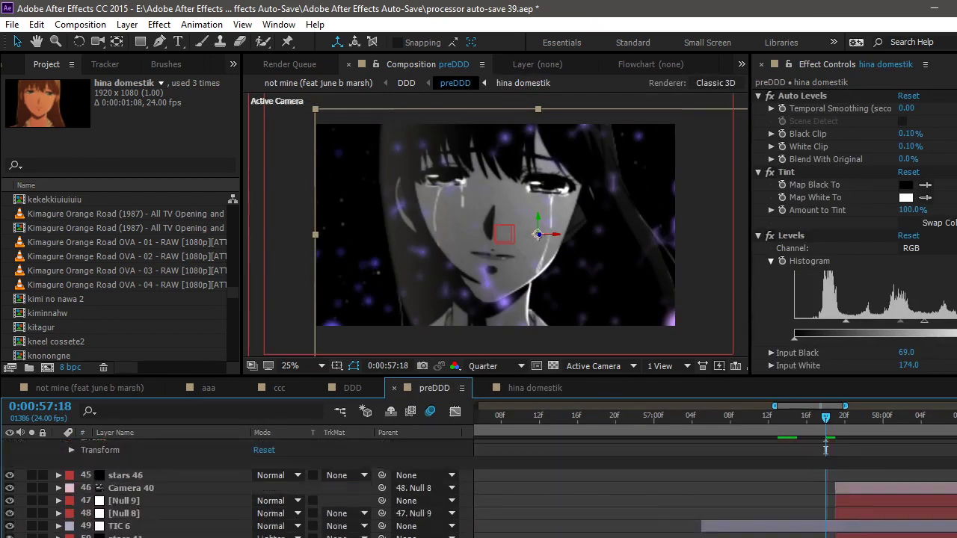
pyautogui.click(874, 420)
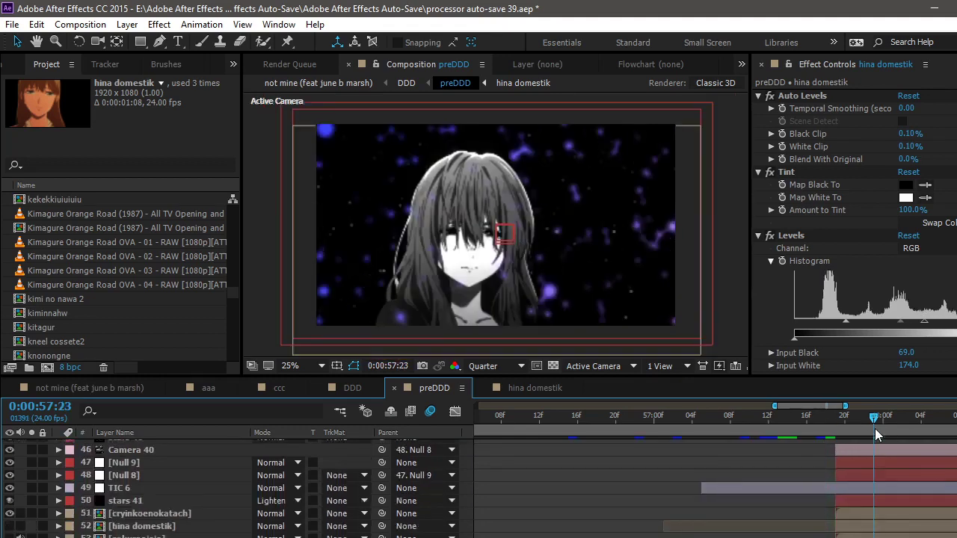
pyautogui.click(918, 432)
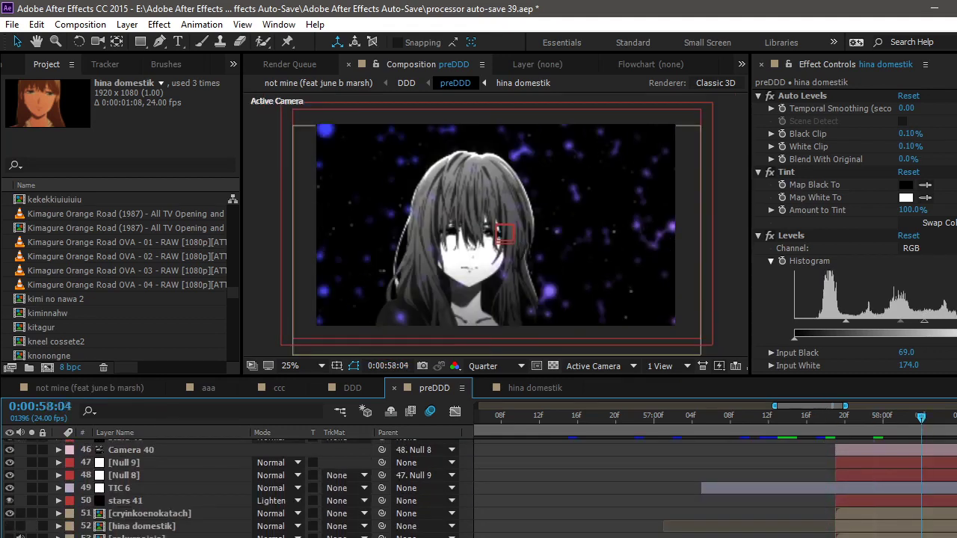
pyautogui.press('d')
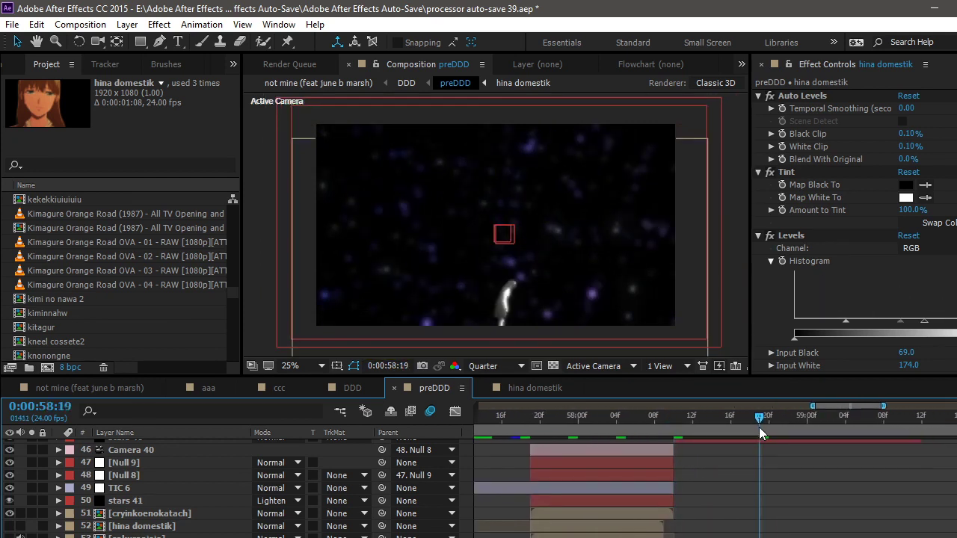
pyautogui.click(568, 426)
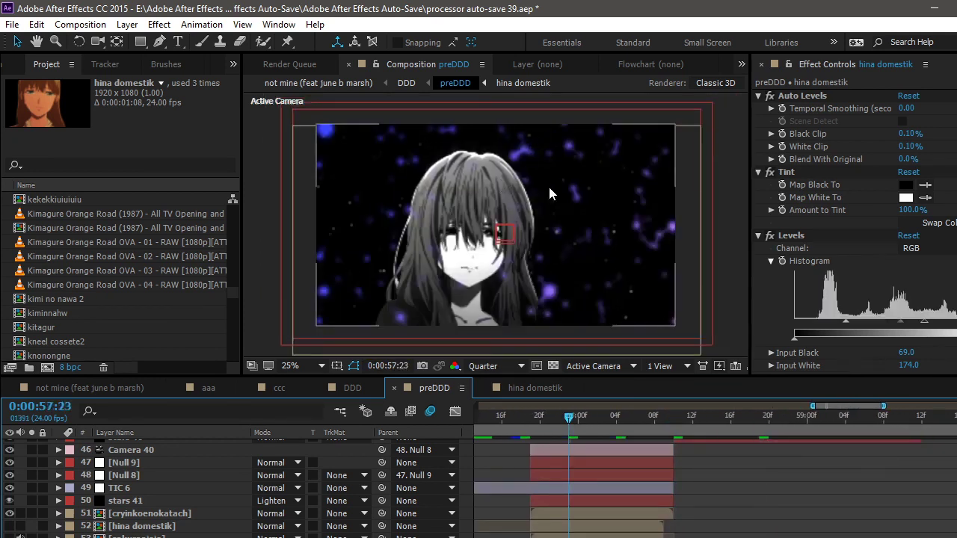
# Step: Review the effects on the stars 41 layer and toggle CC Vector Blur off and on to compare the particles
pyautogui.click(542, 500)
pyautogui.click(811, 97)
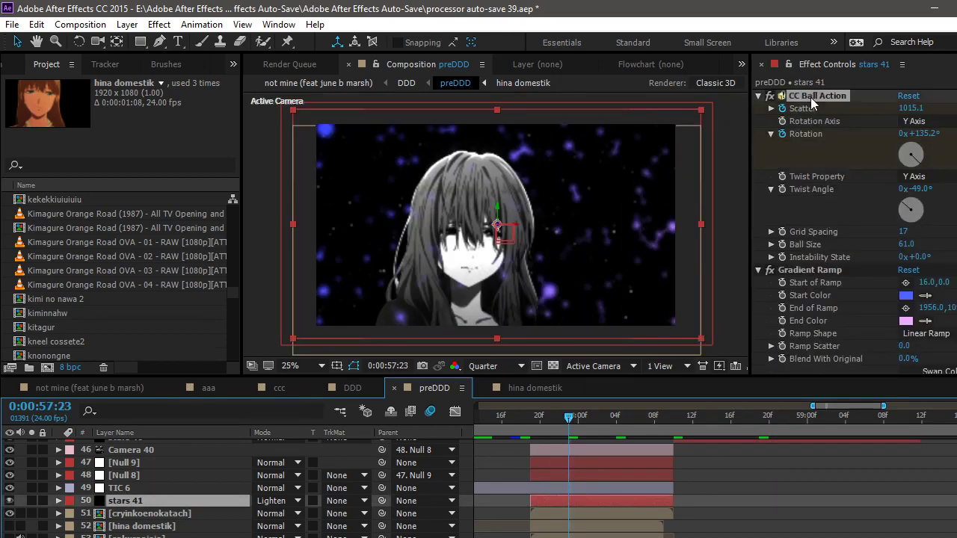
pyautogui.scroll(-10, 822, 187)
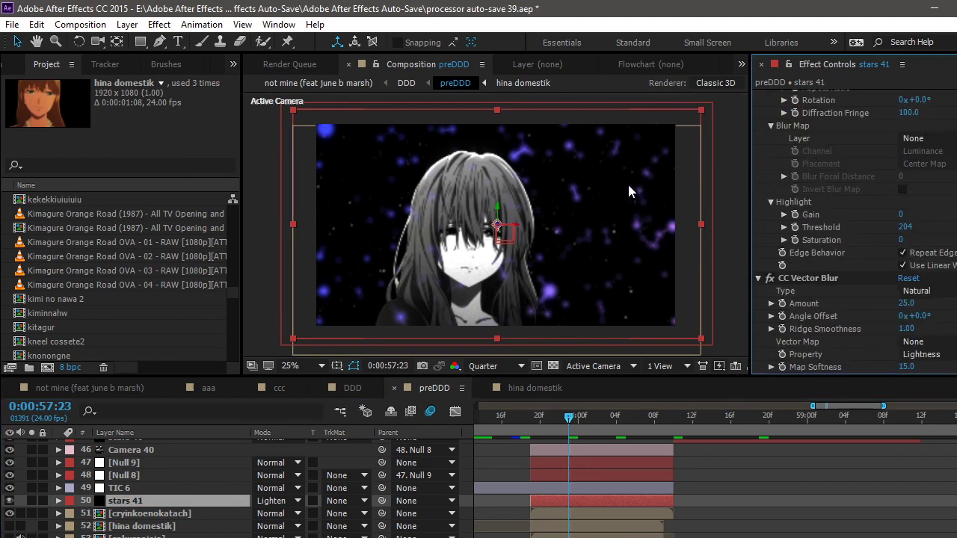
pyautogui.click(769, 278)
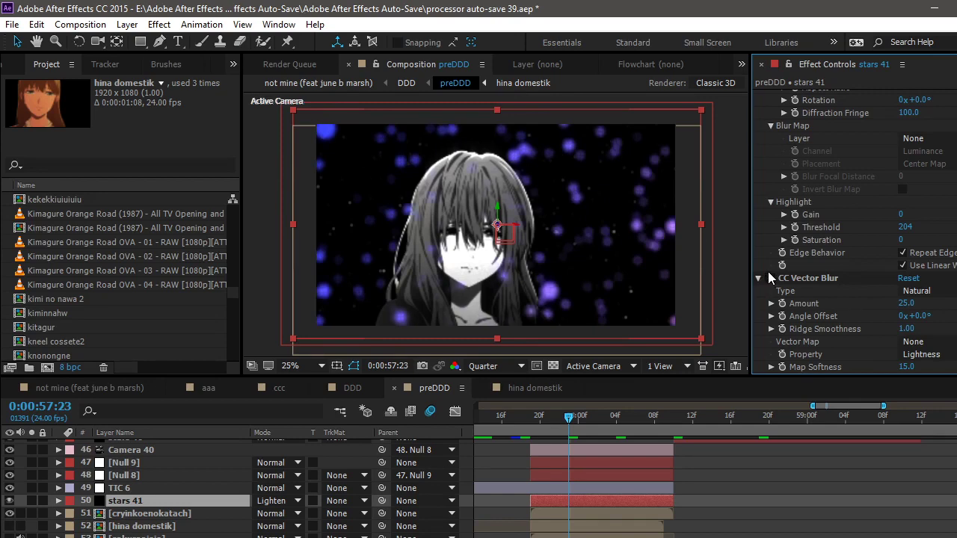
pyautogui.click(769, 277)
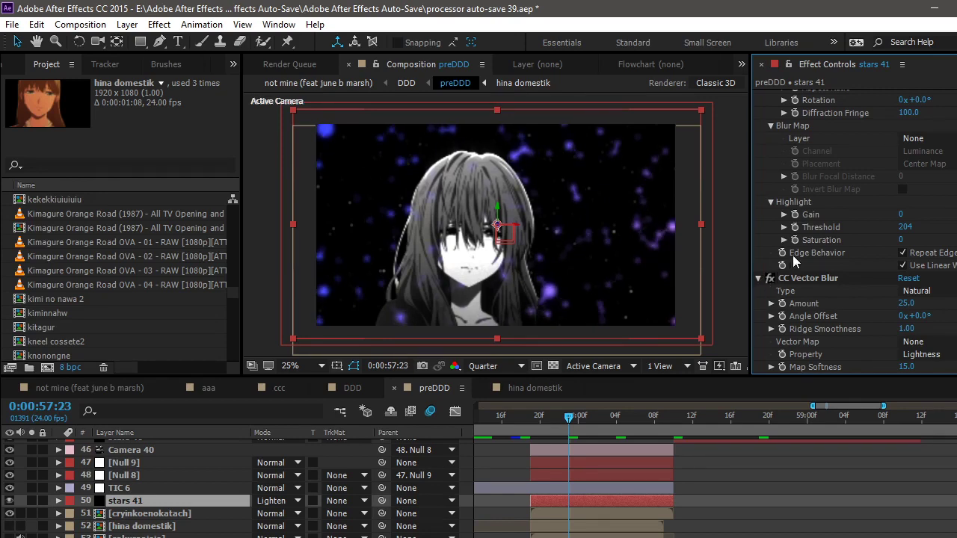
# Step: Toggle the stars 41 layer's Gradient Ramp and CC Ball Action effects off and on to see their contributions
pyautogui.scroll(10, 795, 260)
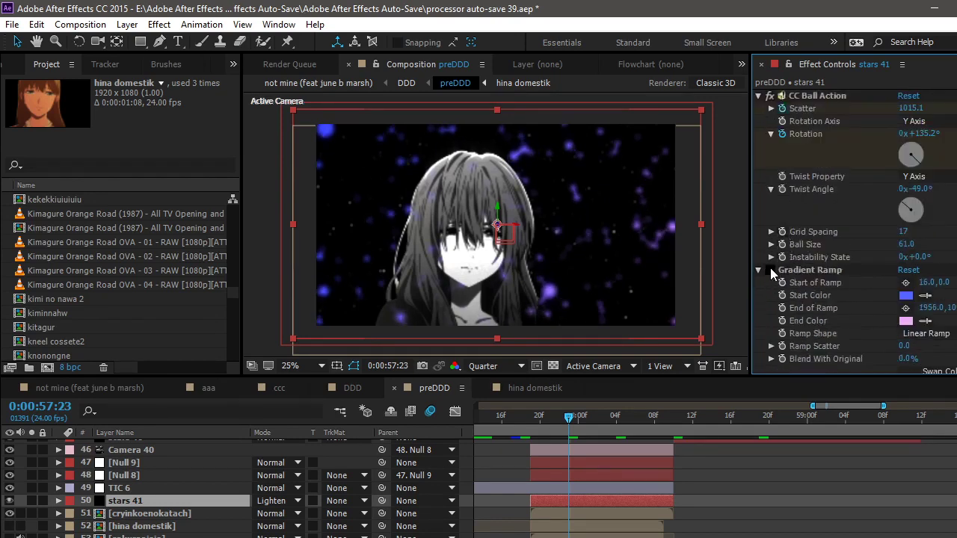
pyautogui.click(770, 269)
pyautogui.click(770, 95)
pyautogui.click(770, 95)
# Step: Step through the preDDD shots via 0:00:58:21 and 0:01:00:06, and preview onward to 0:01:02:00 with the topmost layers in view
pyautogui.click(674, 413)
pyautogui.click(719, 417)
pyautogui.click(778, 416)
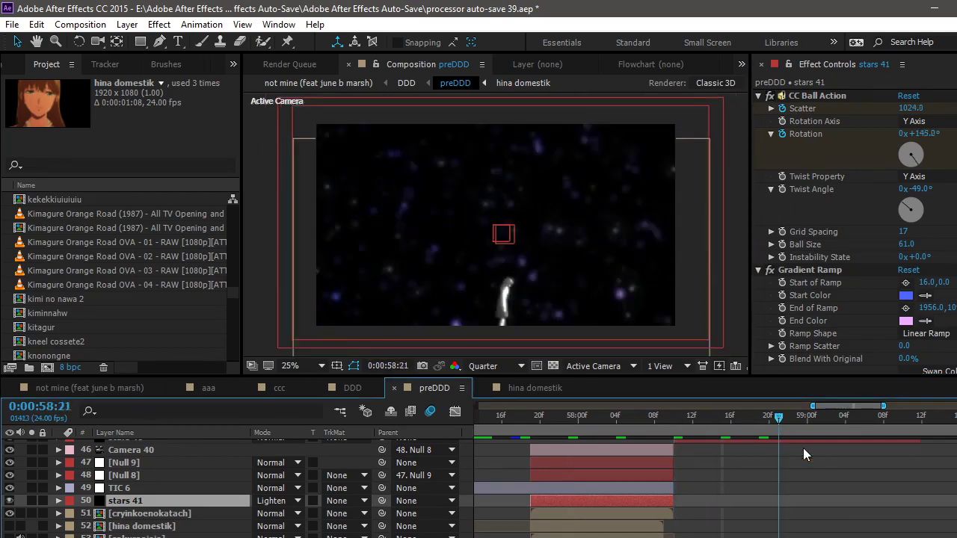
pyautogui.hscroll(5, 778, 416)
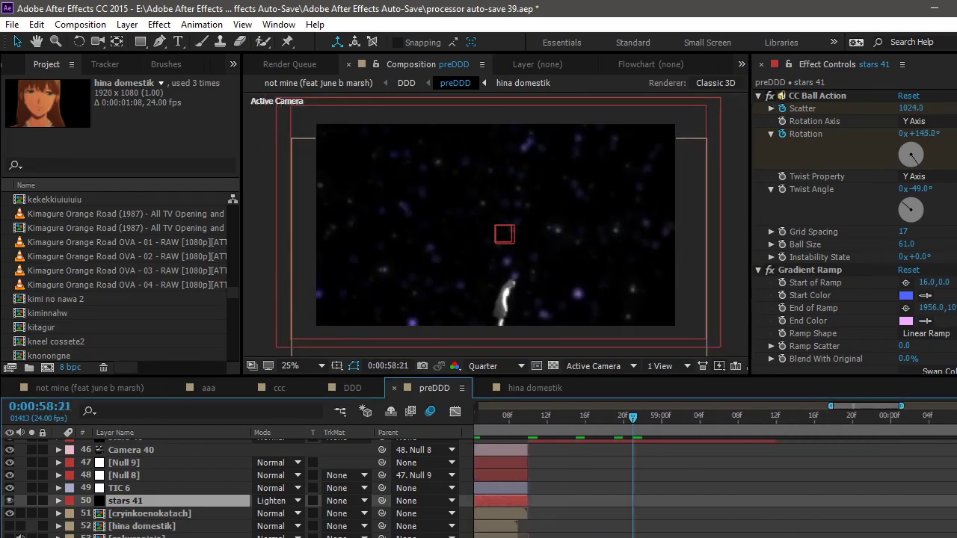
pyautogui.scroll(3, 673, 486)
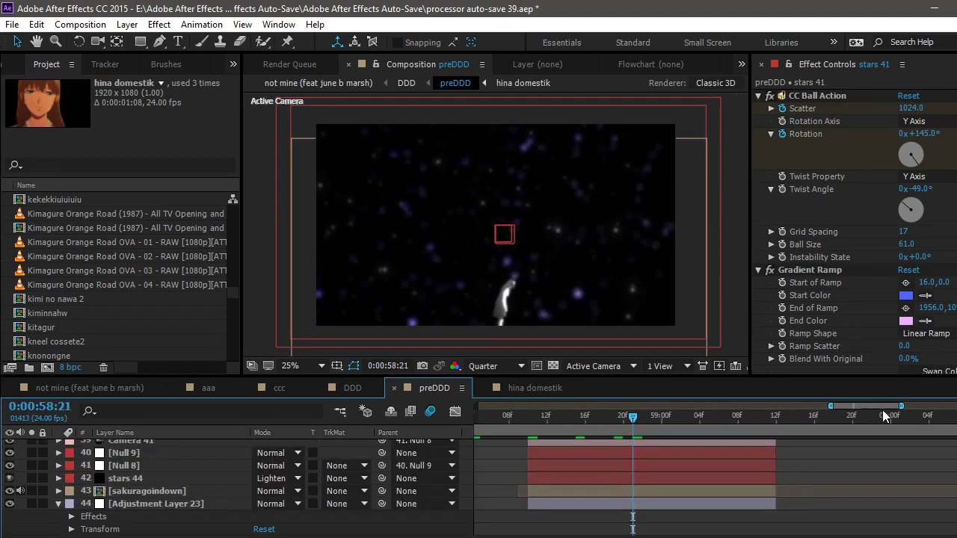
pyautogui.click(880, 416)
pyautogui.click(949, 417)
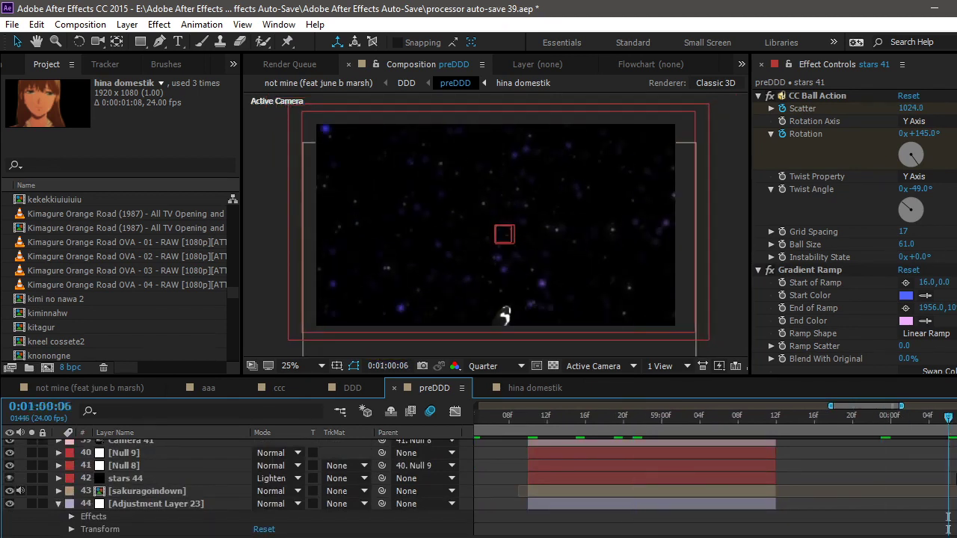
pyautogui.scroll(10, 954, 481)
pyautogui.press('space')
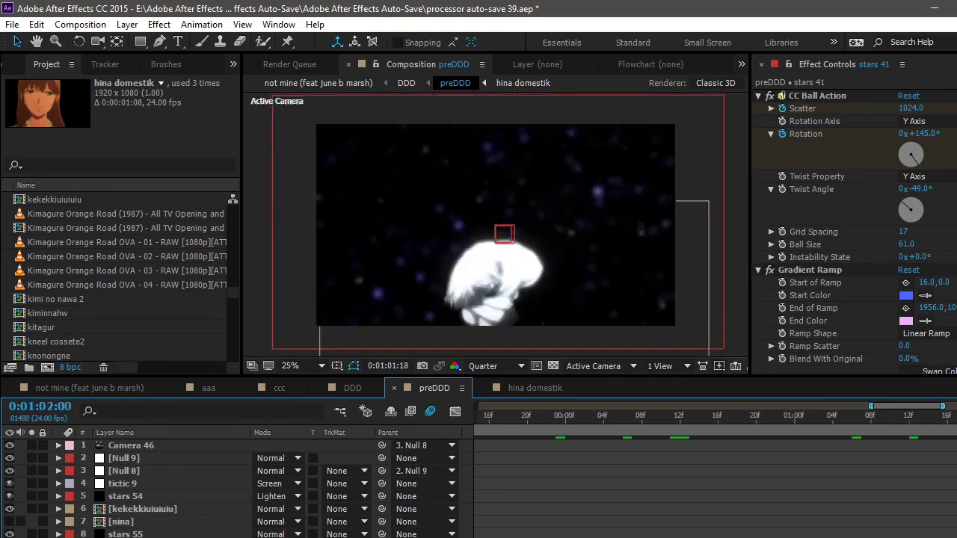
# Step: Scrub the preDDD composition to 0:01:03:05 and return to the main not mine (feat june b marsh) composition
pyautogui.click(934, 417)
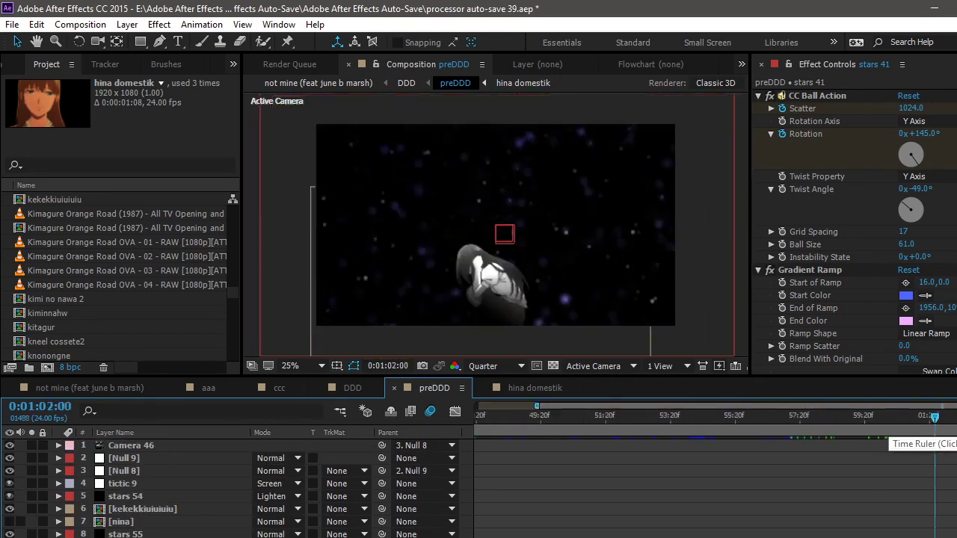
pyautogui.moveTo(934, 416); pyautogui.dragTo(956, 416)
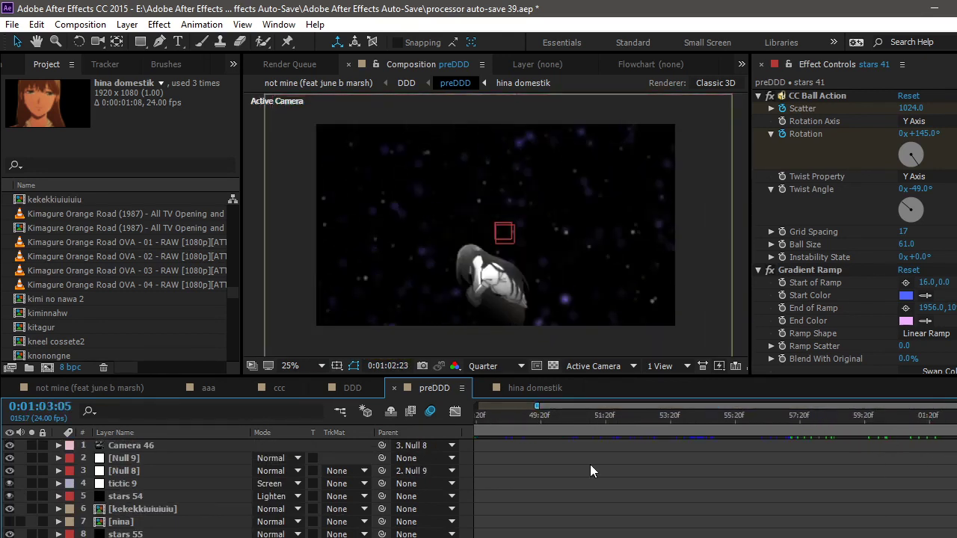
pyautogui.click(127, 383)
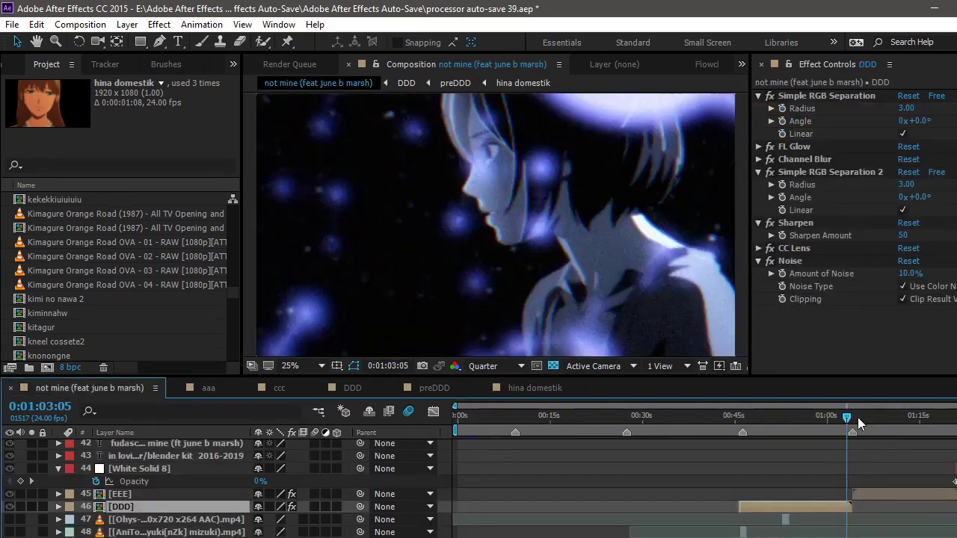
# Step: Go to 0:00:56:20 in the main composition and check the contribution of the Noise effect on the DDD layer
pyautogui.click(869, 419)
pyautogui.click(808, 418)
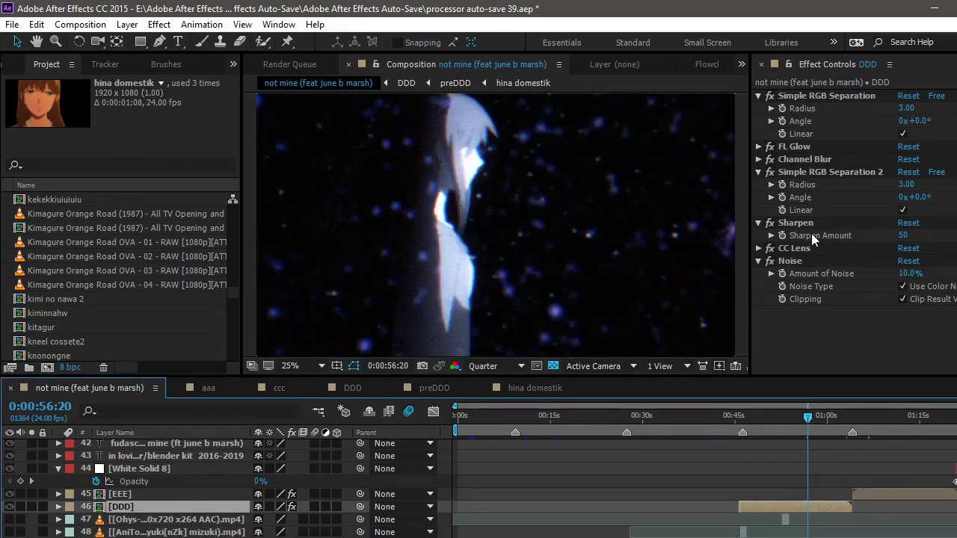
pyautogui.click(810, 258)
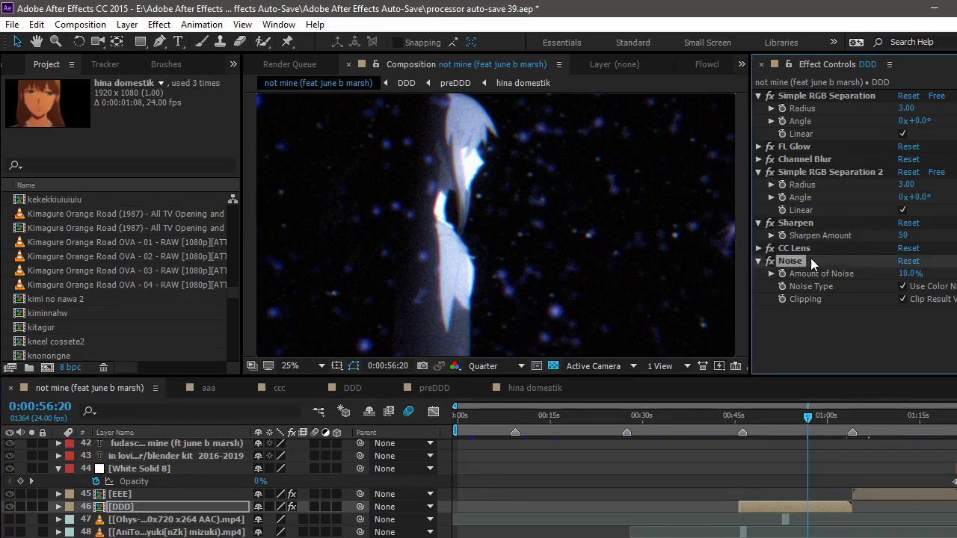
pyautogui.click(770, 261)
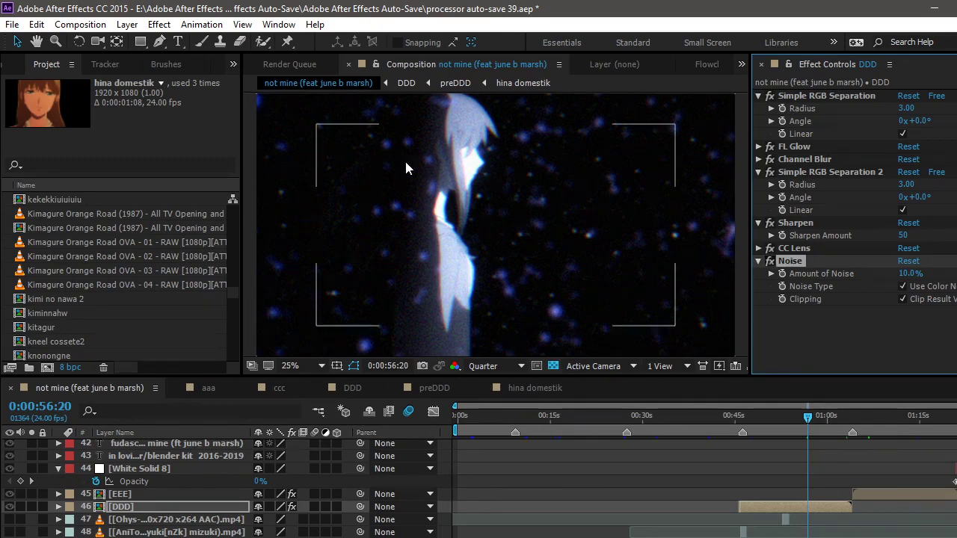
pyautogui.scroll(5, 822, 474)
pyautogui.scroll(9, 816, 474)
pyautogui.click(827, 455)
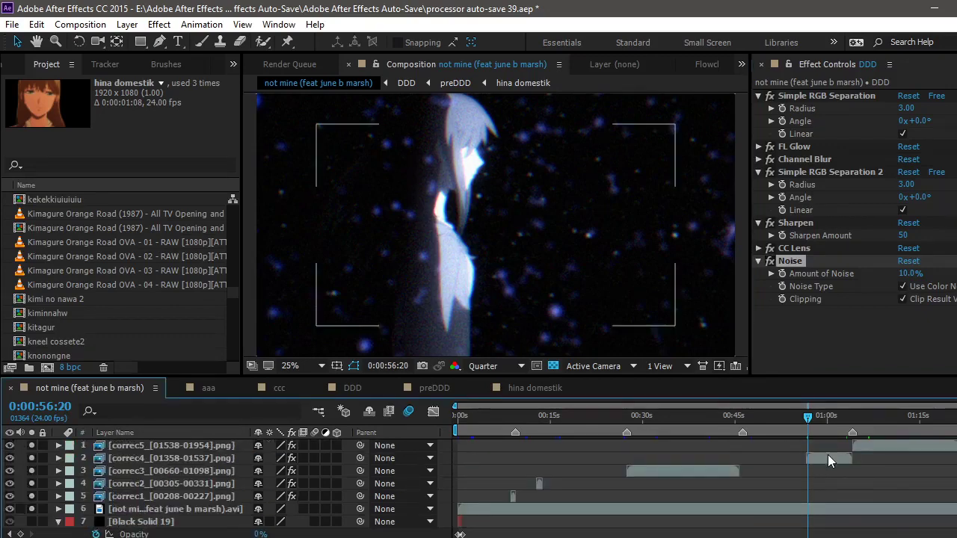
pyautogui.click(494, 365)
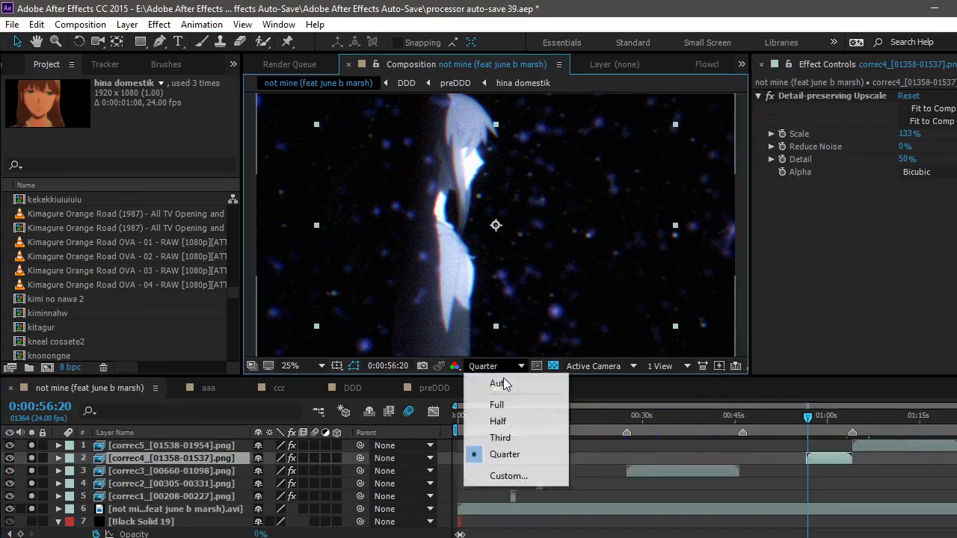
pyautogui.click(522, 405)
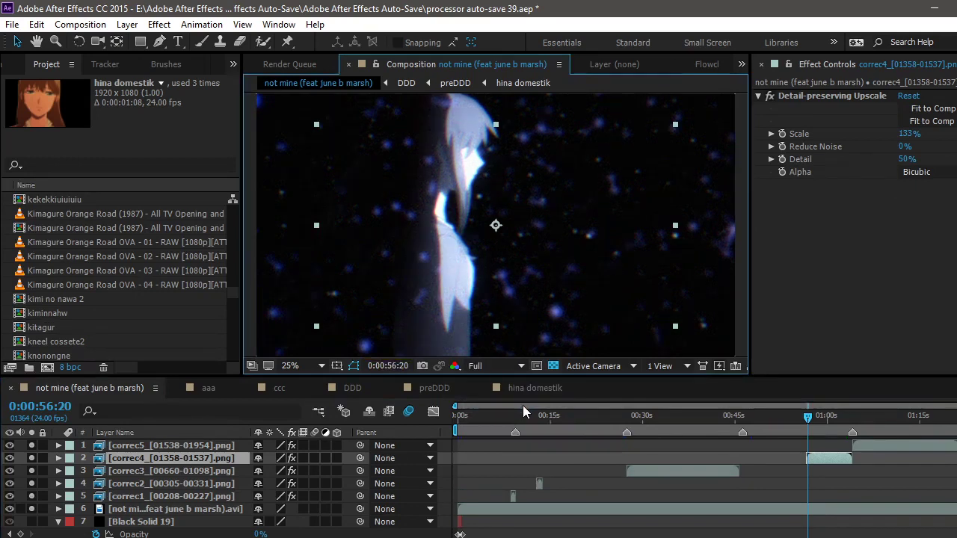
pyautogui.click(493, 365)
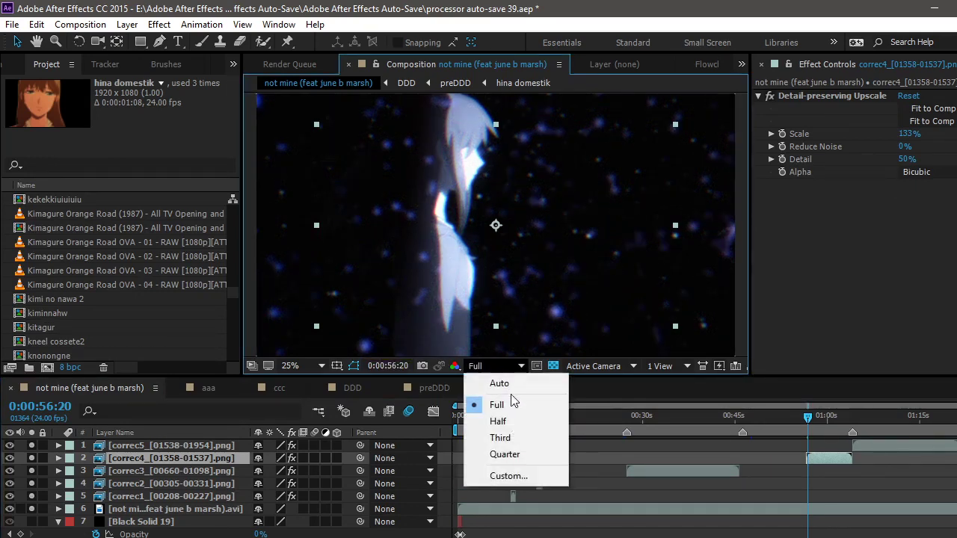
pyautogui.click(522, 458)
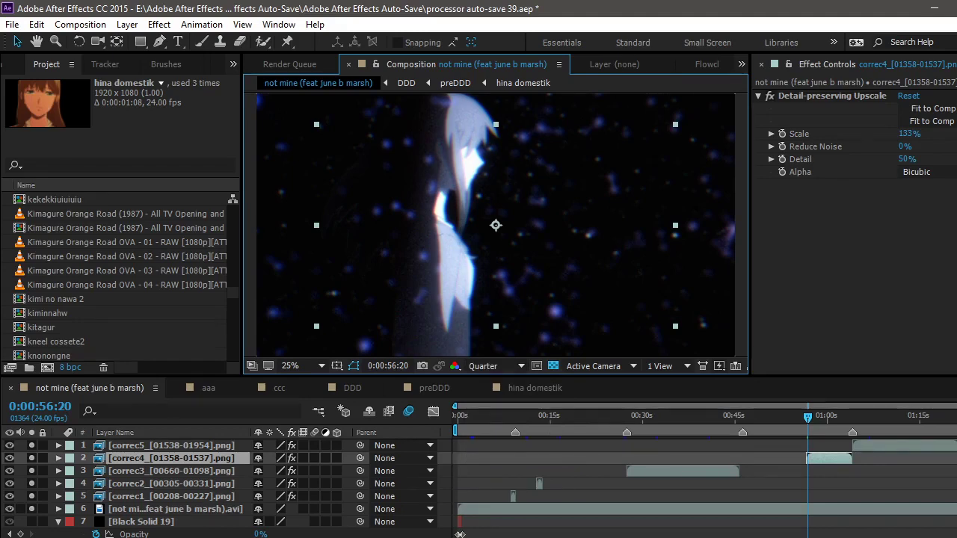
# Step: Open the EEE composition from the main composition's layers and open its nested preEEE composition
pyautogui.scroll(-12, 224, 486)
pyautogui.scroll(-5, 897, 534)
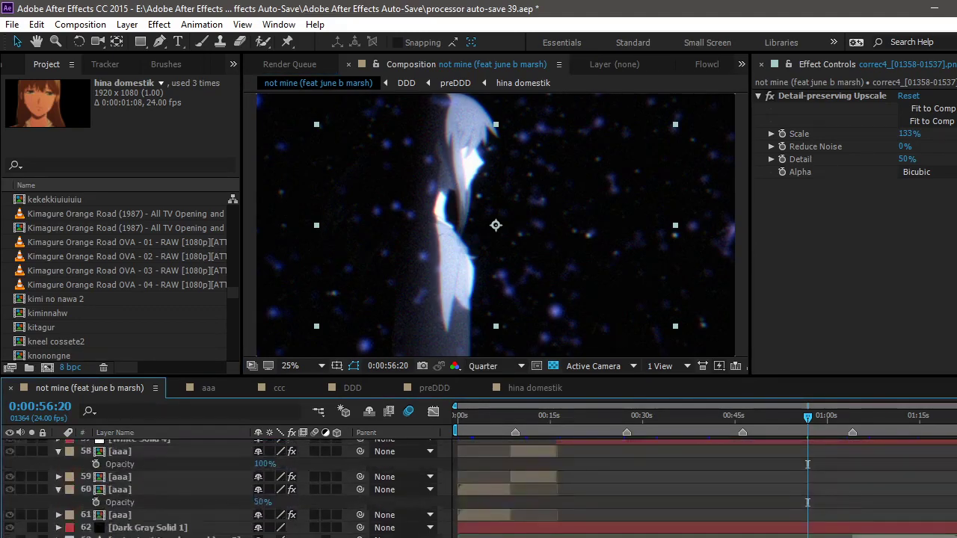
pyautogui.doubleClick(897, 531)
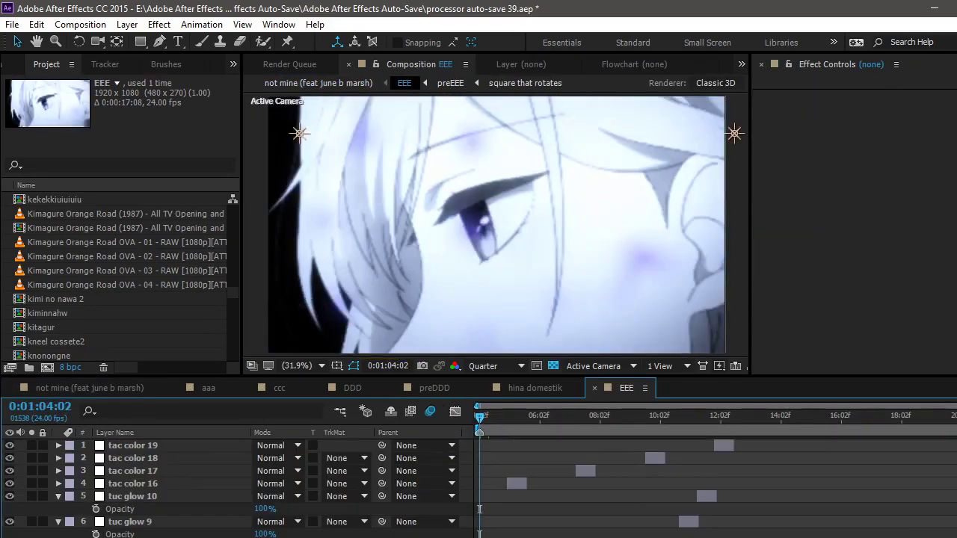
pyautogui.scroll(-10, 239, 485)
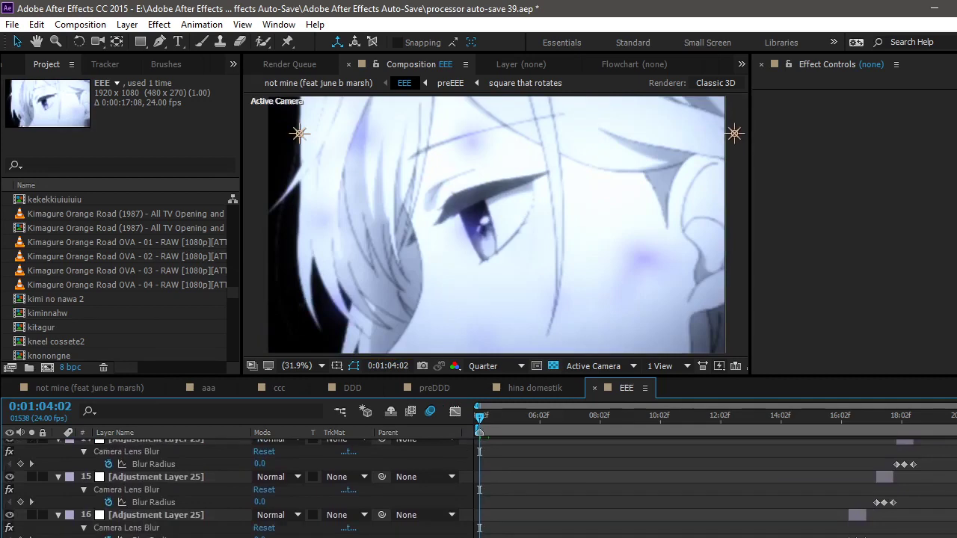
pyautogui.doubleClick(501, 213)
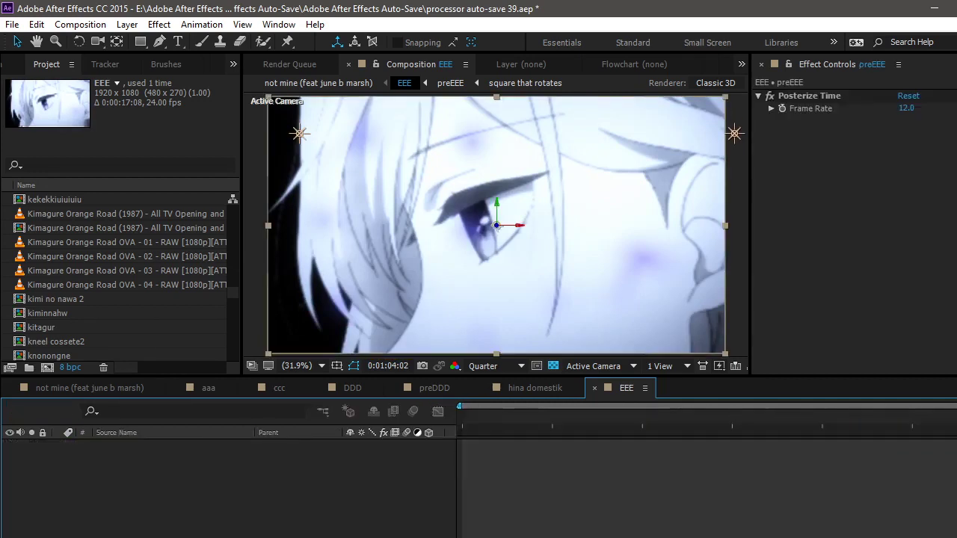
# Step: Examine the effect settings of the stars 56 and stars 55 layers in the preEEE composition
pyautogui.scroll(-8, 239, 486)
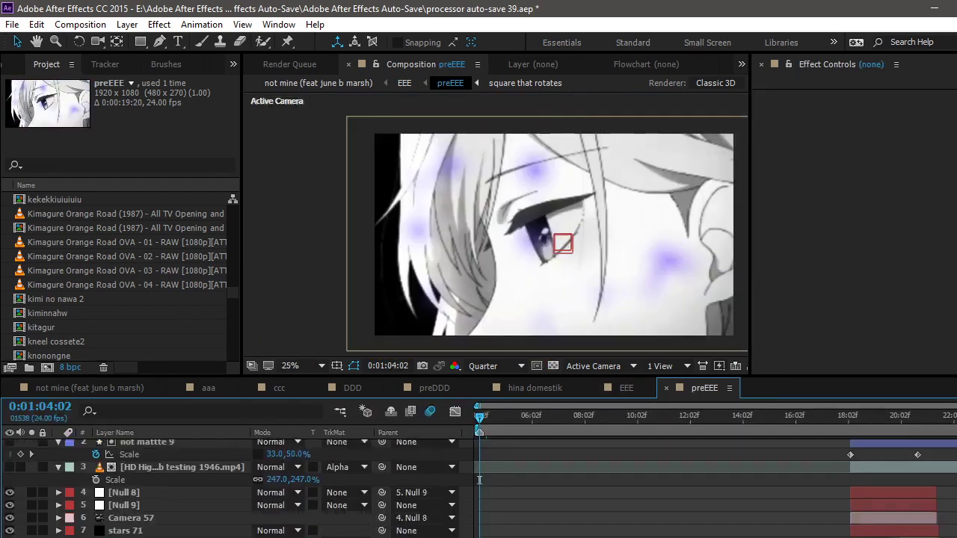
pyautogui.scroll(-3, 239, 486)
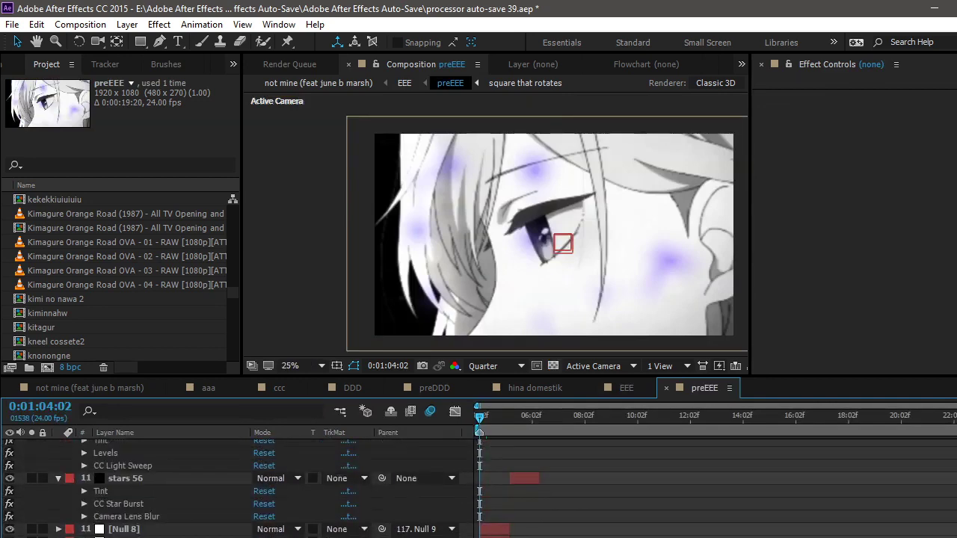
pyautogui.click(161, 475)
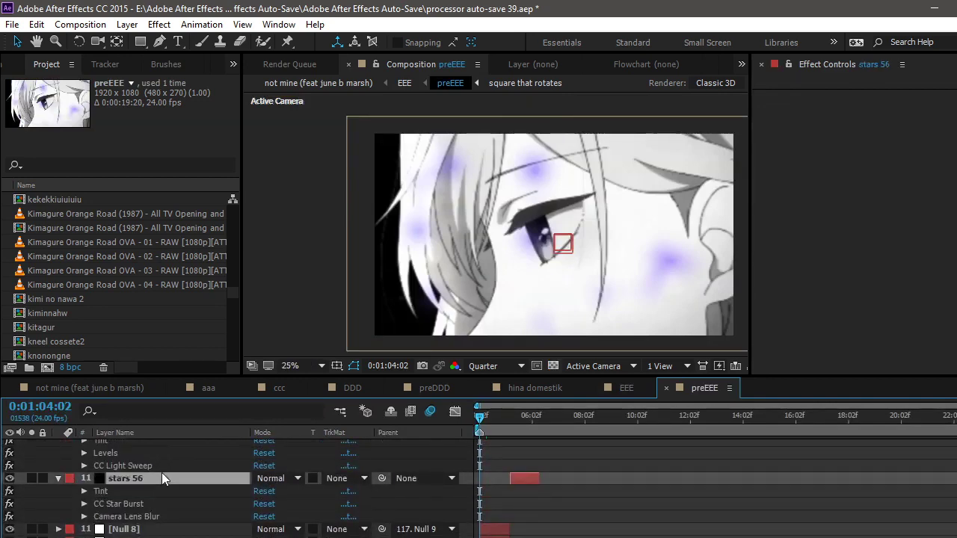
pyautogui.scroll(-3, 869, 181)
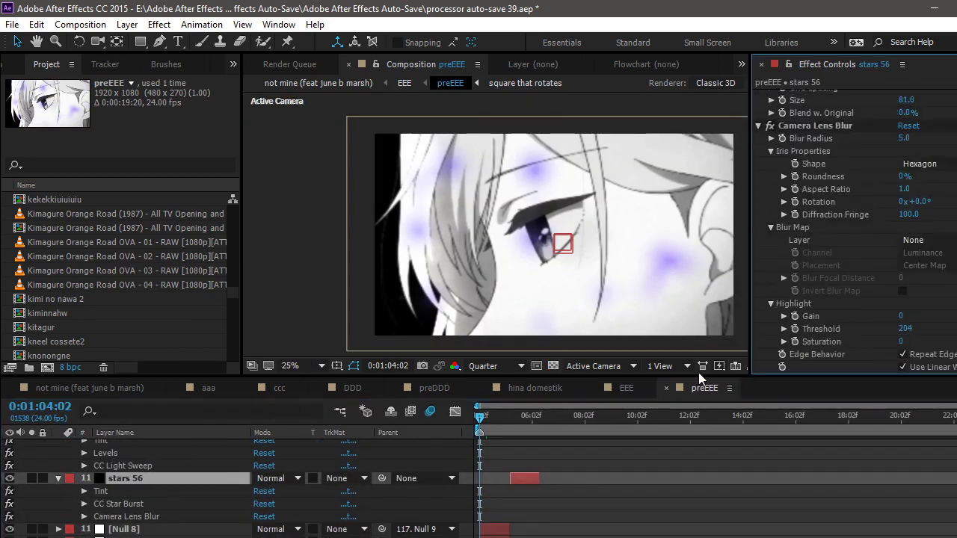
pyautogui.click(500, 530)
pyautogui.scroll(2, 500, 527)
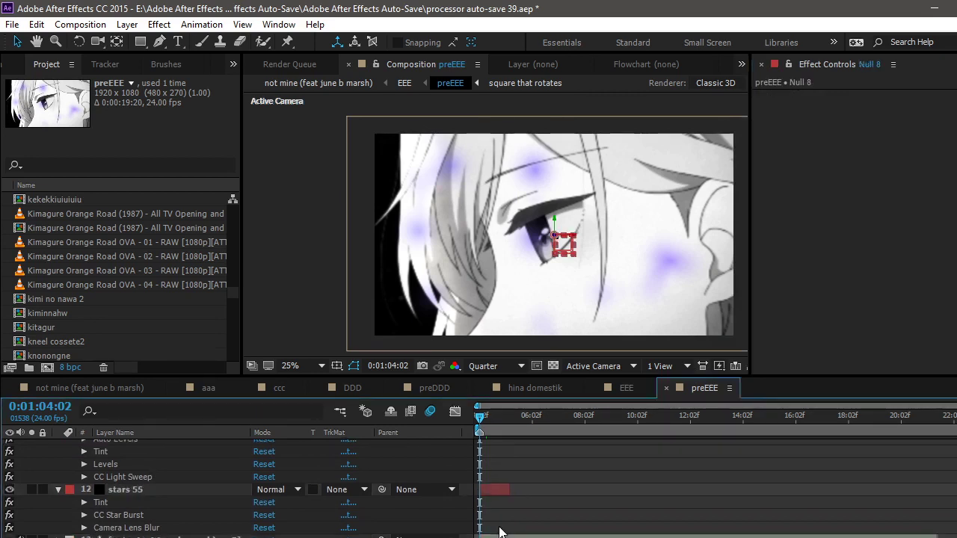
pyautogui.click(494, 486)
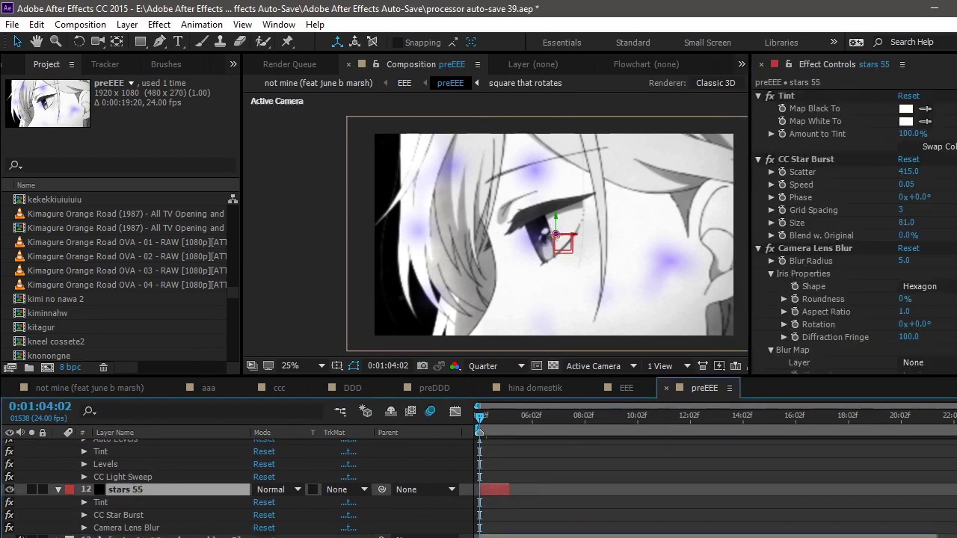
pyautogui.scroll(-3, 493, 481)
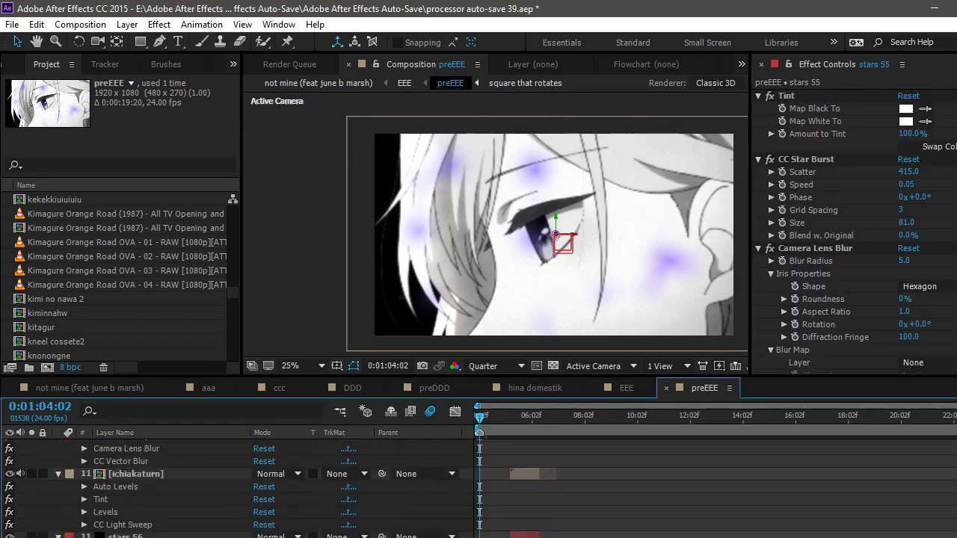
# Step: Select the stars 54 layer and reveal its keyframed properties to review the particle animation
pyautogui.click(496, 489)
pyautogui.press('u')
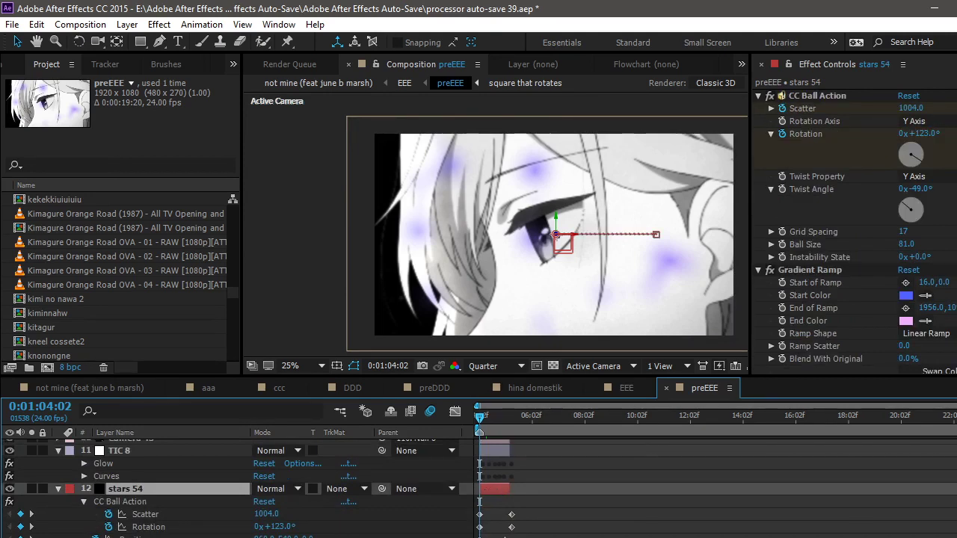
pyautogui.scroll(-3, 240, 486)
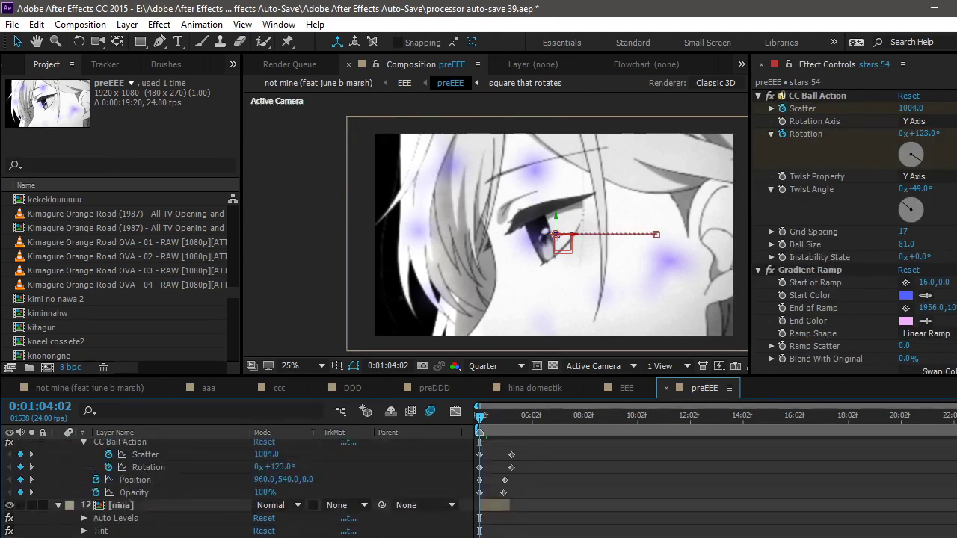
pyautogui.scroll(2, 239, 486)
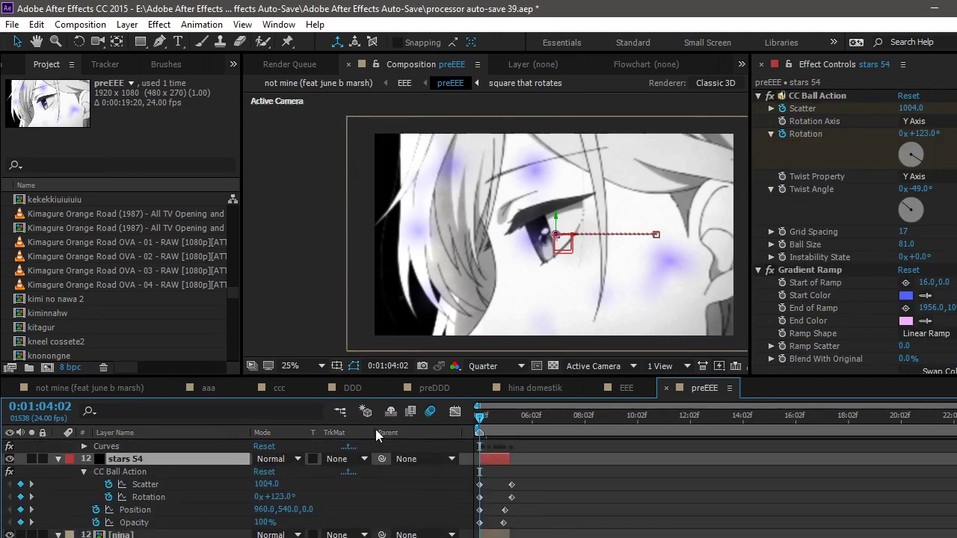
# Step: Move through preEEE to the shot at 0:01:08:18 and open the particular movemntthing composition from layer 89
pyautogui.click(507, 420)
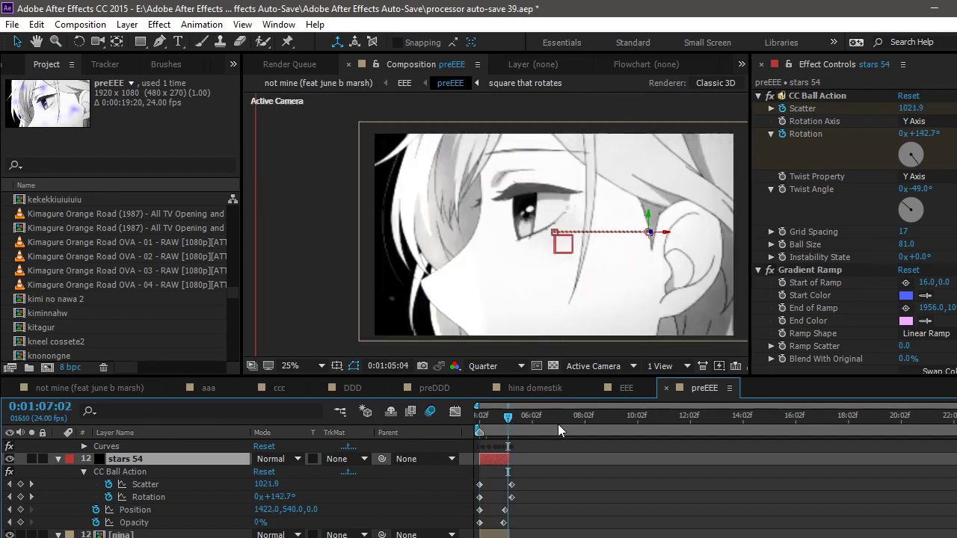
pyautogui.click(602, 417)
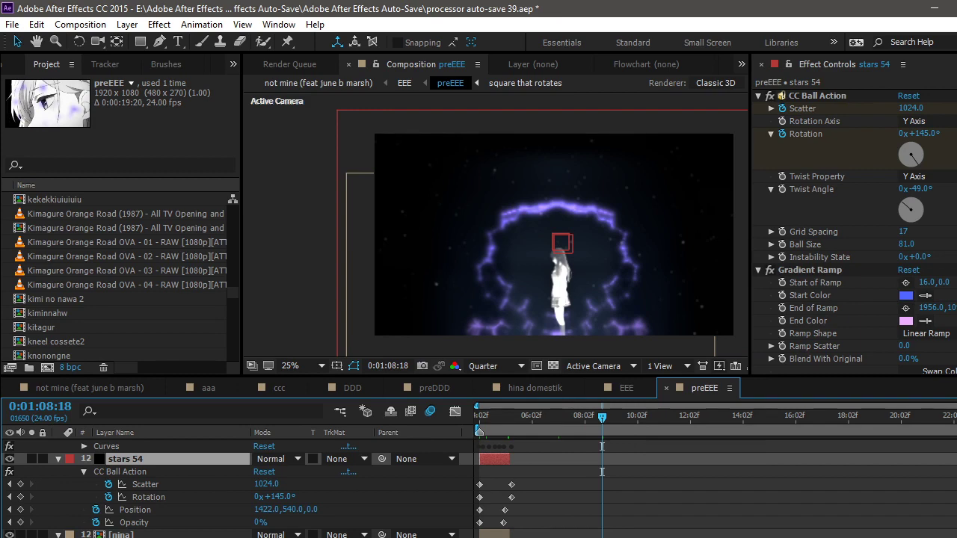
pyautogui.scroll(-20, 479, 490)
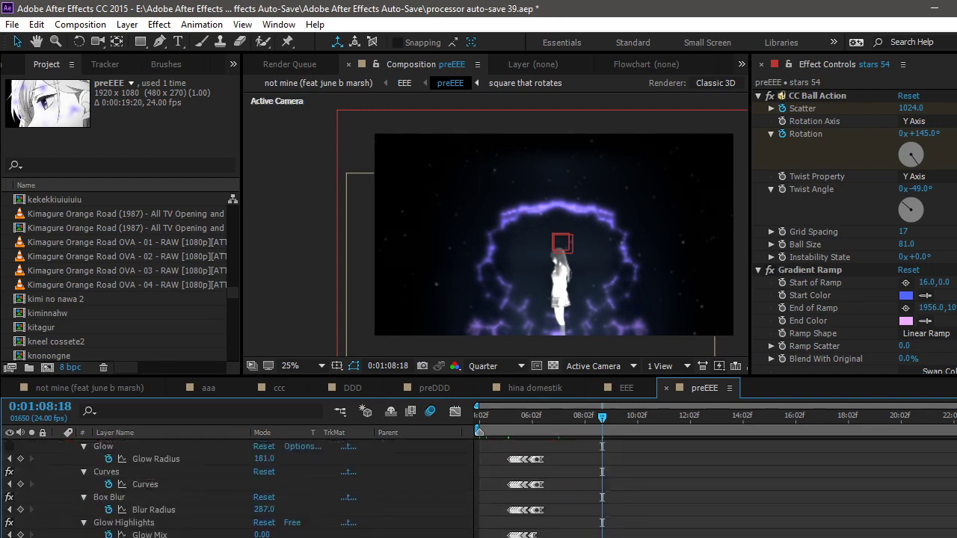
pyautogui.scroll(-3, 239, 486)
pyautogui.scroll(6, 240, 486)
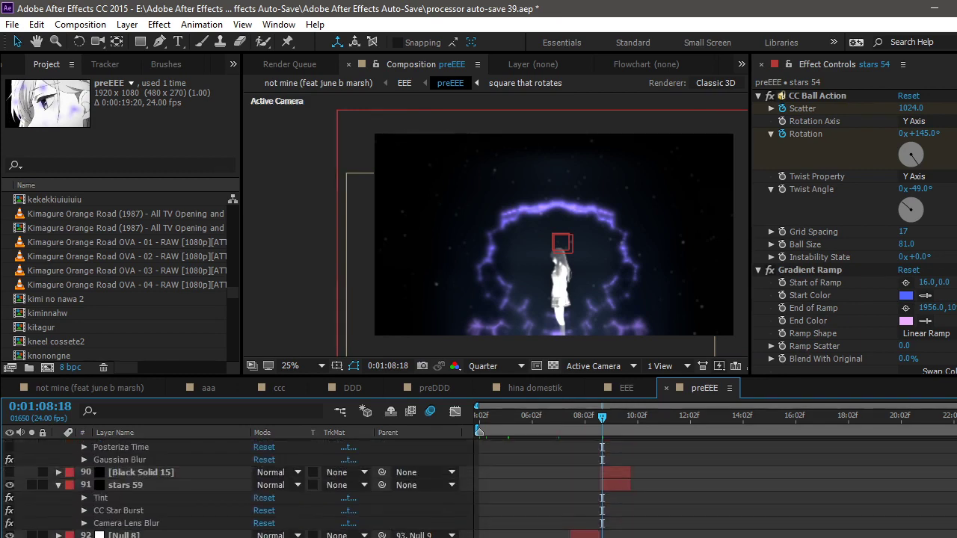
pyautogui.scroll(2, 239, 485)
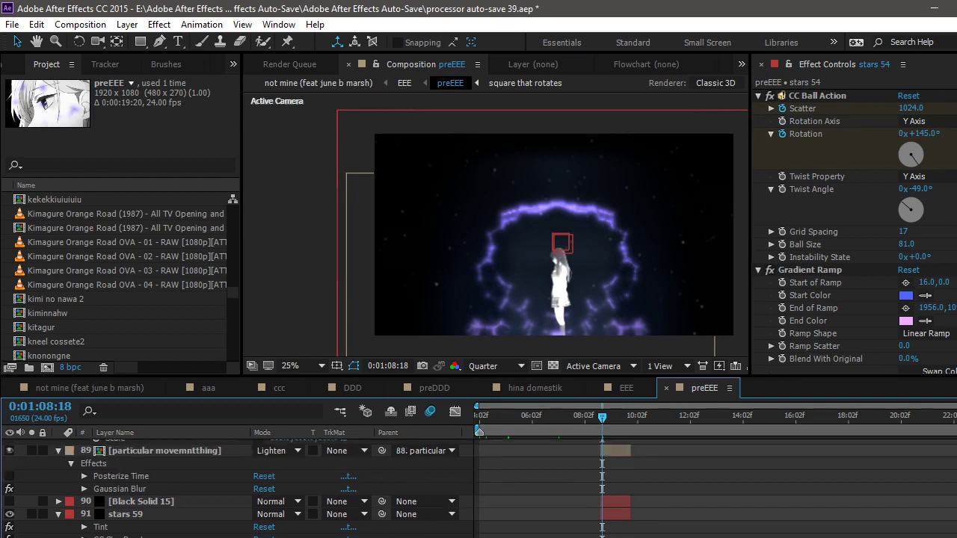
pyautogui.scroll(4, 239, 486)
pyautogui.click(193, 514)
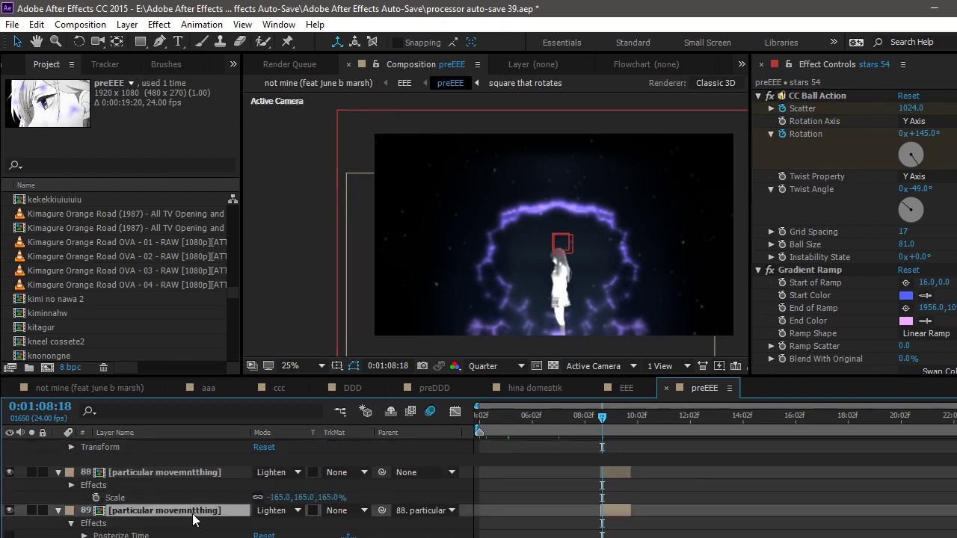
pyautogui.doubleClick(251, 510)
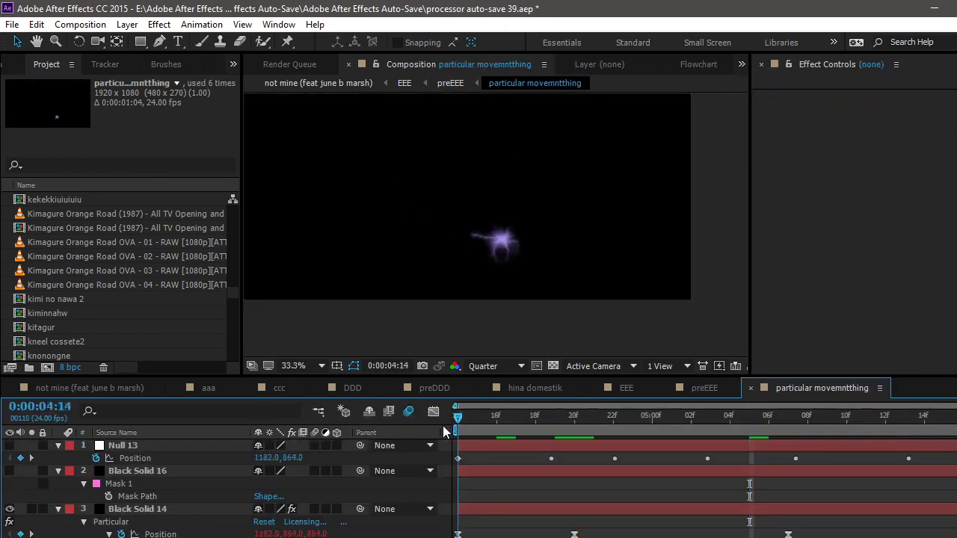
# Step: Preview the particle animation from 0:00:04:14 and examine the mask path on the Black Solid 16 layer
pyautogui.press('space')
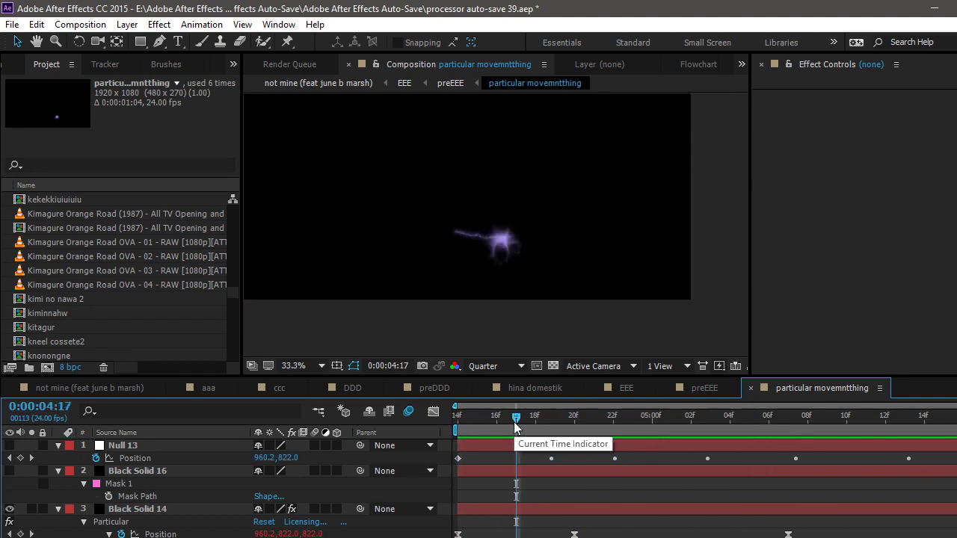
pyautogui.press('space')
pyautogui.click(133, 471)
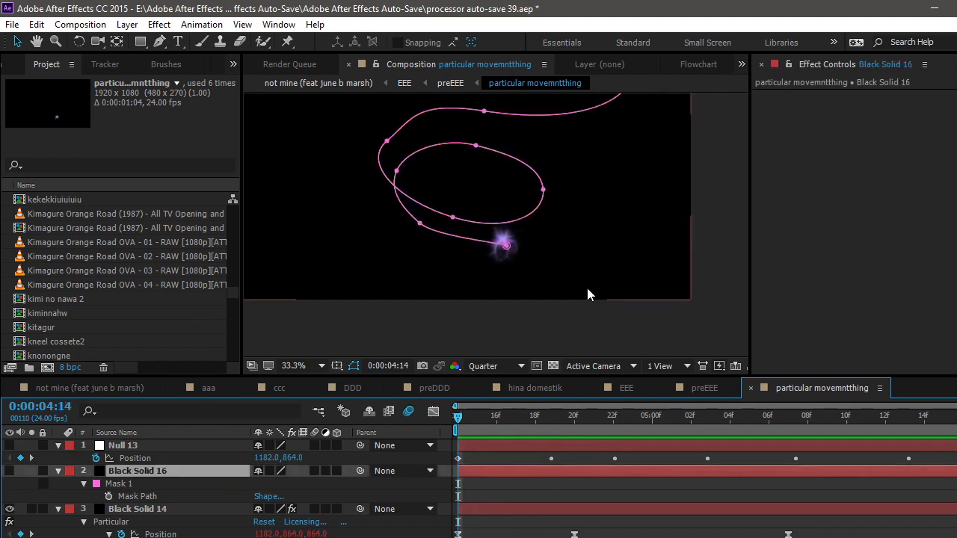
pyautogui.scroll(7, 587, 293)
pyautogui.scroll(-13, 587, 295)
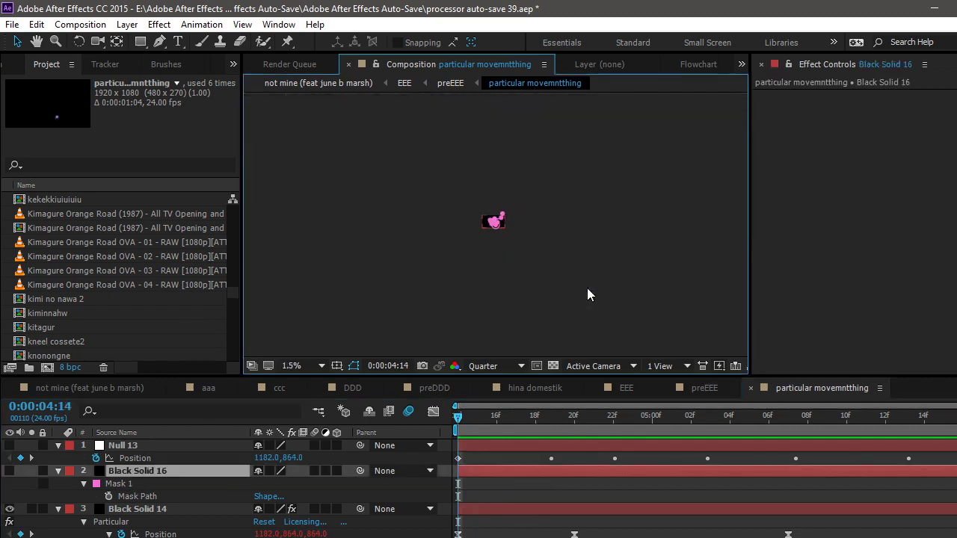
# Step: Fit the composition view to the frame to show the whole mask path and select the Null 13 layer
pyautogui.click(305, 366)
pyautogui.click(338, 114)
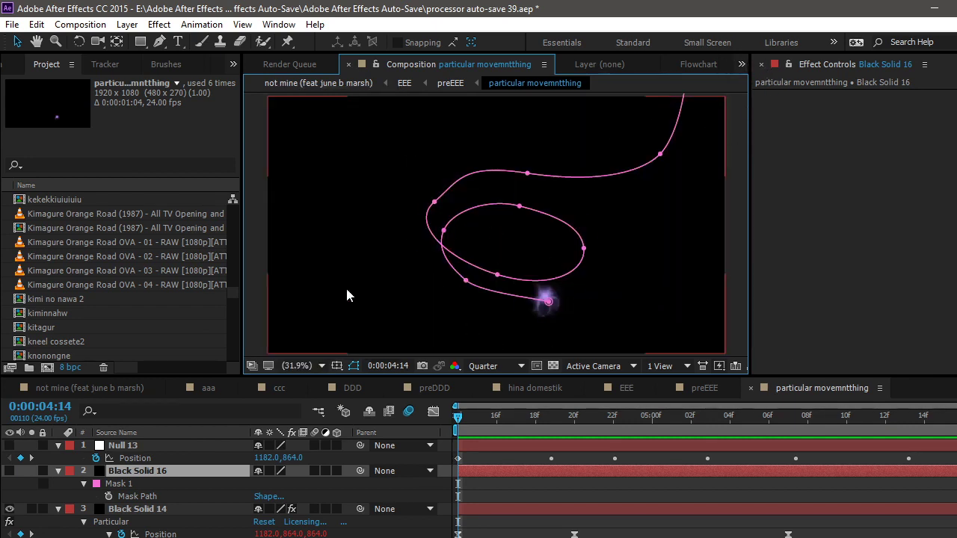
pyautogui.click(126, 447)
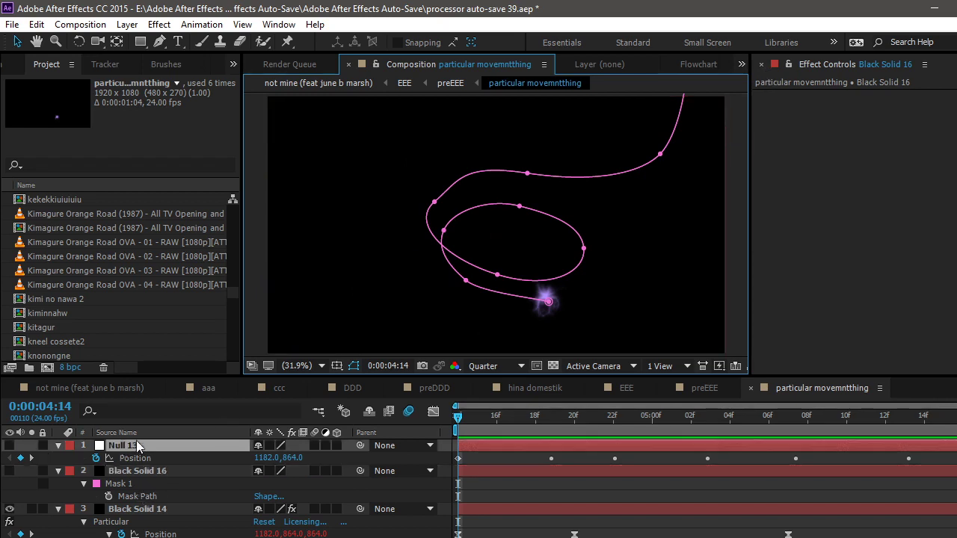
pyautogui.moveTo(500, 427); pyautogui.dragTo(348, 438)
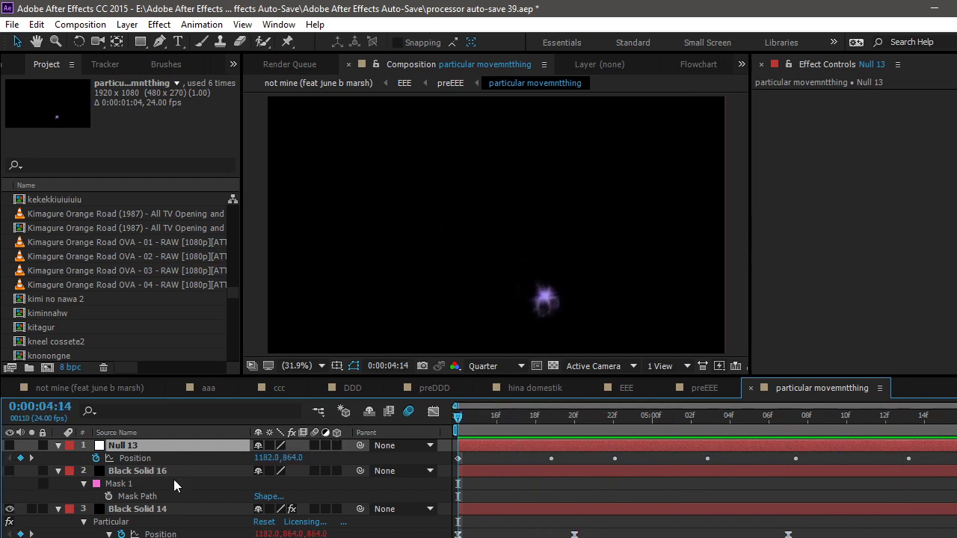
# Step: Inspect the Particular effect's emitter Position keyframes on the Black Solid 14 layer and preview the particle trail
pyautogui.click(146, 511)
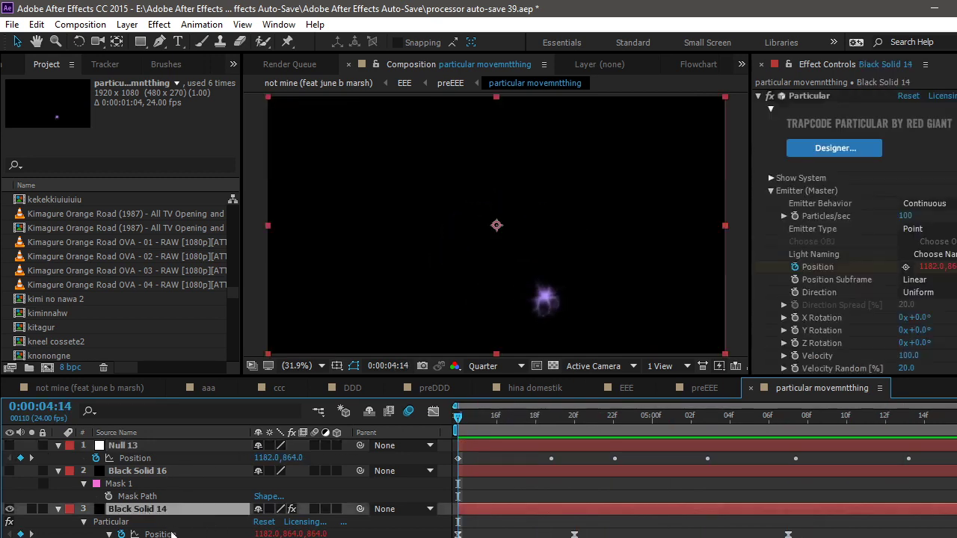
pyautogui.click(168, 522)
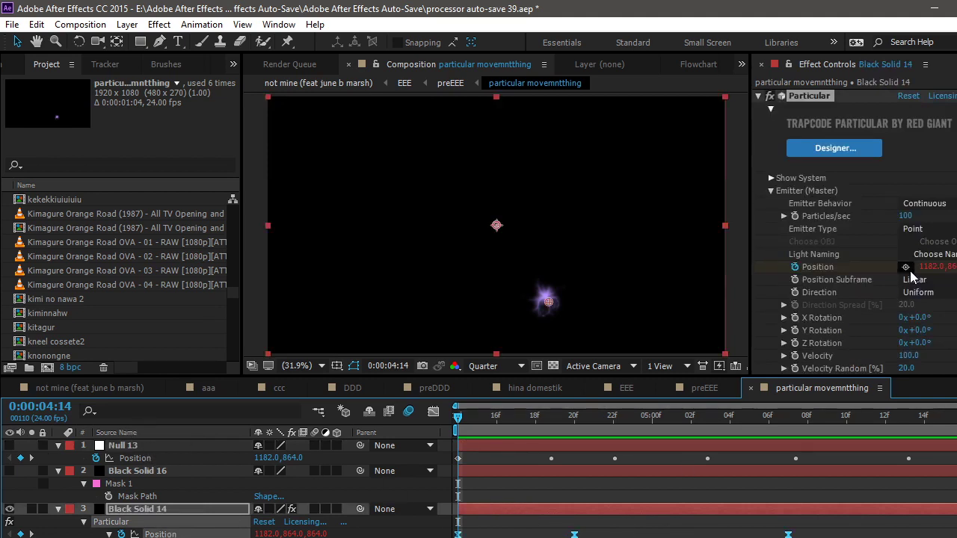
pyautogui.click(542, 456)
pyautogui.press('pagedown')
pyautogui.press('pagedown')
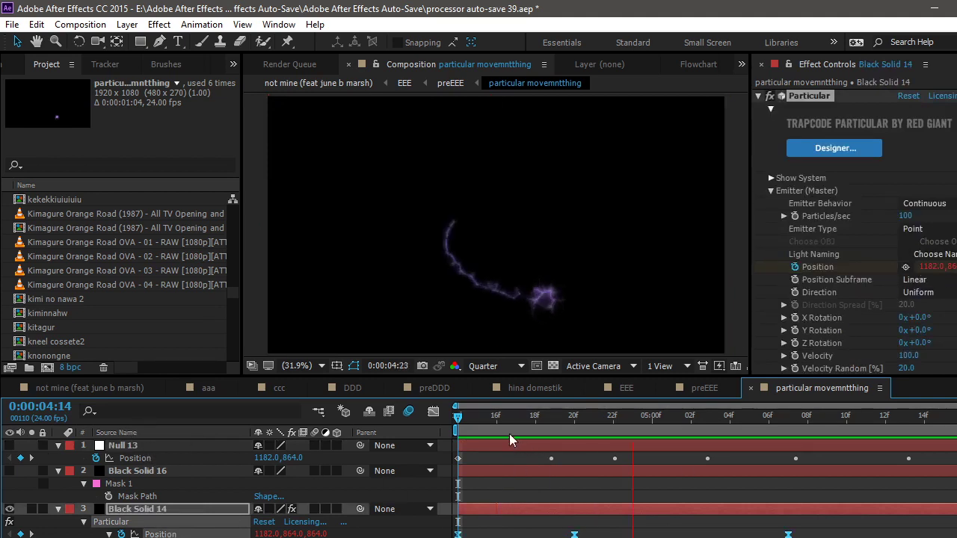
# Step: Return to the preEEE composition and move through its shots past 0:01:11:04 to 0:01:13:05
pyautogui.click(706, 391)
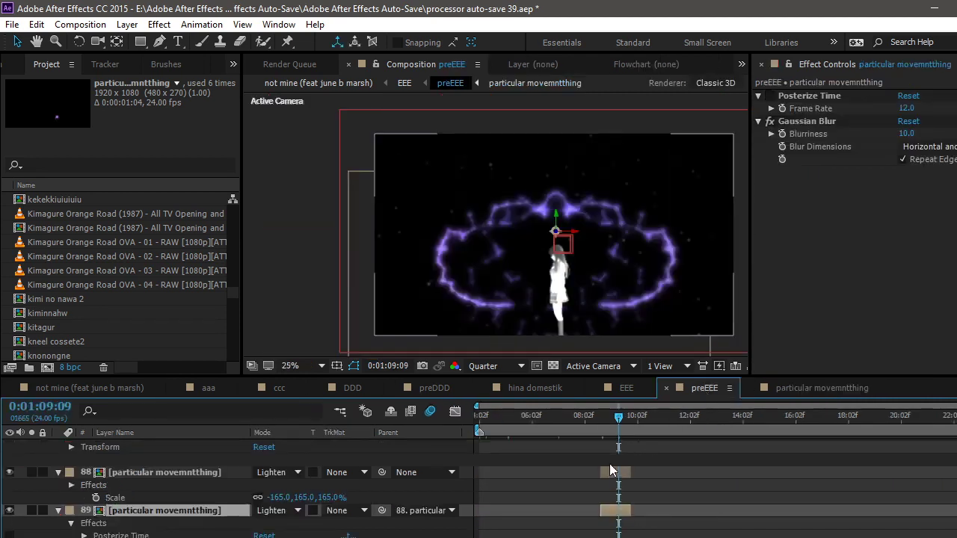
pyautogui.scroll(5, 478, 486)
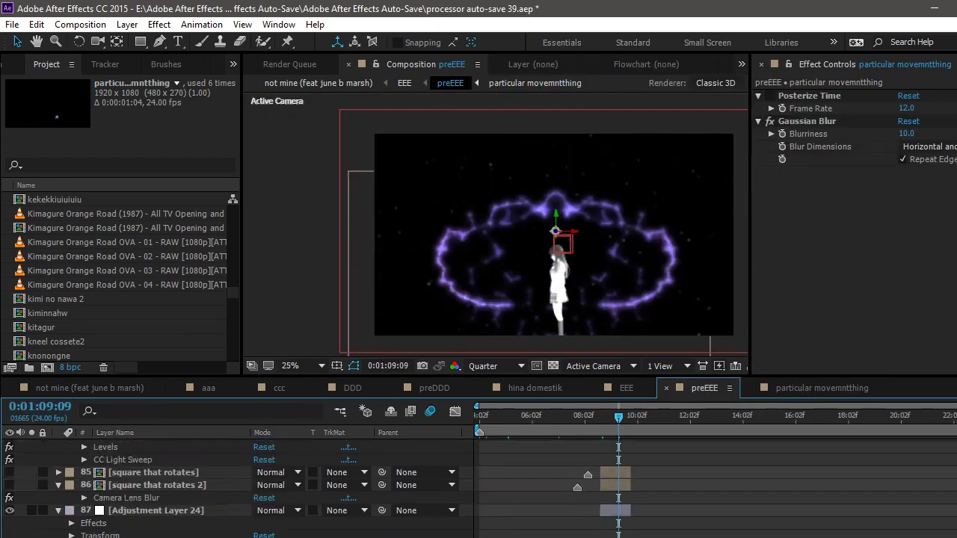
pyautogui.scroll(8, 247, 486)
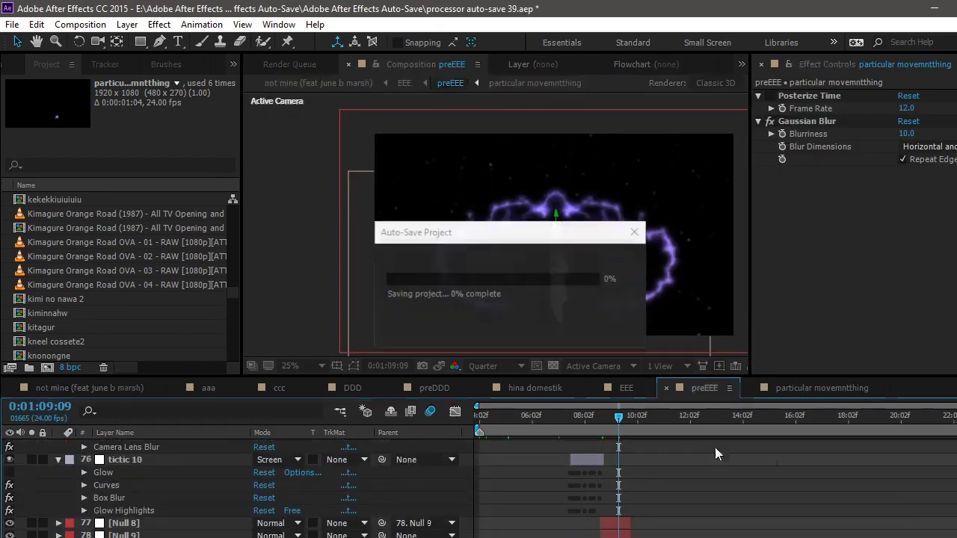
pyautogui.moveTo(646, 420); pyautogui.dragTo(666, 420)
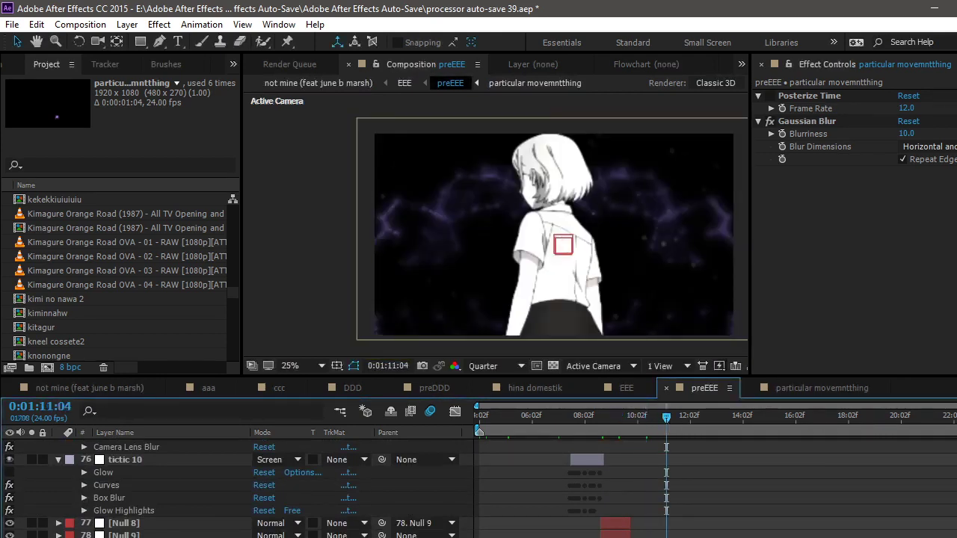
pyautogui.scroll(10, 239, 486)
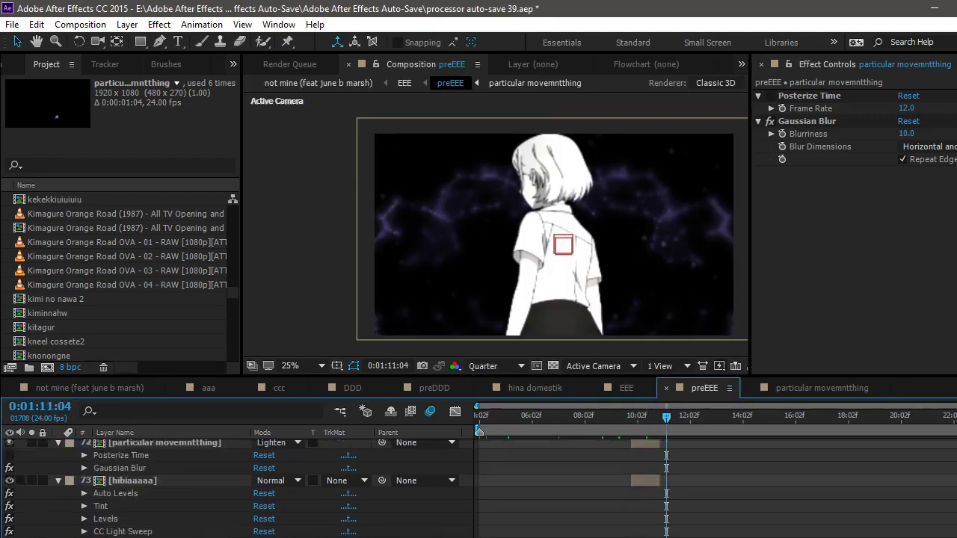
pyautogui.scroll(5, 239, 485)
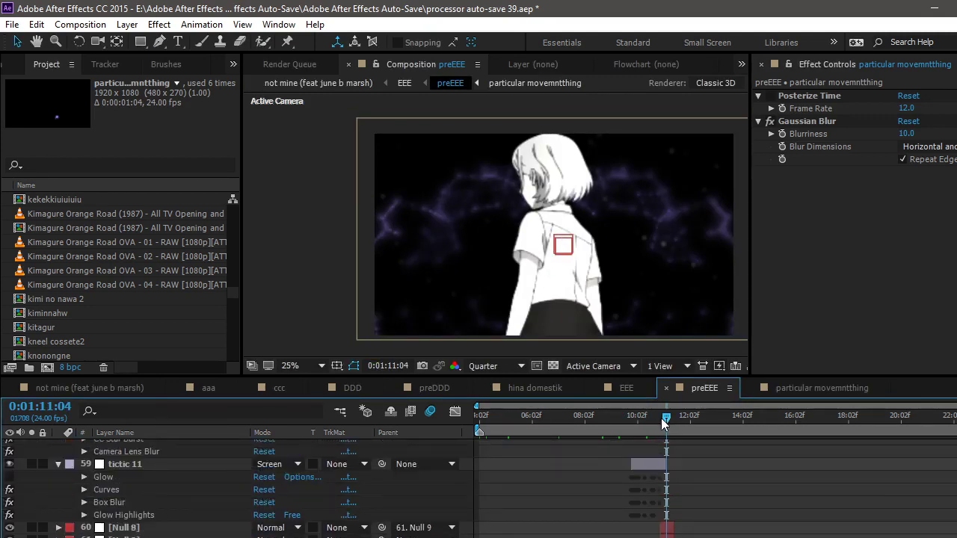
pyautogui.click(687, 421)
pyautogui.click(719, 424)
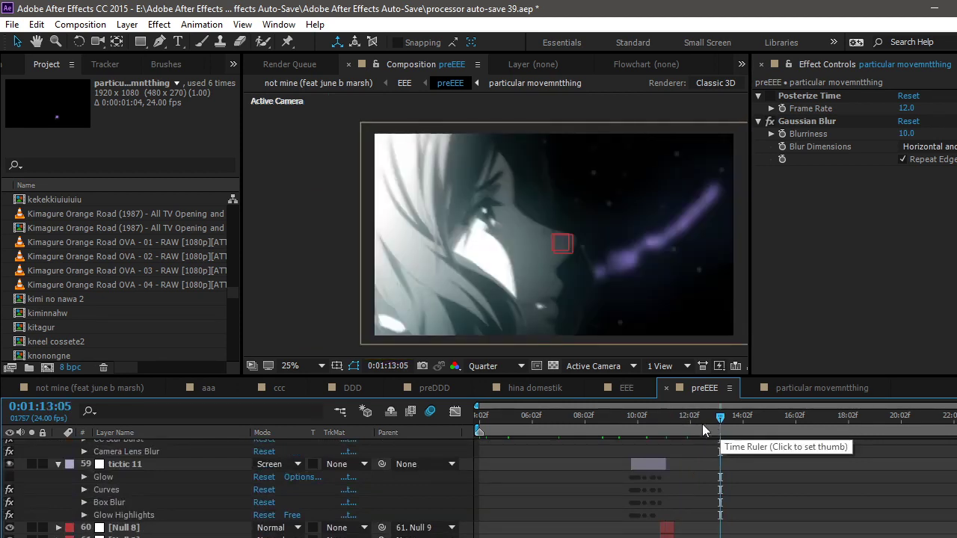
# Step: Find the violet Comp 2 layer and examine its BCC Temporal Blur and Posterize Time effect settings
pyautogui.scroll(8, 239, 486)
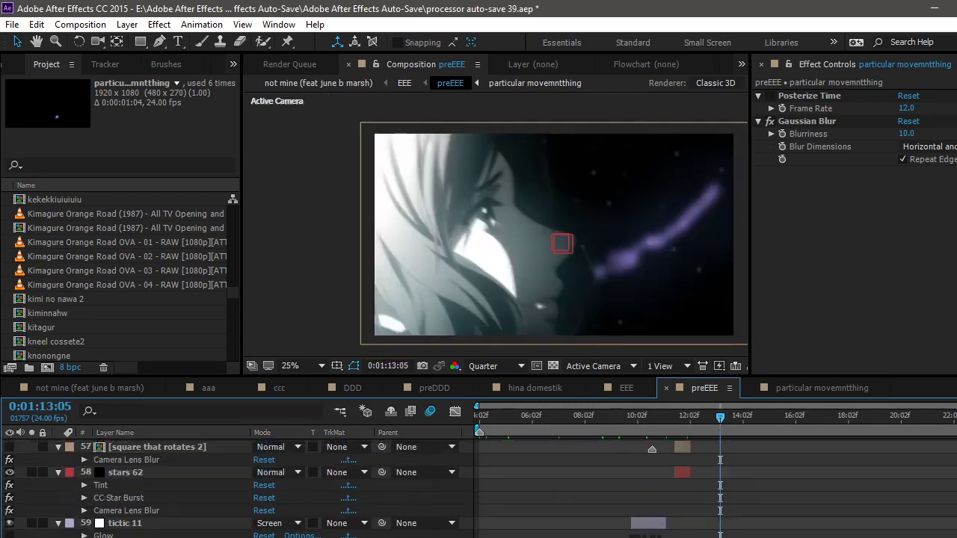
pyautogui.scroll(5, 239, 486)
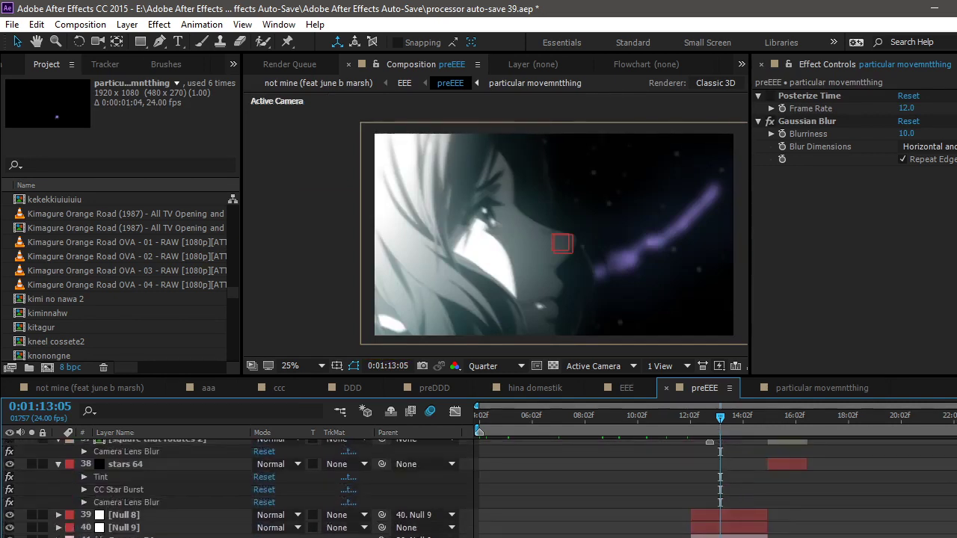
pyautogui.scroll(-2, 240, 486)
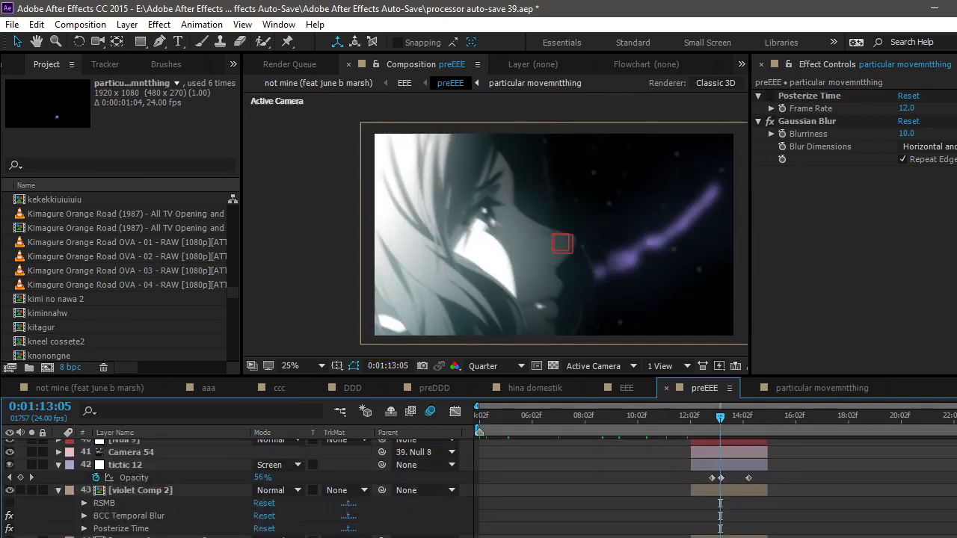
pyautogui.click(164, 490)
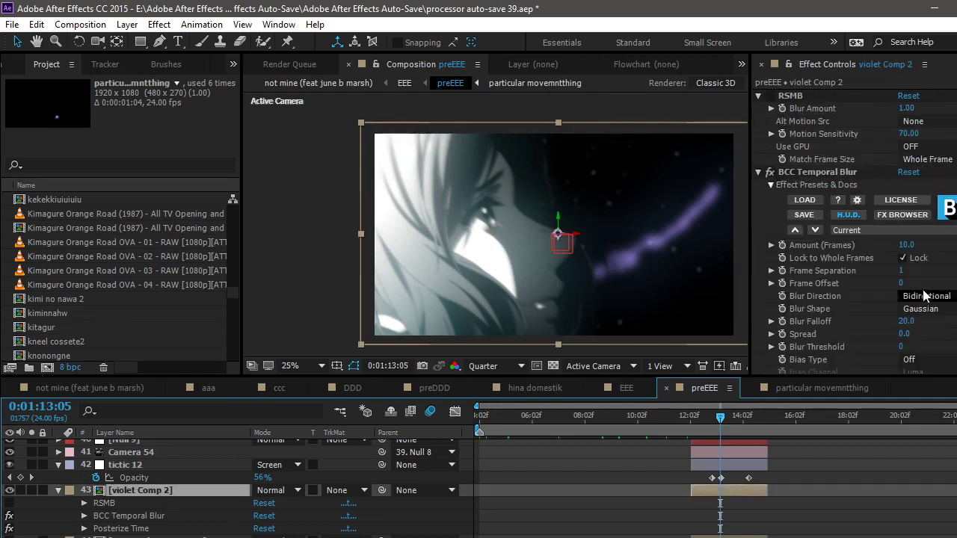
pyautogui.scroll(-5, 908, 290)
pyautogui.scroll(3, 868, 254)
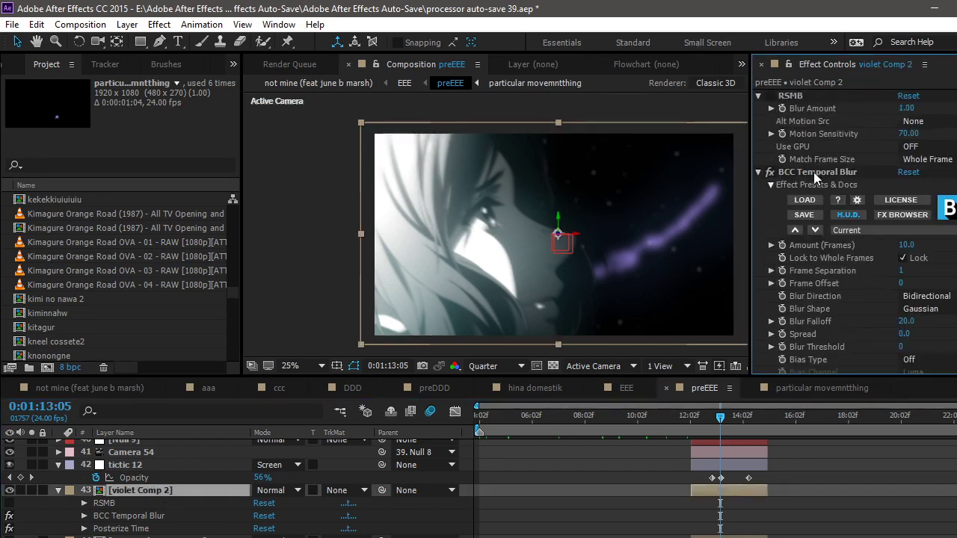
pyautogui.scroll(-3, 822, 299)
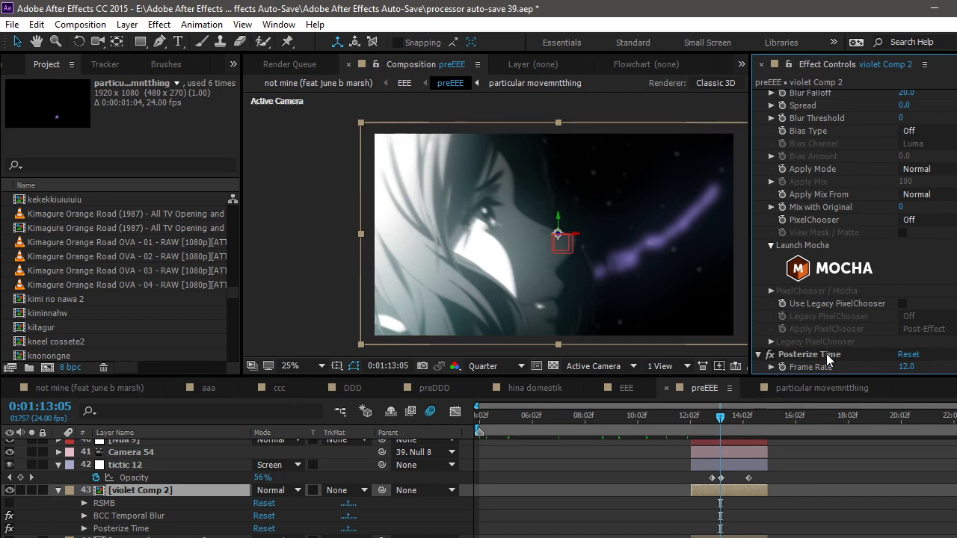
pyautogui.click(826, 354)
# Step: Open the violet Comp 2 composition, show the transparency grid and preview the cut-out character
pyautogui.doubleClick(728, 490)
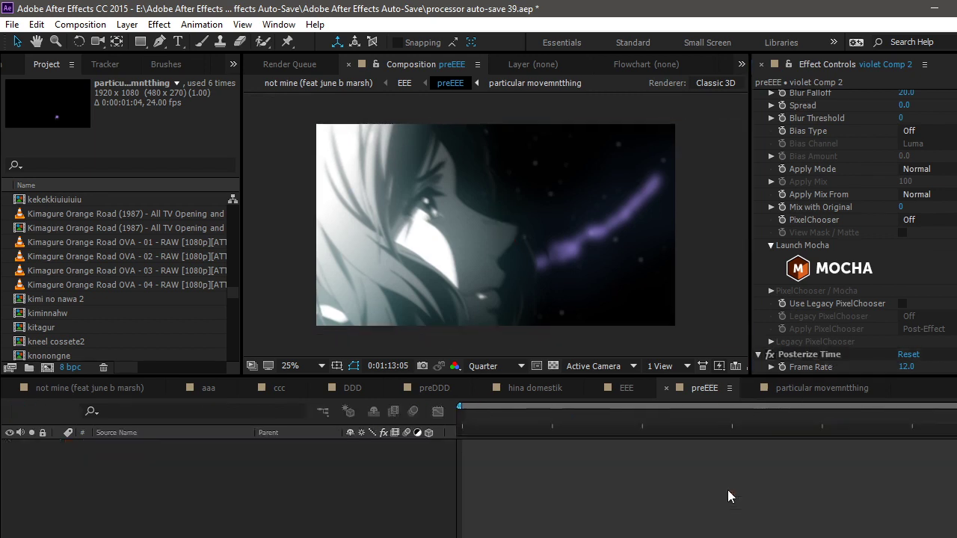
pyautogui.moveTo(526, 420); pyautogui.dragTo(383, 443)
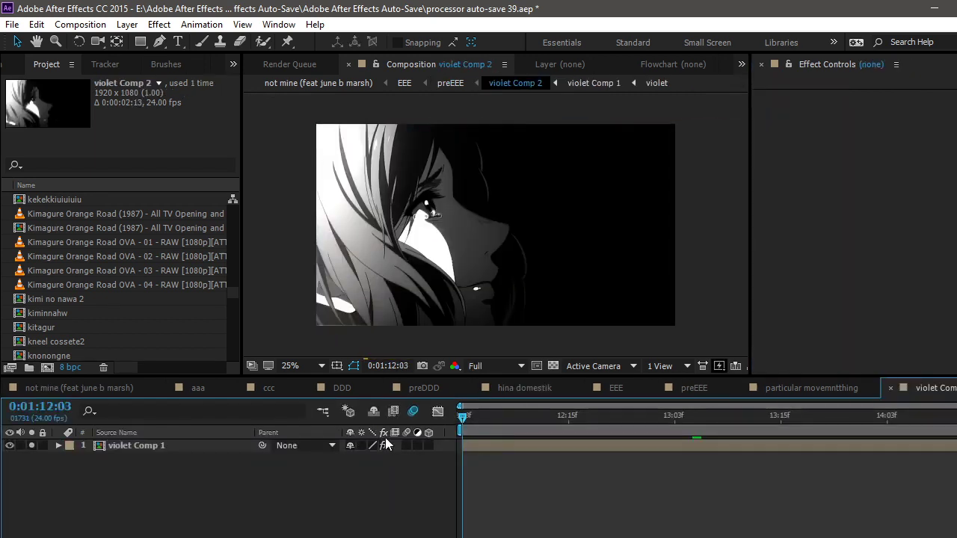
pyautogui.click(552, 366)
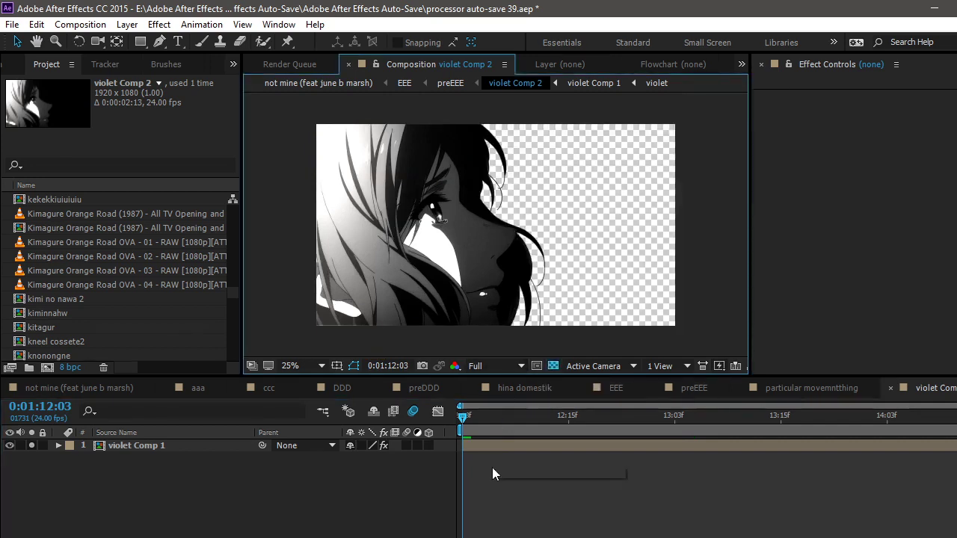
pyautogui.press('space')
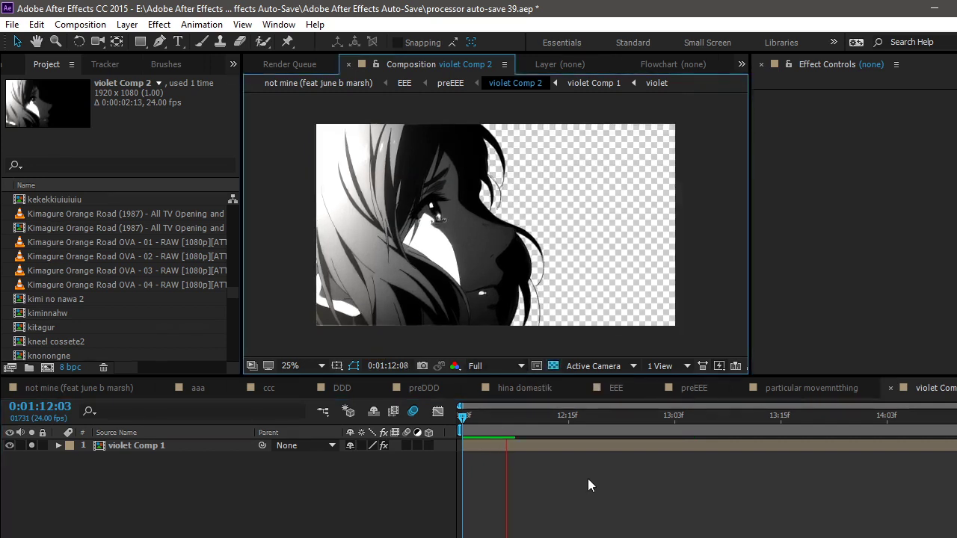
# Step: Select the violet Comp 1 layer to show its Twixtor Pro settings and view the timeline at frame level
pyautogui.click(505, 446)
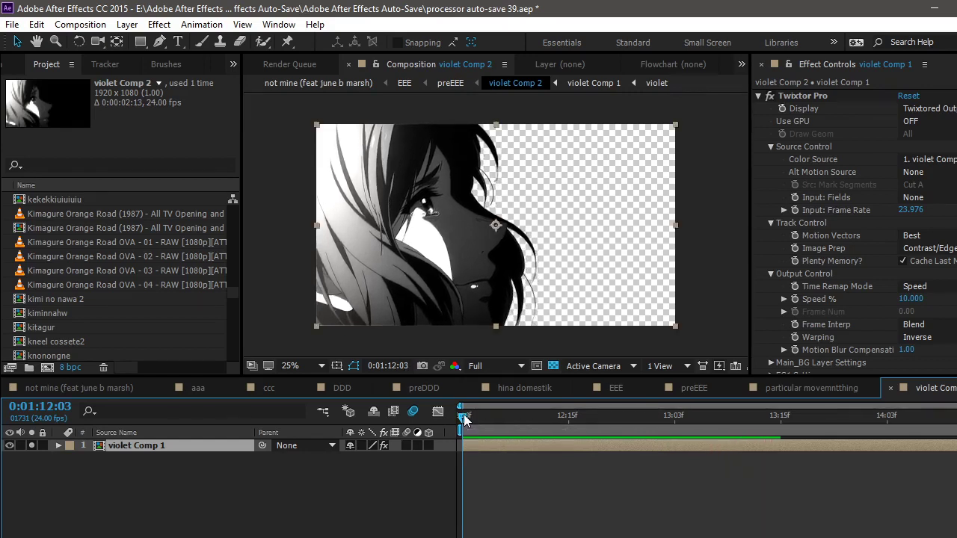
pyautogui.press('space')
pyautogui.press(';')
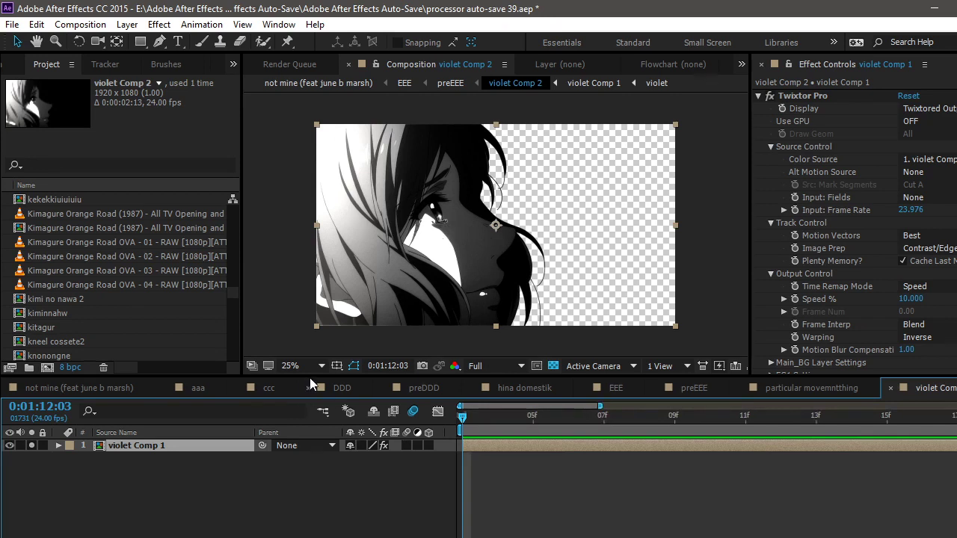
# Step: Inspect the loose hair strands above the character's face at 100% magnification
pyautogui.press('.')
pyautogui.press('.')
pyautogui.press('.')
pyautogui.press('.')
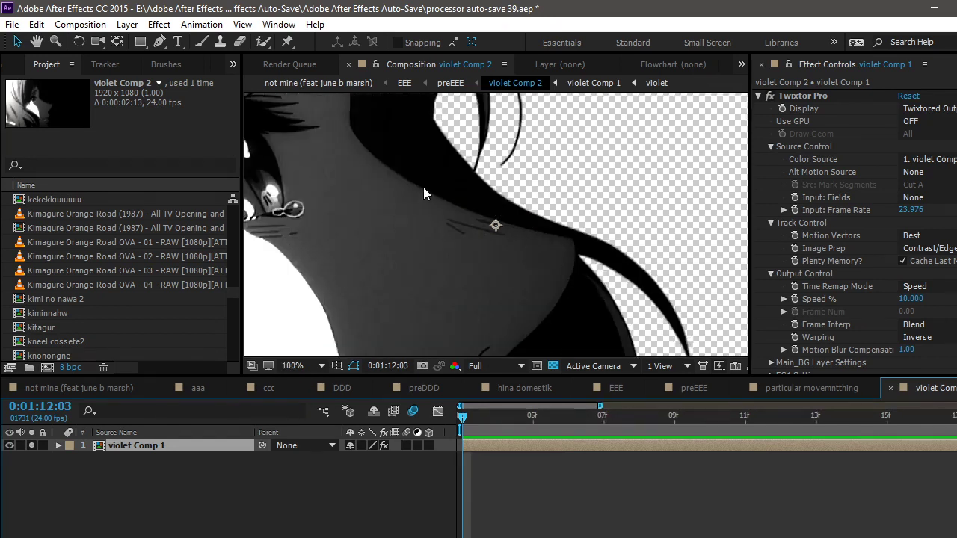
pyautogui.press('h')
pyautogui.moveTo(423, 186); pyautogui.dragTo(438, 184)
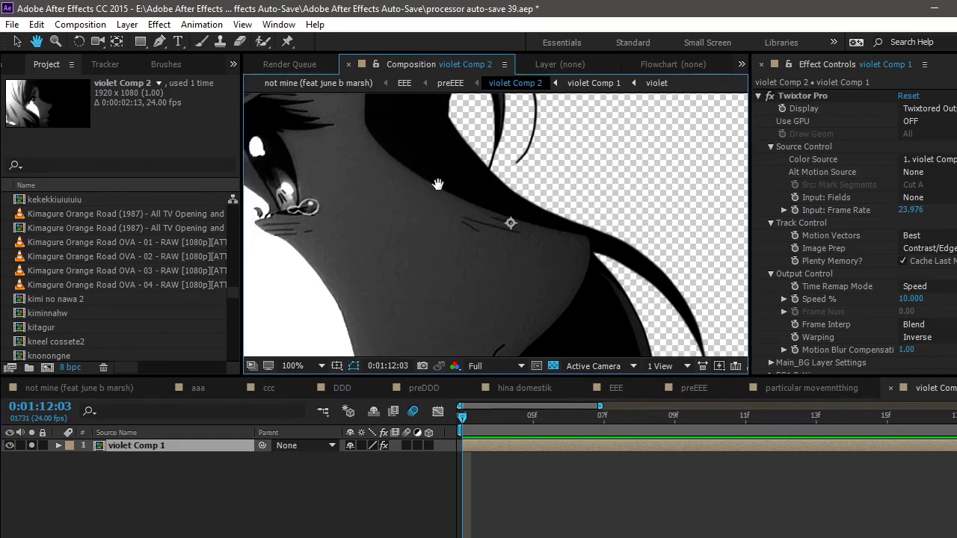
pyautogui.scroll(5, 449, 187)
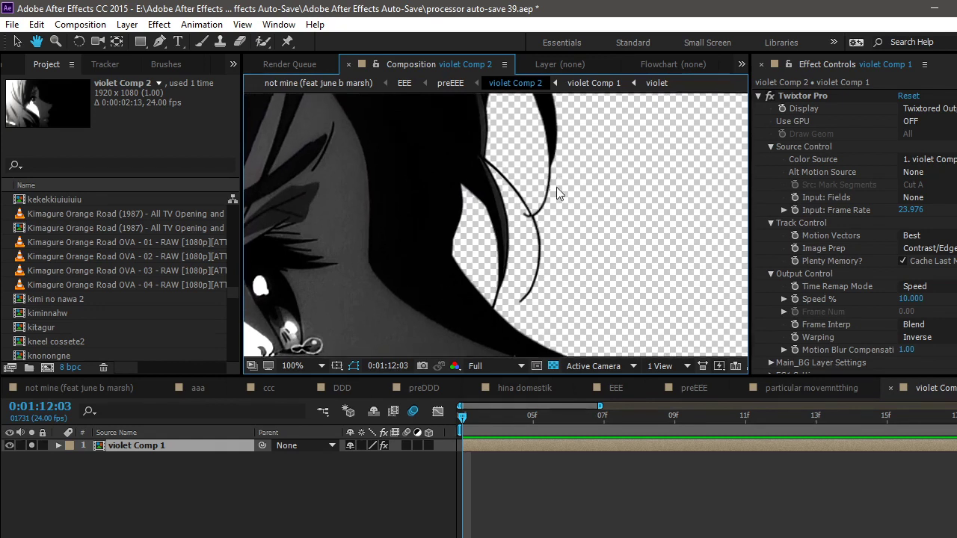
pyautogui.press('v')
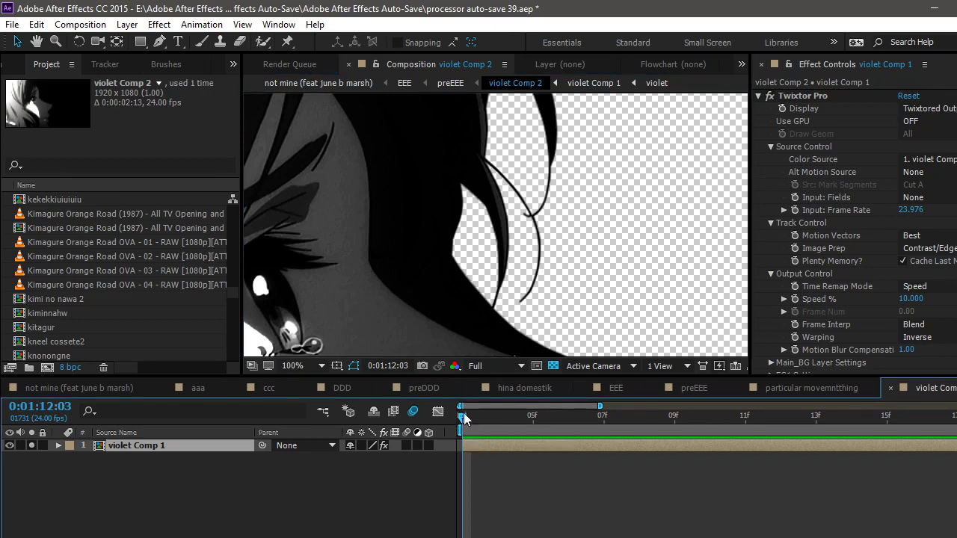
# Step: Preview violet Comp 2 and scrub from 0:01:12:03 to 0:01:12:07 to examine how the loose hair strands move
pyautogui.click(485, 460)
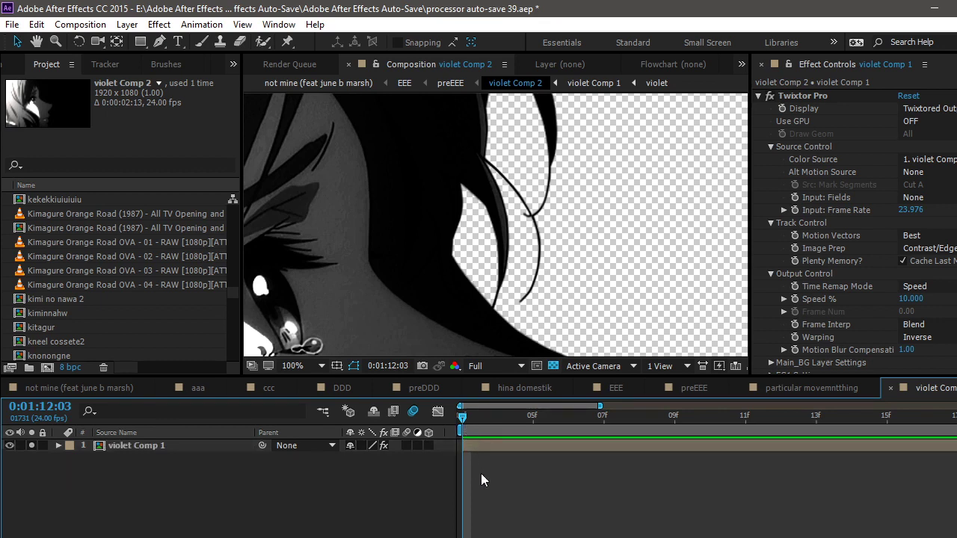
pyautogui.press('space')
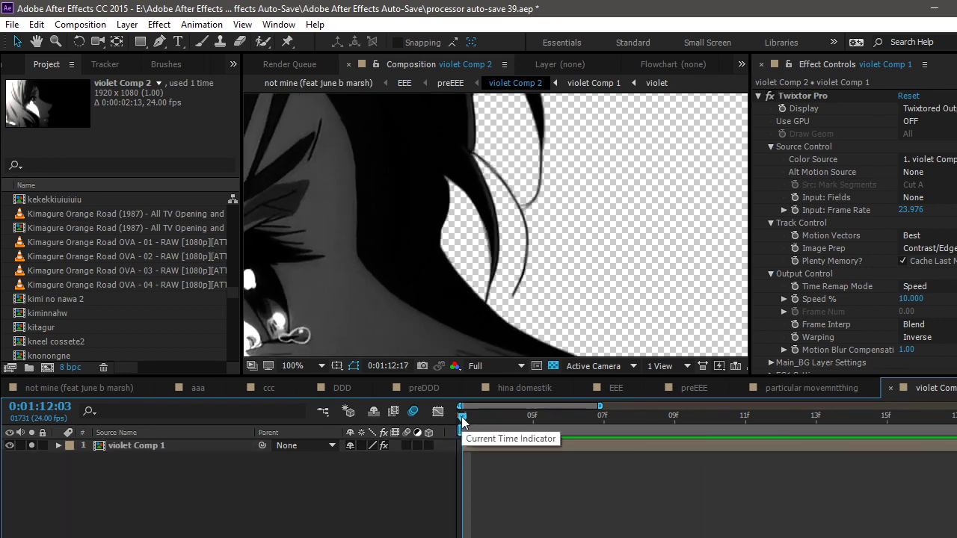
pyautogui.press('space')
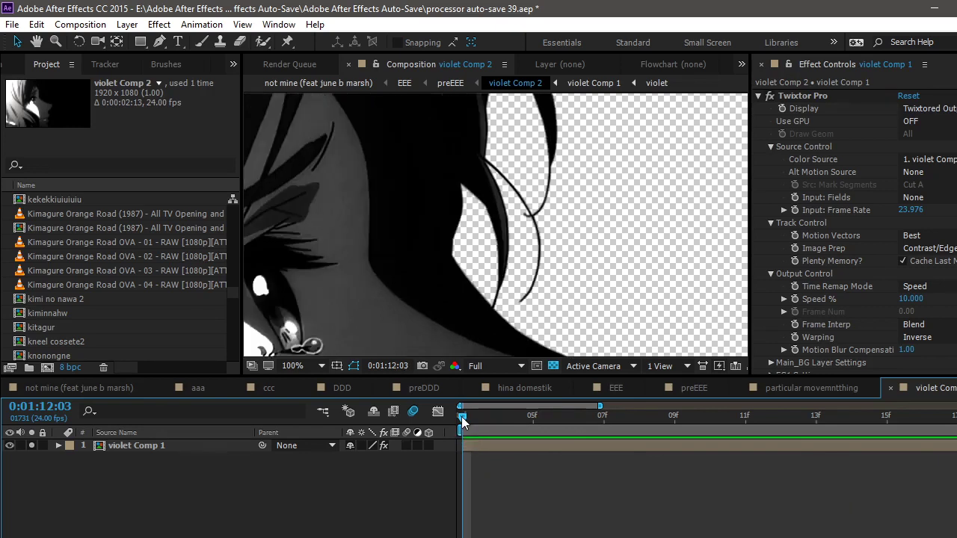
pyautogui.moveTo(475, 425); pyautogui.dragTo(522, 425)
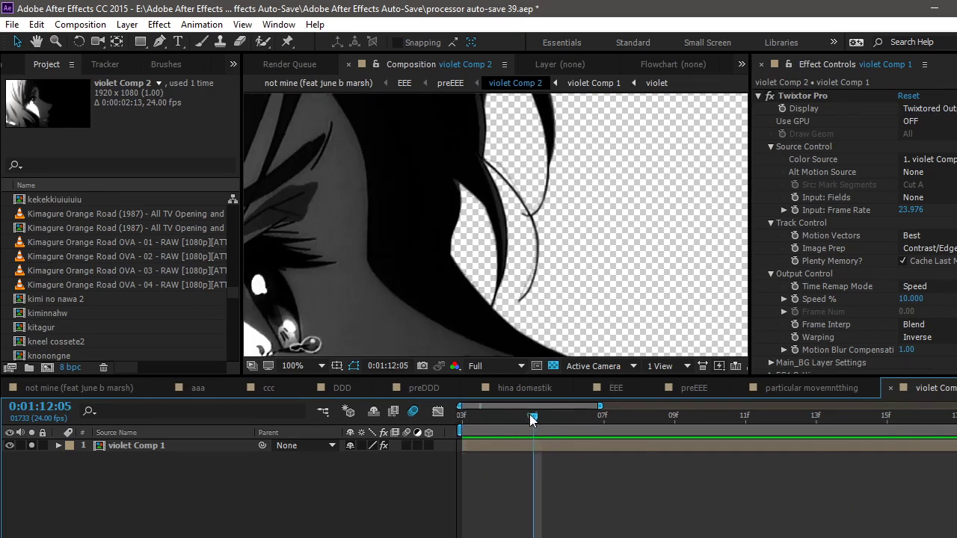
pyautogui.moveTo(530, 415); pyautogui.dragTo(601, 417)
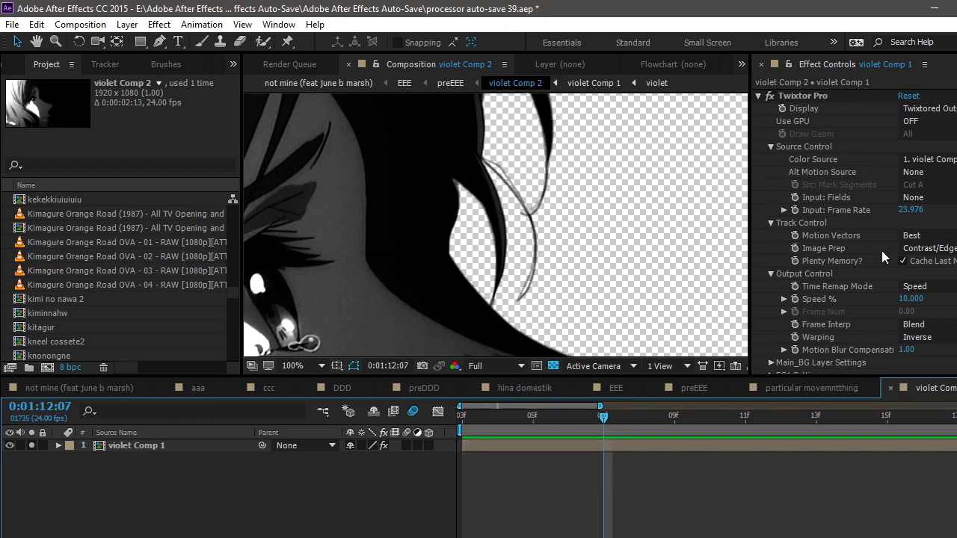
# Step: Expand Twixtor Pro's Main_BG Layer Settings to examine them and replay the slowed footage
pyautogui.scroll(-3, 900, 260)
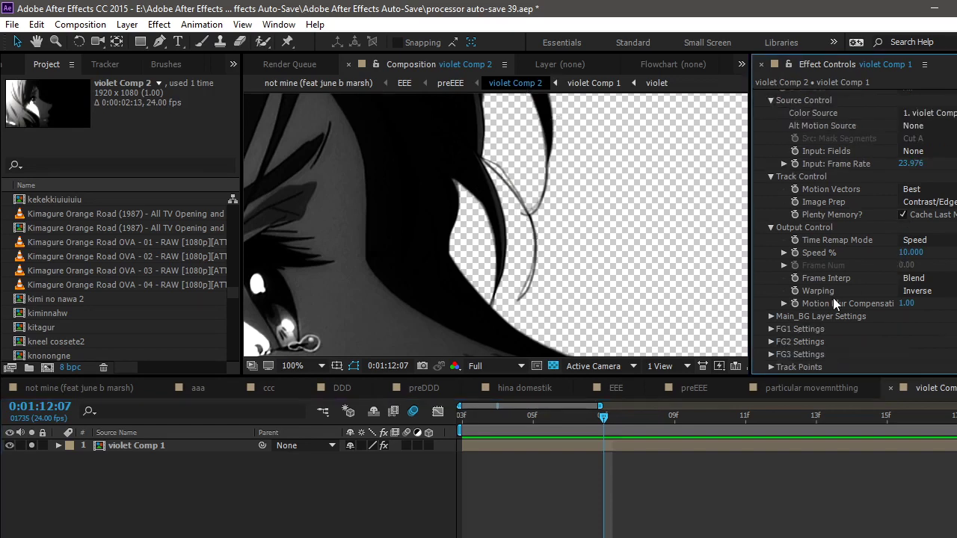
pyautogui.click(771, 316)
pyautogui.scroll(-2, 869, 323)
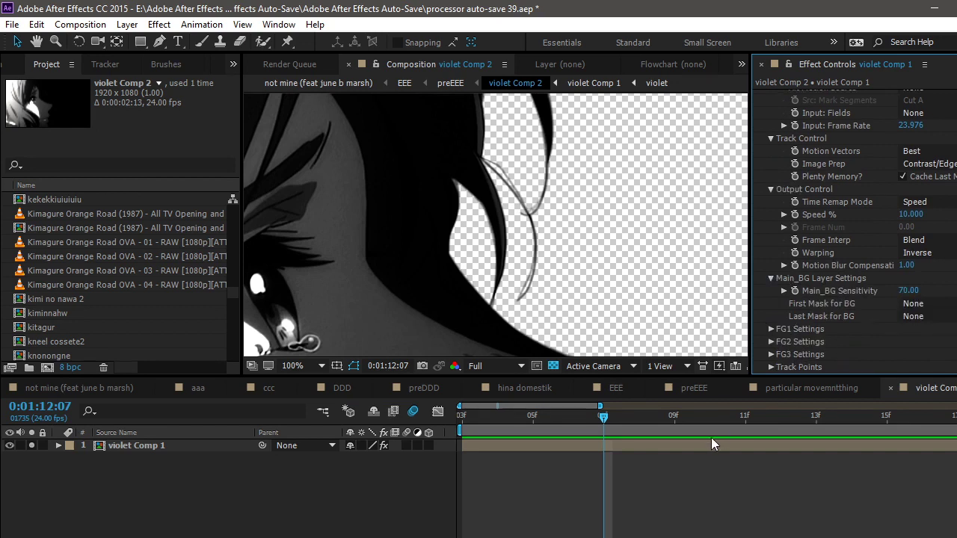
pyautogui.press('space')
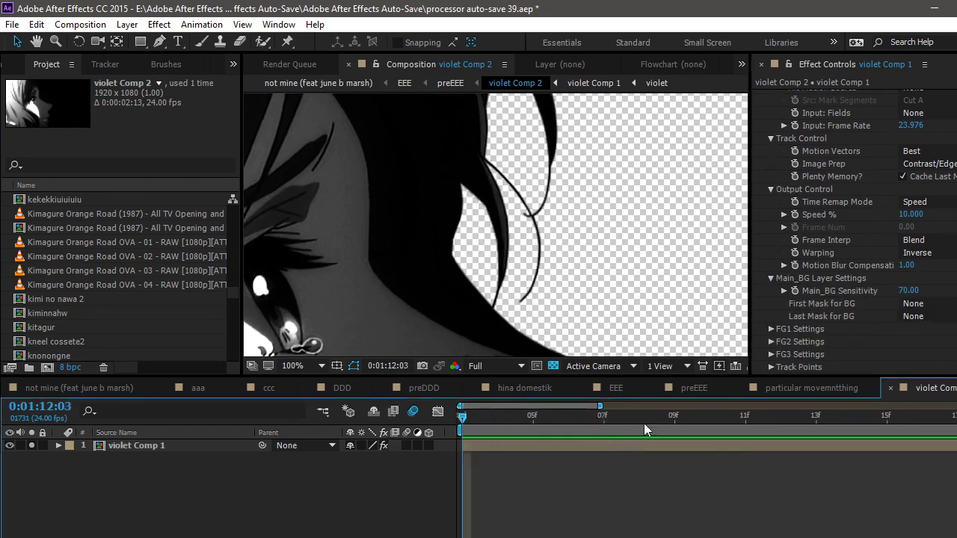
# Step: Return to the preEEE composition and examine the BCC Temporal Blur settings on the violet Comp 2 layer
pyautogui.click(705, 386)
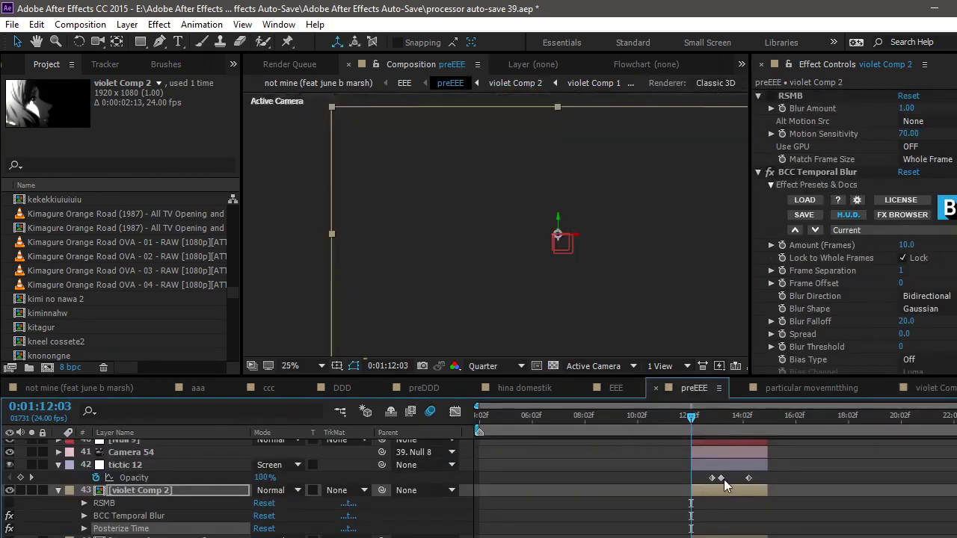
pyautogui.click(818, 173)
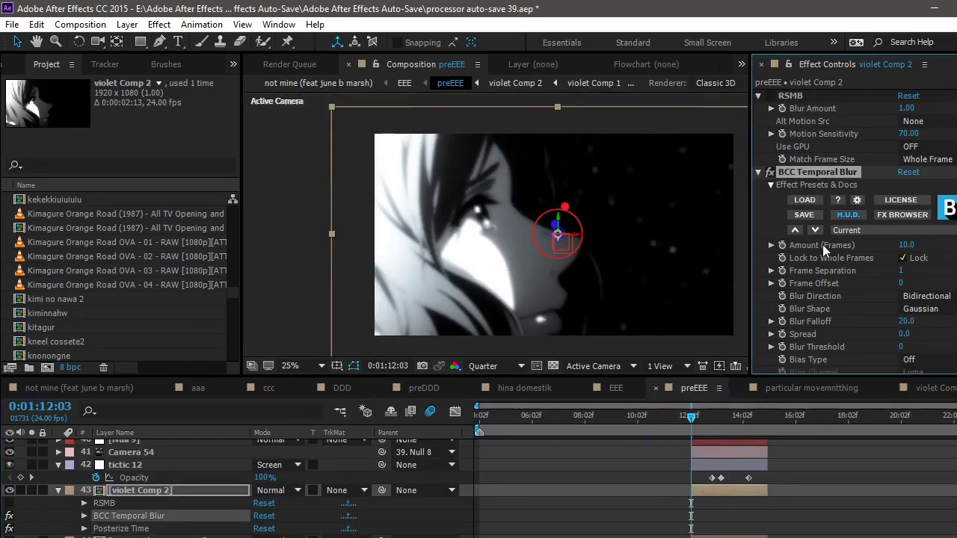
pyautogui.scroll(-6, 823, 244)
pyautogui.scroll(6, 817, 329)
# Step: Solo the violet Comp 2 layer and set the preview resolution to Full
pyautogui.click(31, 490)
pyautogui.click(510, 366)
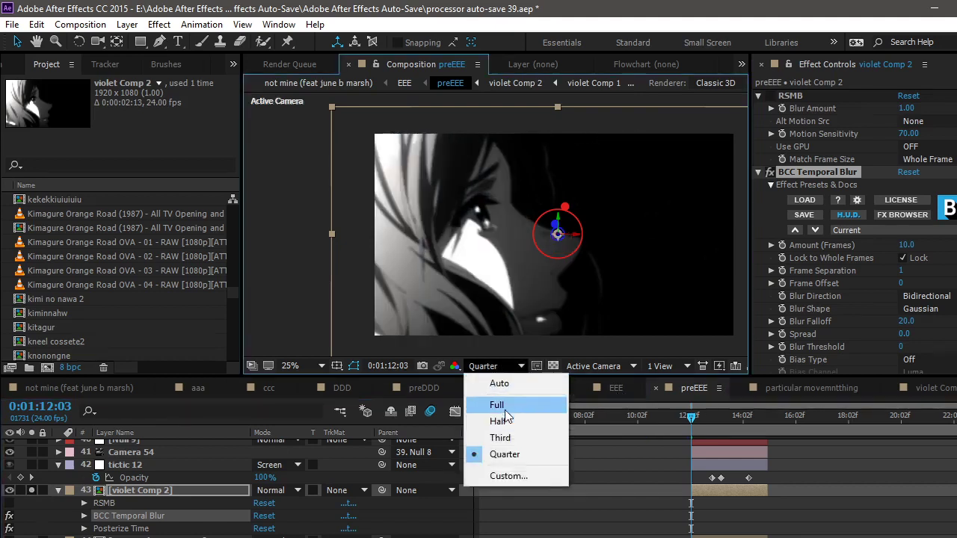
pyautogui.click(516, 399)
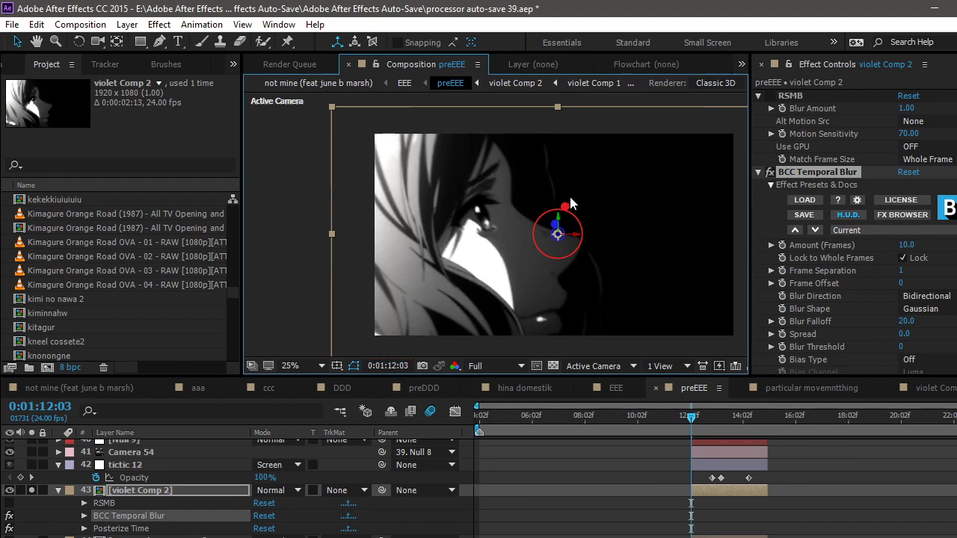
# Step: Show the transparency grid and inspect the temporally blurred hair strands at 50% magnification
pyautogui.click(296, 367)
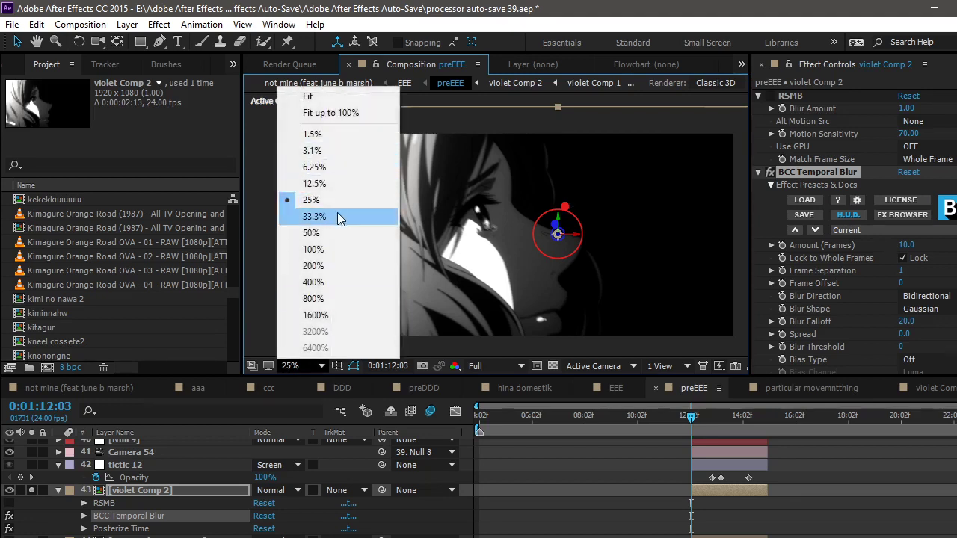
pyautogui.click(314, 217)
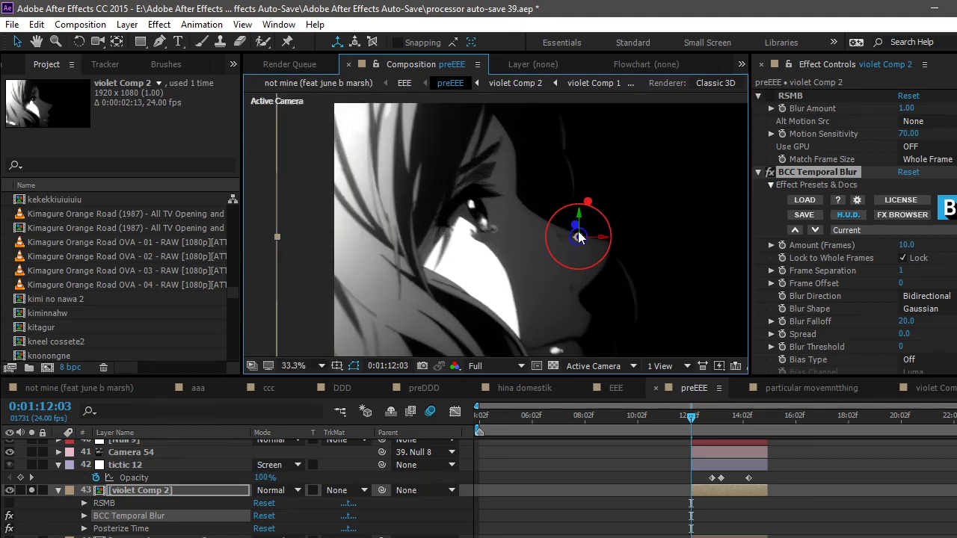
pyautogui.press('/')
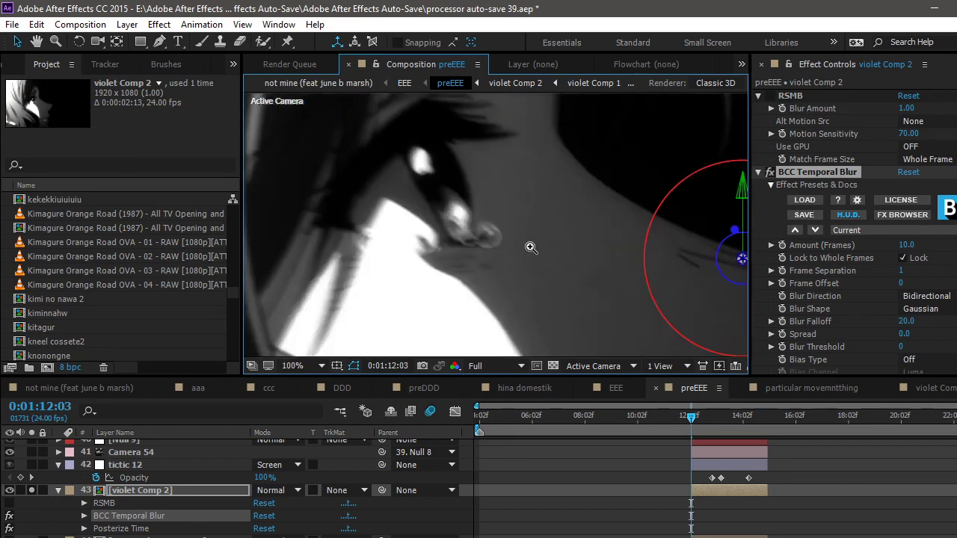
pyautogui.press(',')
pyautogui.press(',')
pyautogui.moveTo(571, 218); pyautogui.dragTo(553, 284)
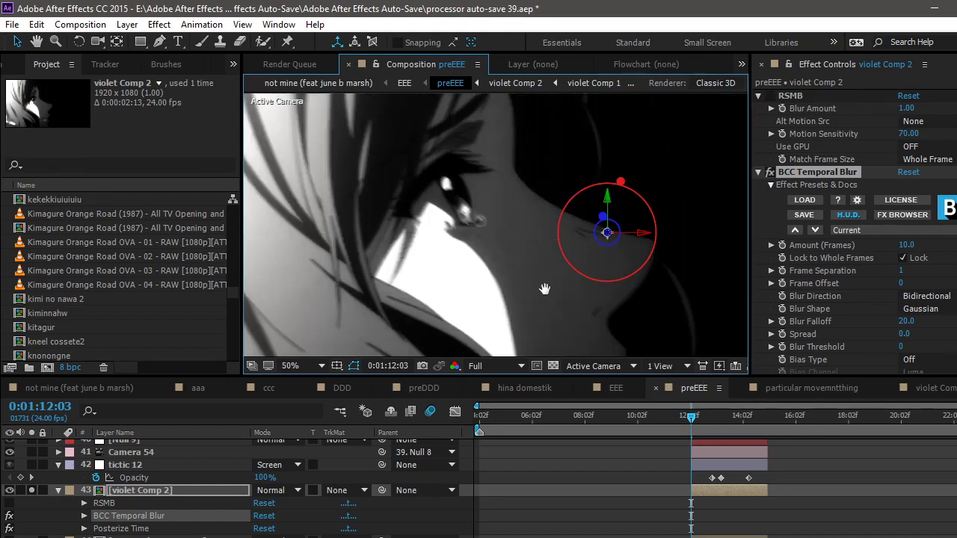
pyautogui.click(553, 365)
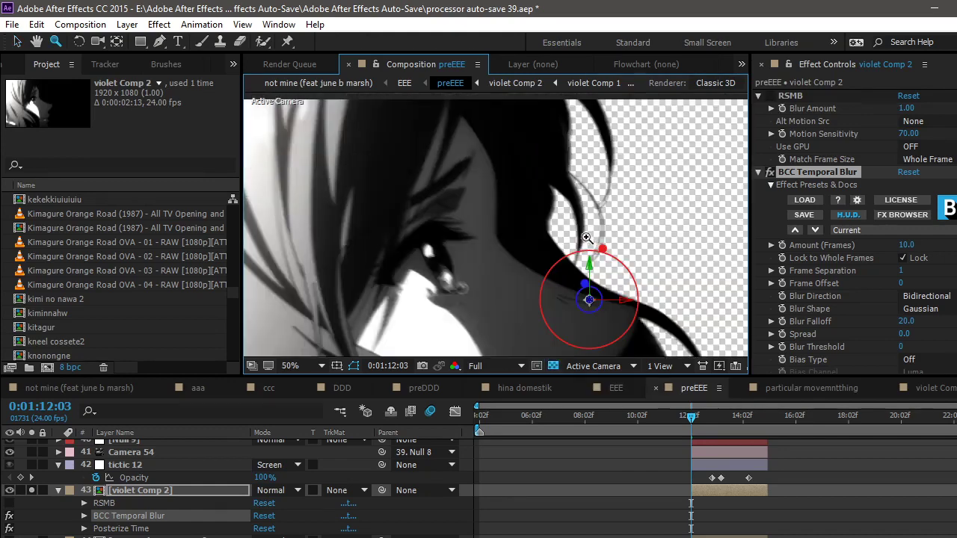
pyautogui.moveTo(631, 219); pyautogui.dragTo(560, 209)
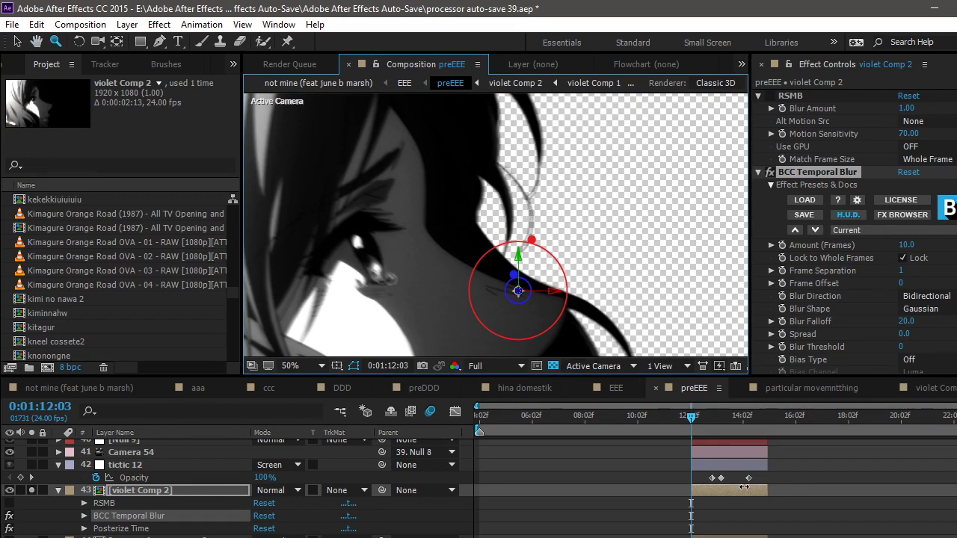
# Step: Unsolo violet Comp 2, set the preview resolution to Quarter and check the composite at 0:01:14:16
pyautogui.click(704, 426)
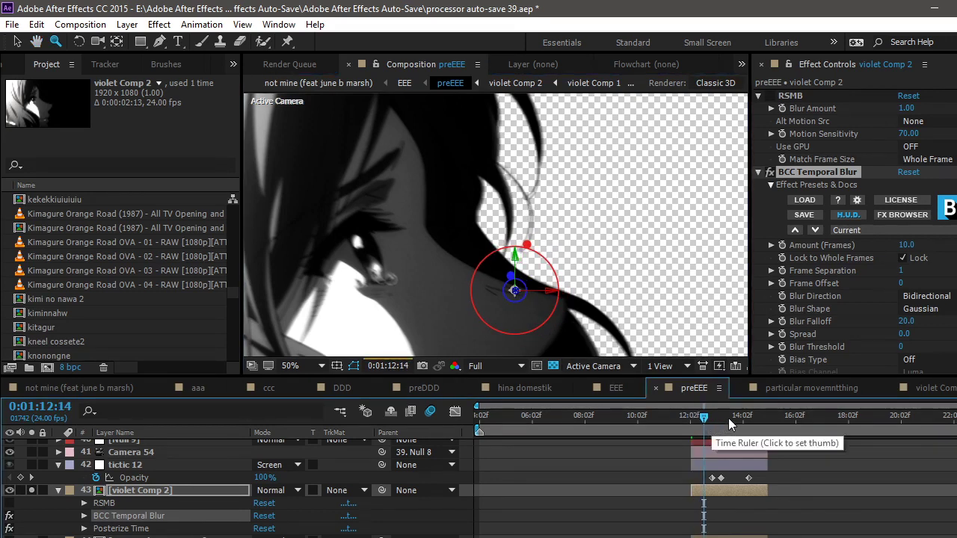
pyautogui.click(729, 423)
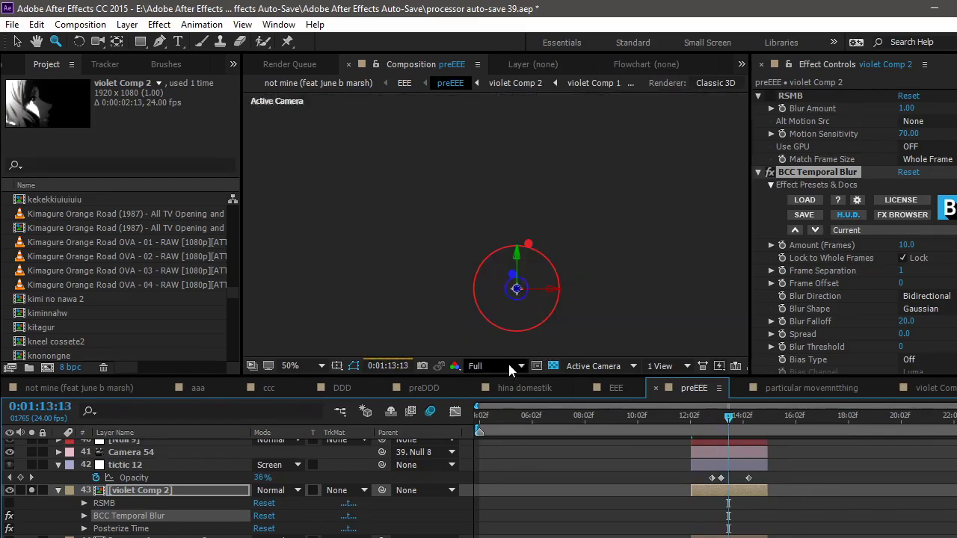
pyautogui.click(509, 371)
pyautogui.click(510, 456)
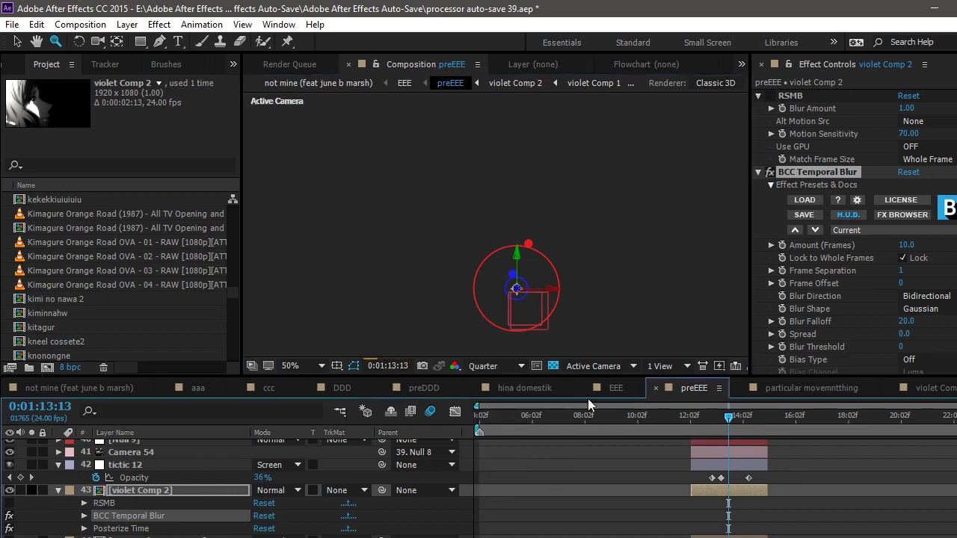
pyautogui.click(759, 426)
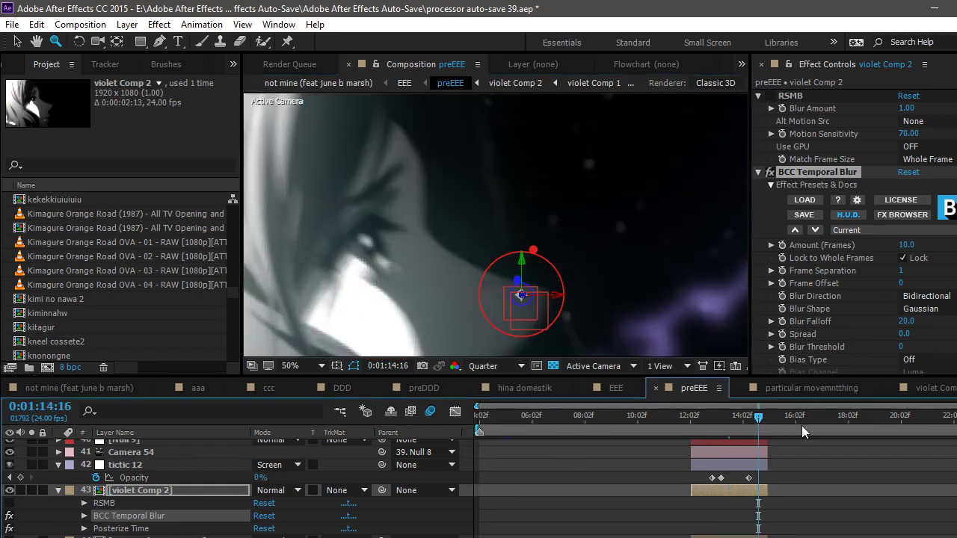
# Step: Go to the light pillar scene in preEEE at 0:01:19:06
pyautogui.click(925, 424)
pyautogui.scroll(3, 239, 486)
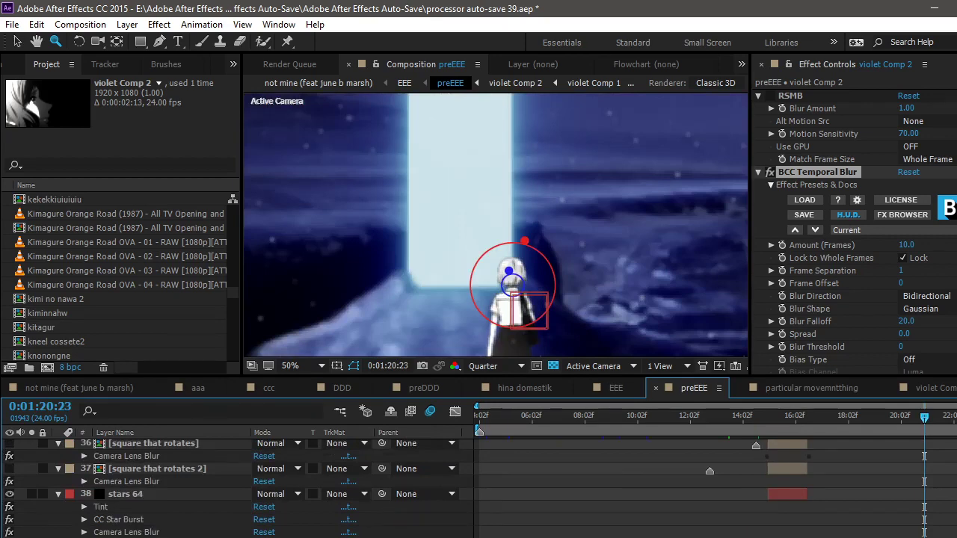
pyautogui.scroll(3, 830, 464)
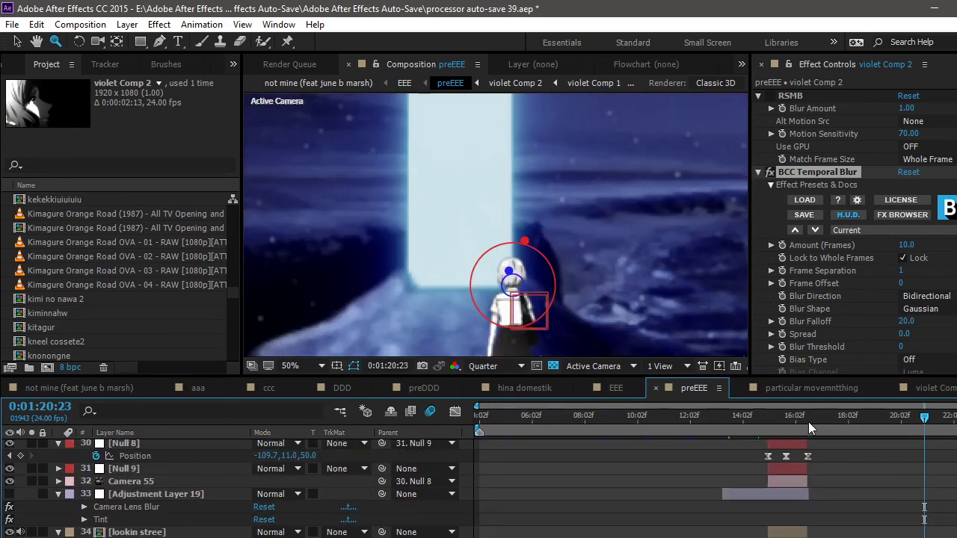
pyautogui.click(888, 415)
pyautogui.click(879, 416)
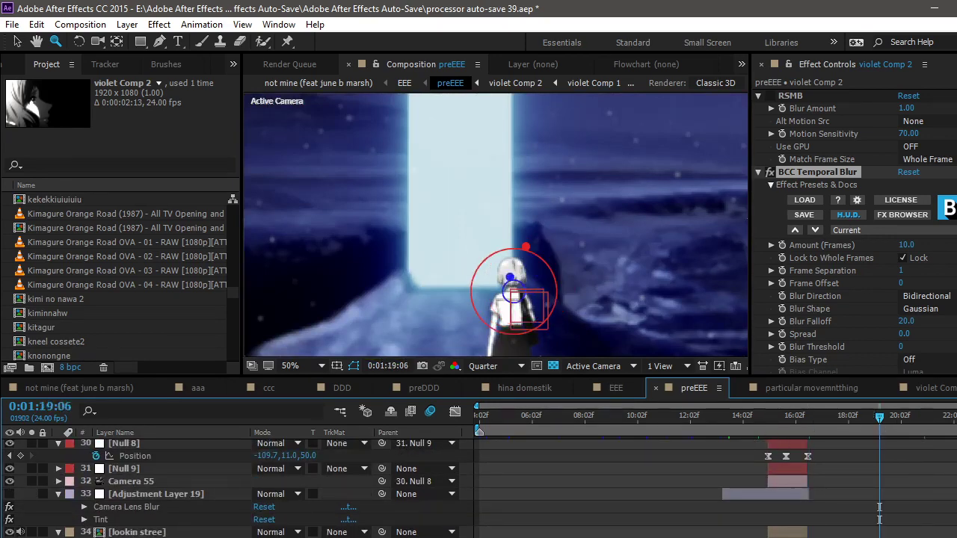
# Step: Look through the layers of the scene at 0:01:19:06, from the top of the stack to the bgthing layer
pyautogui.scroll(8, 479, 486)
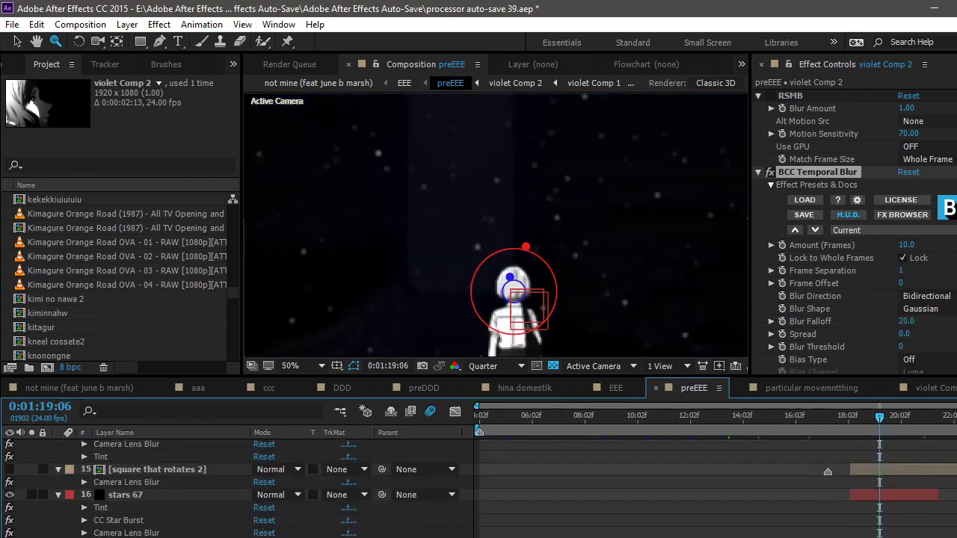
pyautogui.scroll(1, 478, 494)
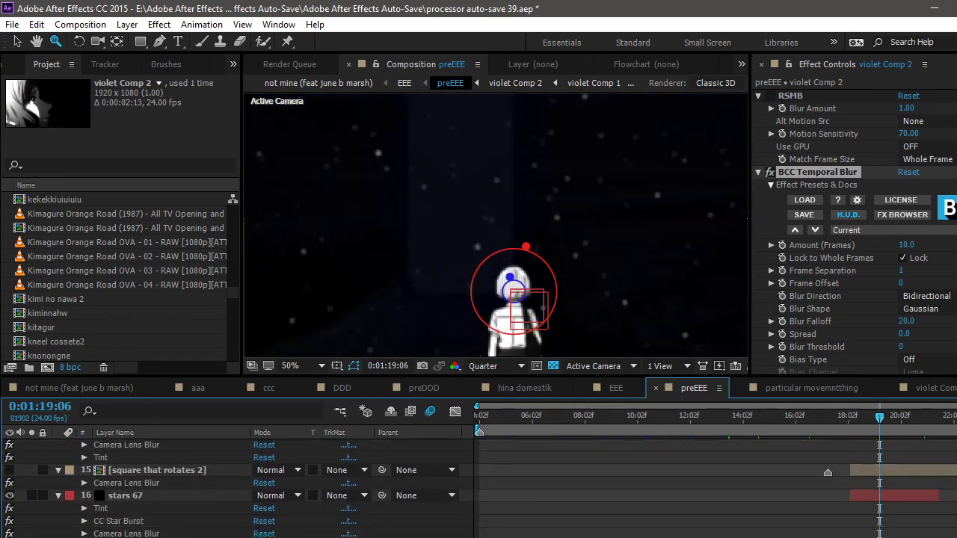
pyautogui.scroll(5, 239, 486)
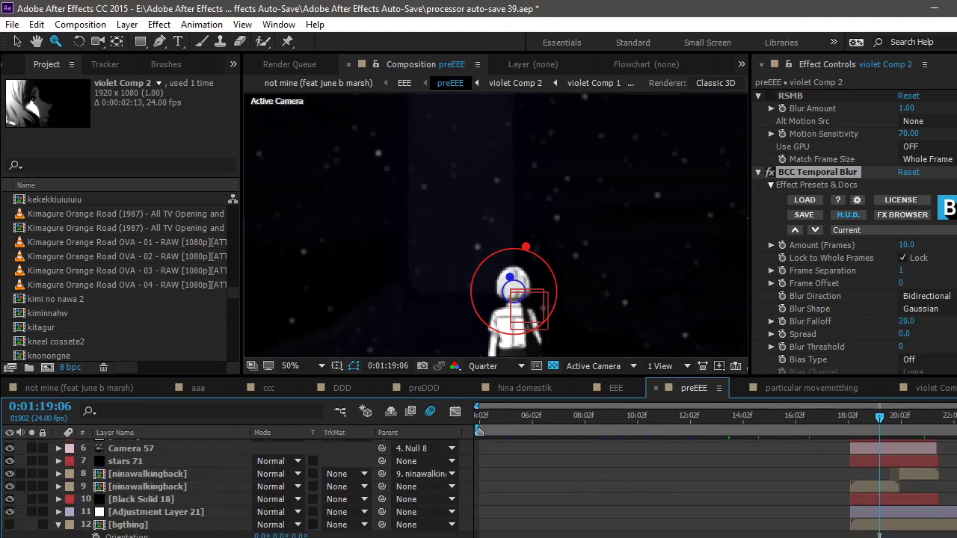
pyautogui.scroll(-1, 239, 485)
pyautogui.scroll(3, 879, 509)
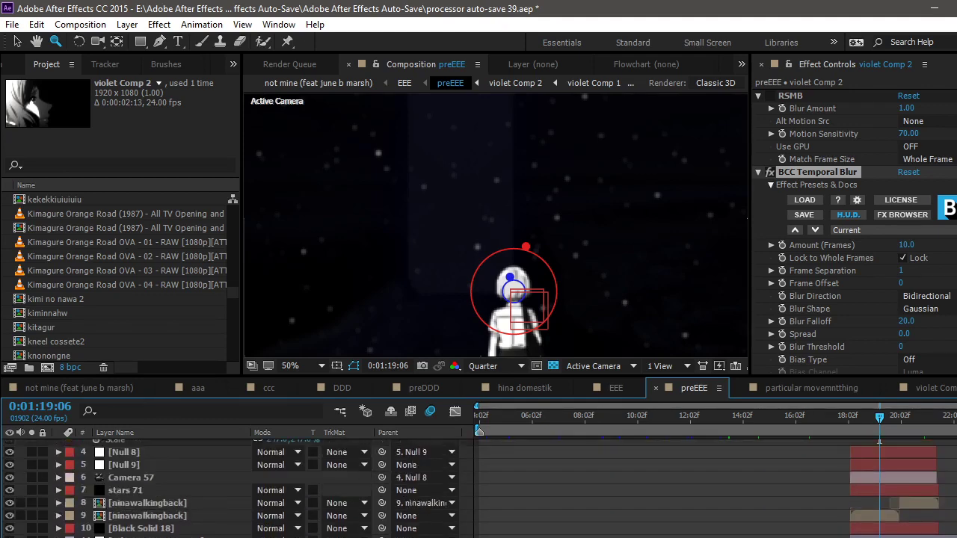
pyautogui.scroll(-12, 879, 469)
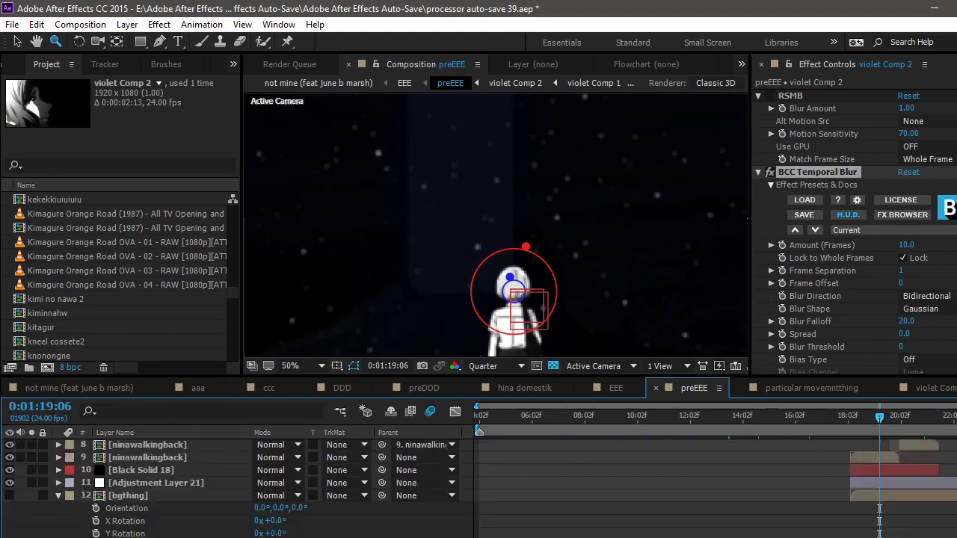
pyautogui.scroll(15, 879, 479)
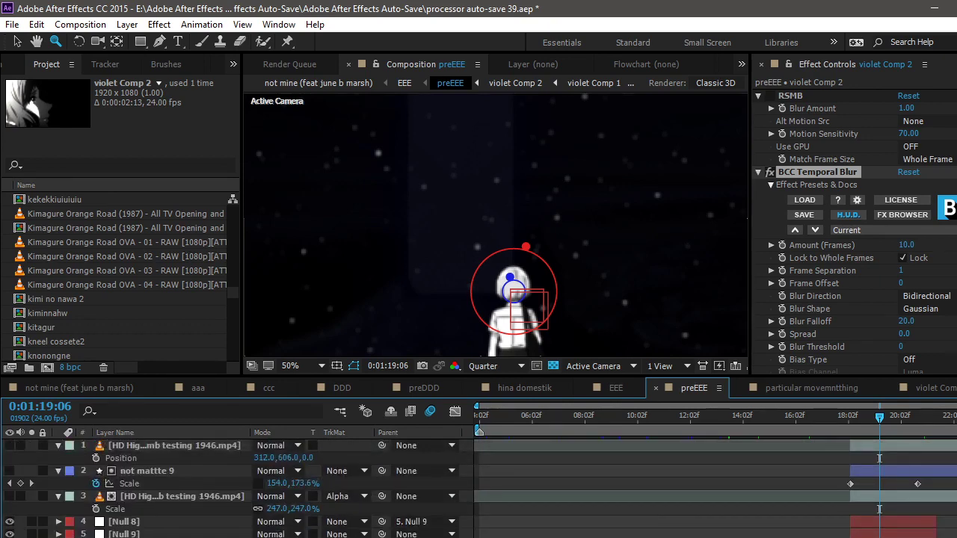
pyautogui.scroll(-5, 879, 508)
pyautogui.scroll(1, 879, 509)
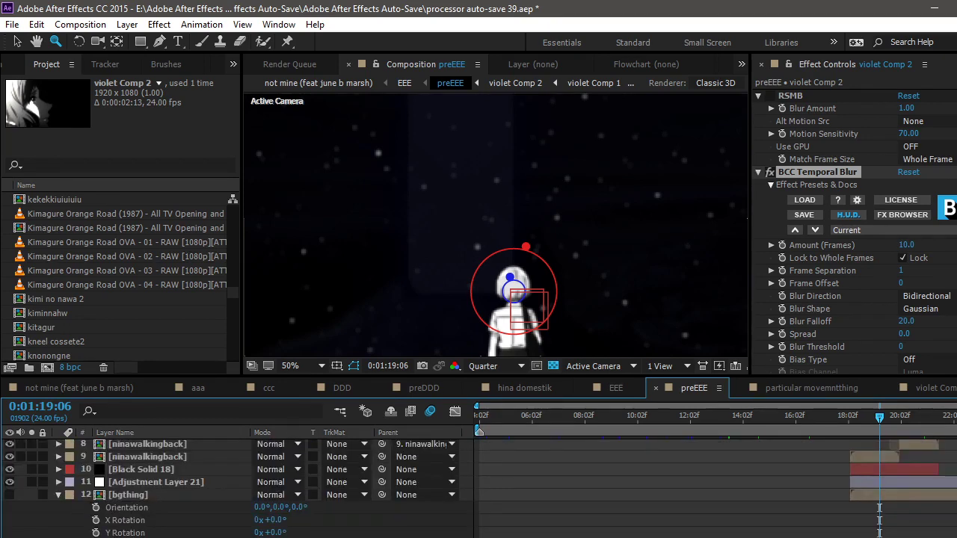
# Step: Open the bgthing composition at 0:00:14:02 and select Light 1 and Light 2 in turn to examine them
pyautogui.click(58, 495)
pyautogui.doubleClick(128, 508)
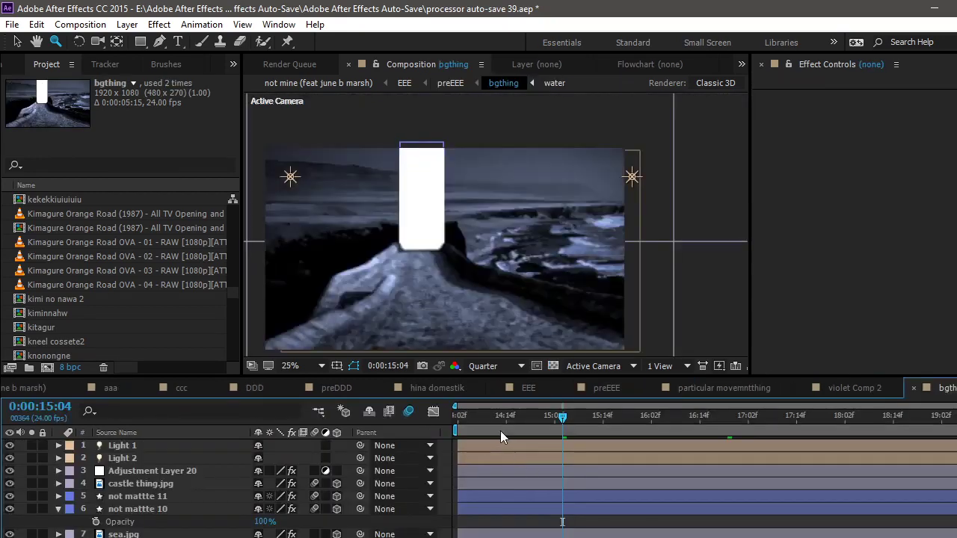
pyautogui.moveTo(500, 430); pyautogui.dragTo(382, 423)
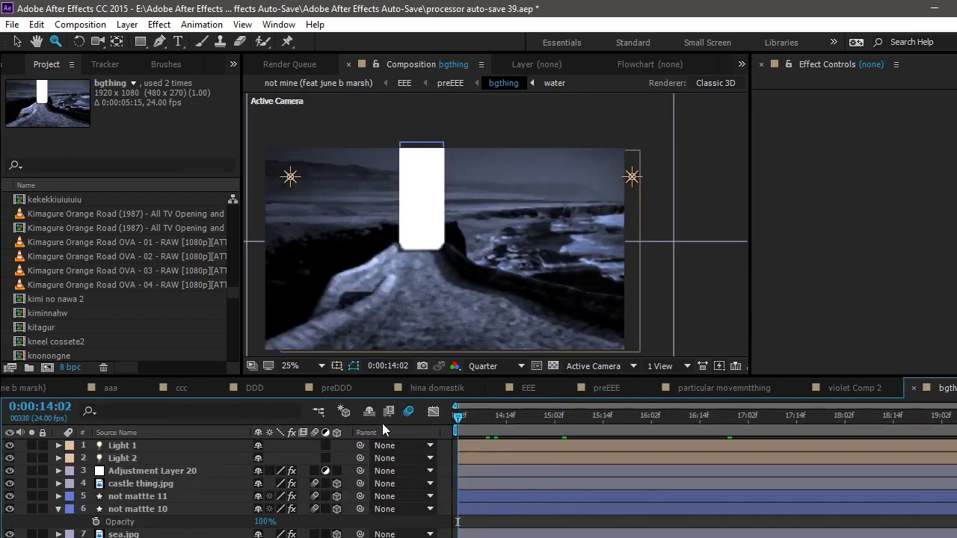
pyautogui.click(128, 447)
pyautogui.click(148, 455)
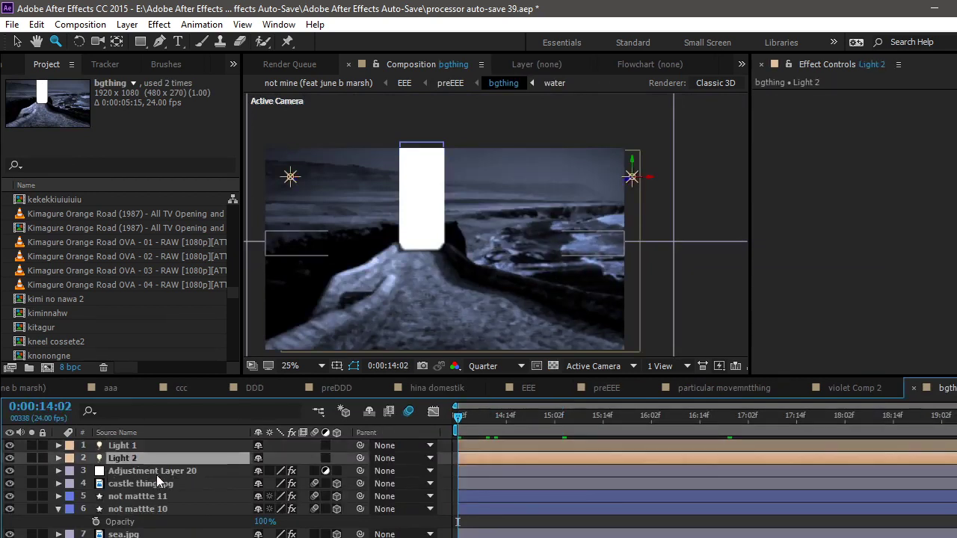
# Step: Select Adjustment Layer 20 to examine its Gaussian Blur and set the preview resolution to Full
pyautogui.click(157, 474)
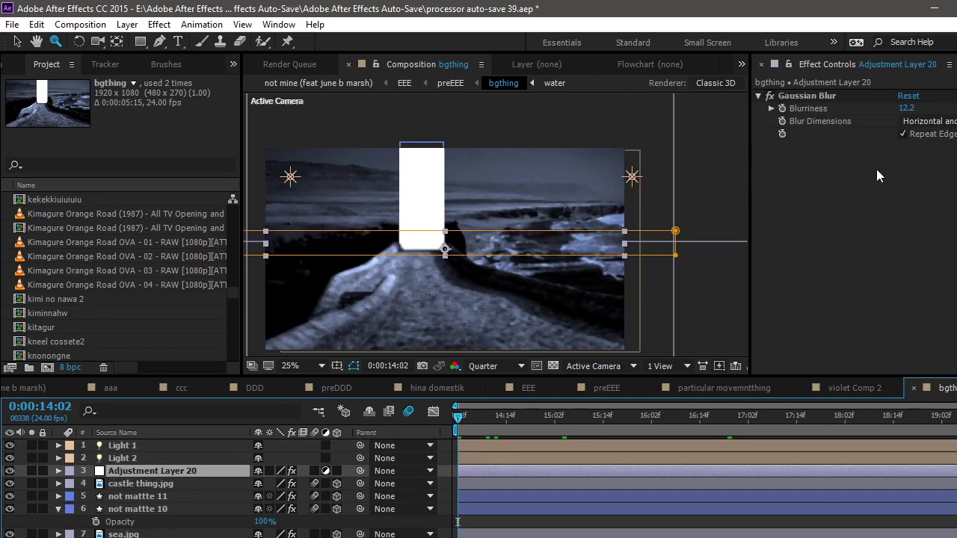
pyautogui.click(482, 366)
pyautogui.click(562, 401)
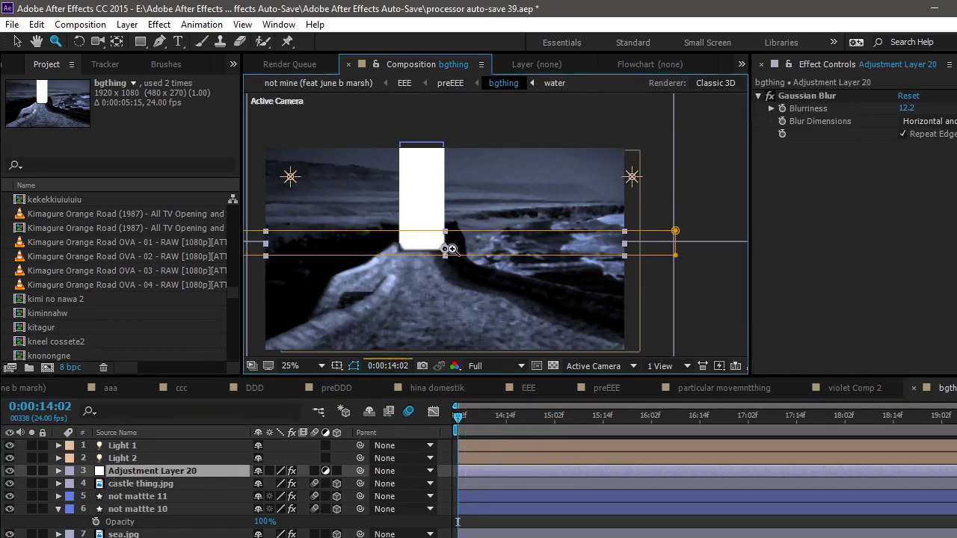
# Step: Solo castle thing.jpg, examine its mask and its Tint, Levels and Median effects, and unsolo it
pyautogui.click(158, 485)
pyautogui.click(31, 483)
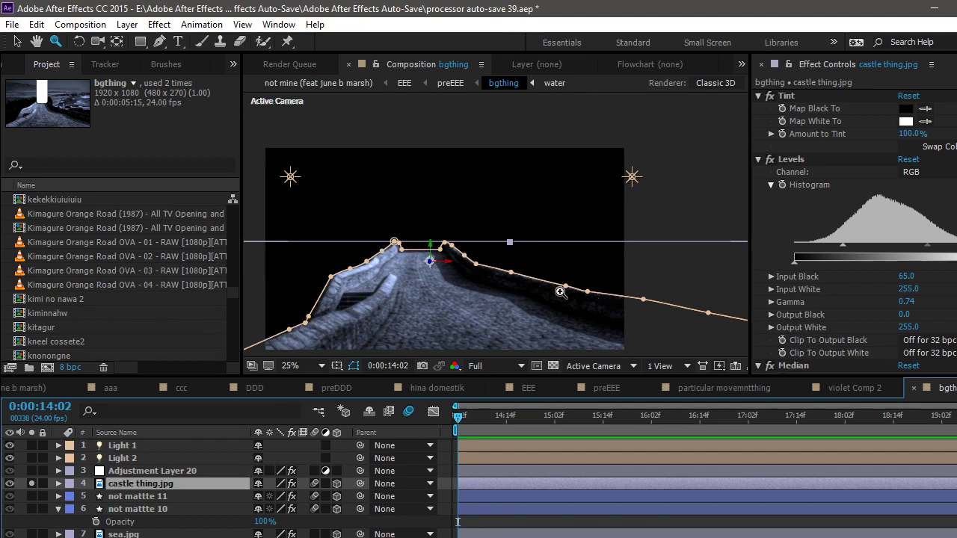
pyautogui.scroll(-1, 813, 207)
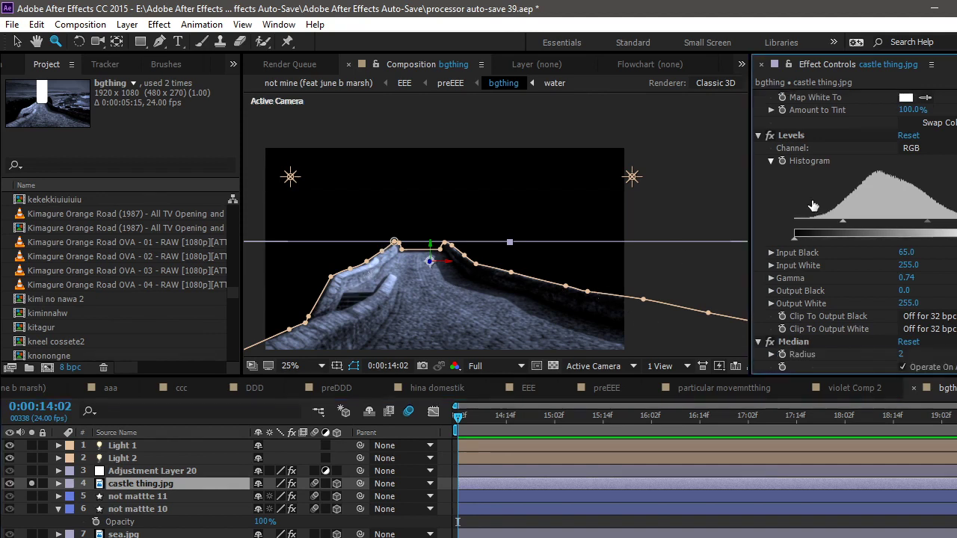
pyautogui.click(799, 341)
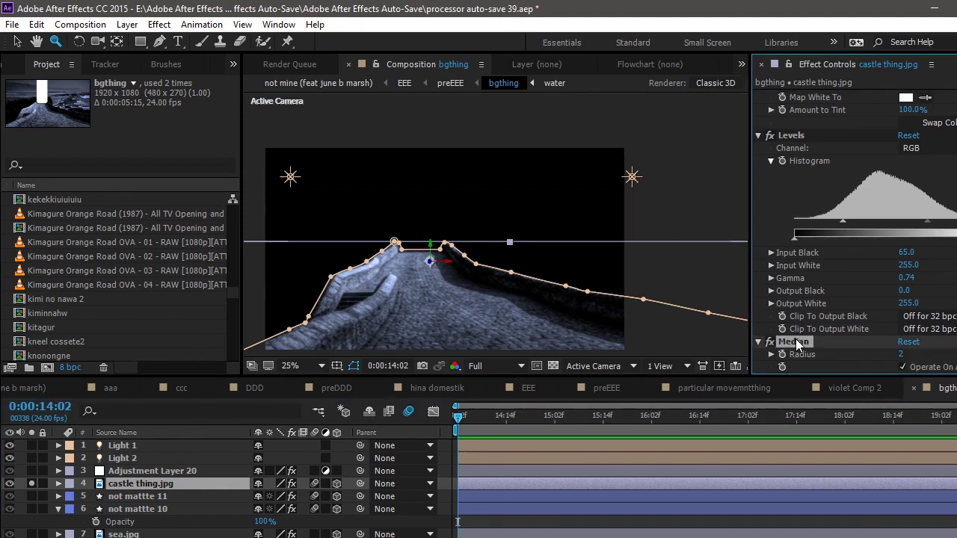
pyautogui.click(770, 342)
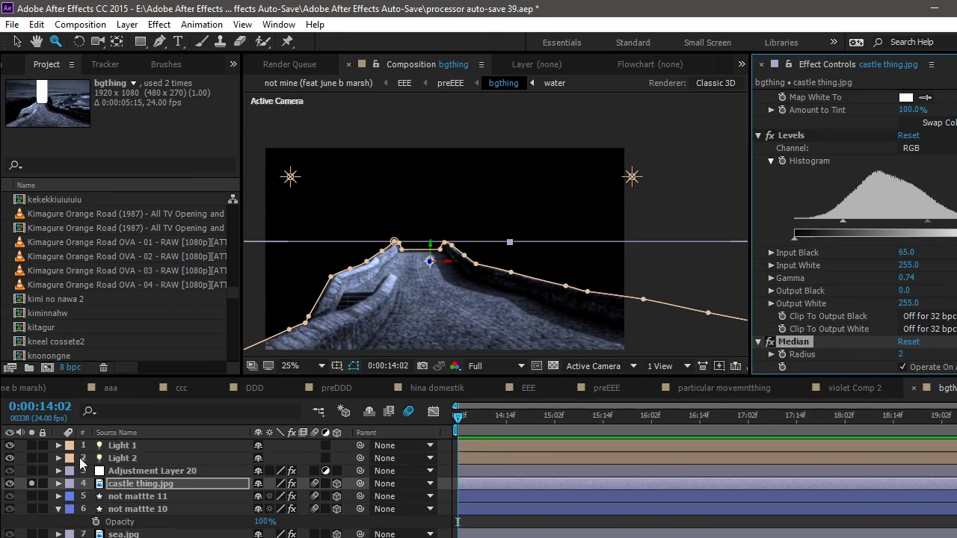
pyautogui.click(31, 482)
# Step: Select the not mattte 11 and not mattte 10 shape layers in turn to compare the white pillar pieces
pyautogui.click(142, 496)
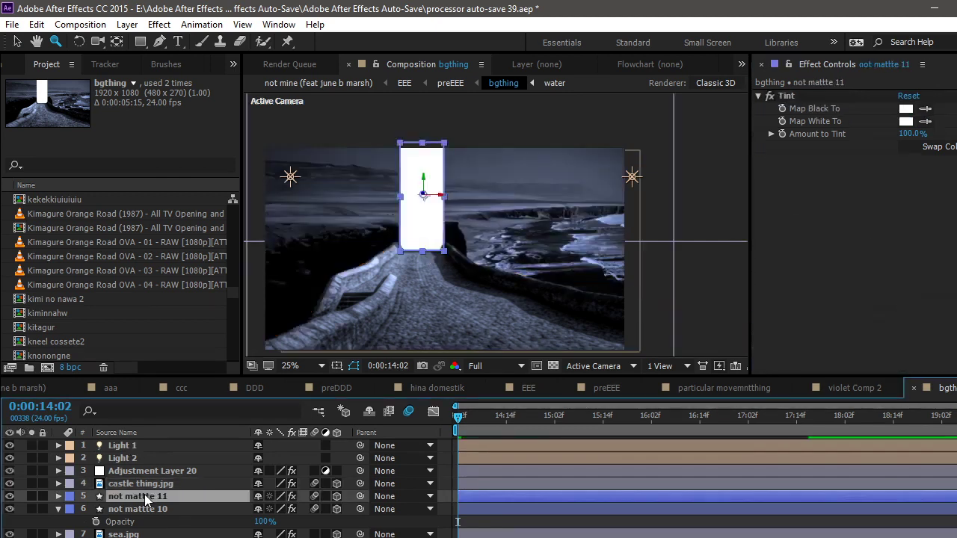
pyautogui.click(164, 509)
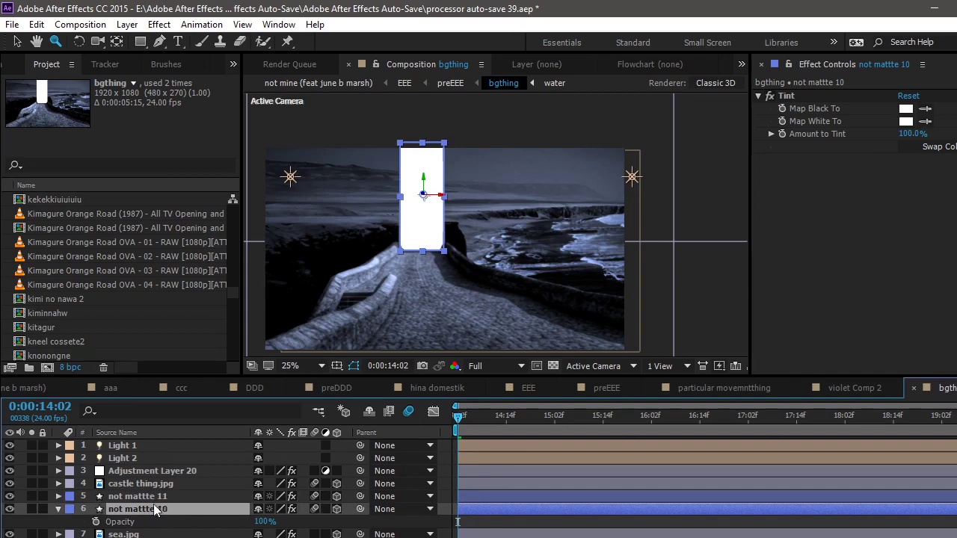
pyautogui.click(152, 499)
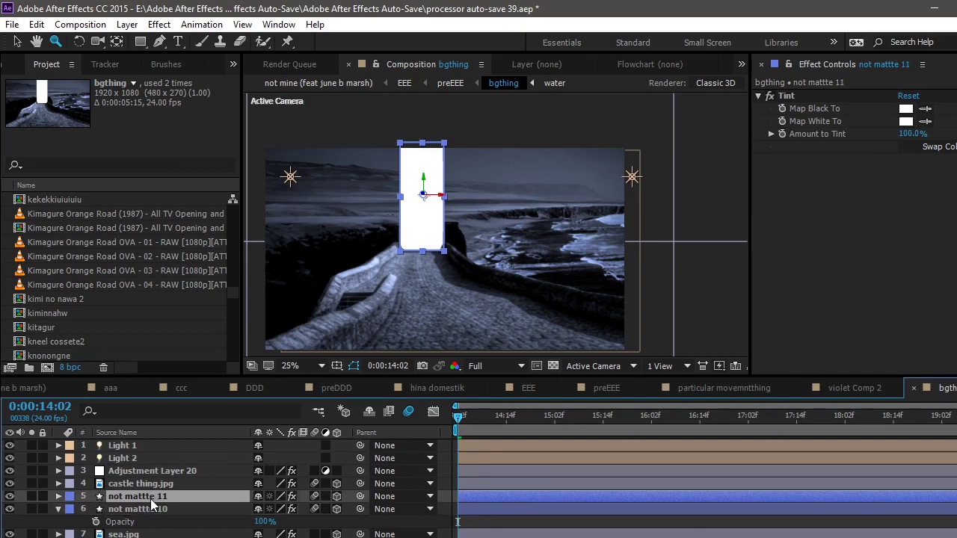
# Step: Select sea.jpg, solo it to examine its masked cliff area and effects, and unsolo it
pyautogui.scroll(-5, 182, 521)
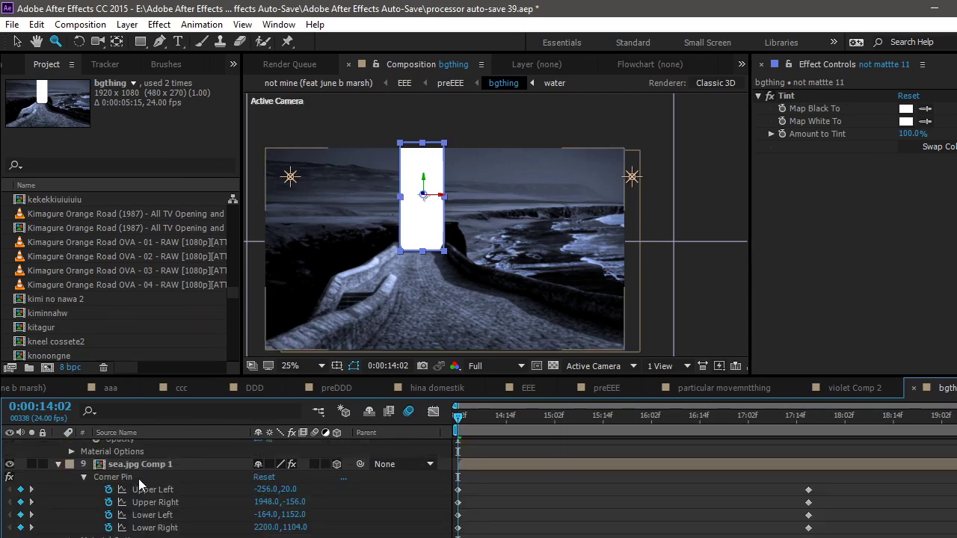
pyautogui.scroll(5, 138, 478)
pyautogui.click(139, 534)
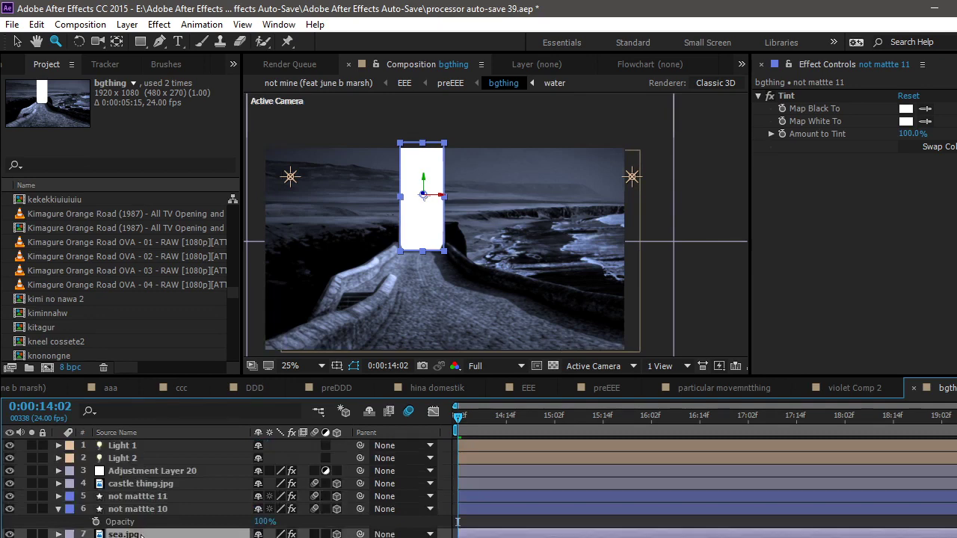
pyautogui.click(32, 534)
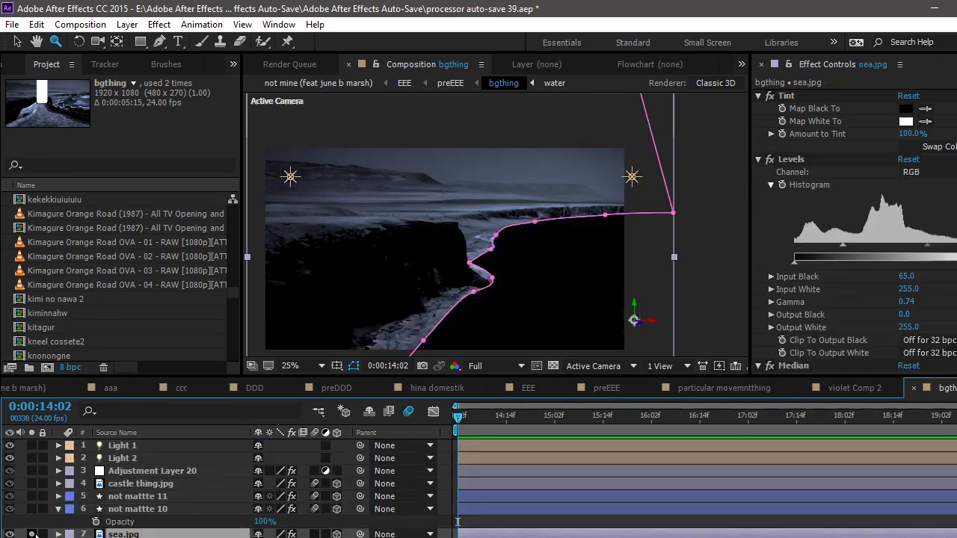
pyautogui.click(32, 534)
# Step: Open sea.jpg Comp 1, scrub to 0:00:01:22 to check the original sea picture, and return to bgthing
pyautogui.scroll(-5, 150, 508)
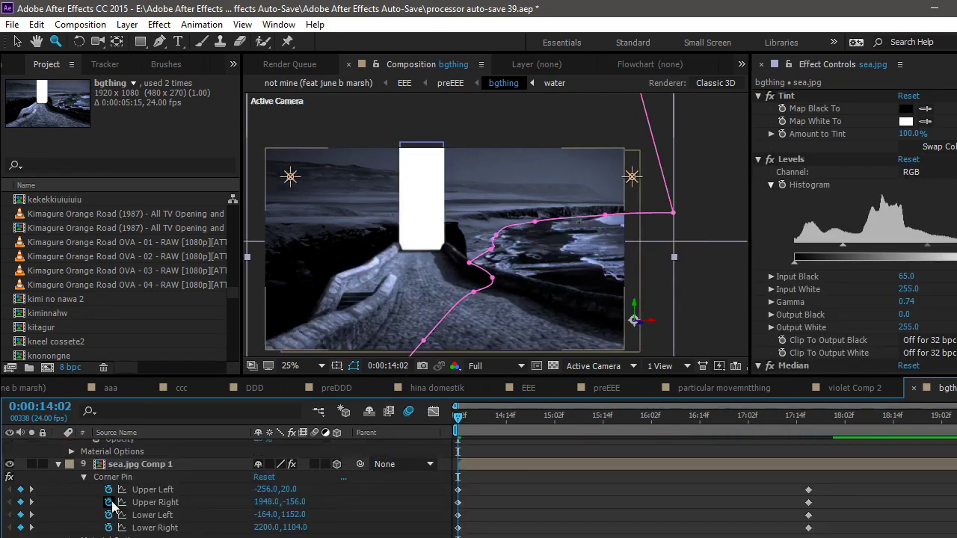
pyautogui.doubleClick(138, 466)
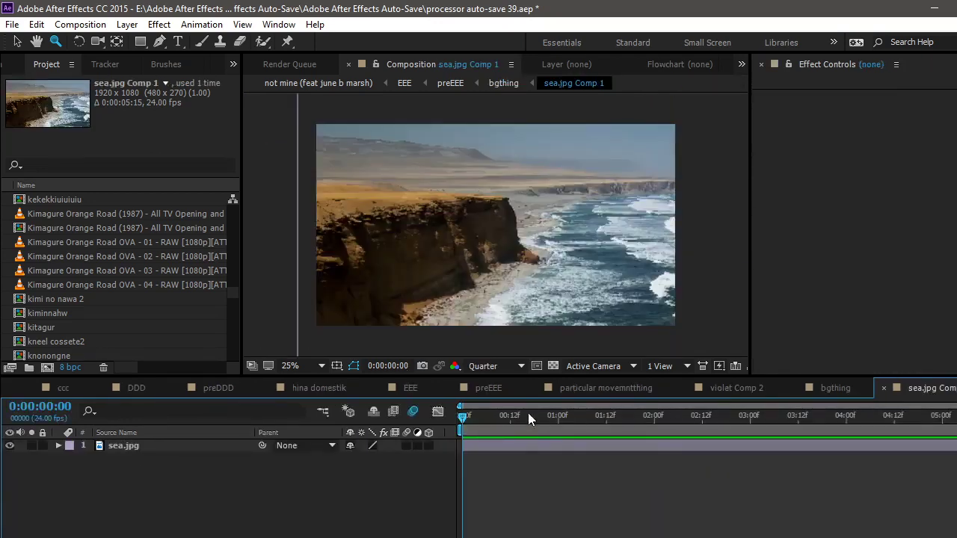
pyautogui.moveTo(528, 415); pyautogui.dragTo(646, 401)
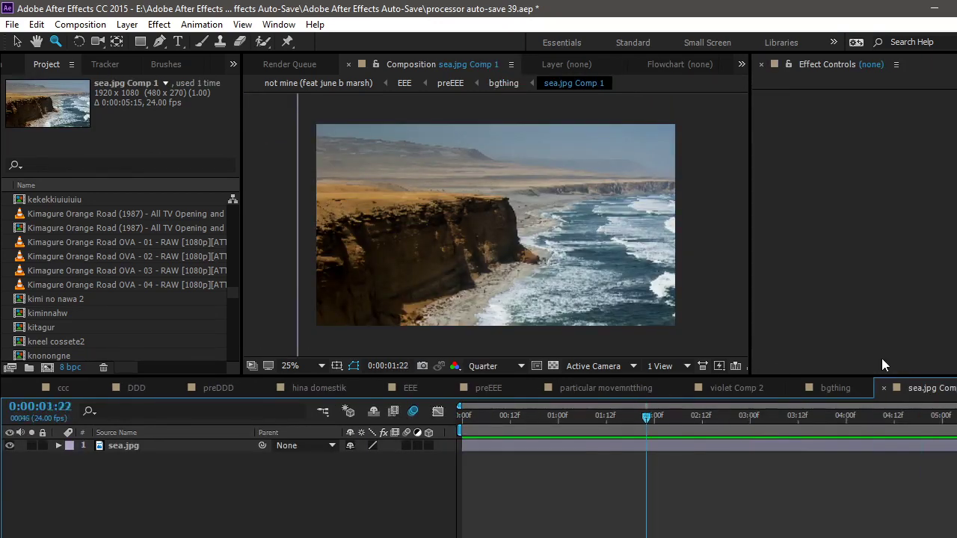
pyautogui.click(834, 387)
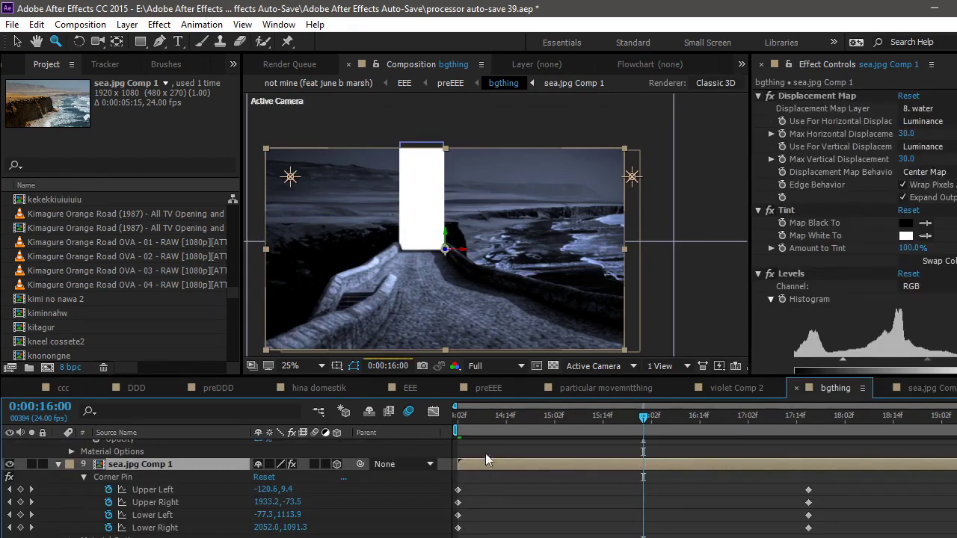
# Step: Examine the effects of sea.jpg Comp 1 from 0:00:14:02 and scrub its Corner Pin animation to 0:00:17:23
pyautogui.moveTo(478, 415); pyautogui.dragTo(458, 415)
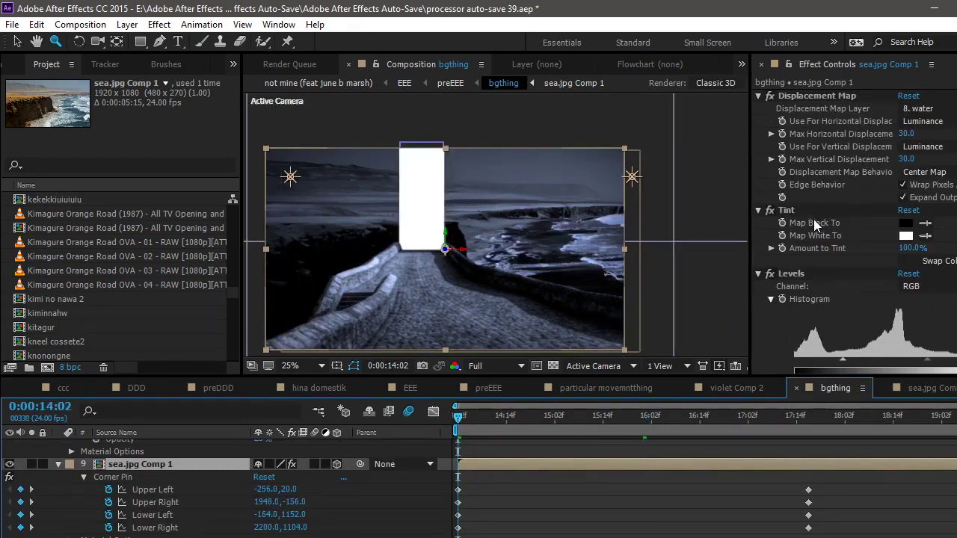
pyautogui.scroll(-5, 815, 224)
pyautogui.click(805, 329)
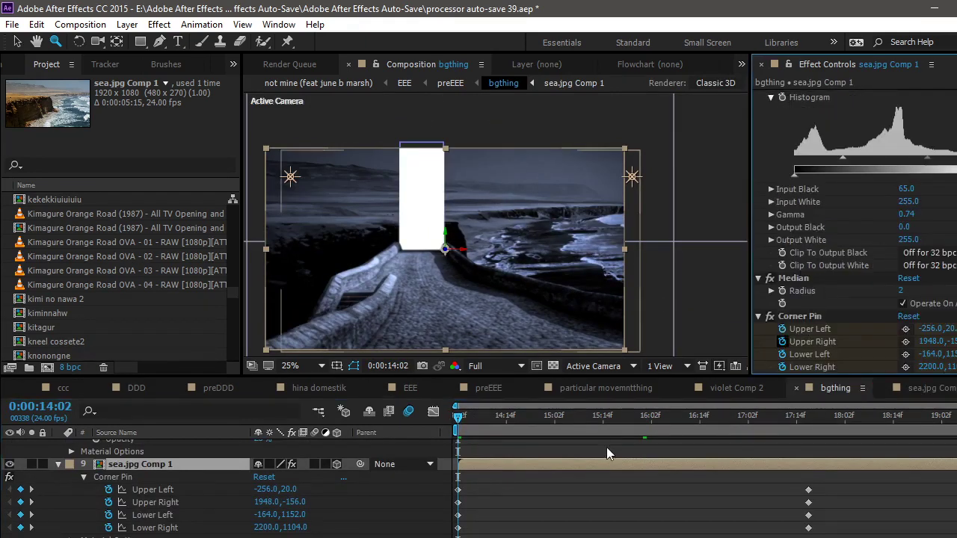
pyautogui.moveTo(600, 429); pyautogui.dragTo(833, 426)
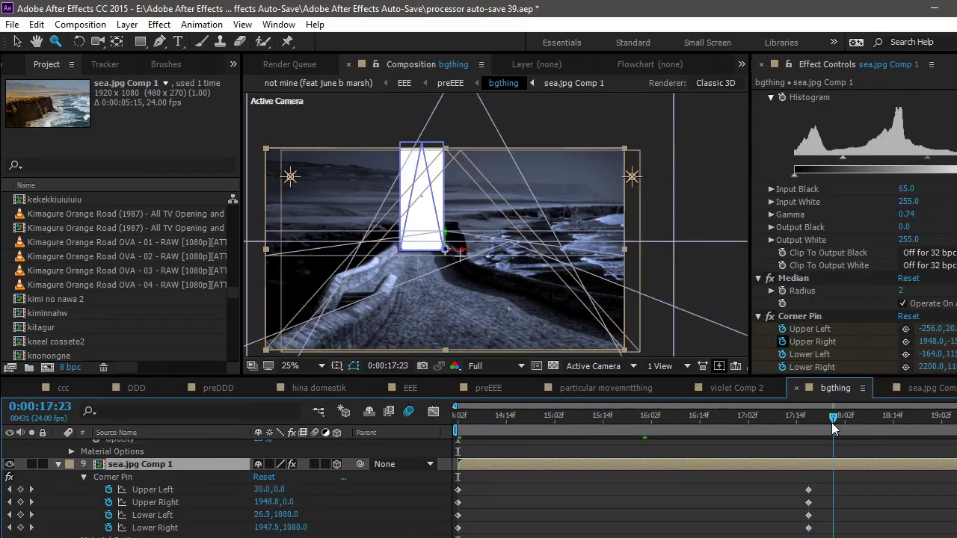
pyautogui.hotkey('ctrl', 'shift', 'h')
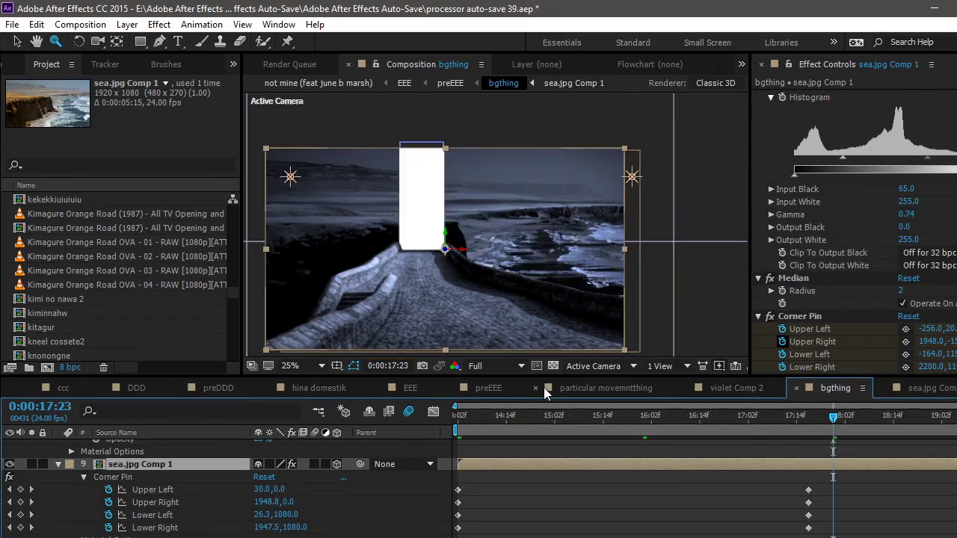
# Step: Preview the bgthing animation from 0:00:14:02 at Quarter resolution and 50% zoom, and collapse the sea.jpg Comp 1 properties
pyautogui.click(504, 366)
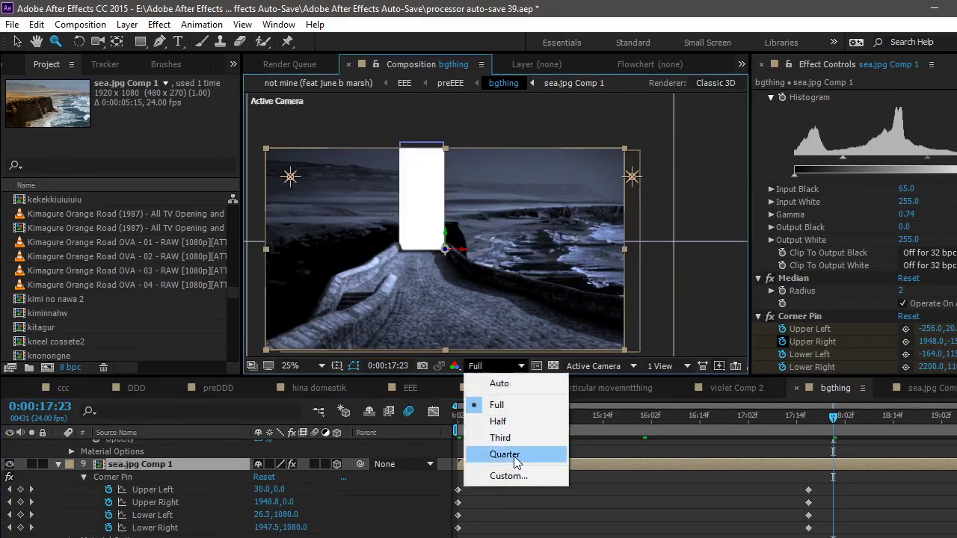
pyautogui.click(504, 454)
pyautogui.press('Home')
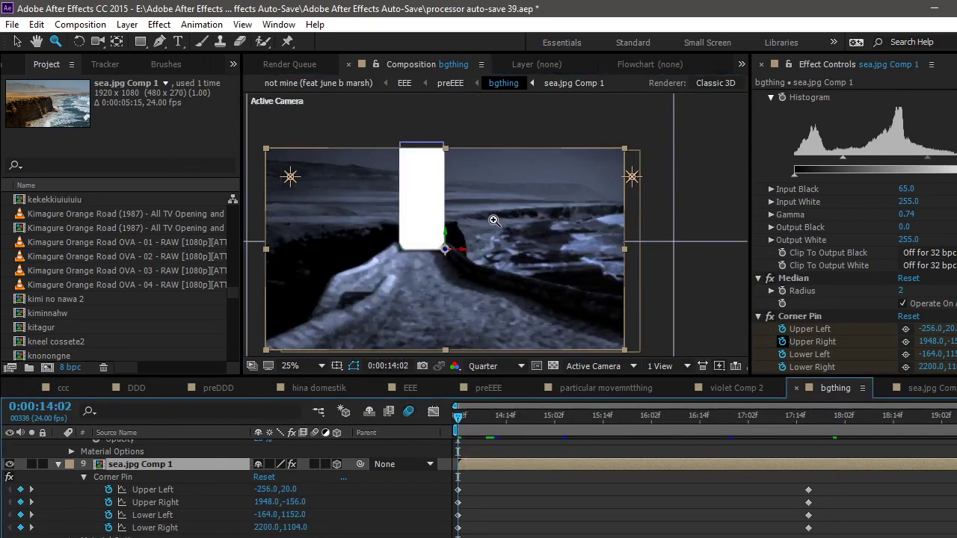
pyautogui.click(564, 229)
pyautogui.press('space')
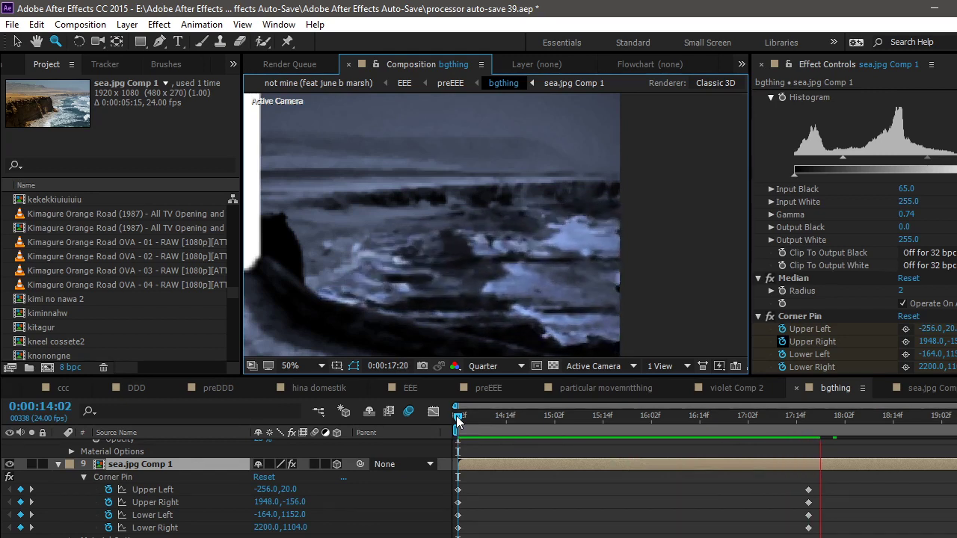
pyautogui.press('space')
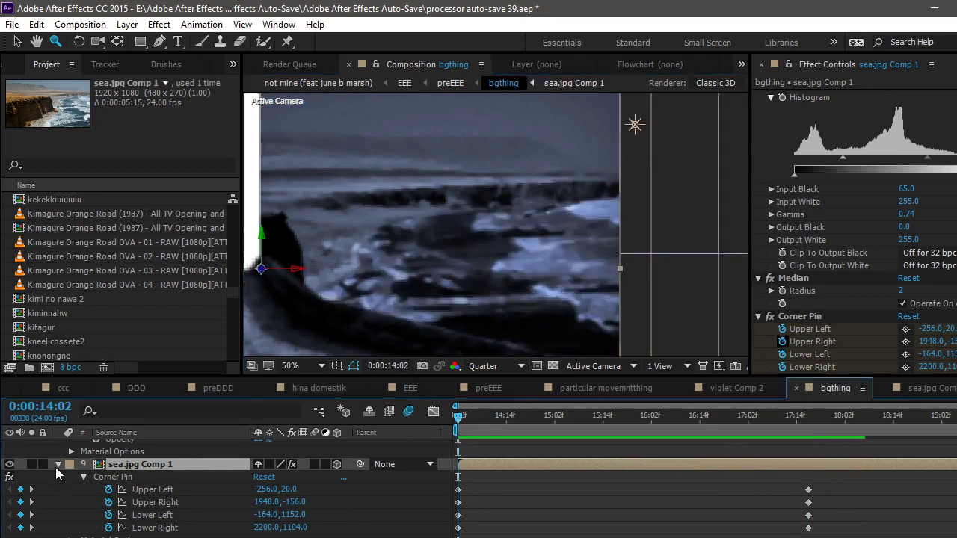
pyautogui.click(57, 465)
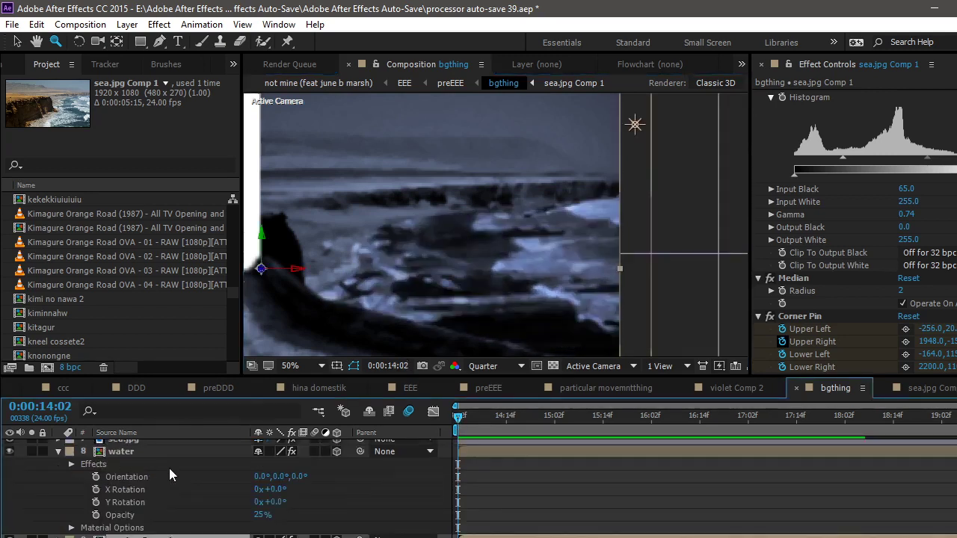
pyautogui.scroll(3, 168, 468)
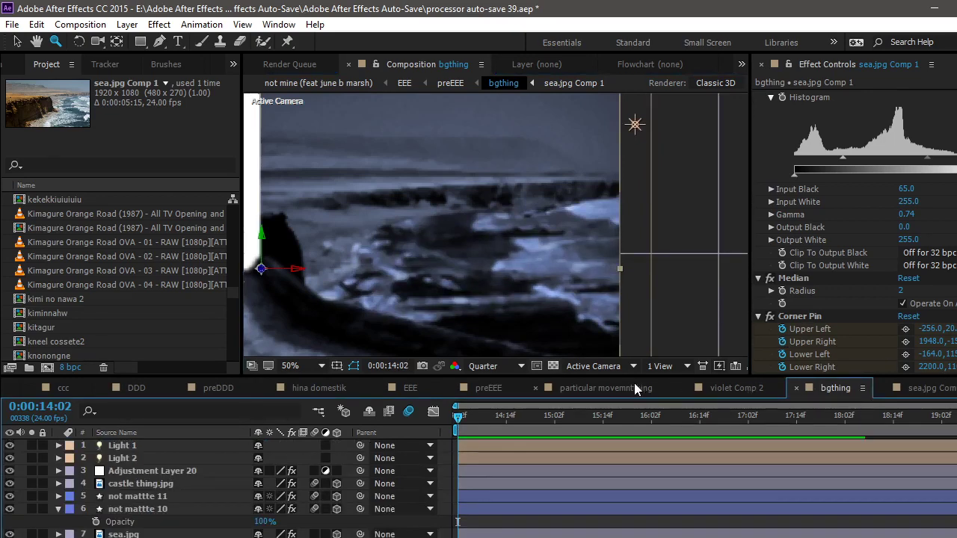
# Step: Return to the preEEE composition and select Adjustment Layer 21 to examine its Trapcode Shine settings
pyautogui.click(507, 385)
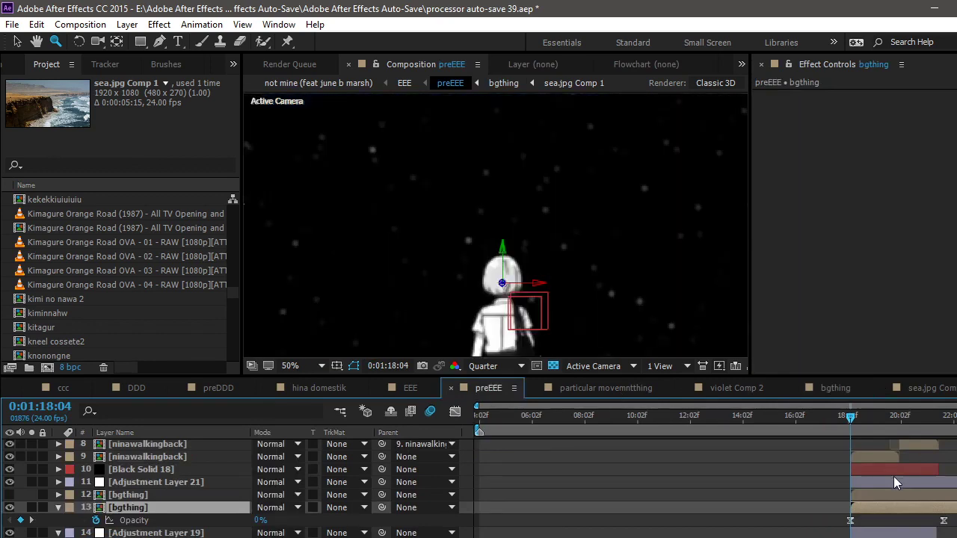
pyautogui.click(863, 489)
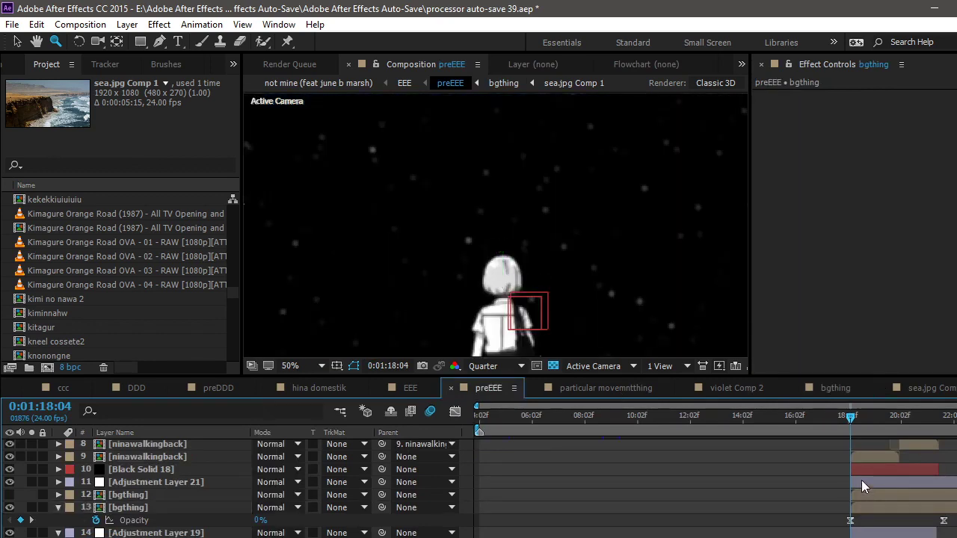
pyautogui.click(861, 480)
pyautogui.scroll(-1, 828, 201)
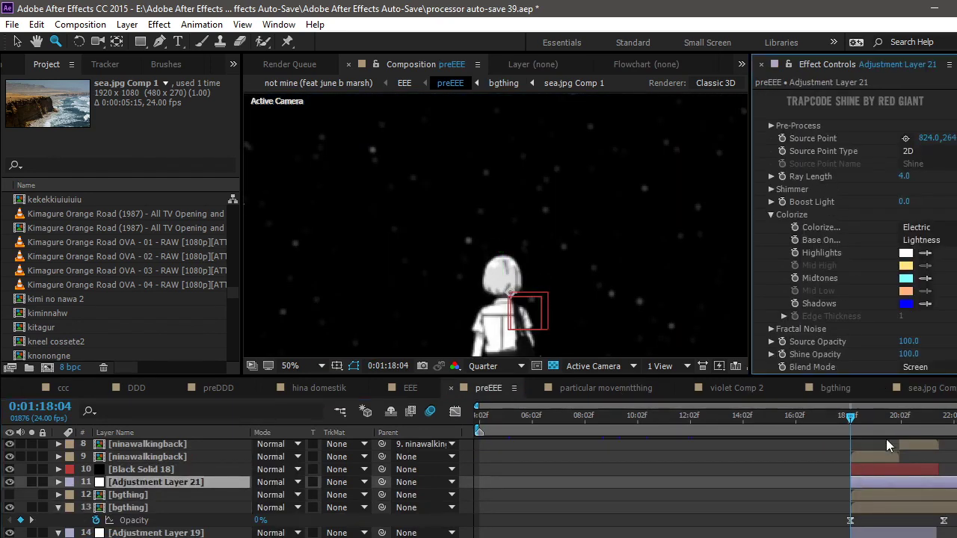
# Step: Check the Shine glow on the light pillar at 0:01:20:13, 0:01:20:22 and 0:01:21:16
pyautogui.click(912, 413)
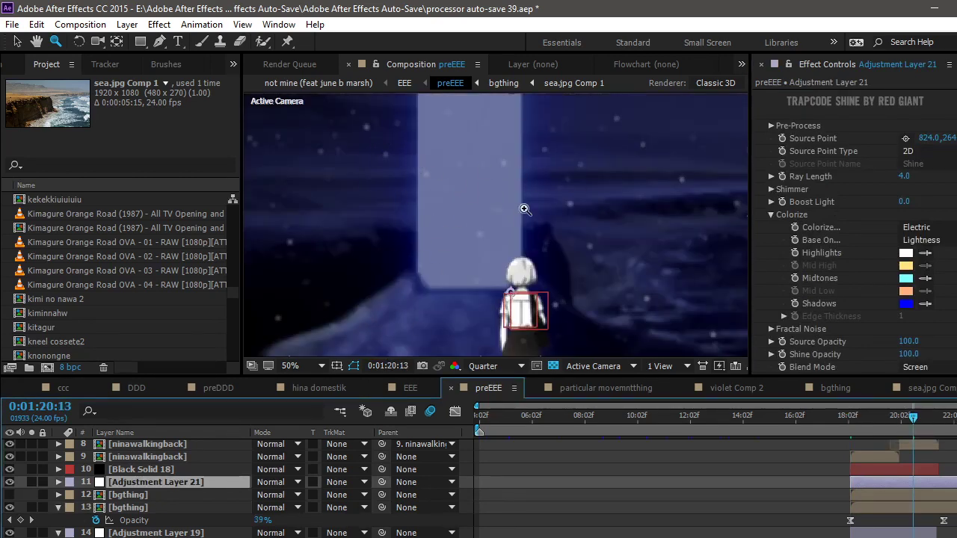
pyautogui.click(922, 426)
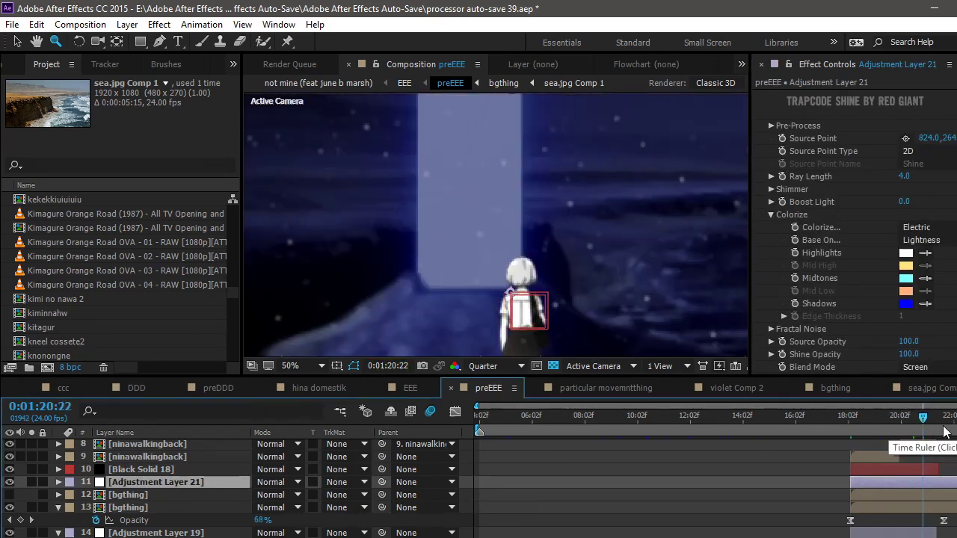
pyautogui.click(943, 432)
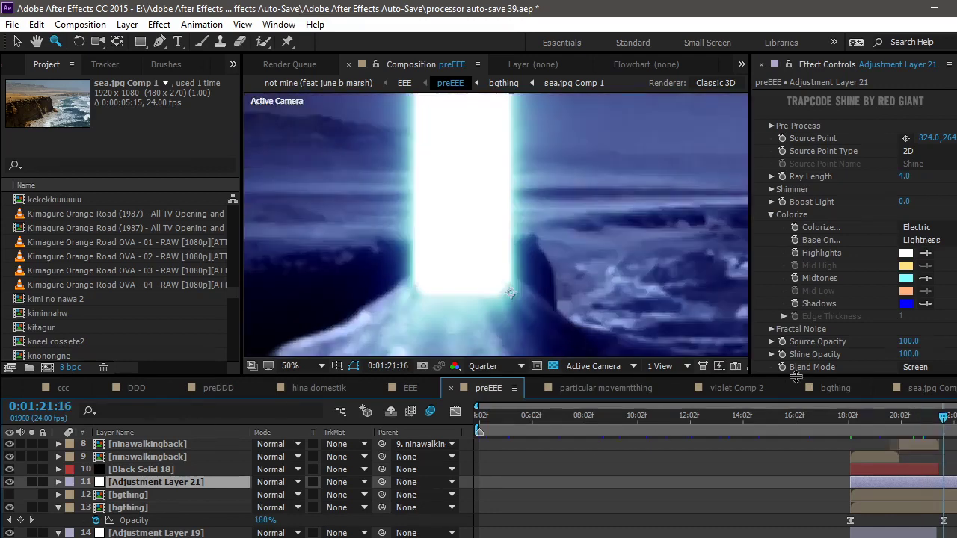
# Step: Open the main "not mine" composition and go to the lightning figure scene at 0:01:08:18
pyautogui.click(853, 181)
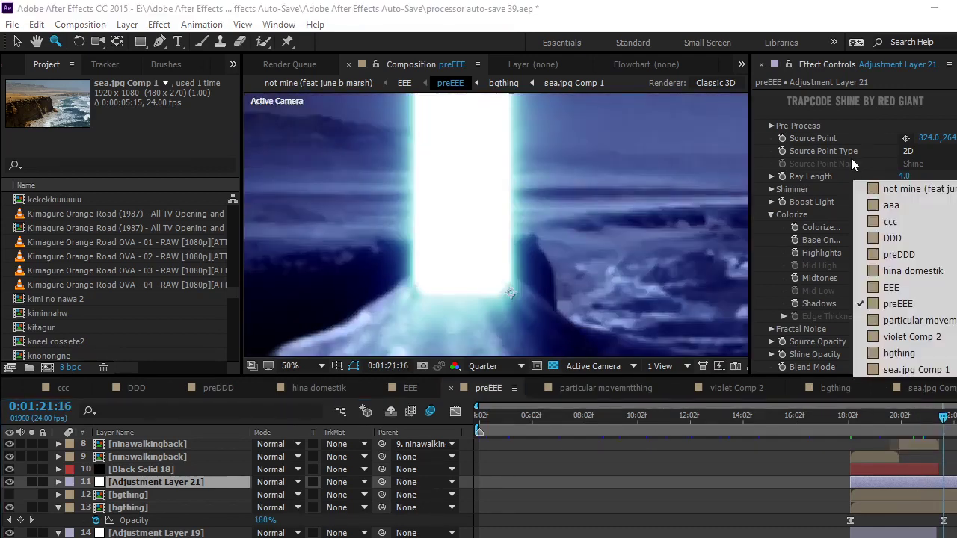
pyautogui.click(931, 190)
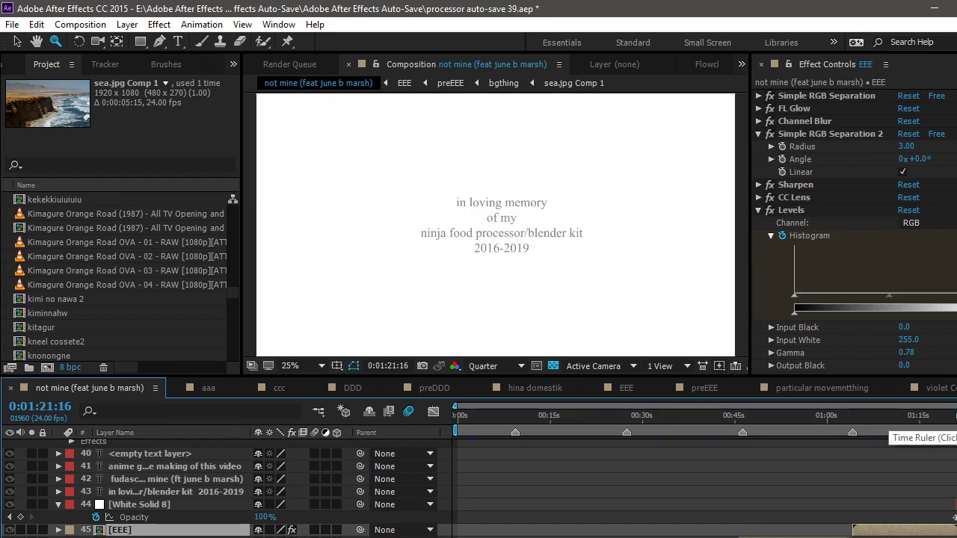
pyautogui.moveTo(927, 426); pyautogui.dragTo(956, 426)
pyautogui.click(918, 417)
pyautogui.click(881, 416)
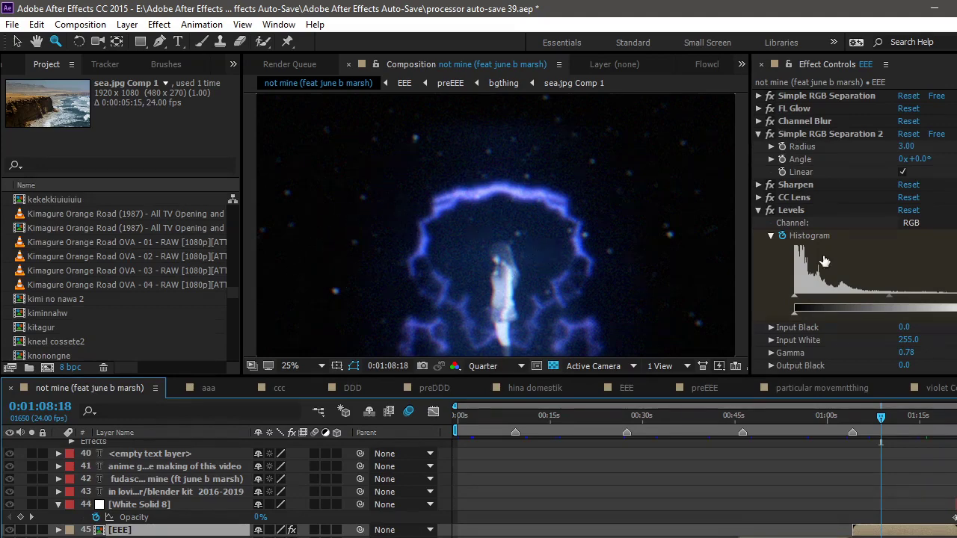
# Step: Switch to the YouTube Studio stream dashboard and check the recent live chat messages
pyautogui.scroll(12, 876, 512)
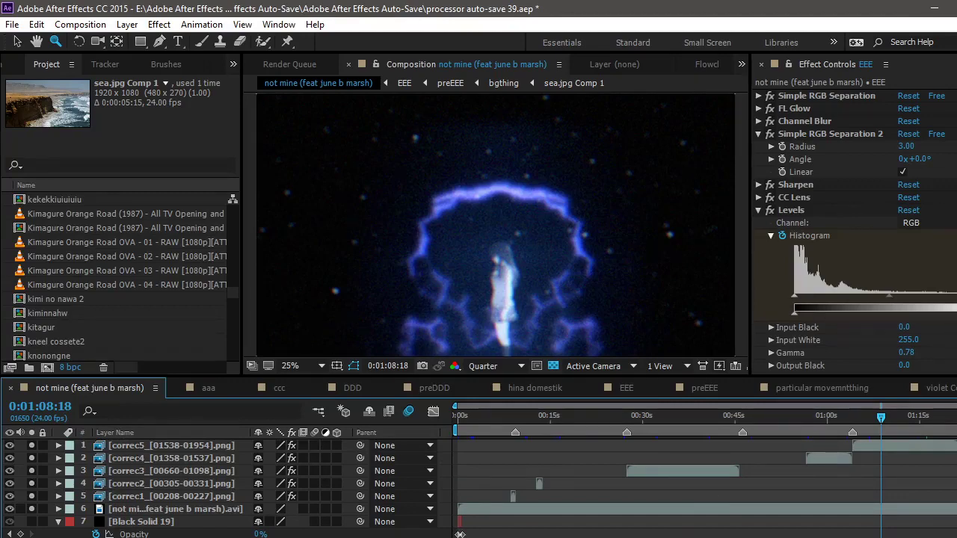
pyautogui.click(277, 479)
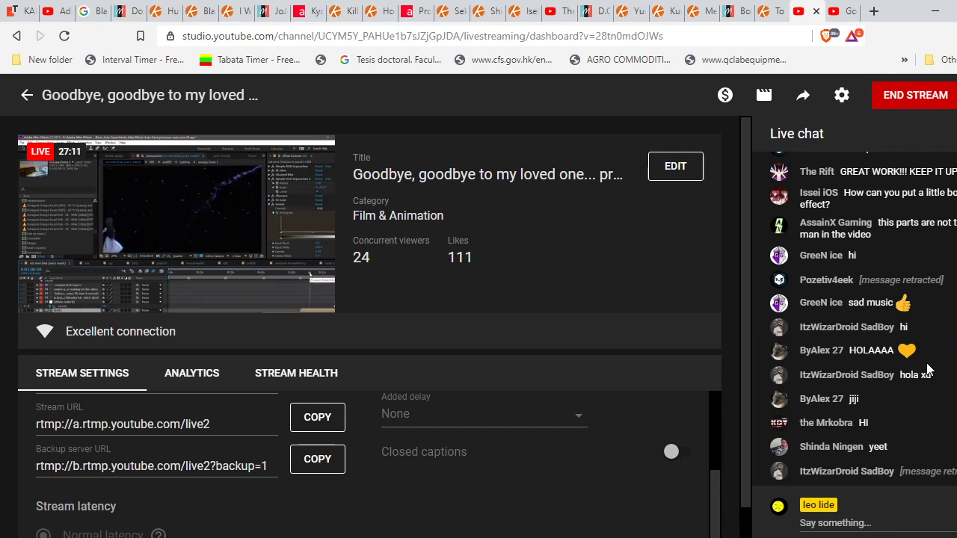
pyautogui.scroll(5, 927, 369)
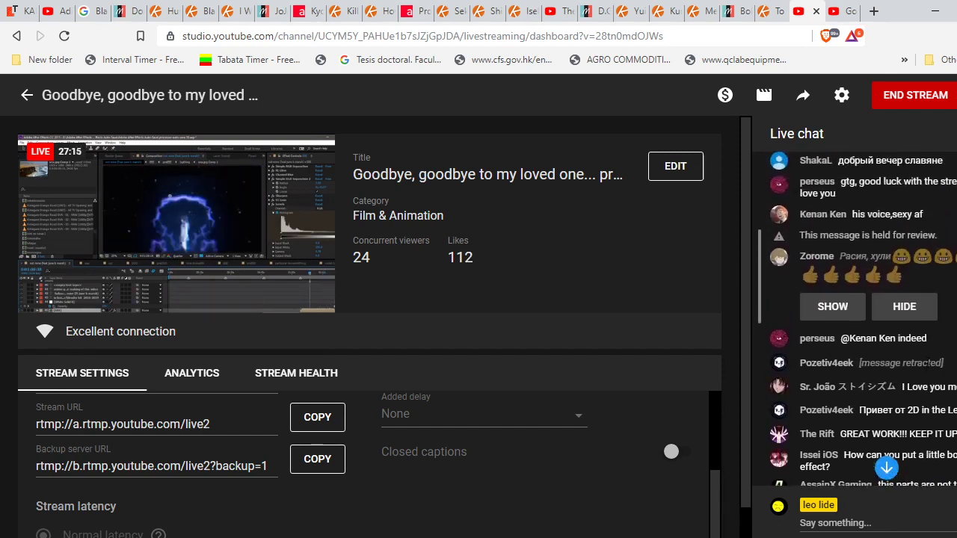
pyautogui.scroll(1, 926, 369)
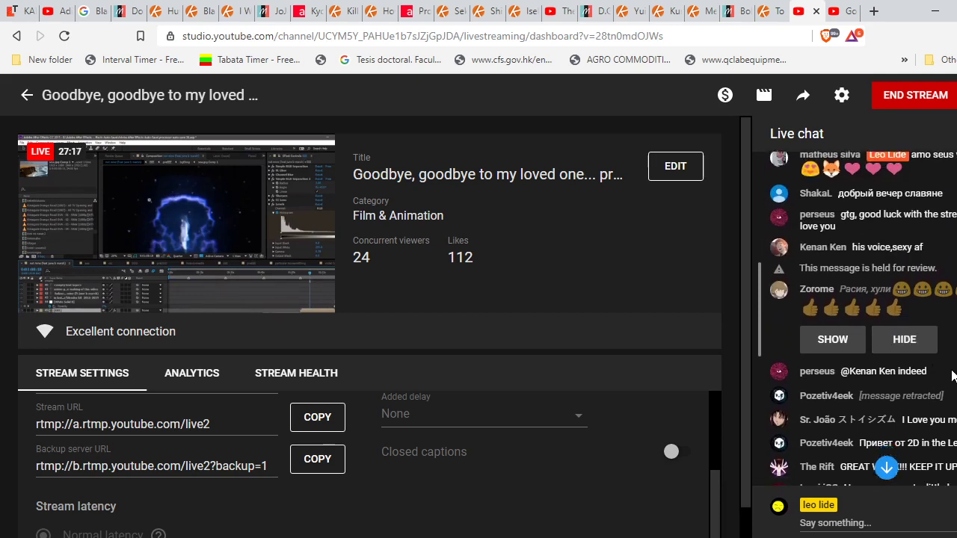
pyautogui.scroll(-10, 949, 366)
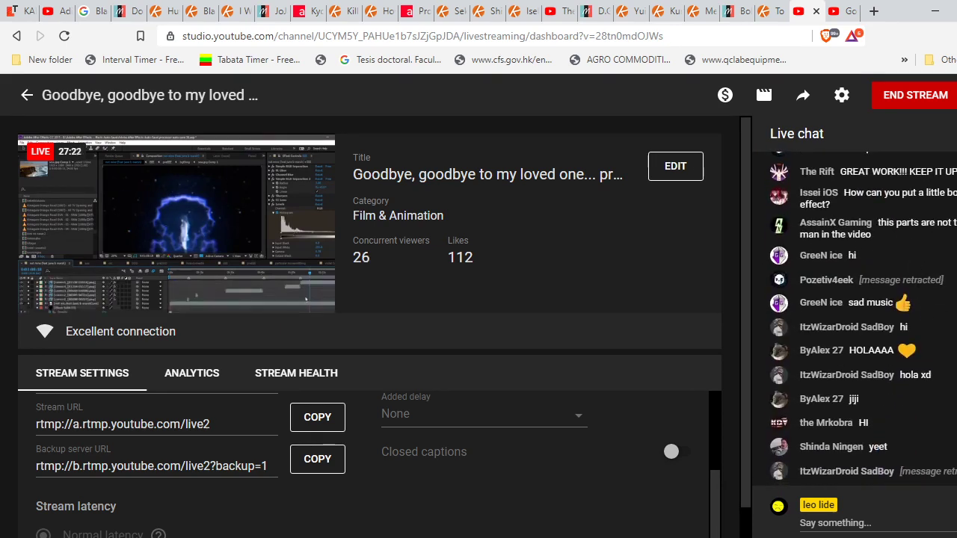
# Step: Switch back to After Effects and go to 0:01:04:06 in the main composition, around the tuc glow 5 layer
pyautogui.click(295, 482)
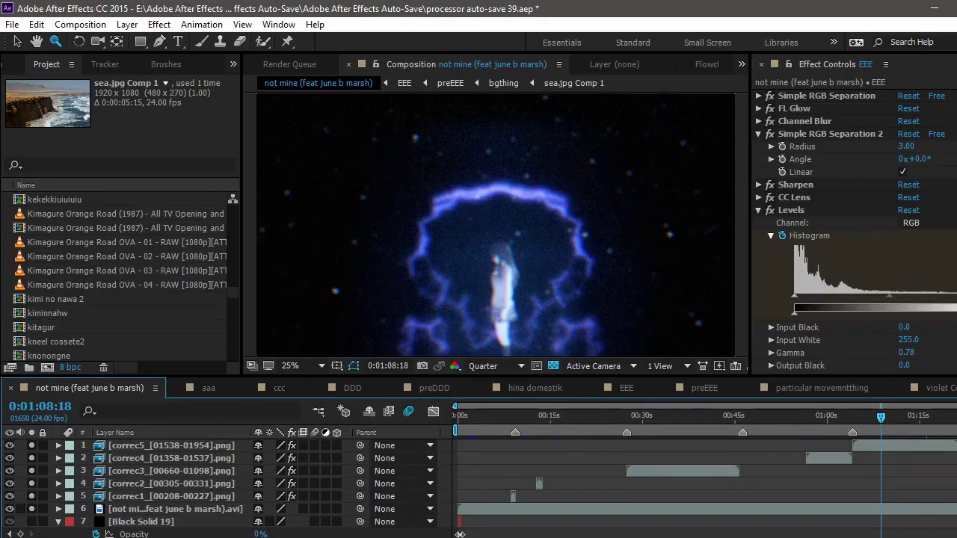
pyautogui.scroll(-10, 460, 533)
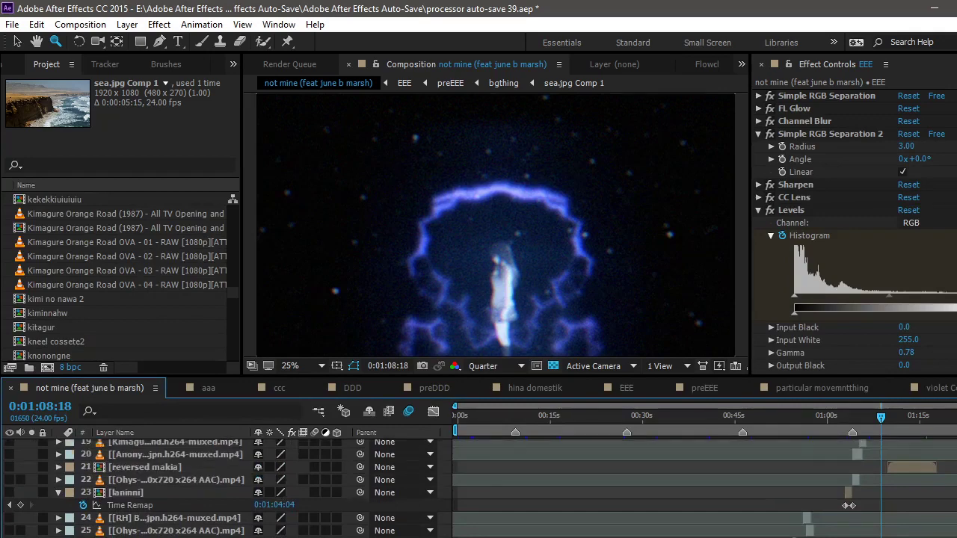
pyautogui.scroll(-12, 881, 454)
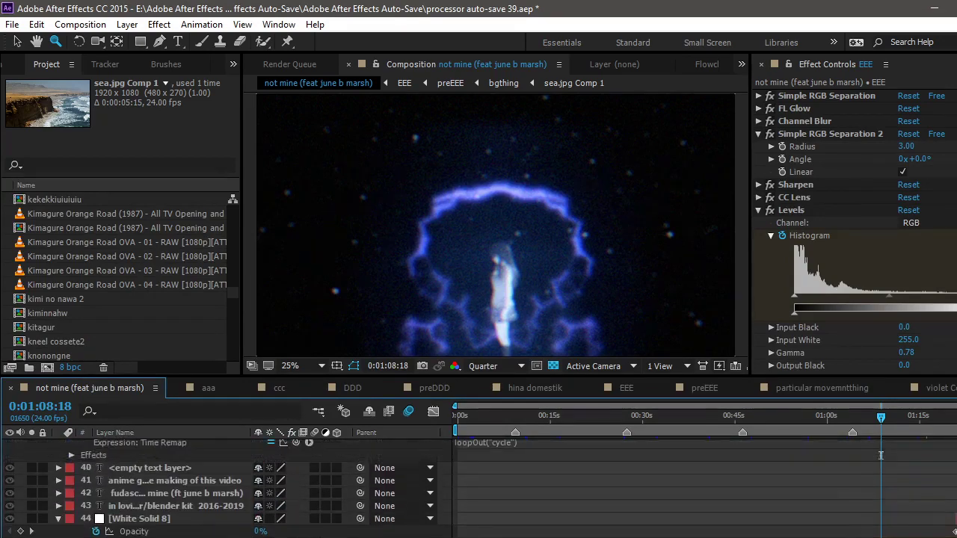
pyautogui.scroll(3, 880, 454)
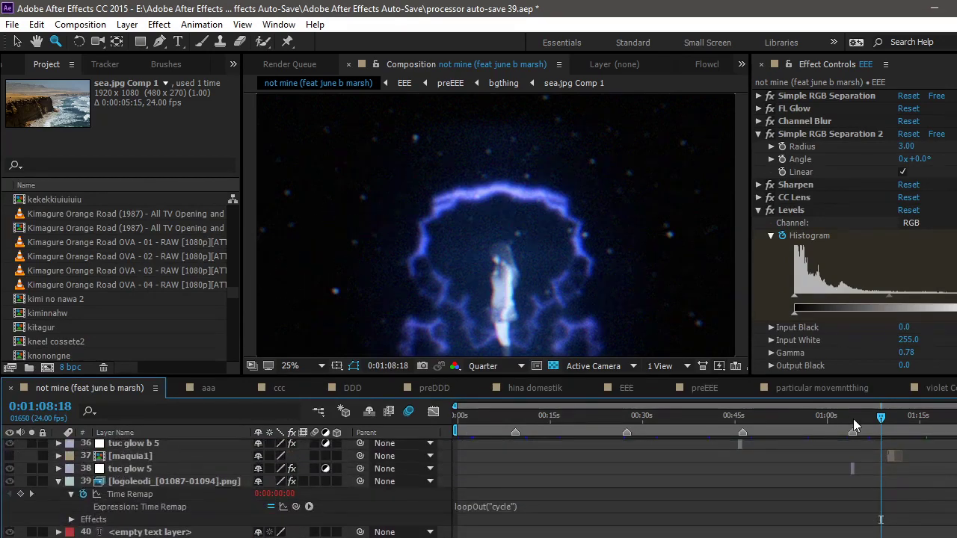
pyautogui.click(853, 419)
pyautogui.press('=')
pyautogui.press('=')
pyautogui.press('=')
pyautogui.press('=')
pyautogui.press('=')
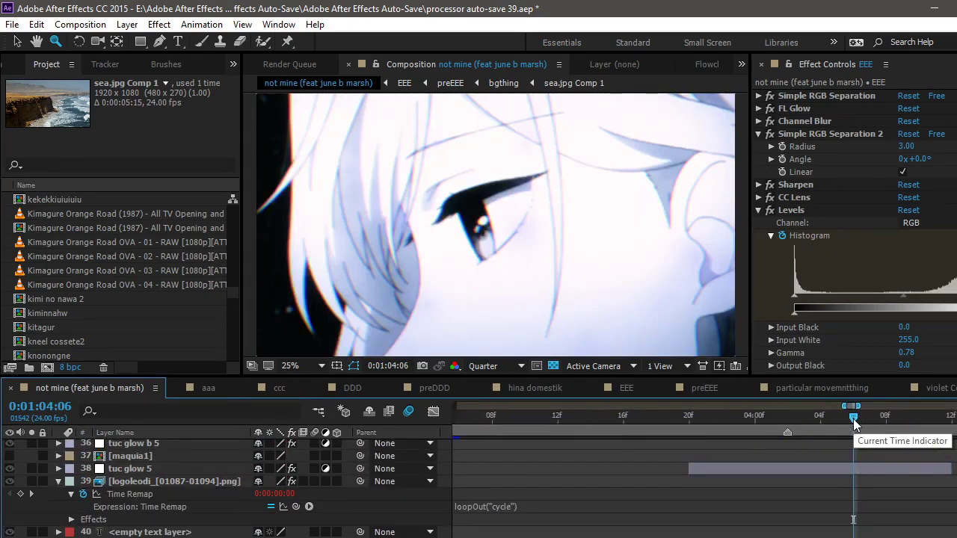
# Step: Select the tuc glow 5 layer, reveal its keyframed properties and go to its middle keyframes at 0:01:04:02
pyautogui.click(787, 467)
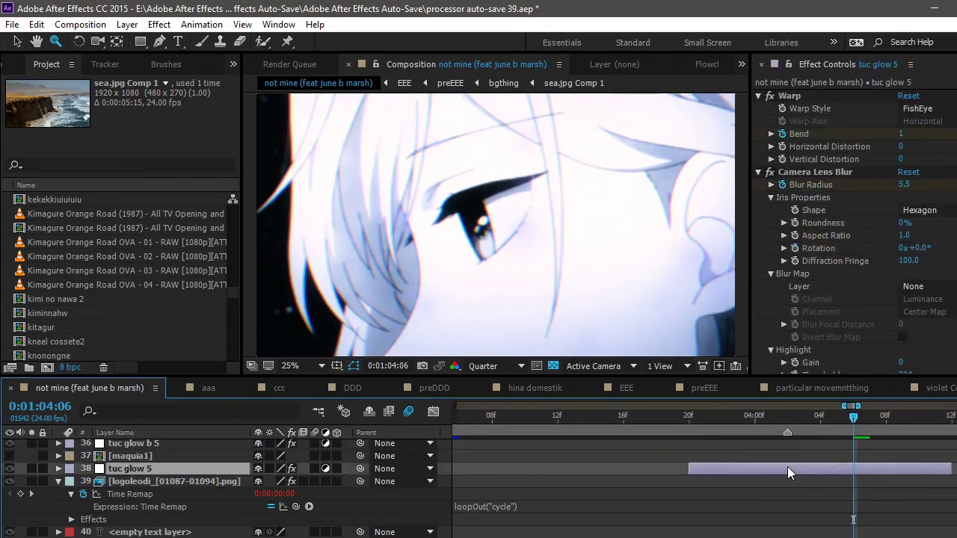
pyautogui.press('u')
pyautogui.click(787, 417)
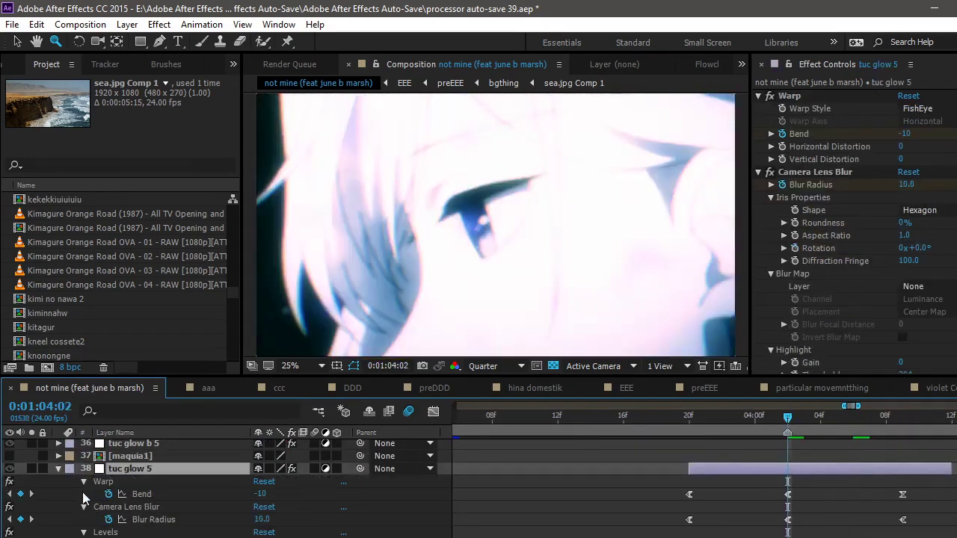
# Step: Compare the Warp effect at the 0:01:03:20, 0:01:04:02 and 0:01:04:09 keyframes, then examine tuc glow 5's Glow Highlights and Levels 2 settings
pyautogui.click(115, 483)
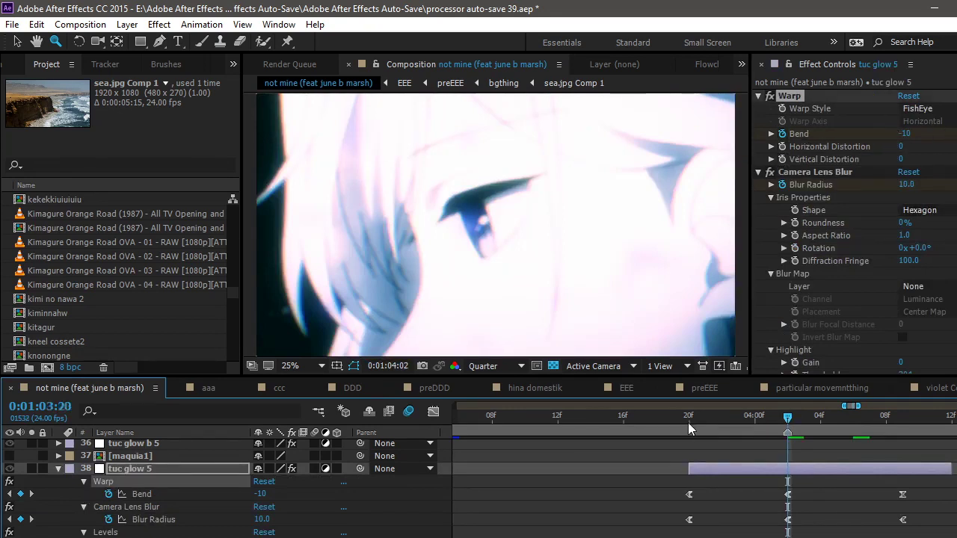
pyautogui.click(688, 422)
pyautogui.click(789, 422)
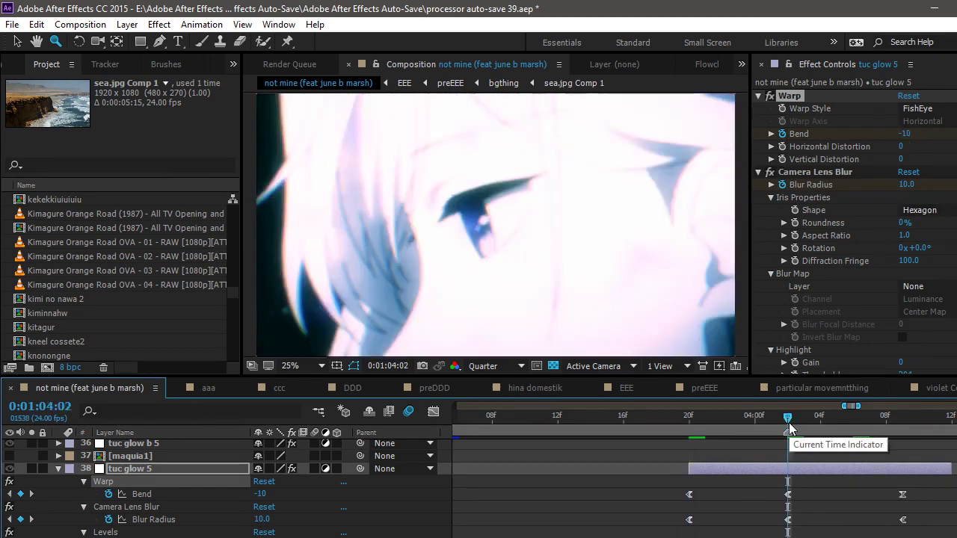
pyautogui.click(899, 422)
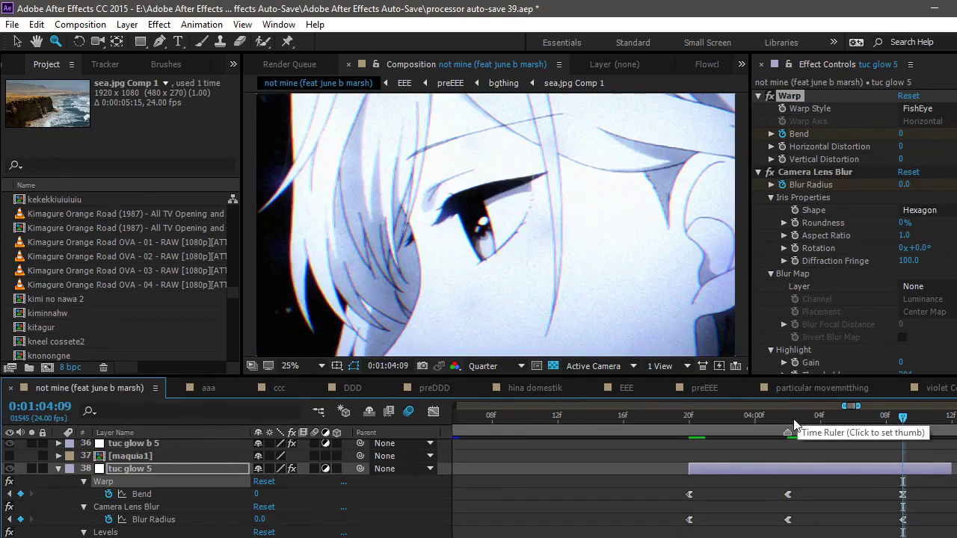
pyautogui.click(791, 424)
pyautogui.scroll(-10, 831, 246)
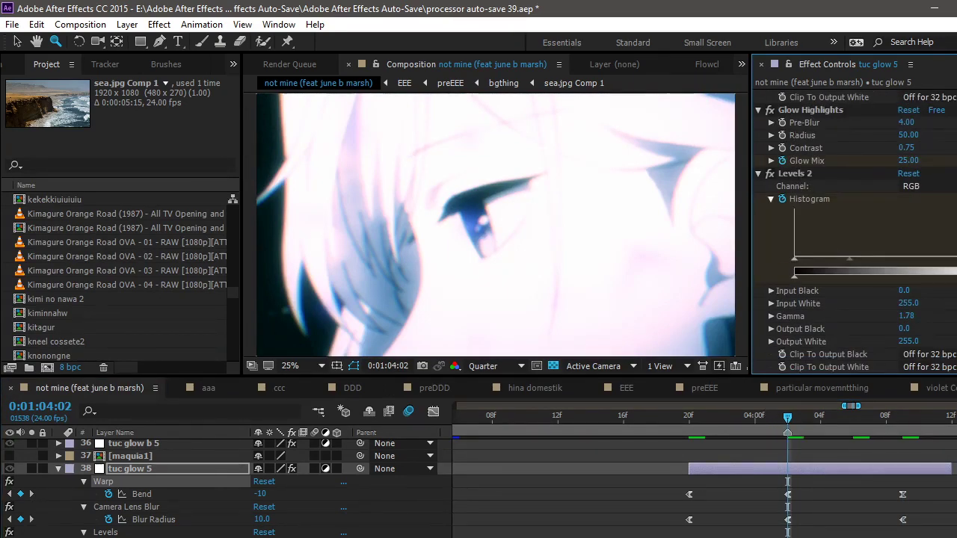
# Step: Return to the YouTube Studio dashboard, read back through the earlier live chat messages and go back to the newest ones
pyautogui.click(261, 537)
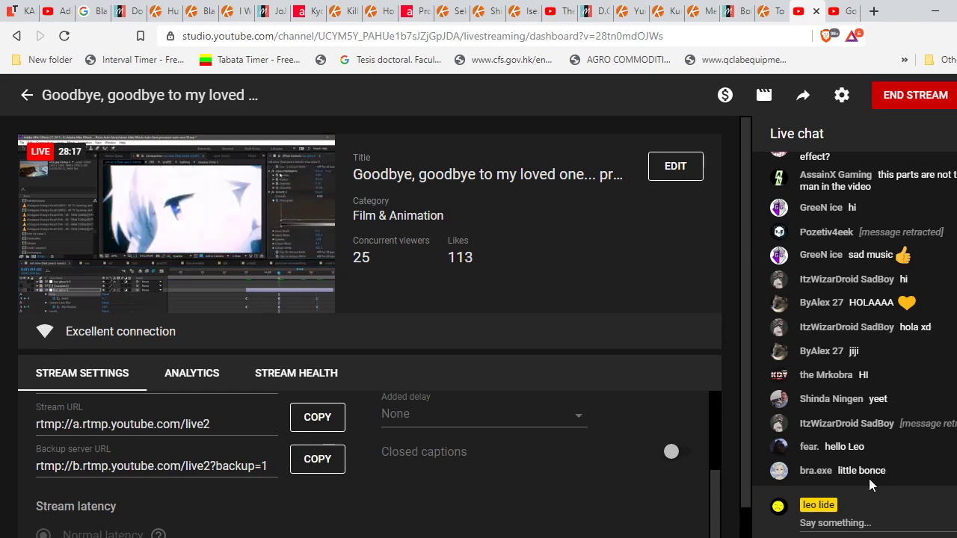
pyautogui.scroll(4, 885, 420)
pyautogui.scroll(5, 882, 393)
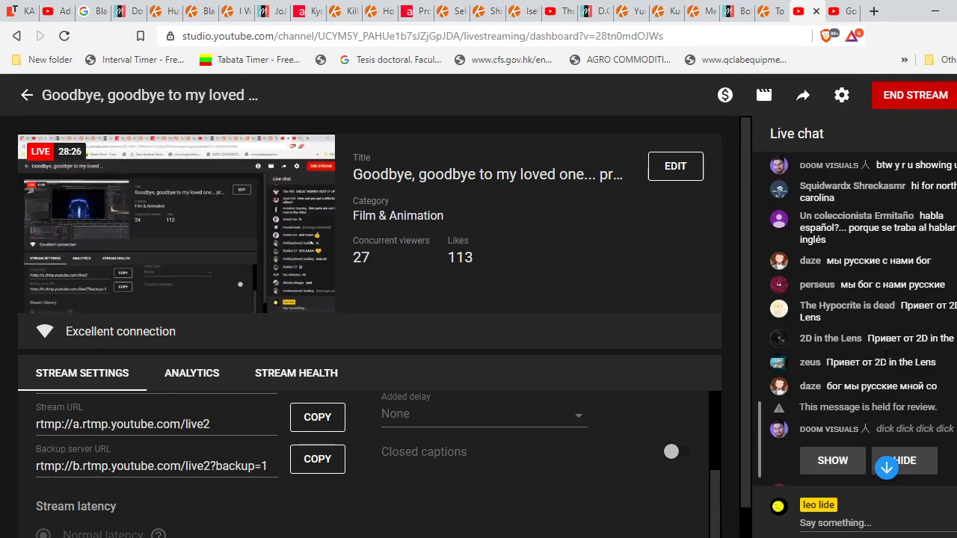
pyautogui.scroll(1, 885, 355)
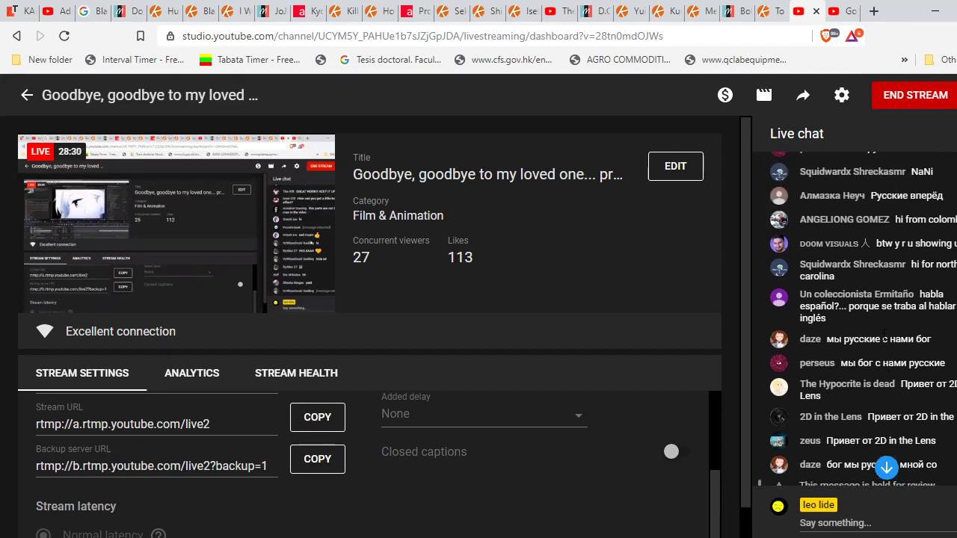
pyautogui.rightClick(884, 336)
pyautogui.scroll(3, 875, 314)
pyautogui.scroll(1, 870, 282)
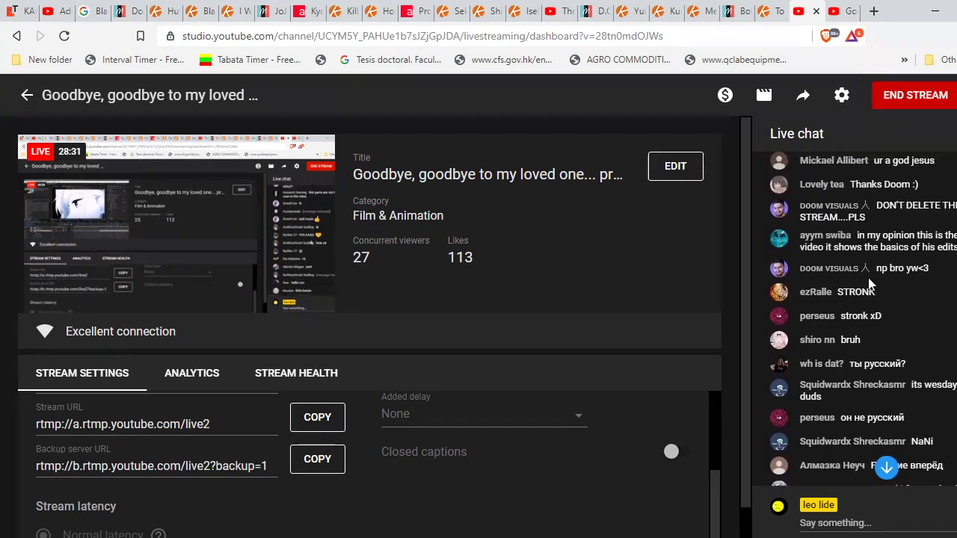
pyautogui.scroll(3, 868, 278)
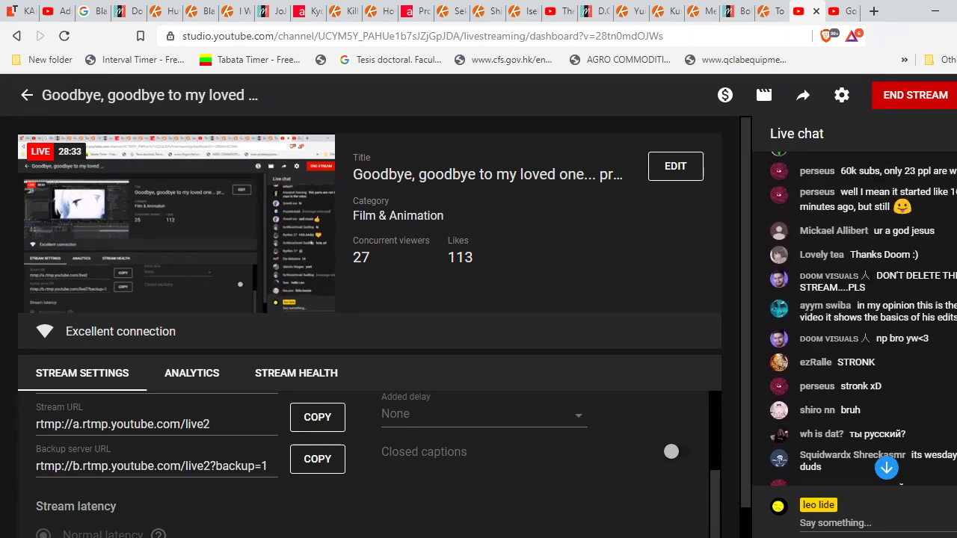
pyautogui.scroll(3, 860, 318)
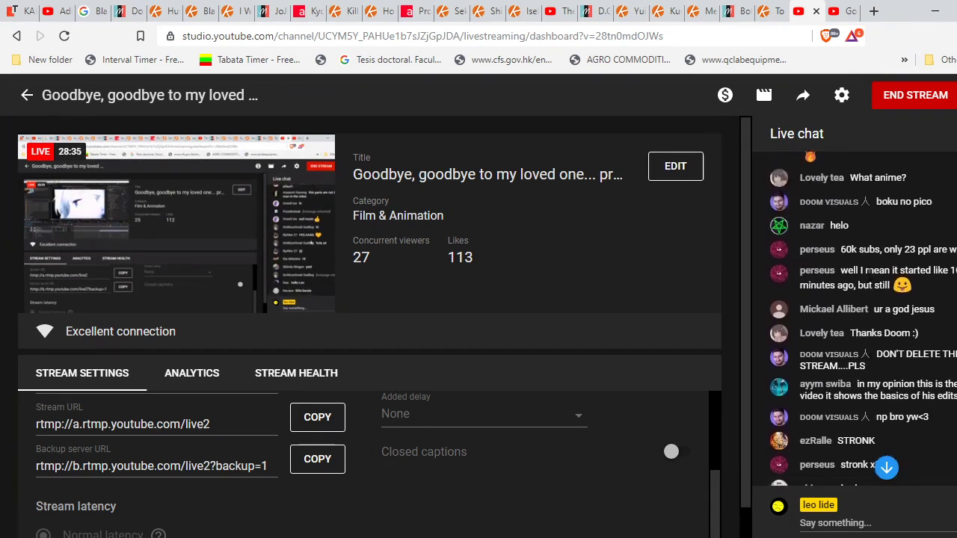
pyautogui.scroll(10, 867, 271)
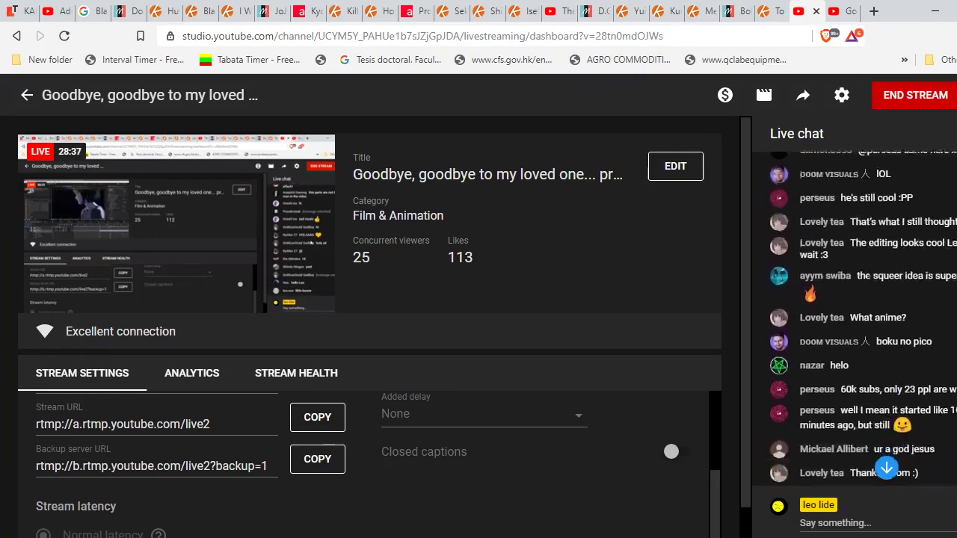
pyautogui.scroll(5, 871, 277)
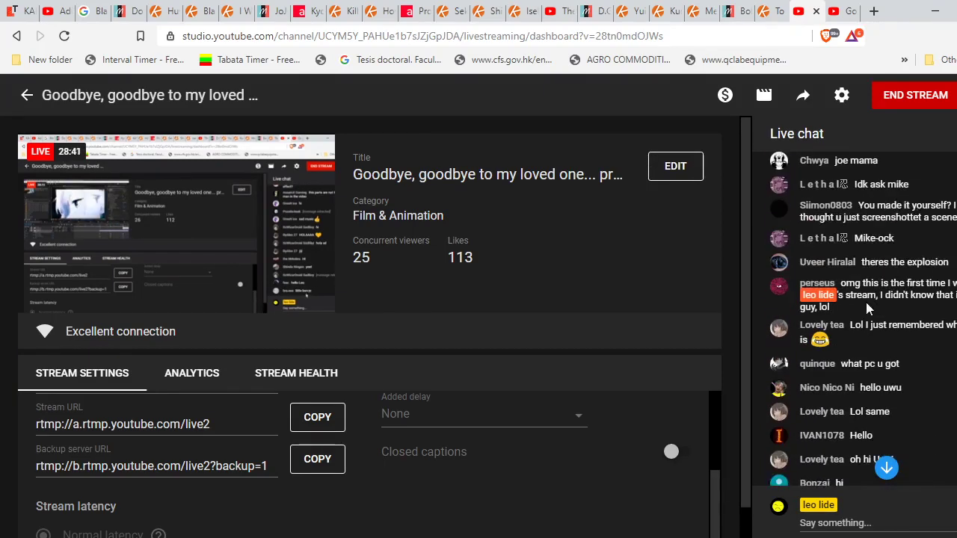
pyautogui.scroll(5, 871, 299)
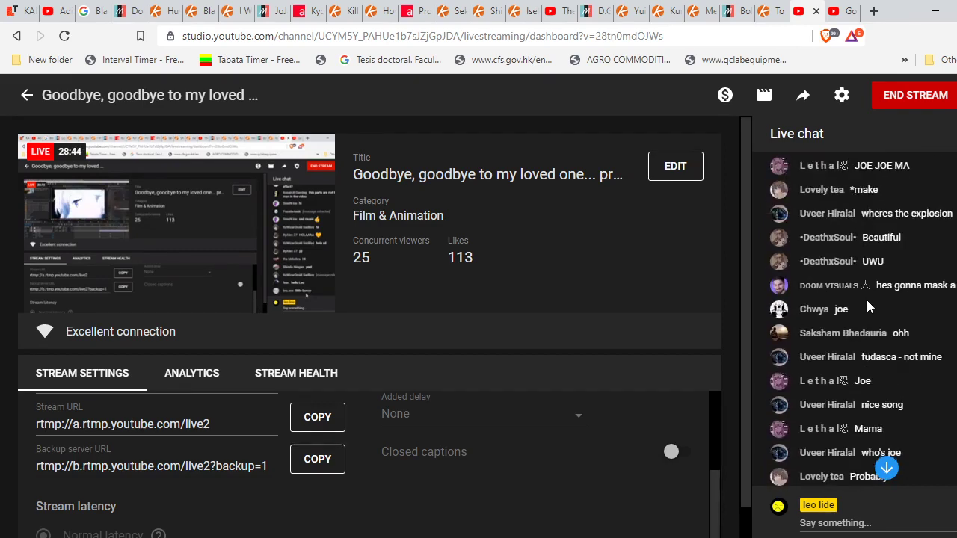
pyautogui.scroll(3, 866, 299)
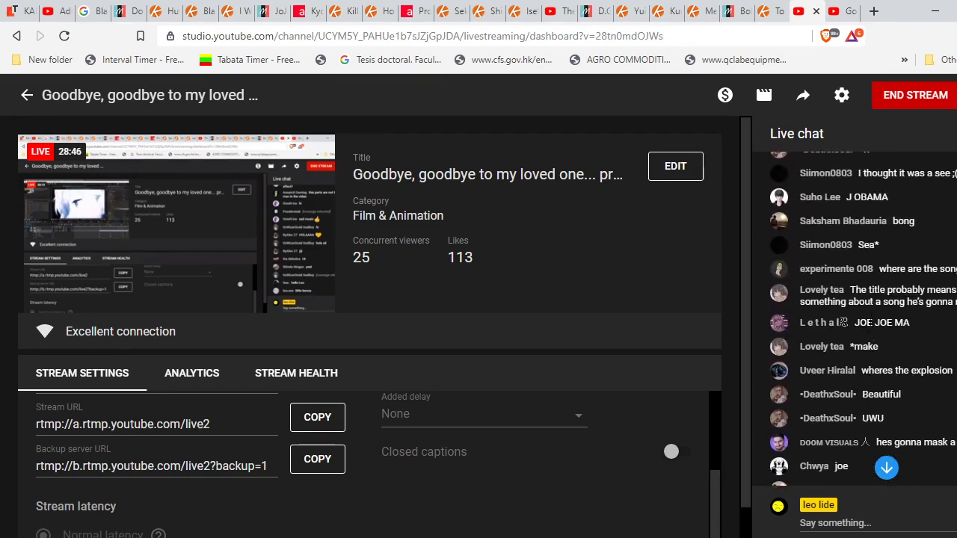
pyautogui.scroll(6, 866, 327)
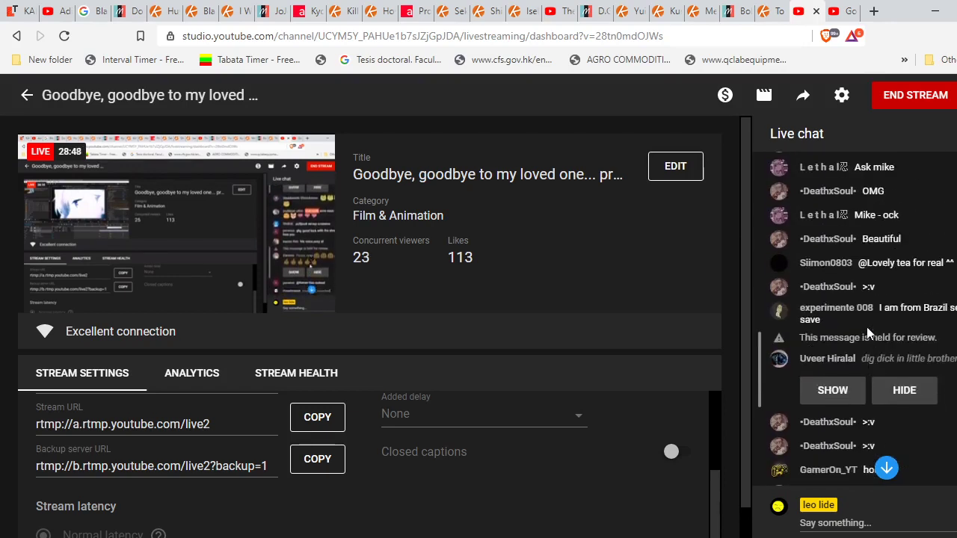
pyautogui.scroll(5, 867, 327)
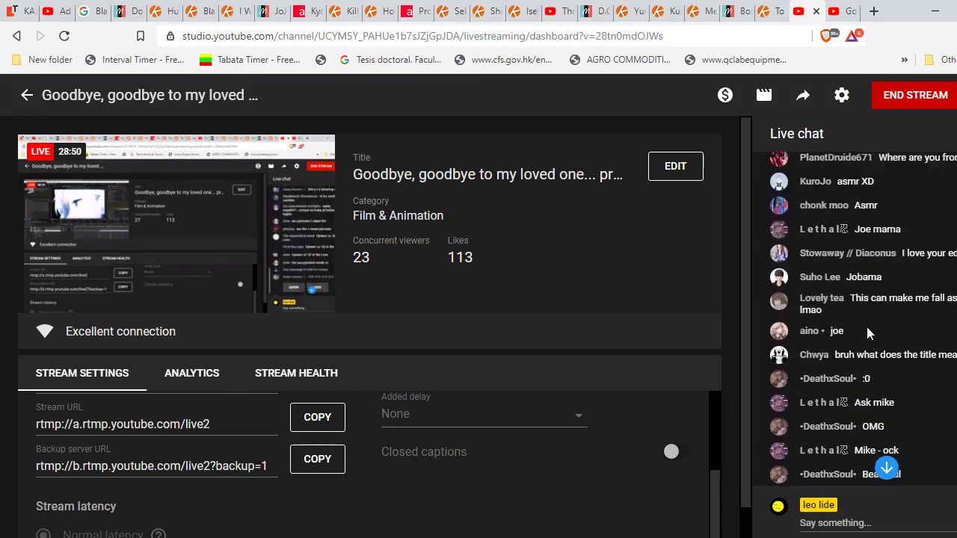
pyautogui.scroll(3, 866, 332)
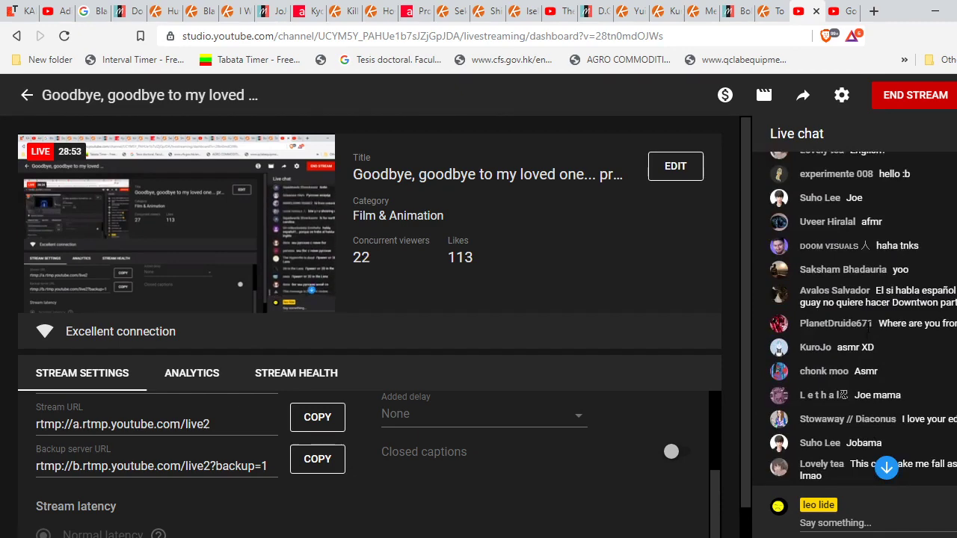
pyautogui.scroll(4, 866, 327)
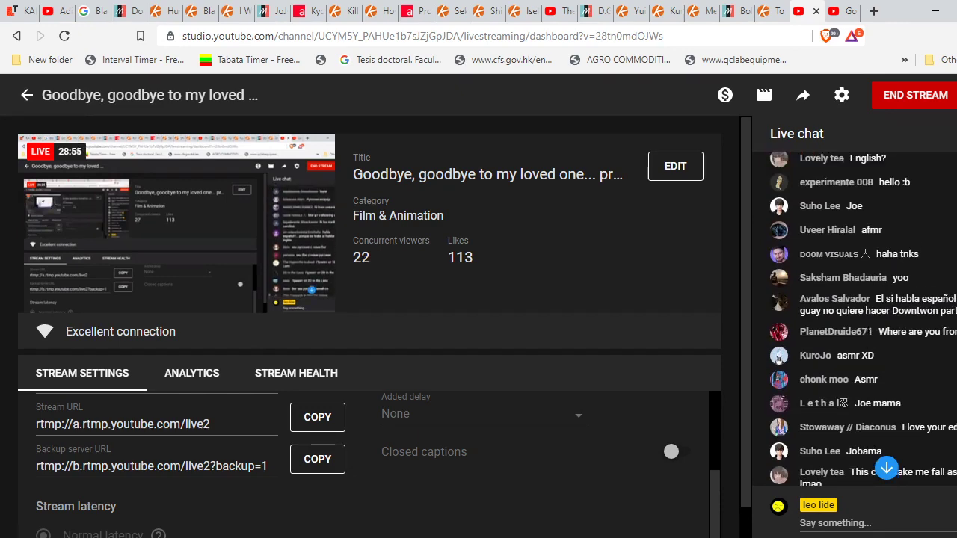
pyautogui.scroll(-2, 866, 327)
pyautogui.scroll(-5, 866, 327)
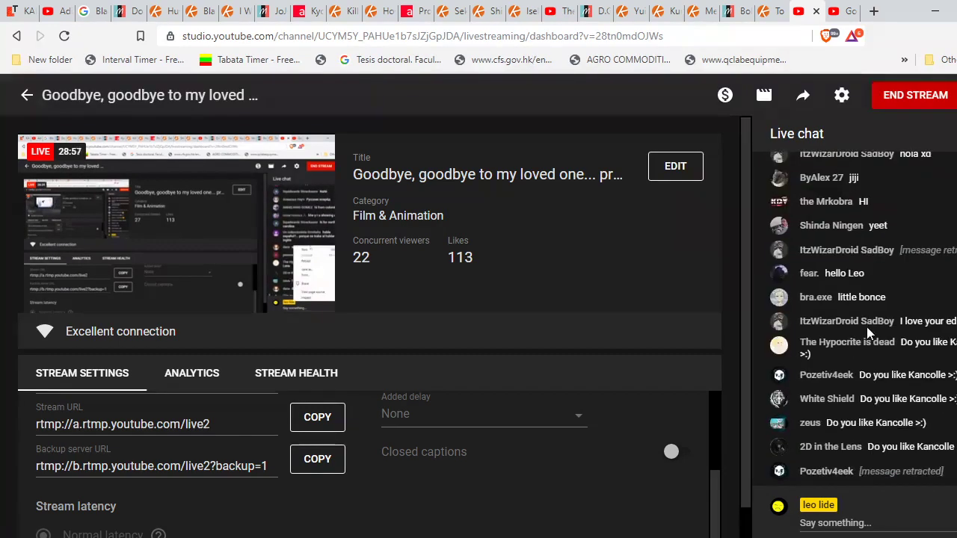
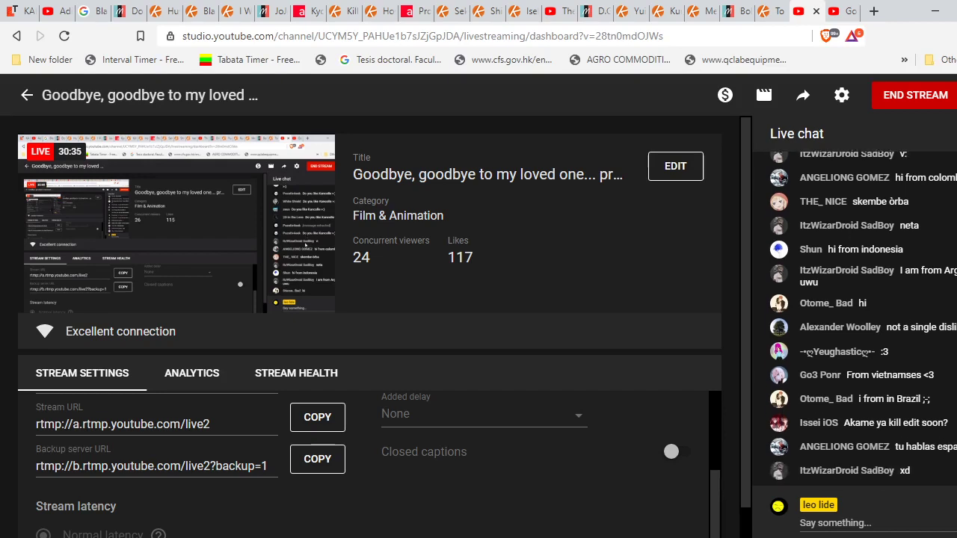
# Step: Switch to After Effects, open File Explorer over it and search the Downloads folder for "skeleton"
pyautogui.moveTo(236, 537)
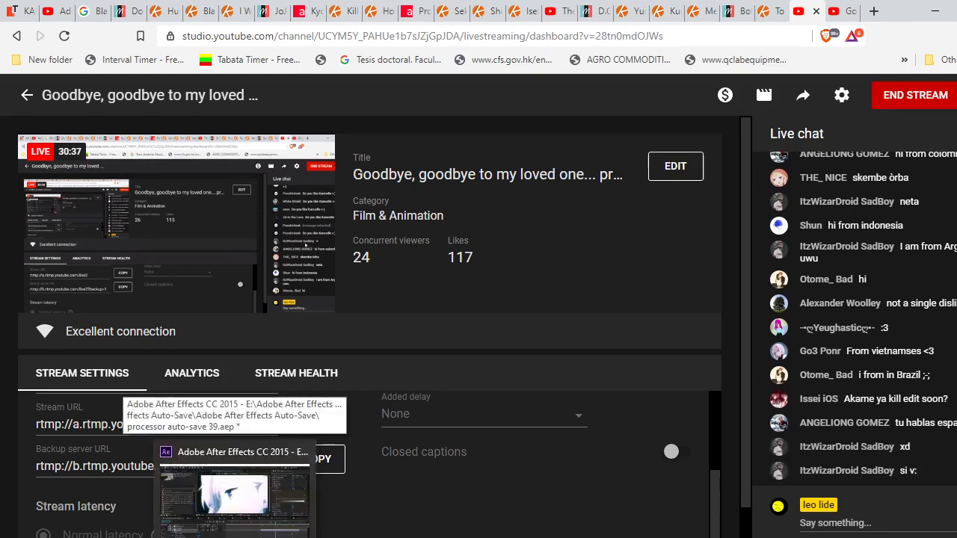
pyautogui.click(235, 493)
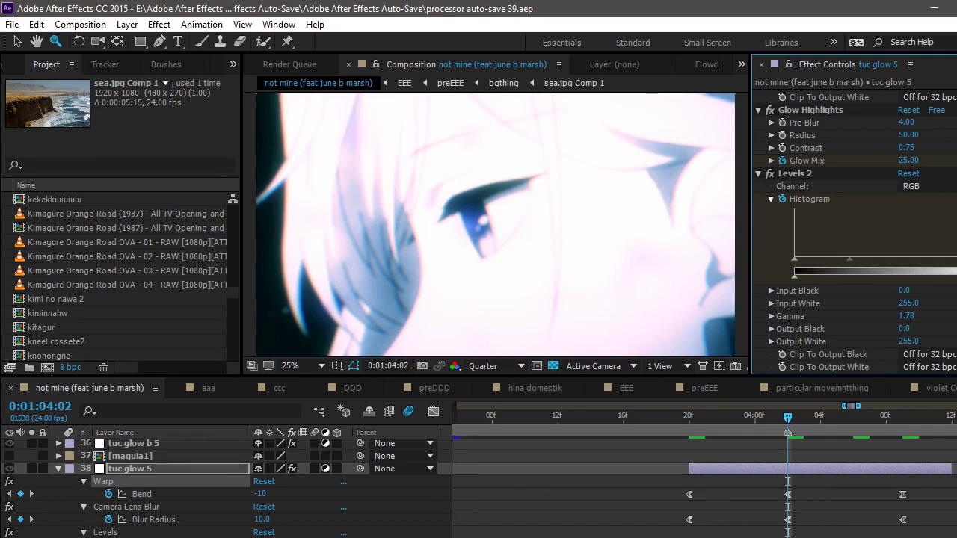
pyautogui.press('super+e')
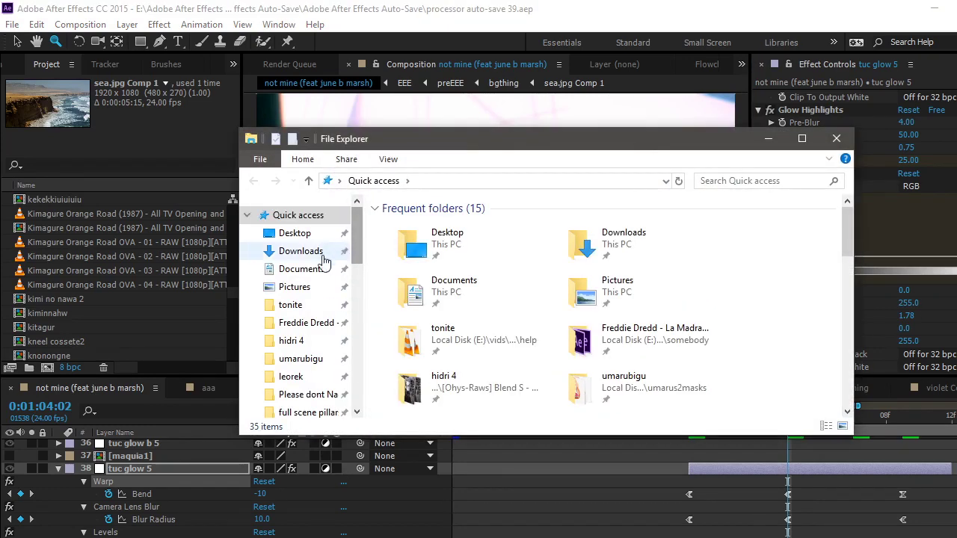
pyautogui.click(299, 252)
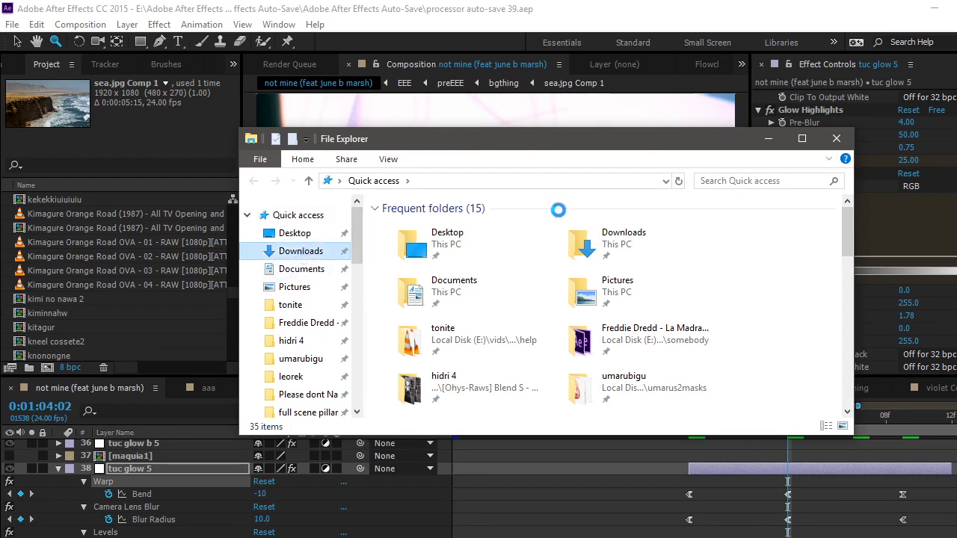
pyautogui.click(721, 179)
pyautogui.write('sk')
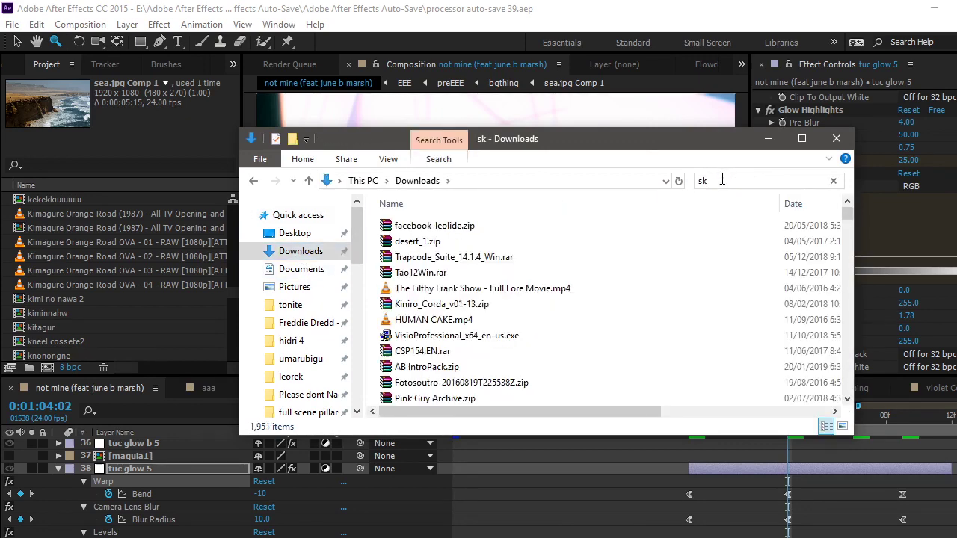
pyautogui.write('eleton')
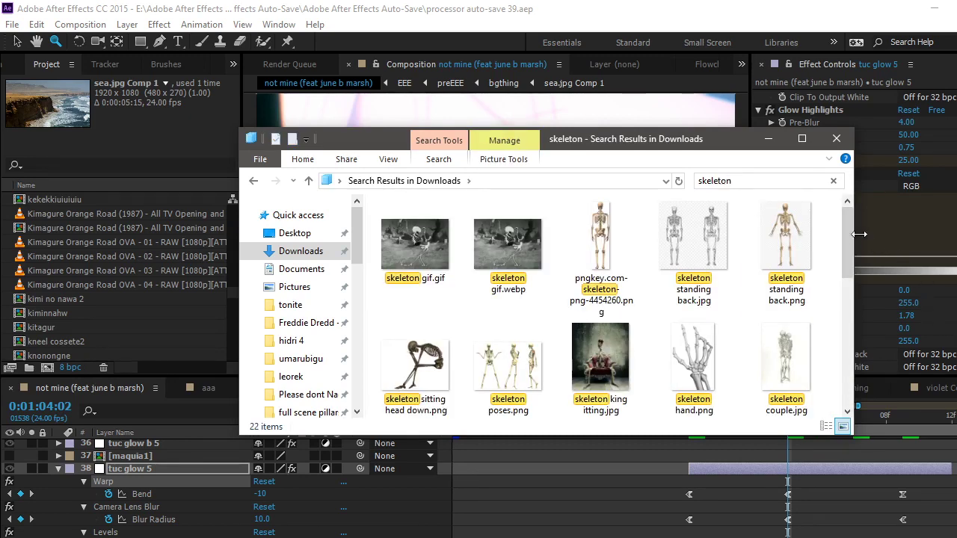
# Step: View skeleton couple.jpg from the search results, dismiss the image and File Explorer, and check the stream's live chat
pyautogui.moveTo(851, 228); pyautogui.dragTo(876, 359)
pyautogui.scroll(2, 822, 273)
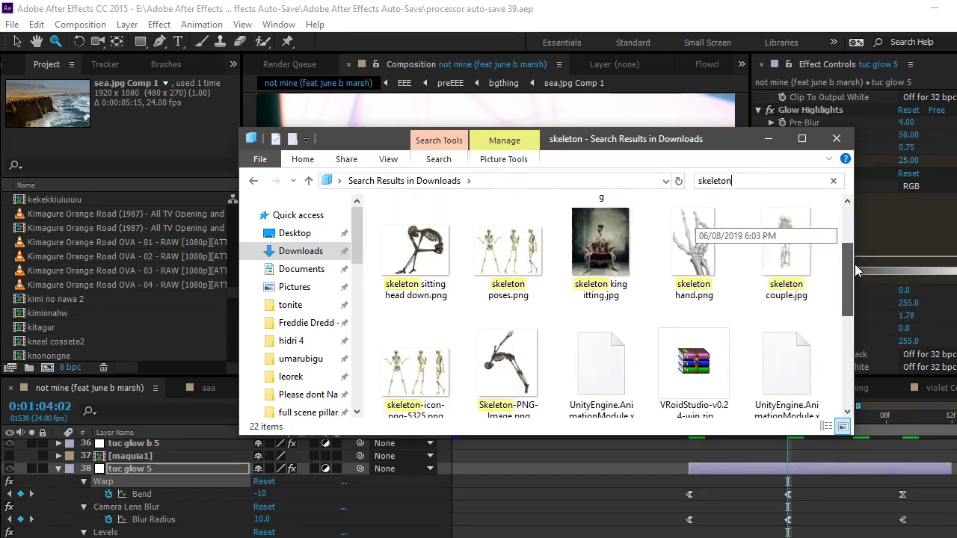
pyautogui.doubleClick(792, 265)
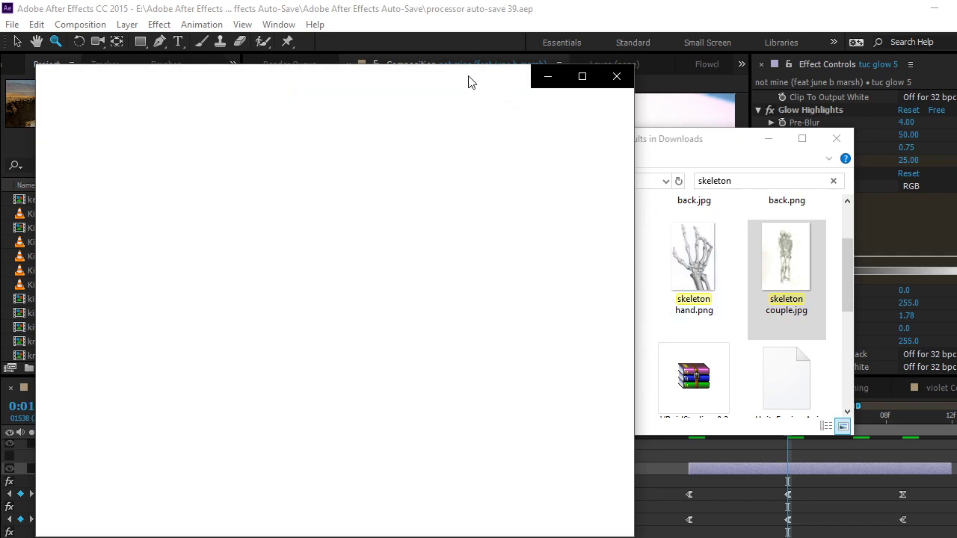
pyautogui.moveTo(417, 82); pyautogui.dragTo(472, 79)
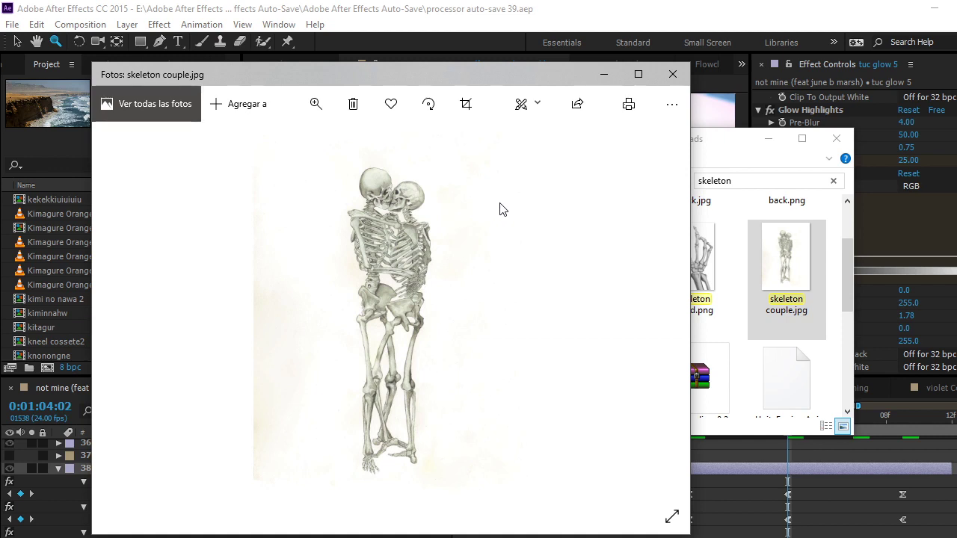
pyautogui.click(673, 74)
pyautogui.click(768, 139)
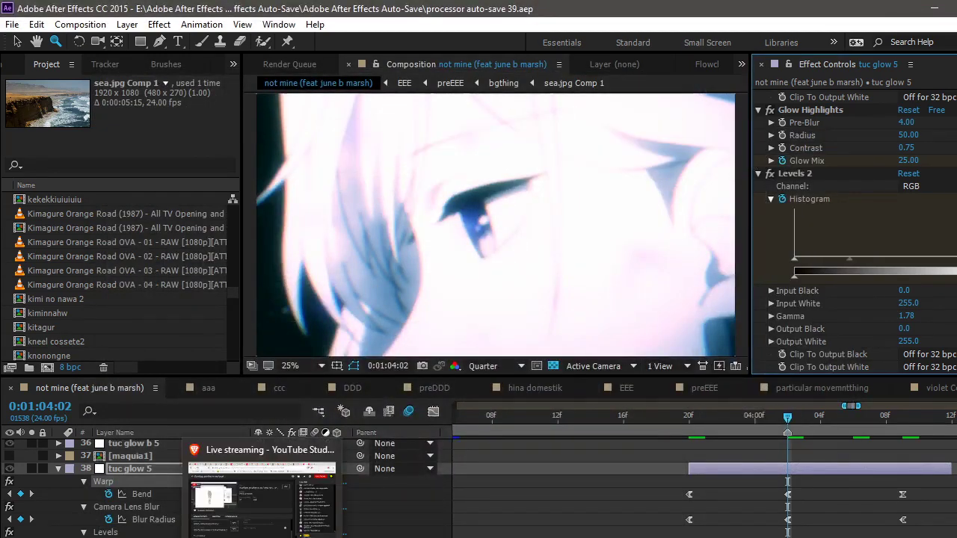
pyautogui.click(265, 500)
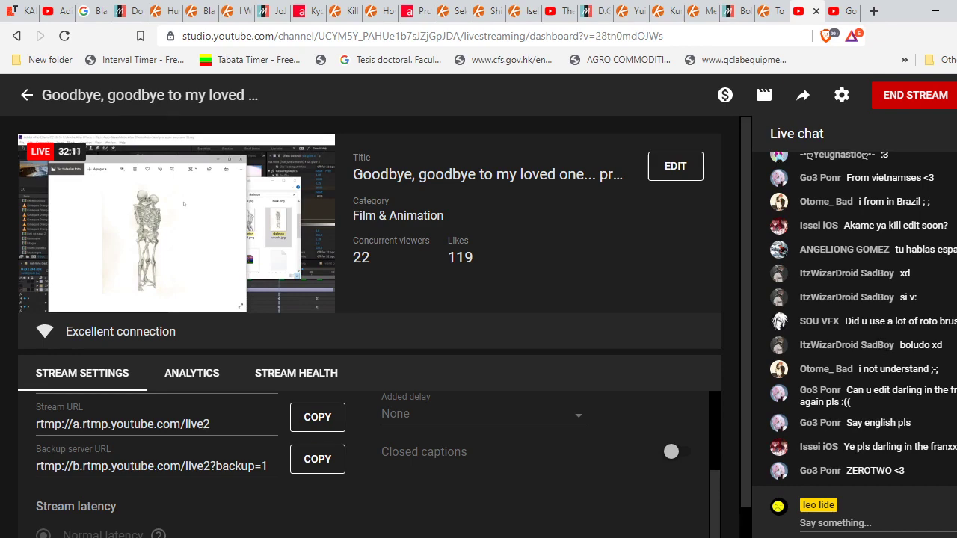
# Step: Switch back to After Effects and open the ninawalkingback composition nested in preEEE
pyautogui.hotkey('alt', 'Tab')
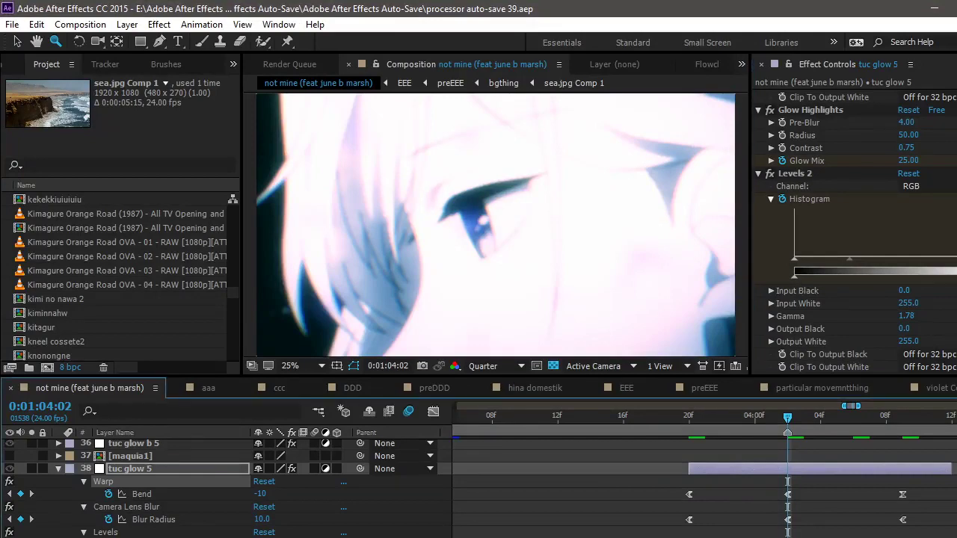
pyautogui.scroll(-10, 224, 490)
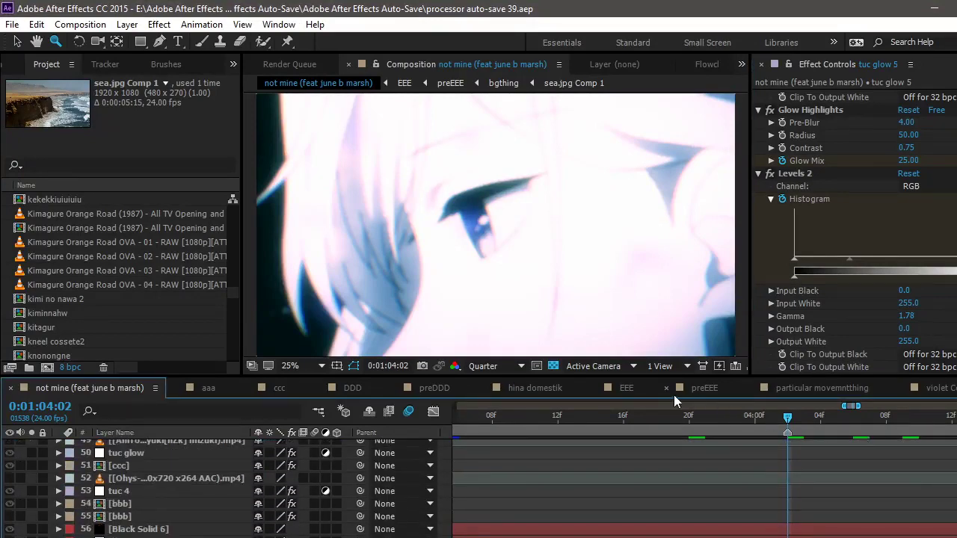
pyautogui.click(724, 386)
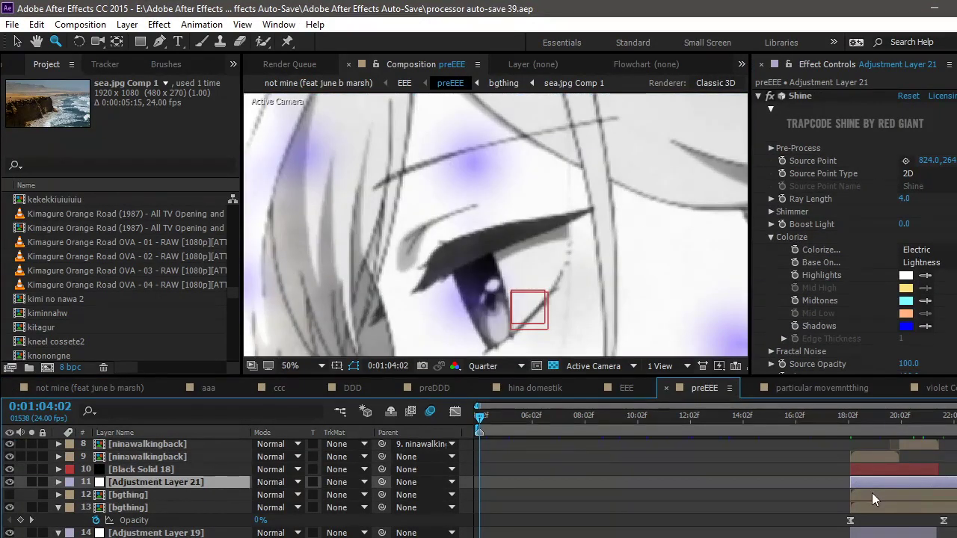
pyautogui.doubleClick(872, 494)
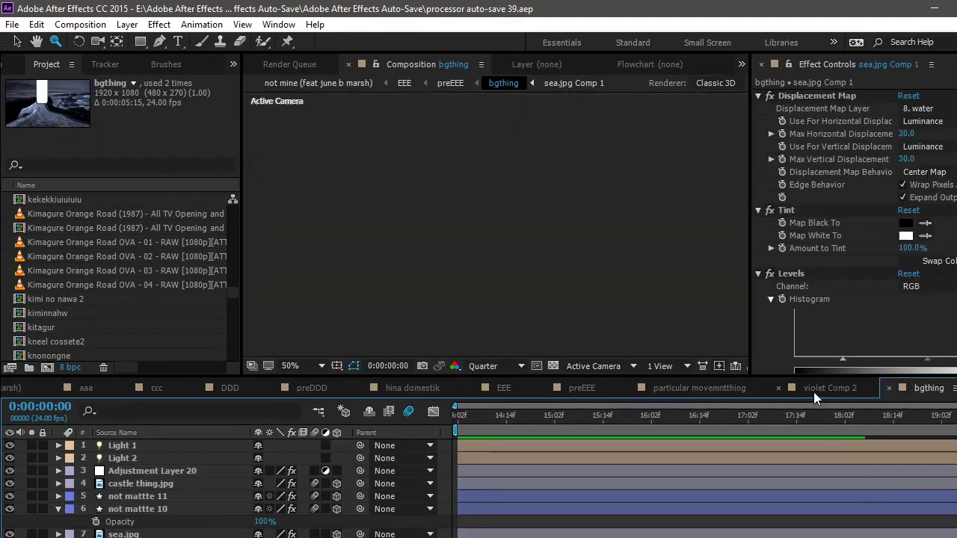
pyautogui.click(580, 388)
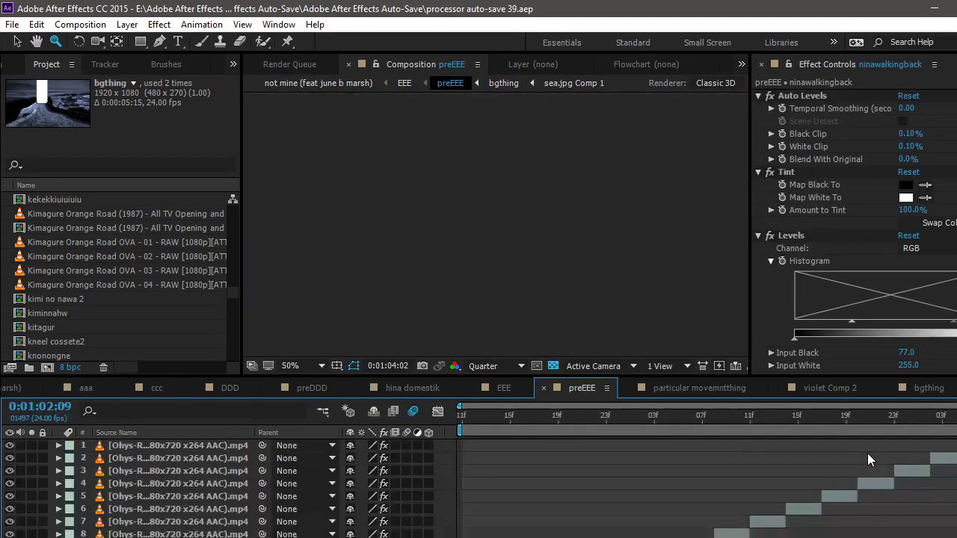
pyautogui.doubleClick(867, 453)
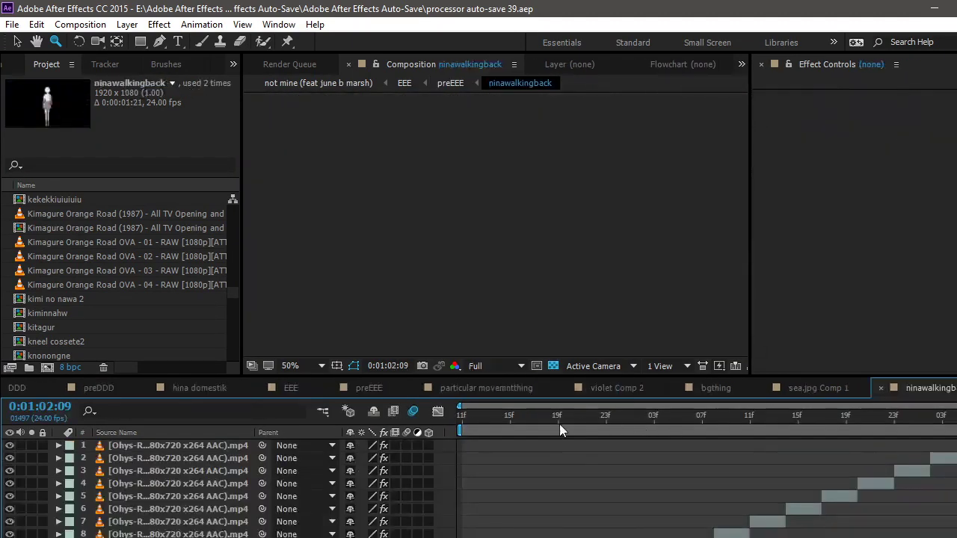
# Step: Go to 0:01:16:19 in ninawalkingback, select the layer 13 clip and examine its masks around the shoulder bag at 400%
pyautogui.click(558, 423)
pyautogui.scroll(-3, 583, 443)
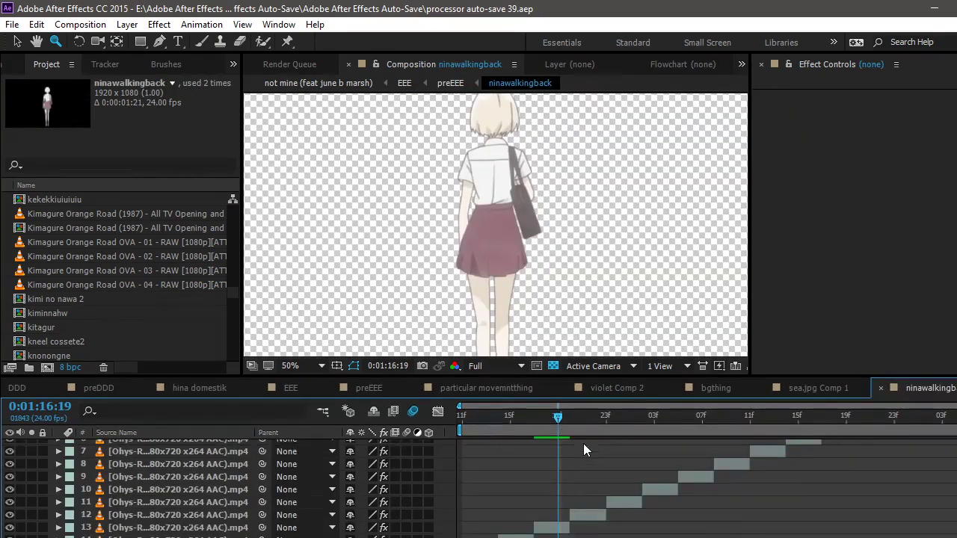
pyautogui.click(562, 527)
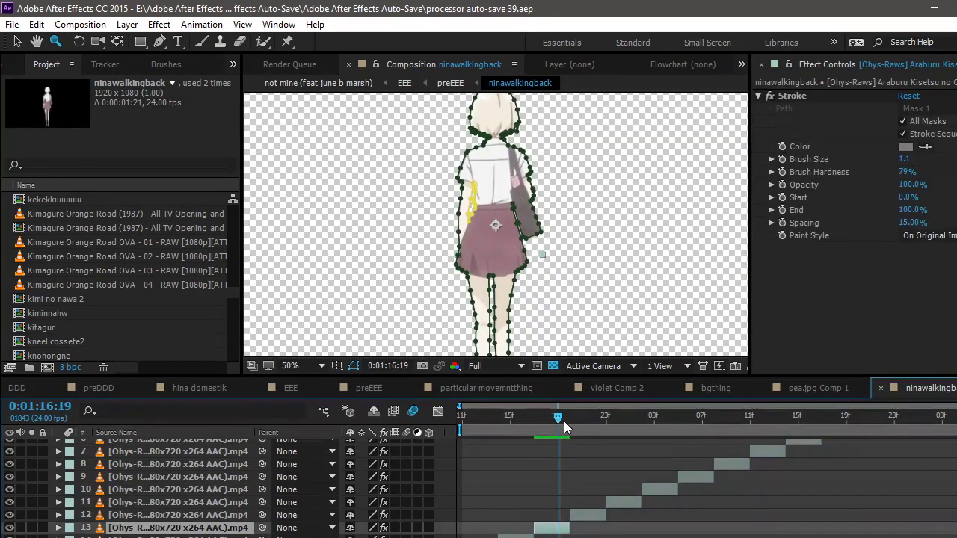
pyautogui.scroll(4, 521, 202)
pyautogui.scroll(2, 521, 202)
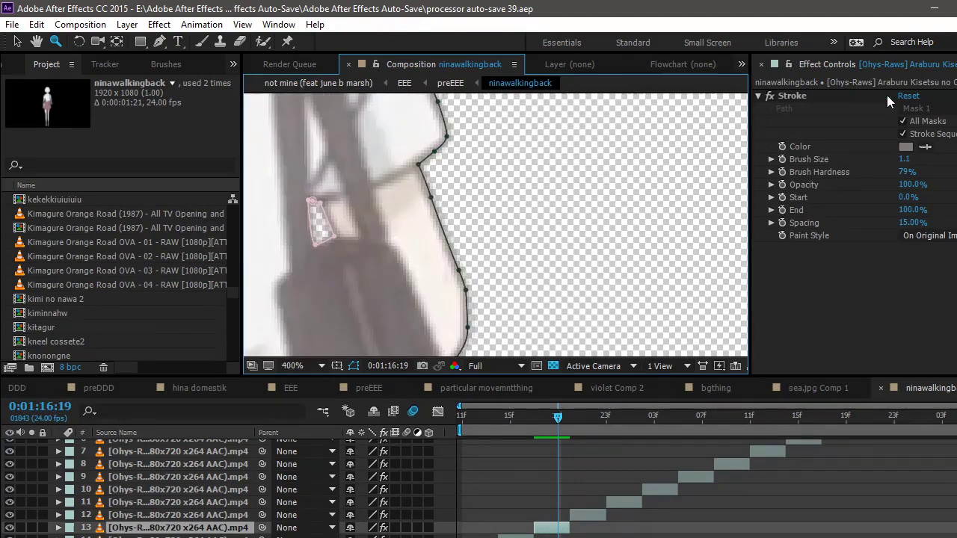
# Step: Compare the layer 13 clip with its Stroke effect off and on at 0:01:16:18, with the mask outlines hidden
pyautogui.click(818, 100)
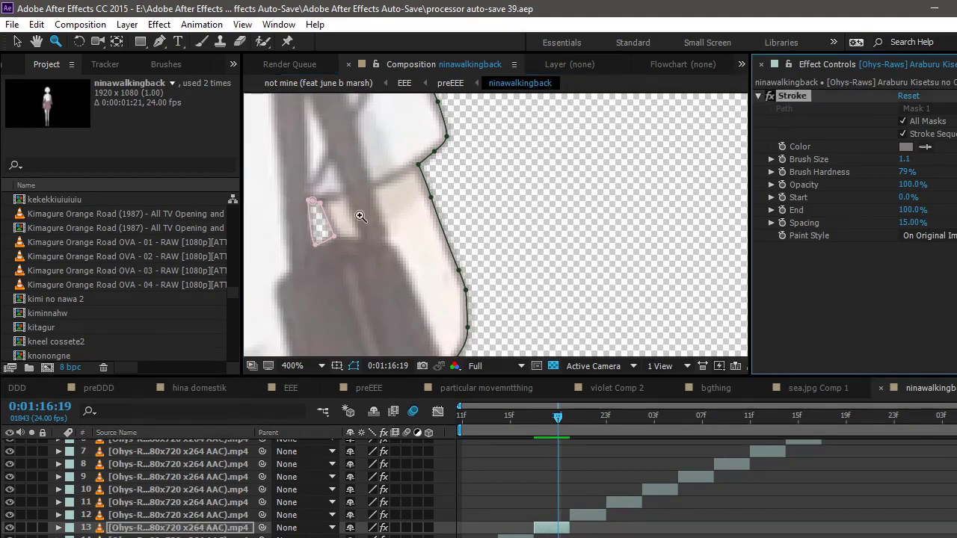
pyautogui.press('pageup')
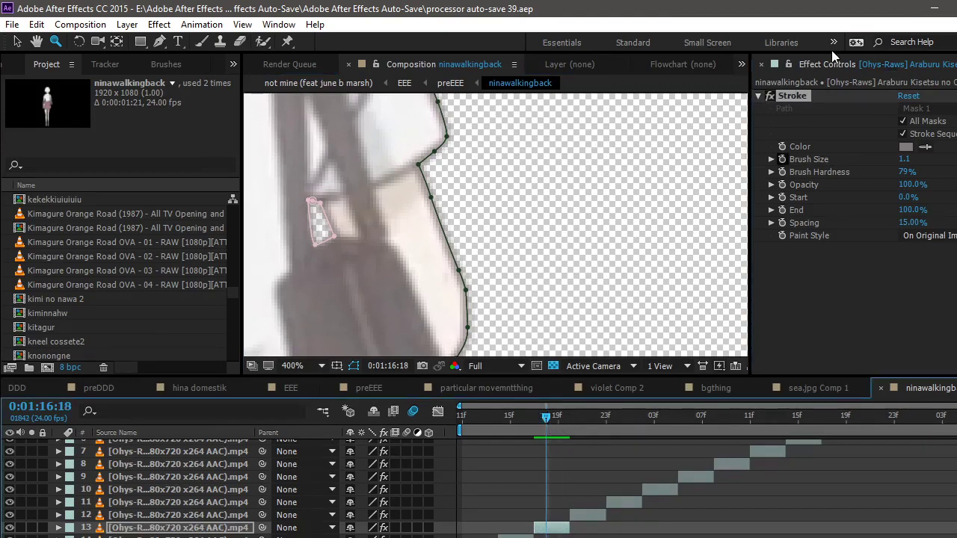
pyautogui.click(774, 99)
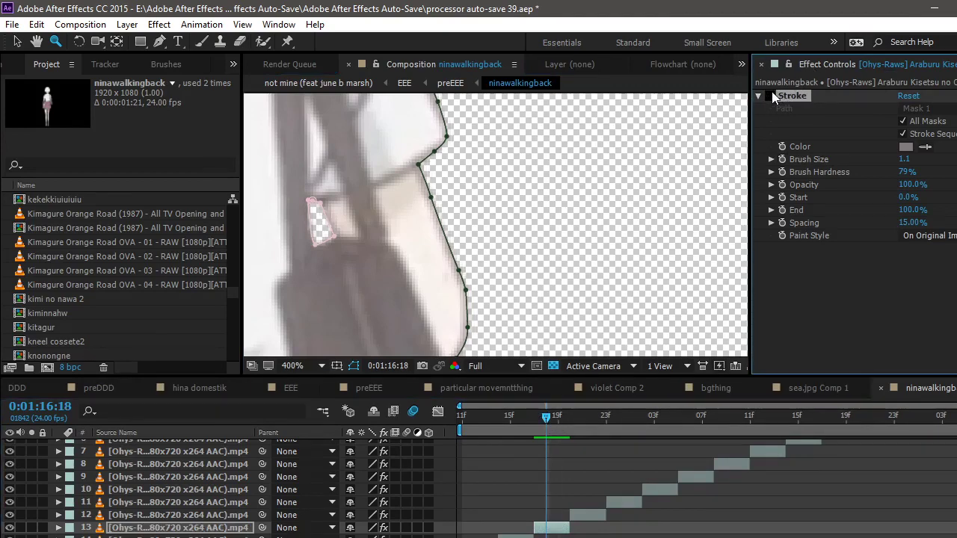
pyautogui.click(353, 365)
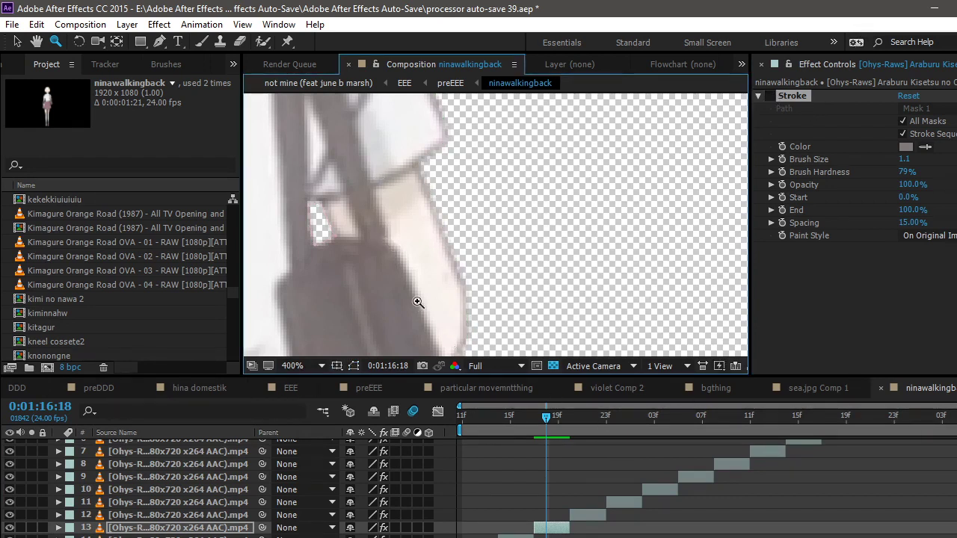
pyautogui.click(773, 102)
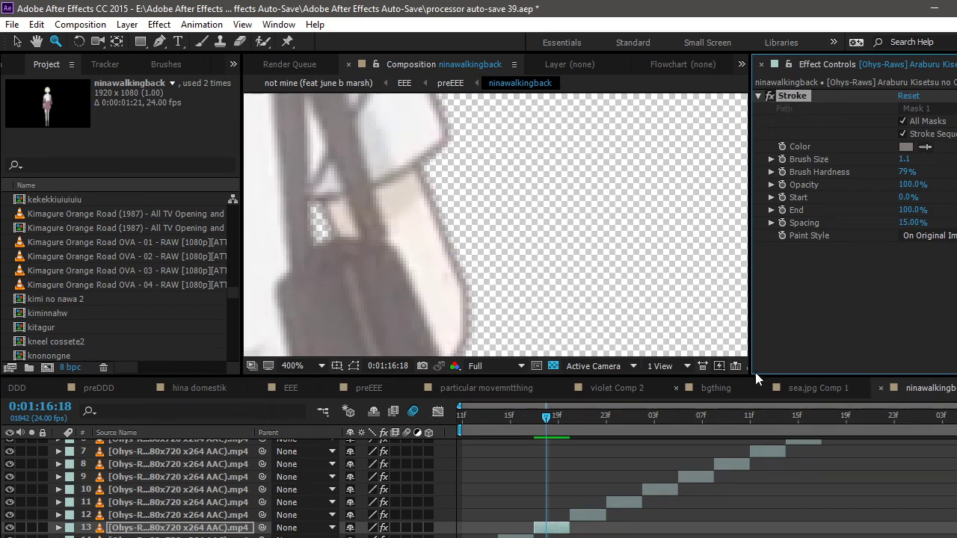
pyautogui.click(759, 97)
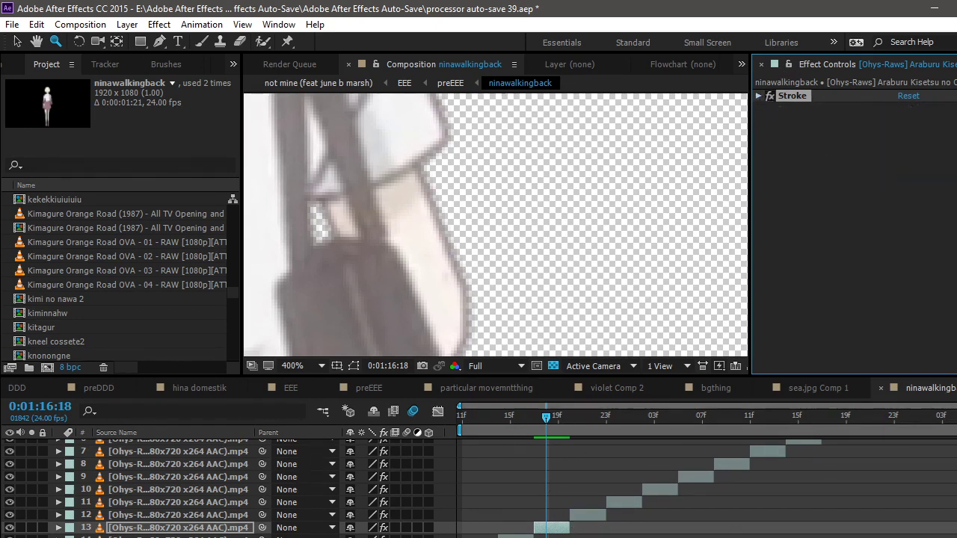
# Step: Examine the stroked edge of the girl's sleeve at 1600%, then return the composition view to 50%
pyautogui.click(429, 151)
pyautogui.click(429, 151)
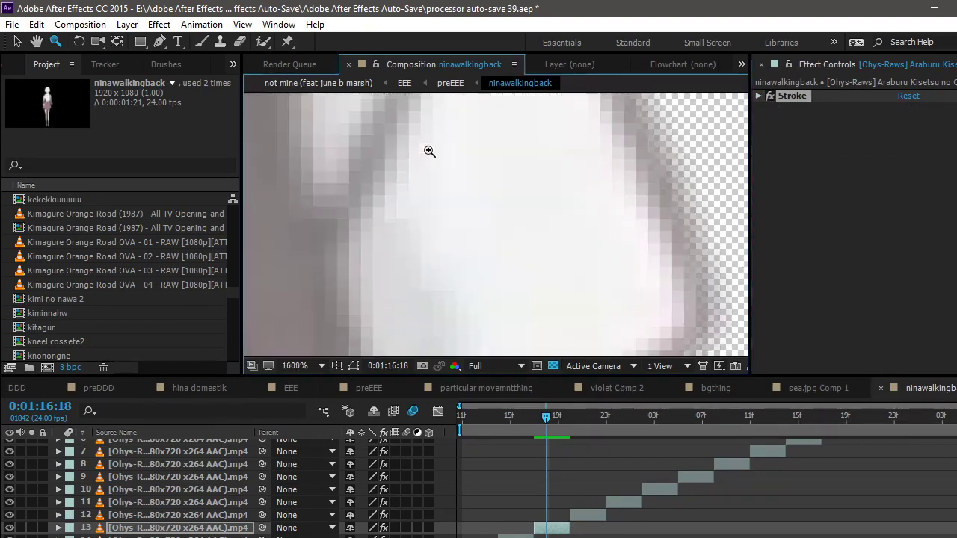
pyautogui.click(294, 366)
pyautogui.click(330, 112)
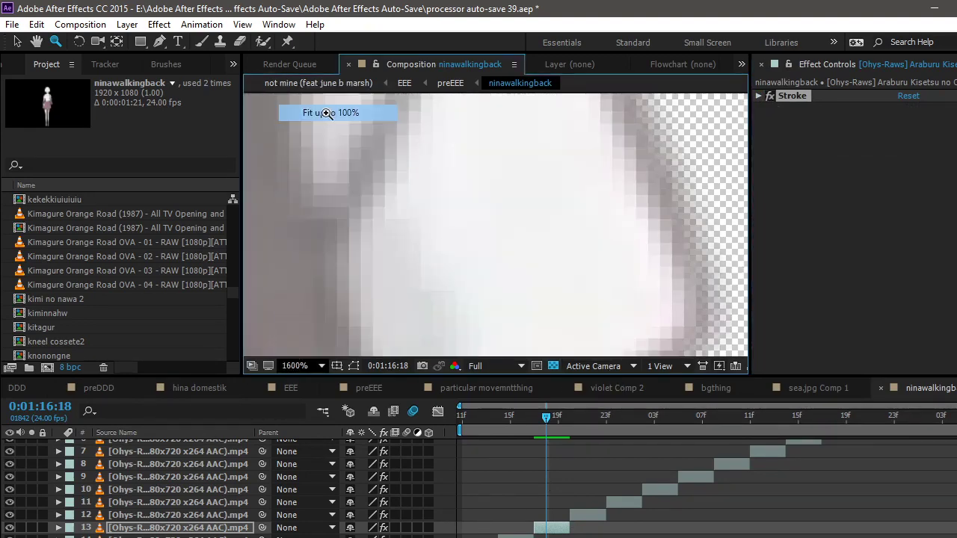
pyautogui.click(494, 157)
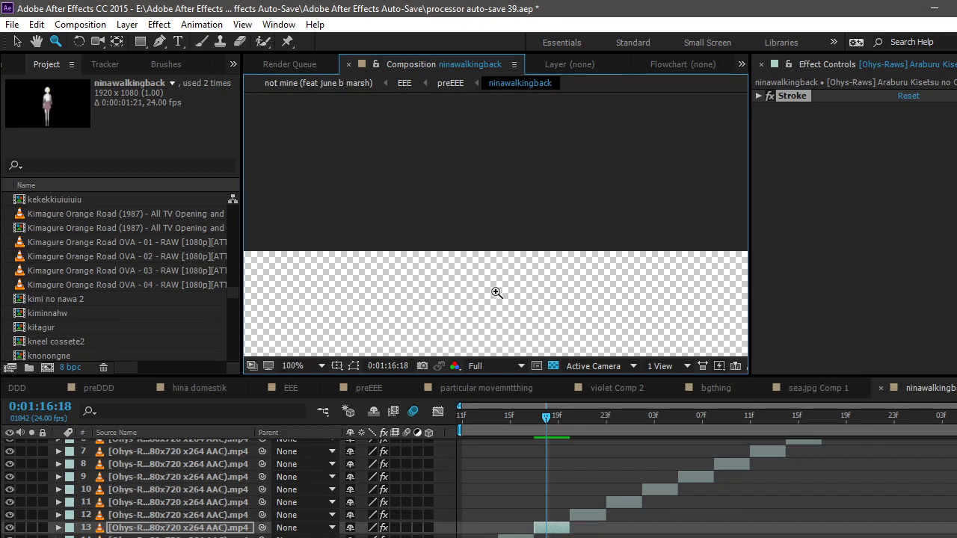
pyautogui.scroll(-8, 513, 277)
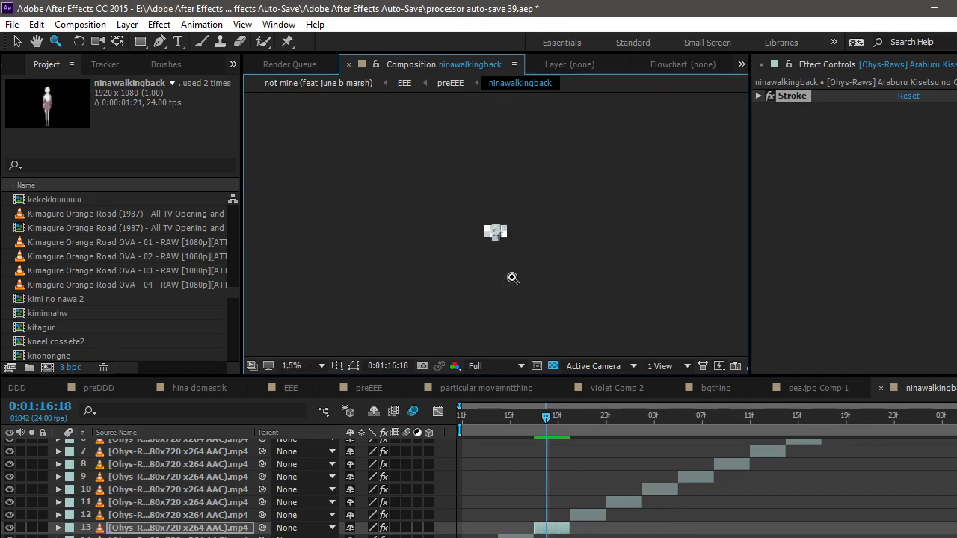
pyautogui.scroll(4, 491, 236)
pyautogui.scroll(4, 492, 235)
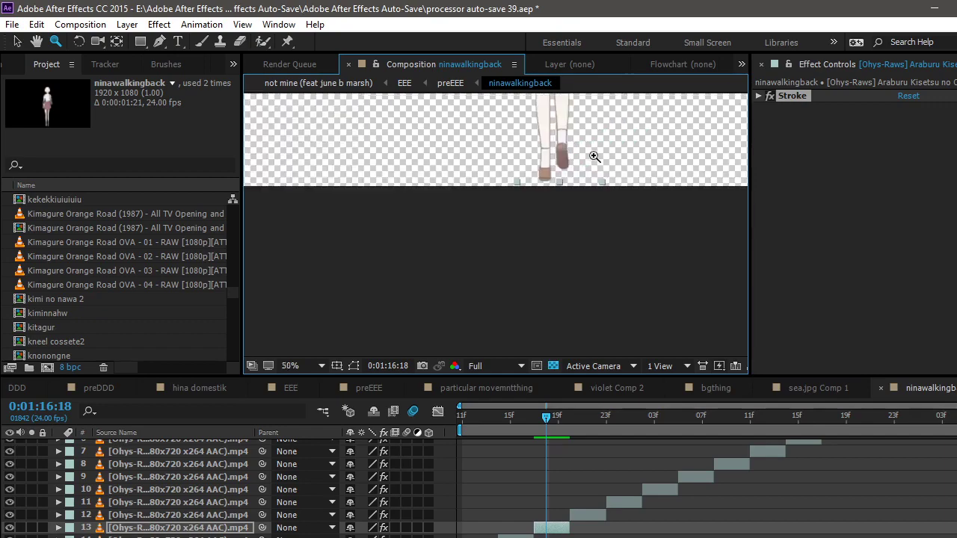
# Step: Check the stream's live chat, then return to After Effects and view the masked girl's upper body at 100%
pyautogui.click(263, 495)
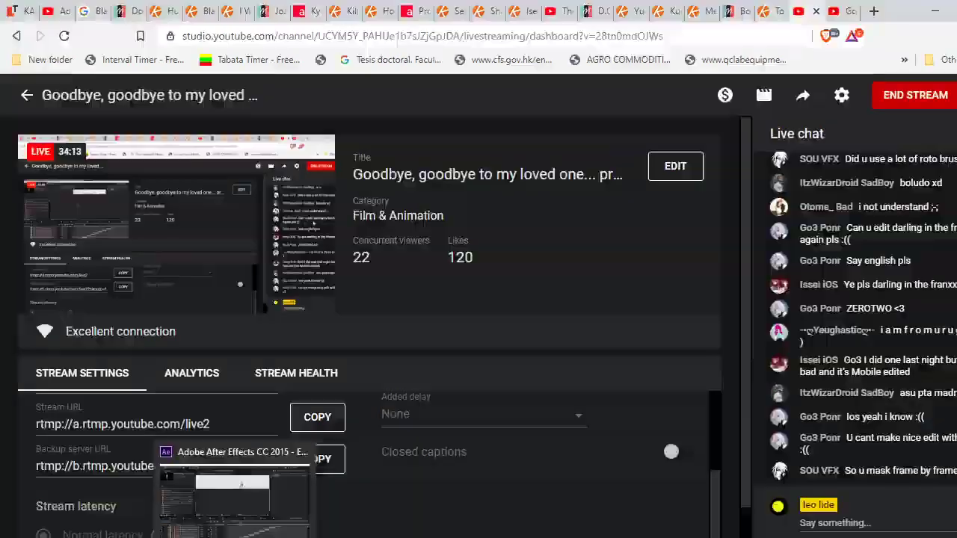
pyautogui.click(231, 501)
pyautogui.moveTo(588, 413); pyautogui.dragTo(545, 416)
pyautogui.click(306, 365)
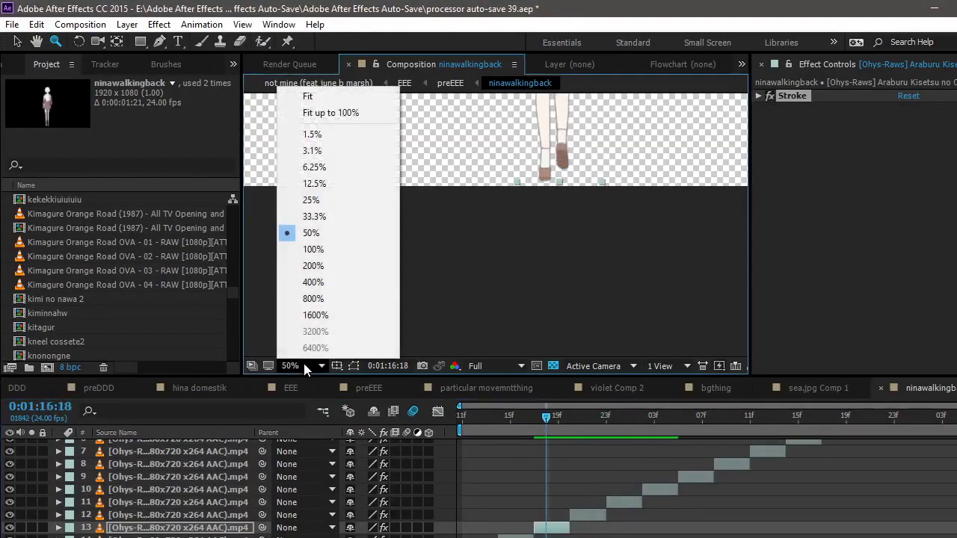
pyautogui.click(349, 115)
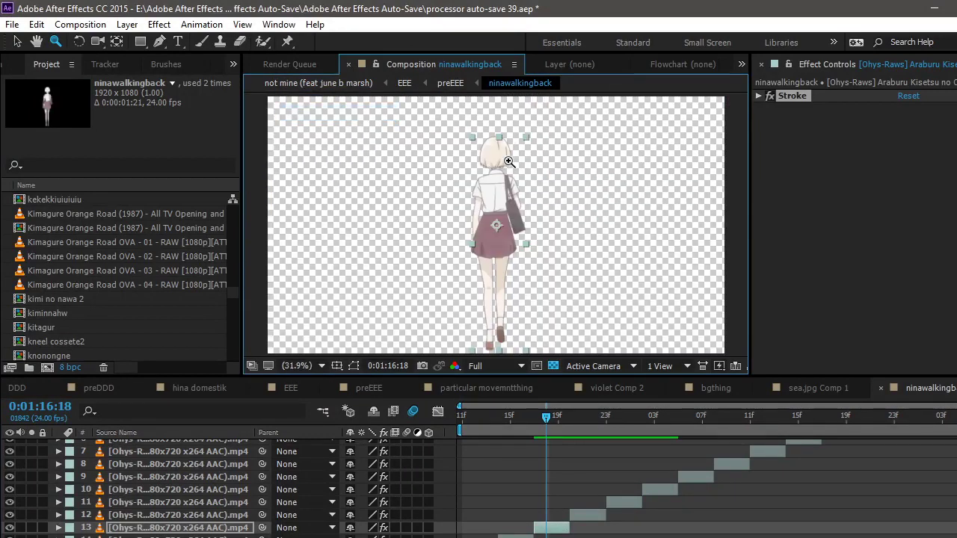
pyautogui.click(509, 162)
pyautogui.click(488, 251)
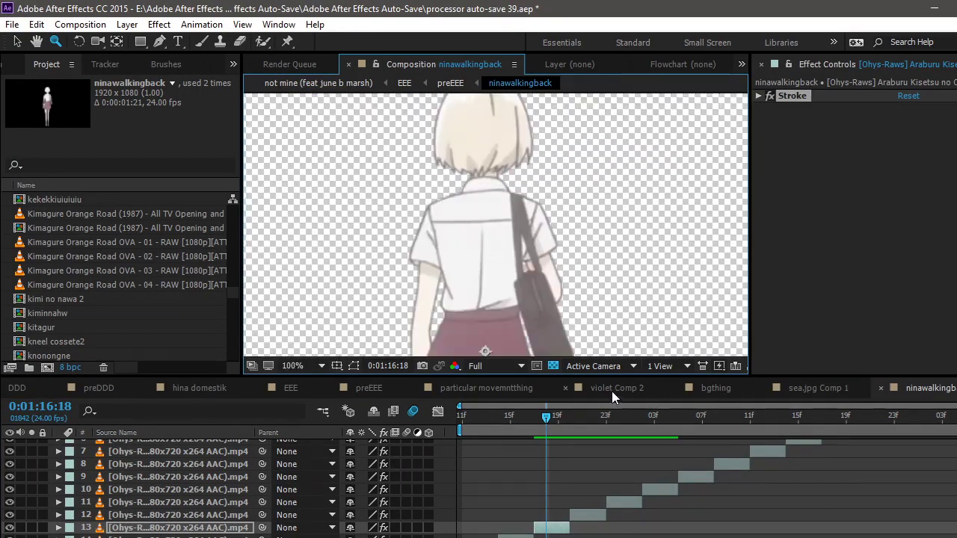
# Step: In hina domestik, go to 0:00:50:13, select the layer 12 clip and examine its masks around the loose hair strand at 400%
pyautogui.click(526, 416)
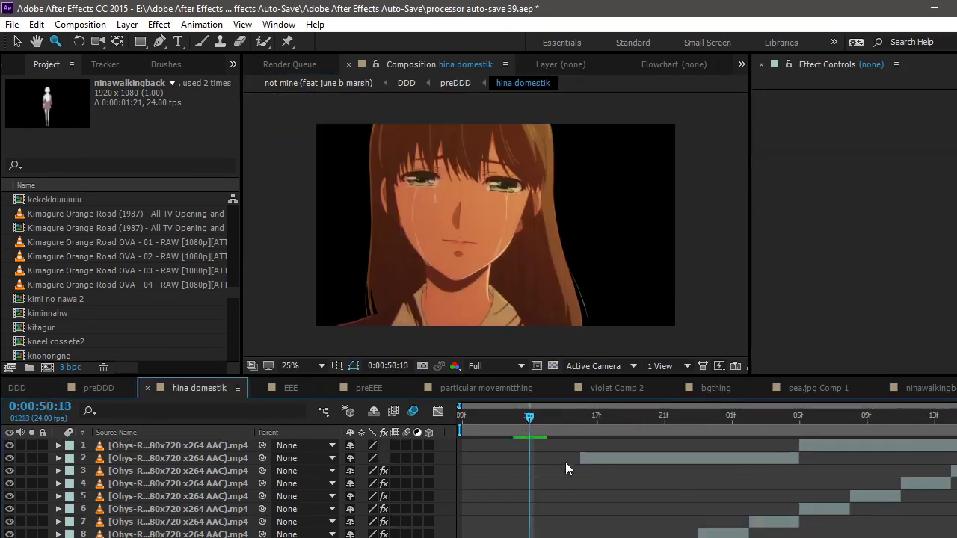
pyautogui.scroll(-2, 566, 464)
pyautogui.click(544, 536)
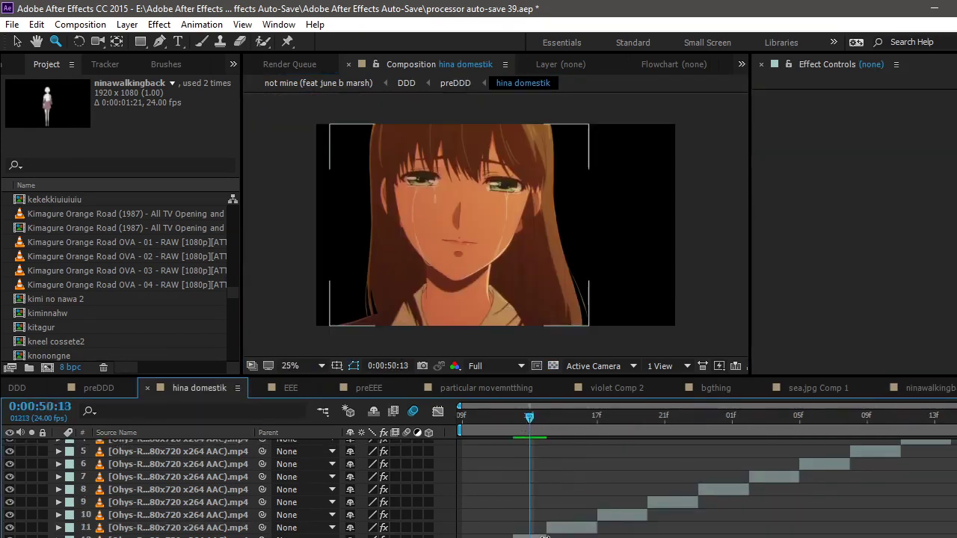
pyautogui.click(561, 267)
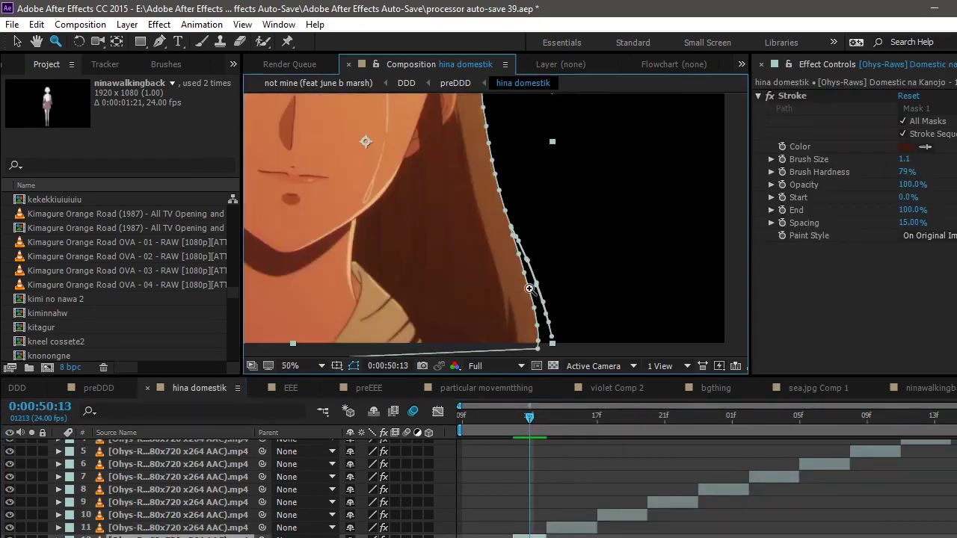
pyautogui.click(529, 289)
pyautogui.click(501, 255)
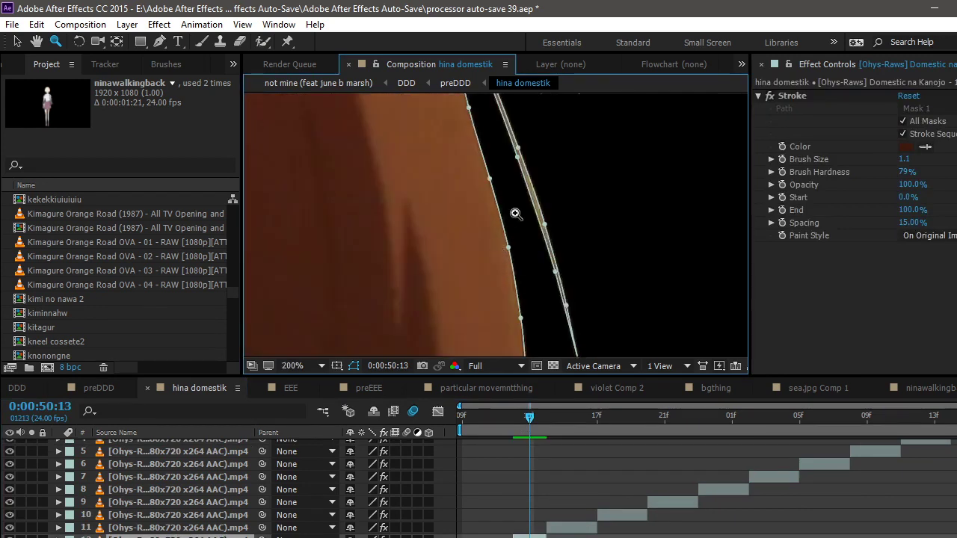
pyautogui.click(523, 170)
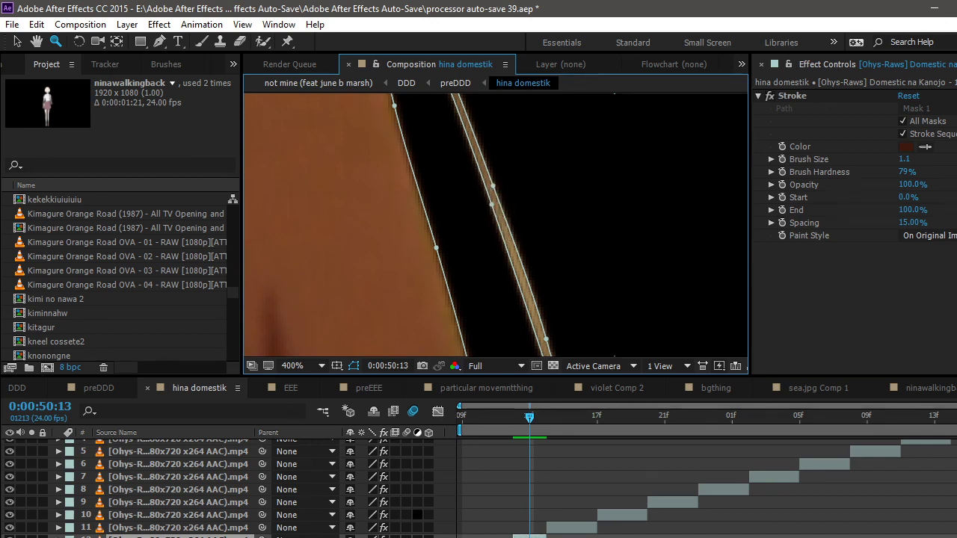
# Step: Switch to the YouTube stream dashboard in the browser and copy the Russian text of the latest live chat message
pyautogui.hotkey('alt', 'Tab')
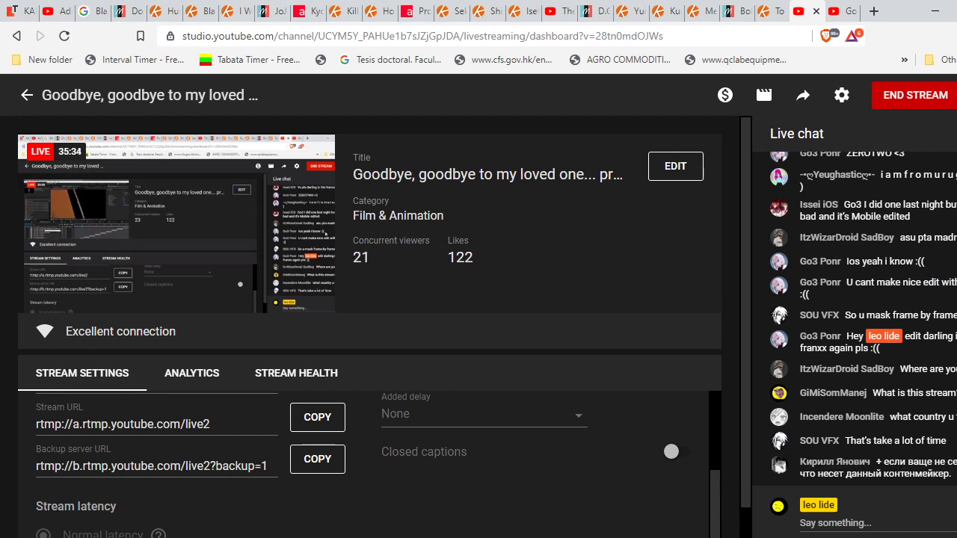
pyautogui.tripleClick(896, 467)
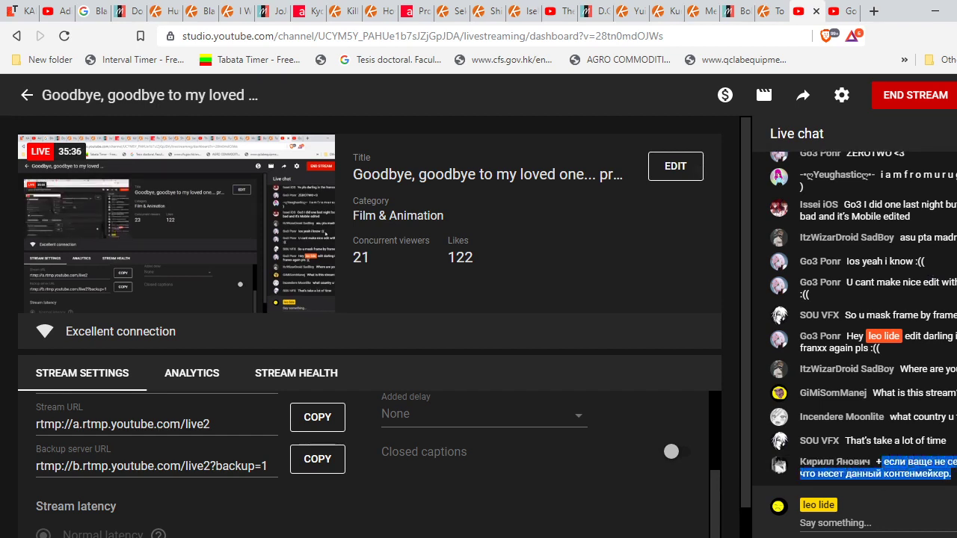
pyautogui.rightClick(897, 466)
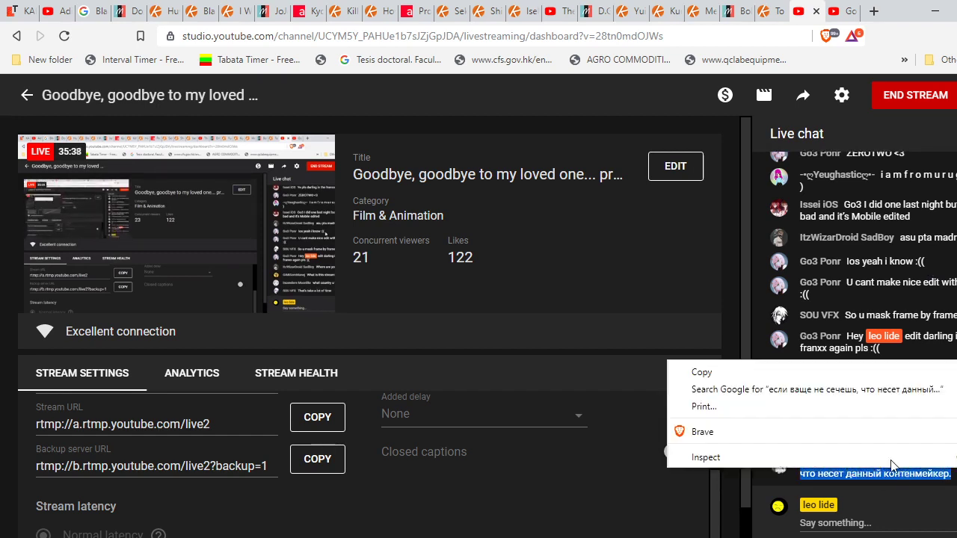
pyautogui.click(793, 372)
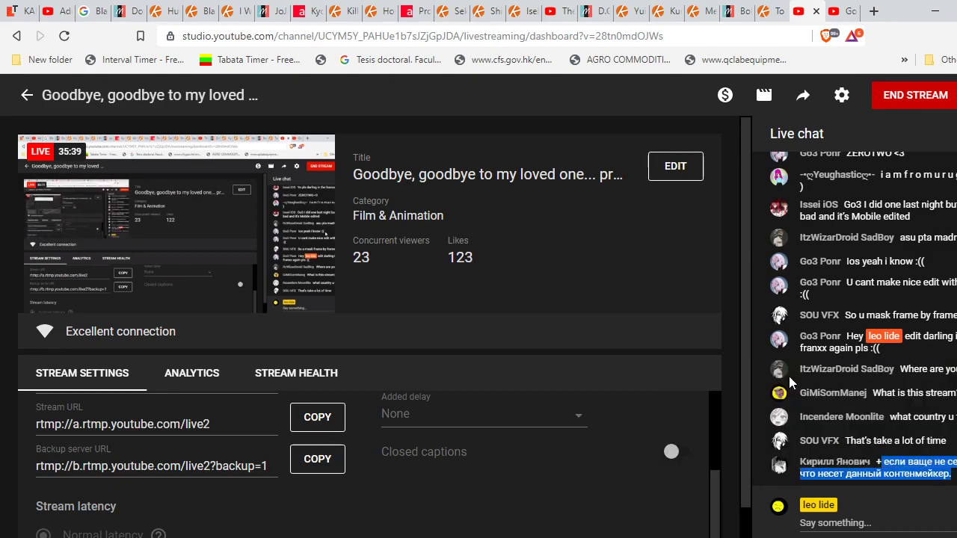
# Step: Search Google for "translate" in a new browser tab
pyautogui.click(875, 11)
pyautogui.write('ra')
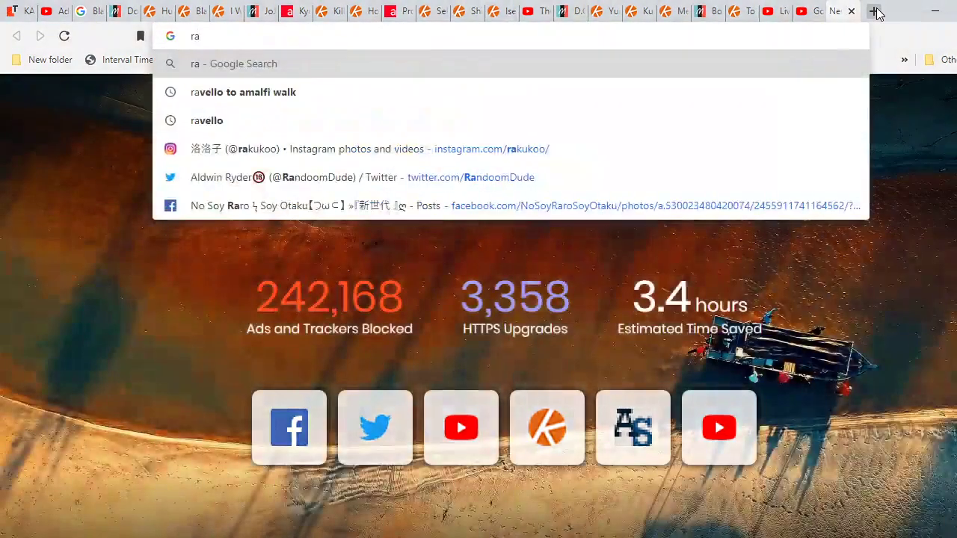
pyautogui.press('BackSpace')
pyautogui.press('BackSpace')
pyautogui.write('translate')
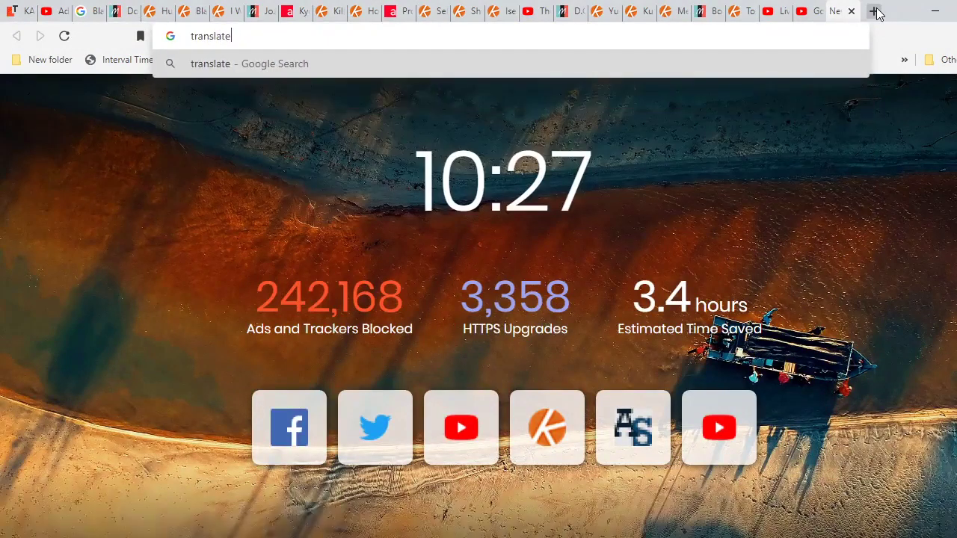
pyautogui.press('Return')
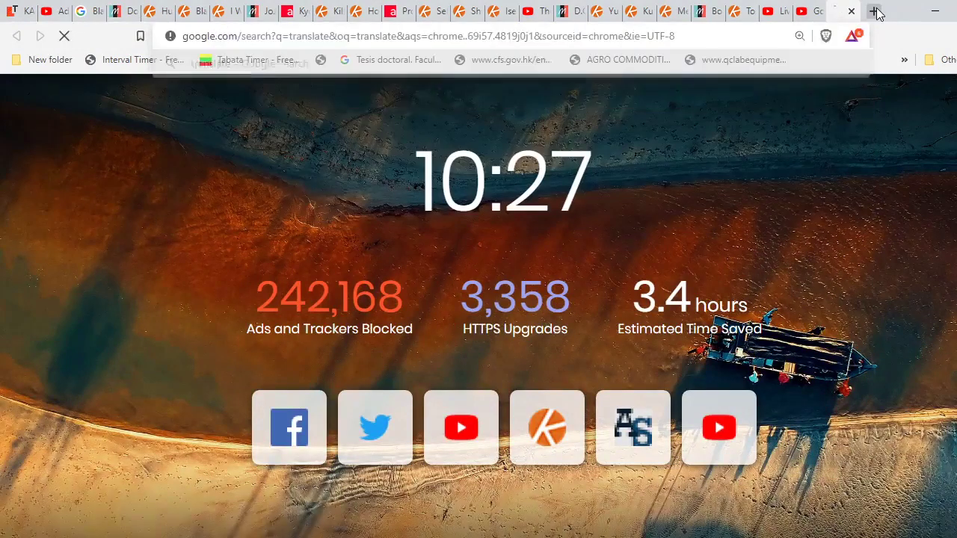
# Step: Translate the copied chat message from Russian to English, then return to the stream's live chat
pyautogui.click(221, 271)
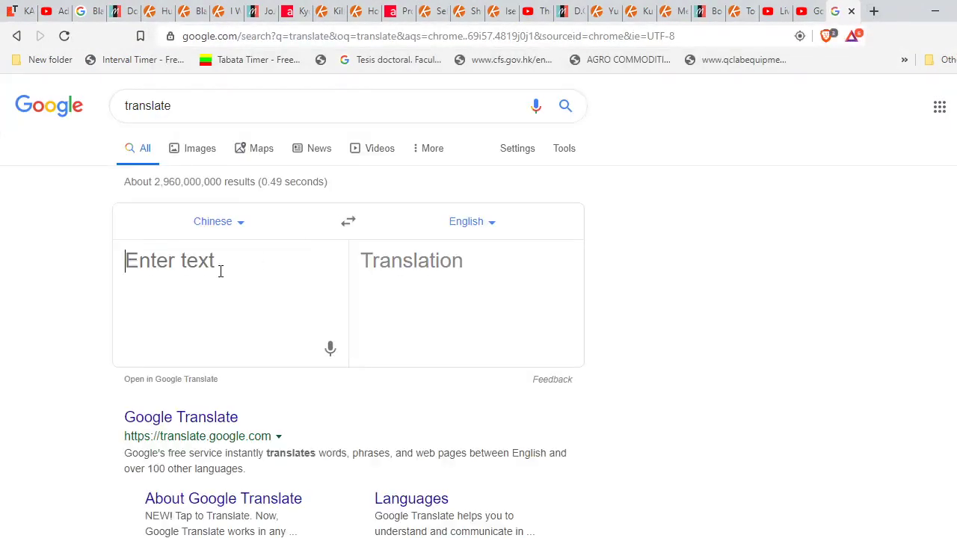
pyautogui.hotkey('ctrl', 'v')
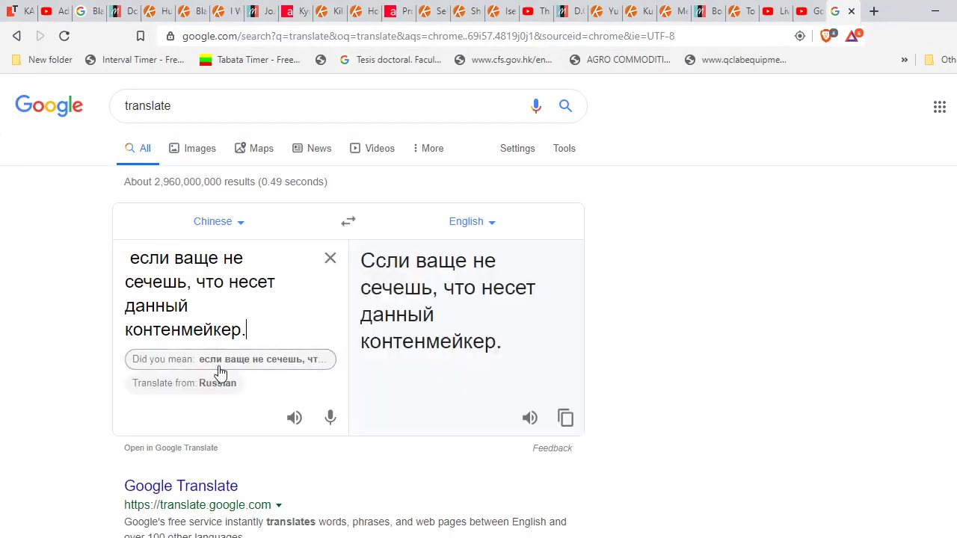
pyautogui.click(225, 385)
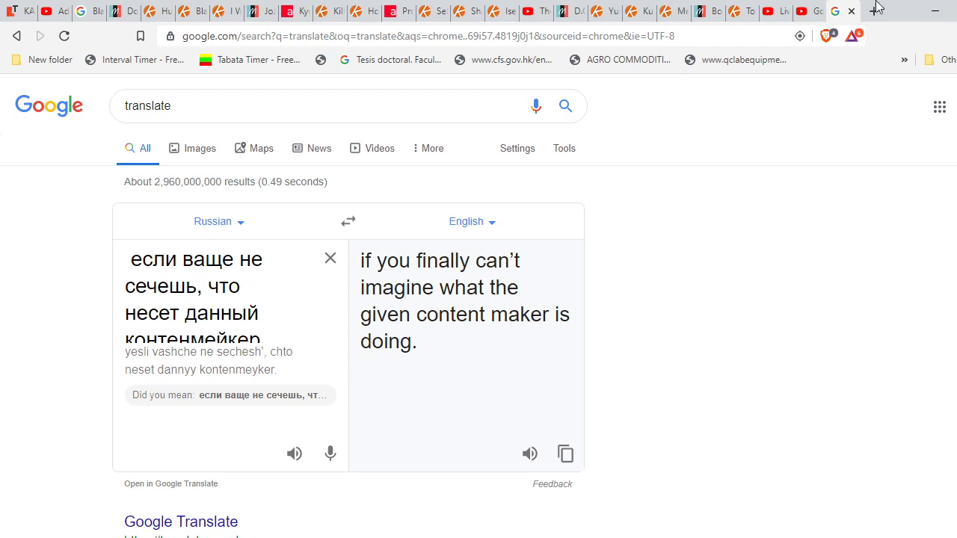
pyautogui.click(779, 9)
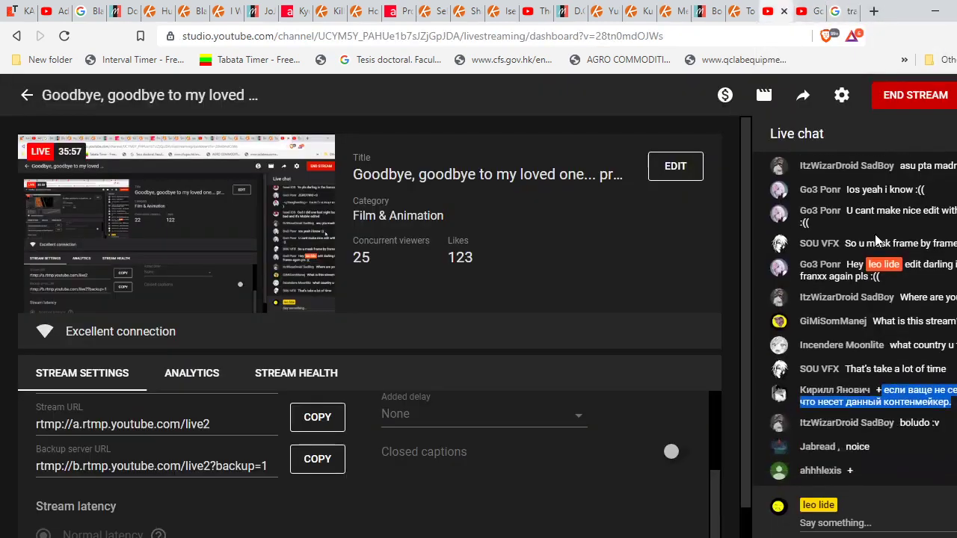